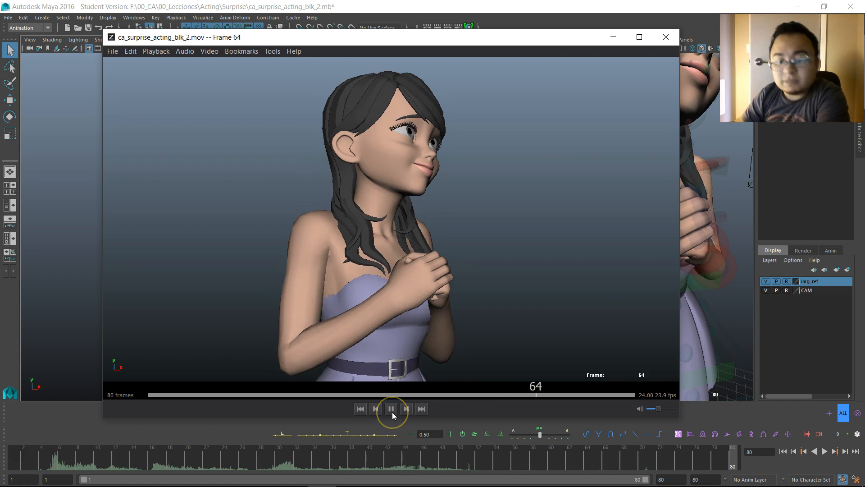
# Play and scrub the ca_surprise_acting_blk_2 playblast to review the blocking, and close its player window
pyautogui.click(392, 412)
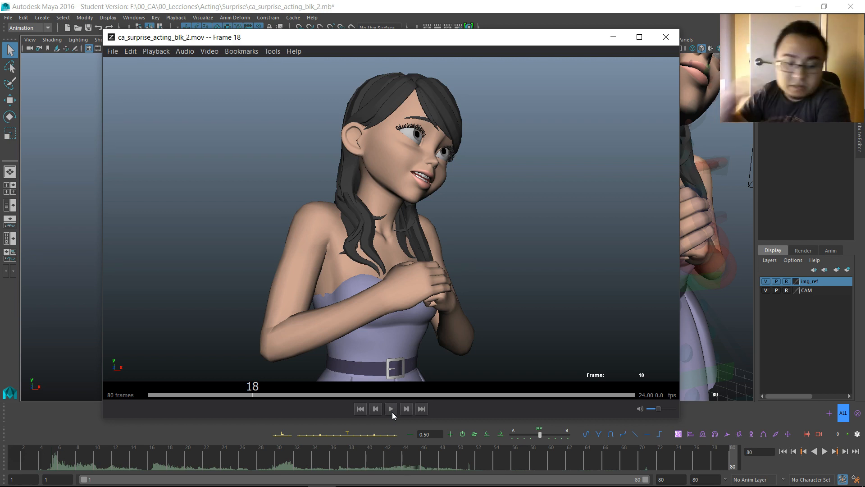
pyautogui.moveTo(239, 390); pyautogui.dragTo(172, 394)
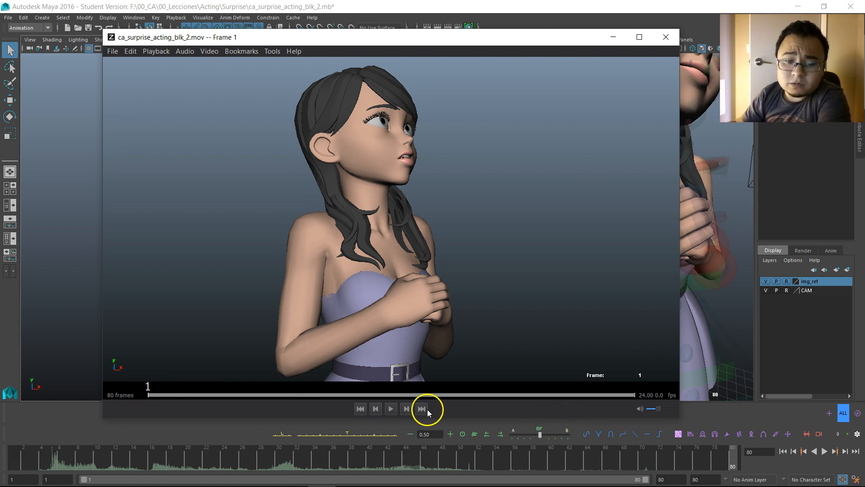
pyautogui.click(394, 409)
pyautogui.click(519, 413)
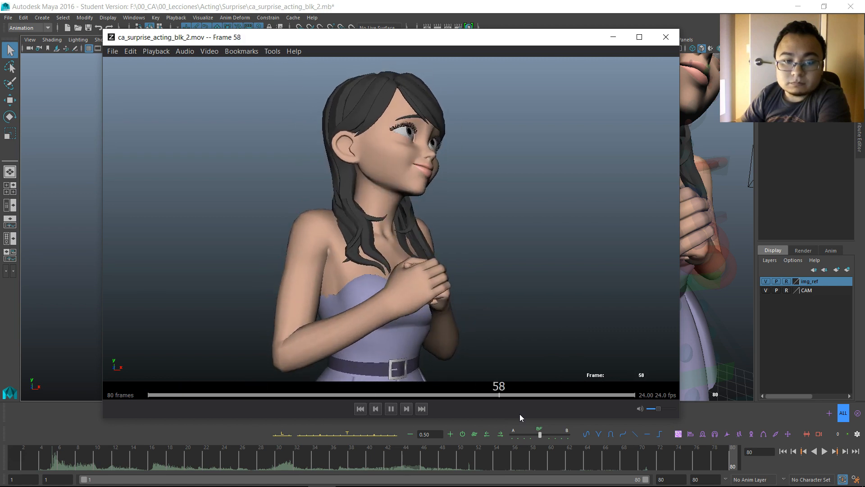
pyautogui.click(391, 408)
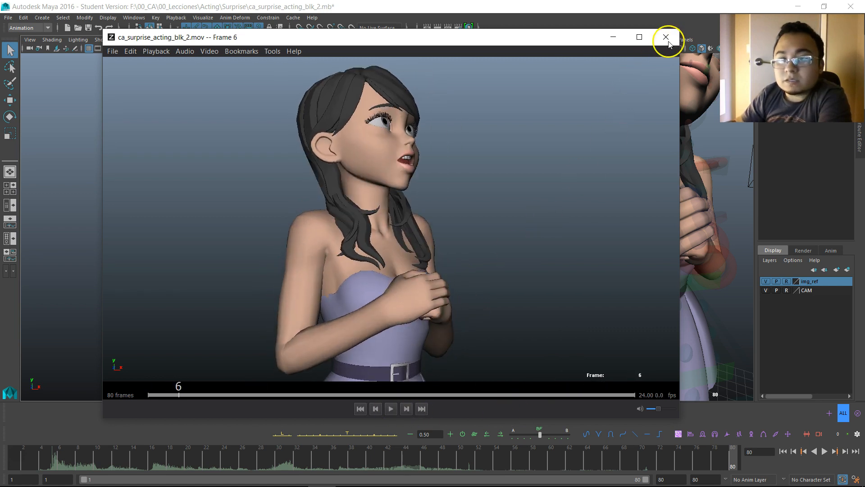
pyautogui.click(666, 37)
# Turn on the display of image planes in the shot camera view
pyautogui.click(577, 153)
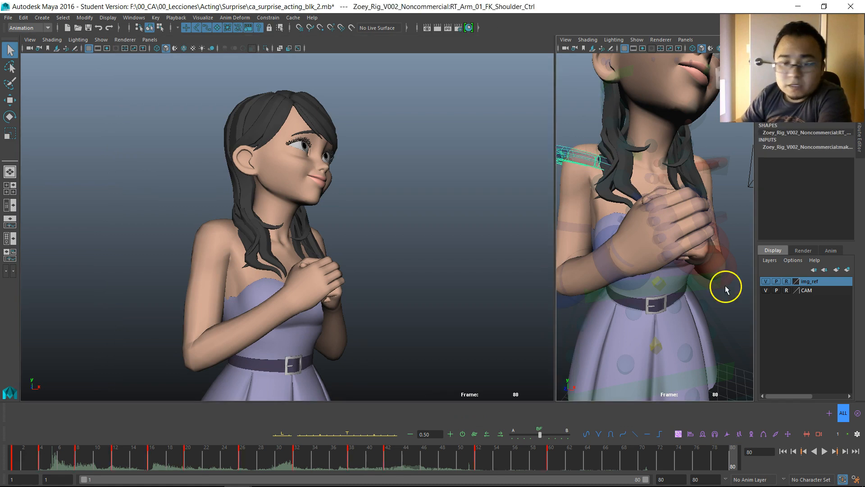
pyautogui.click(106, 40)
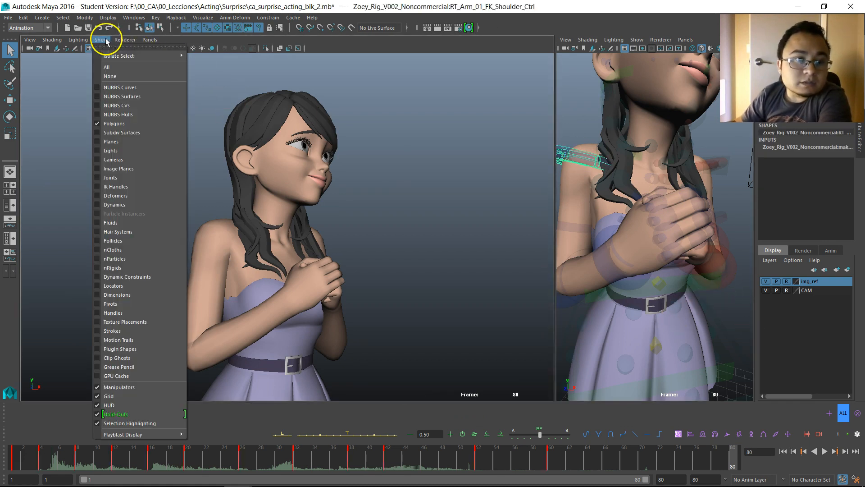
pyautogui.click(136, 168)
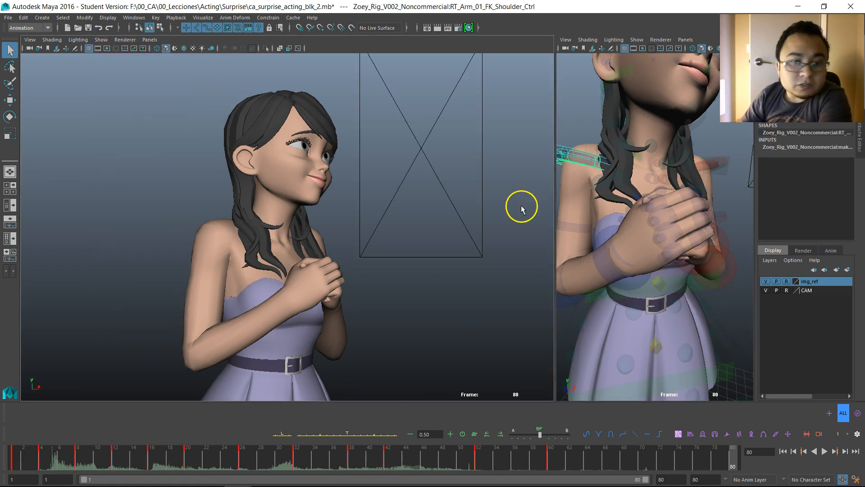
# Select all rig controls, scrub the early frames up to frame 13 against the video reference, and clear the selection
pyautogui.click(429, 305)
pyautogui.click(842, 414)
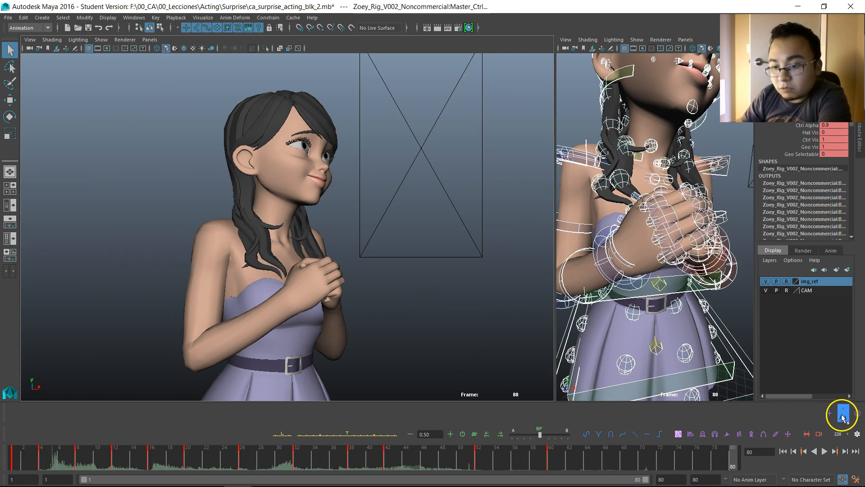
pyautogui.moveTo(87, 457); pyautogui.dragTo(128, 456)
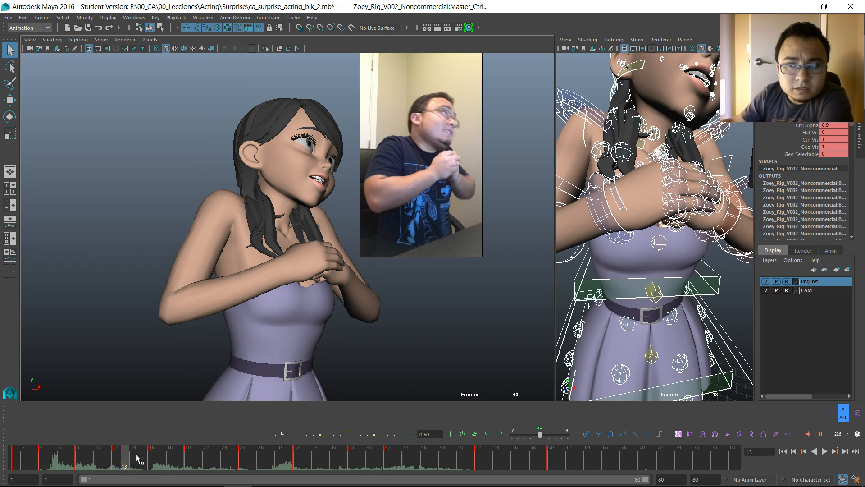
pyautogui.click(112, 256)
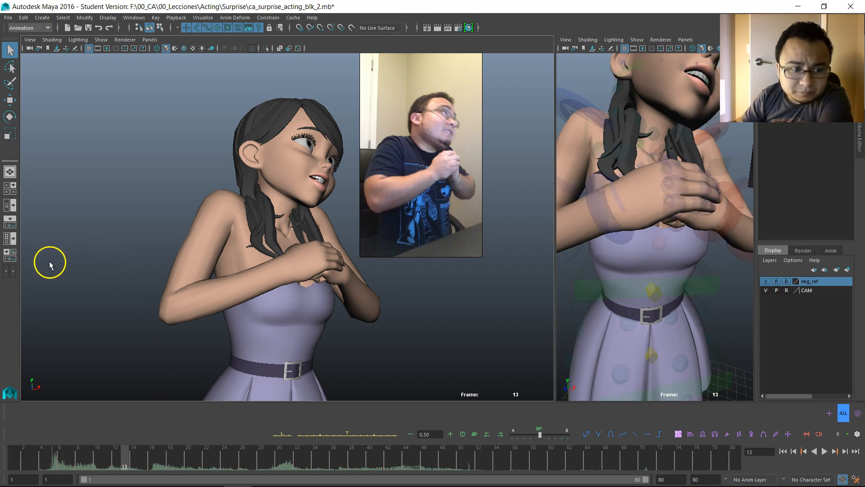
# Switch to a layout with camera1 and persp views side by side above the Graph Editor, and enlarge the two views
pyautogui.click(15, 261)
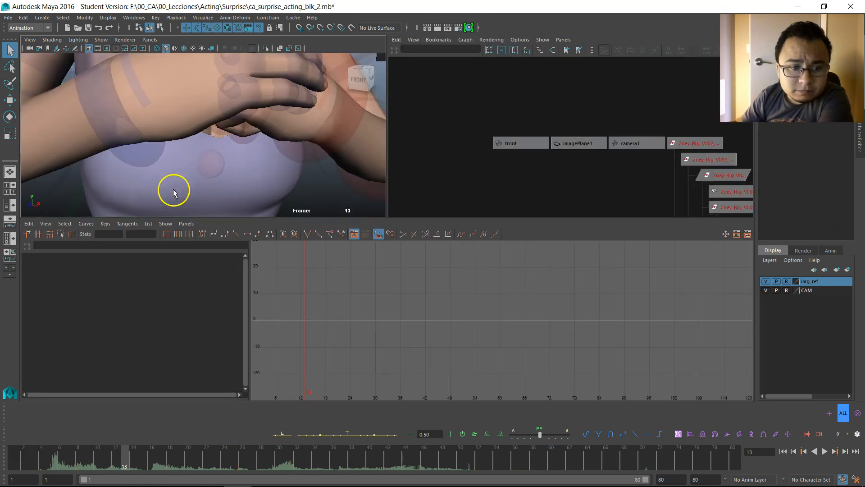
pyautogui.click(145, 40)
pyautogui.moveTo(202, 51)
pyautogui.click(256, 49)
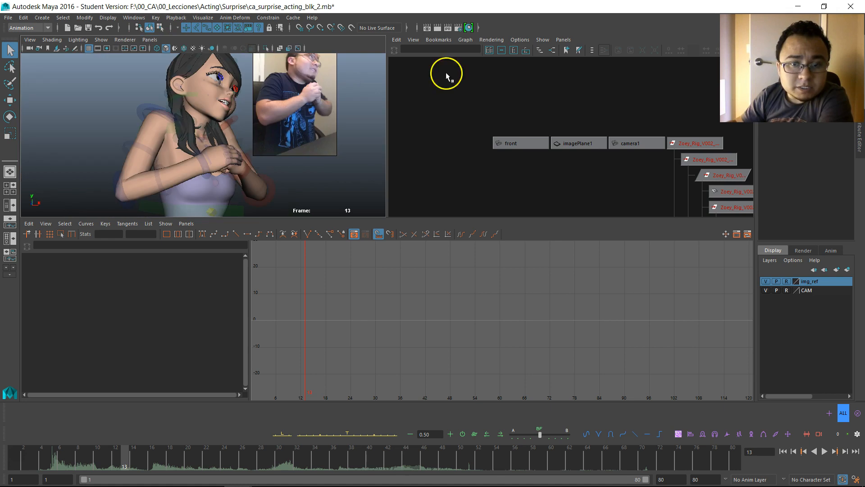
pyautogui.click(561, 40)
pyautogui.moveTo(598, 66)
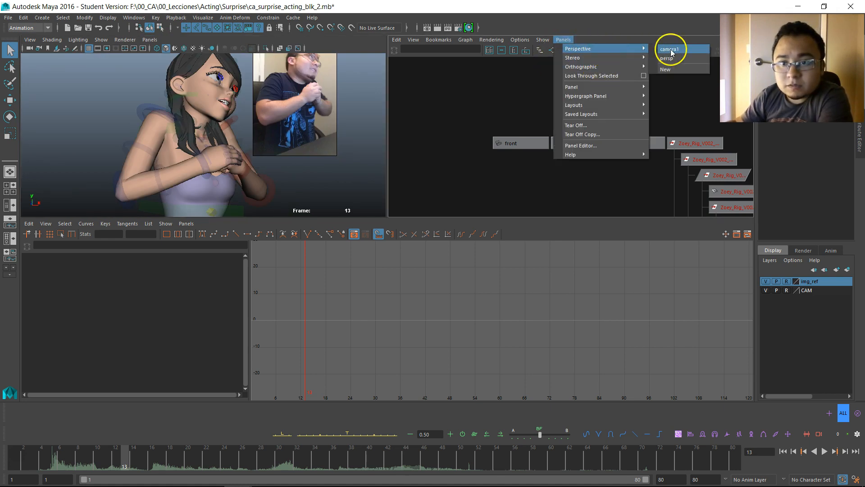
pyautogui.click(673, 67)
pyautogui.moveTo(380, 218); pyautogui.dragTo(381, 316)
# Limit the camera1 view to showing only polygons and image planes
pyautogui.click(102, 39)
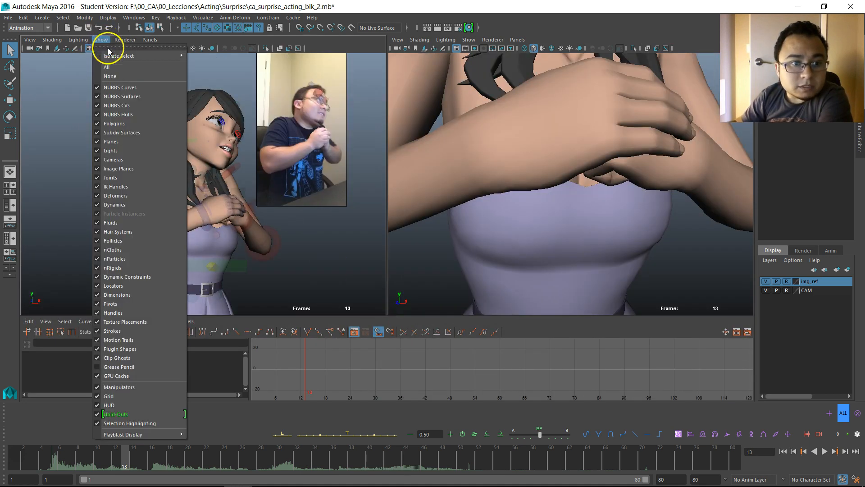
pyautogui.click(113, 76)
pyautogui.click(100, 40)
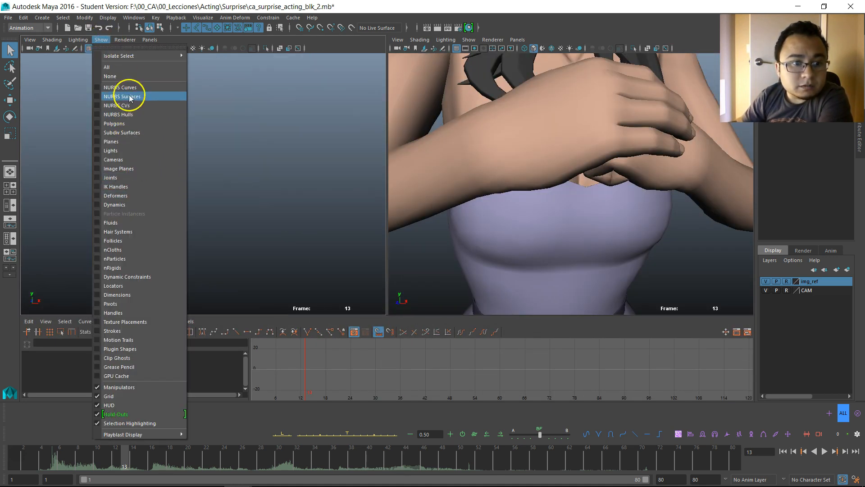
pyautogui.click(132, 123)
pyautogui.click(101, 40)
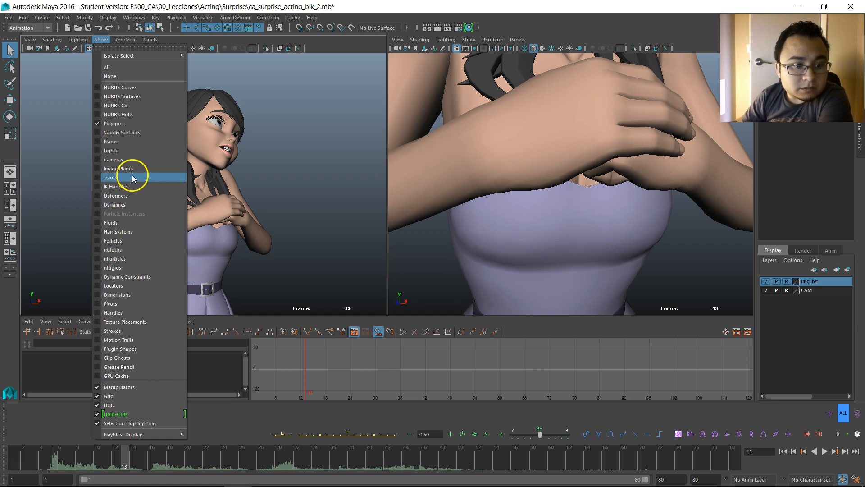
pyautogui.click(131, 168)
pyautogui.click(476, 48)
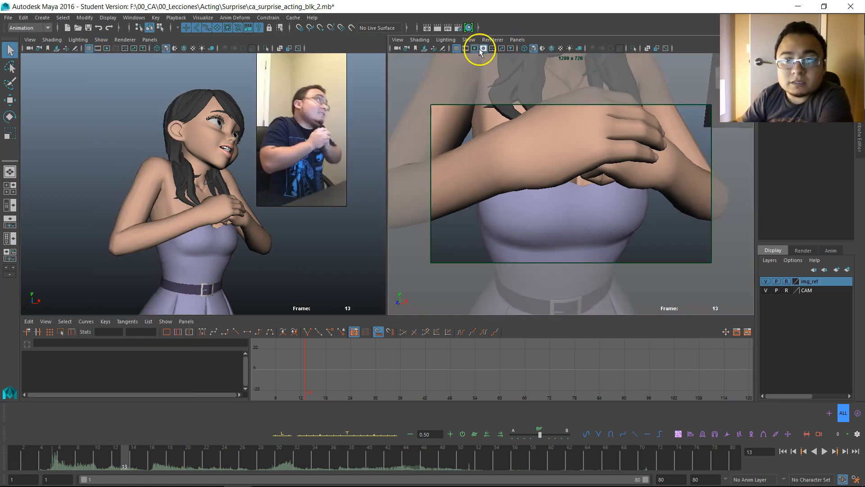
pyautogui.click(481, 49)
pyautogui.click(474, 49)
# Show NURBS curves and NURBS surfaces in the persp view and hide its image planes
pyautogui.click(469, 40)
pyautogui.click(503, 86)
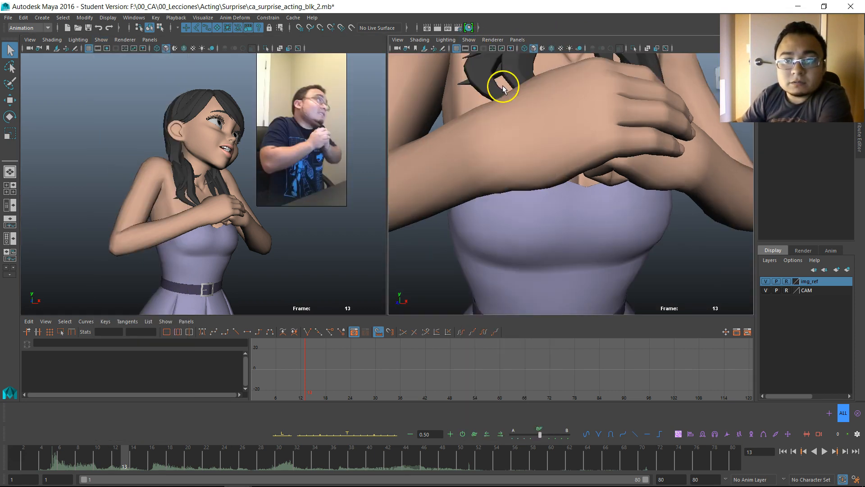
pyautogui.click(470, 40)
pyautogui.click(496, 96)
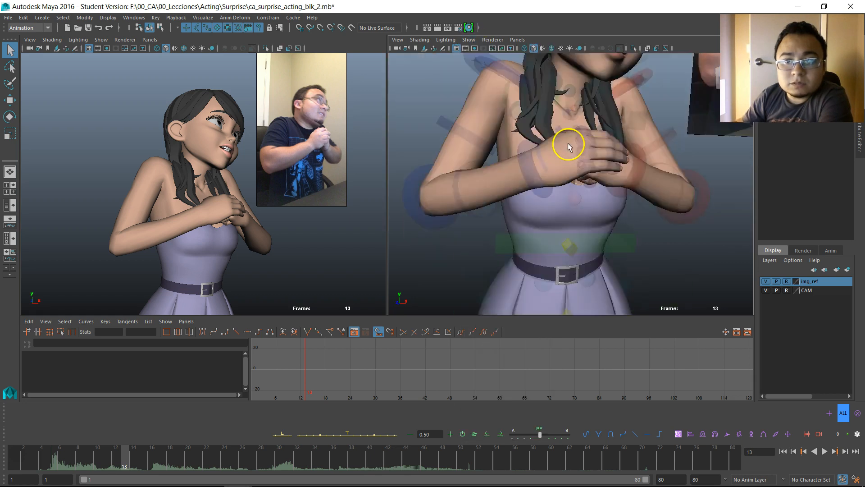
pyautogui.scroll(-6, 569, 144)
pyautogui.scroll(2, 567, 138)
pyautogui.click(469, 40)
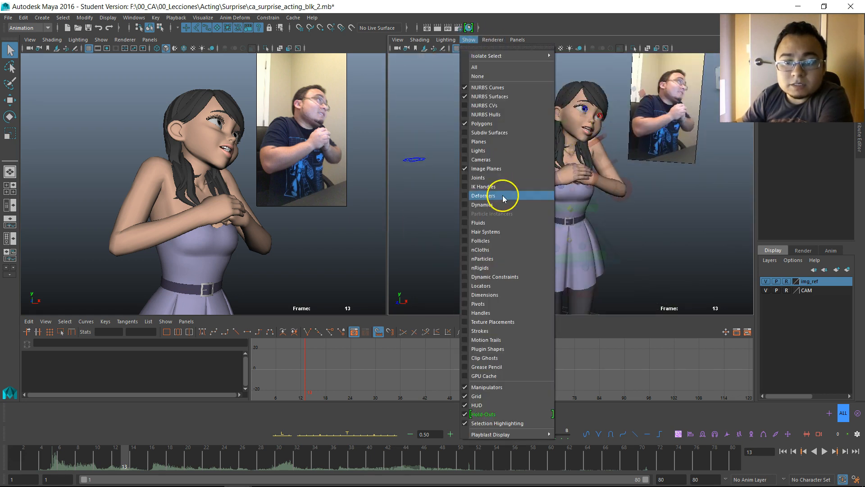
pyautogui.click(496, 169)
pyautogui.scroll(3, 638, 185)
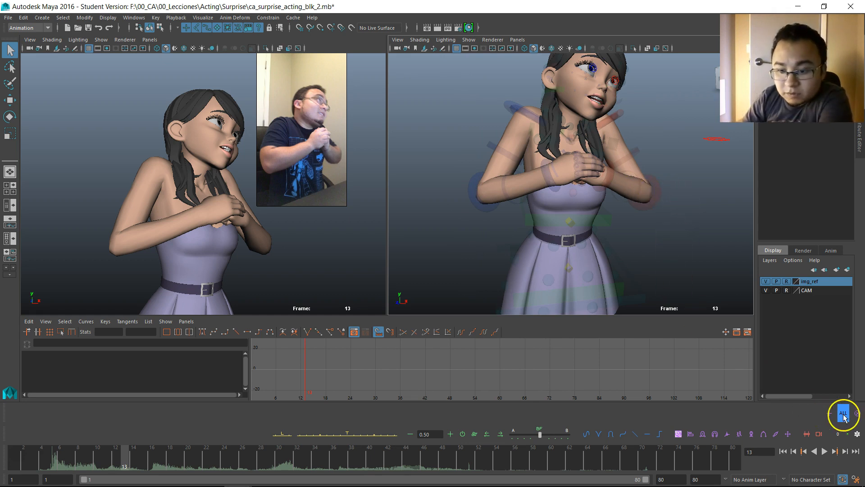
# Select all the character's rig controls and set a key on them at frame 6
pyautogui.click(843, 414)
pyautogui.moveTo(110, 460); pyautogui.dragTo(65, 455)
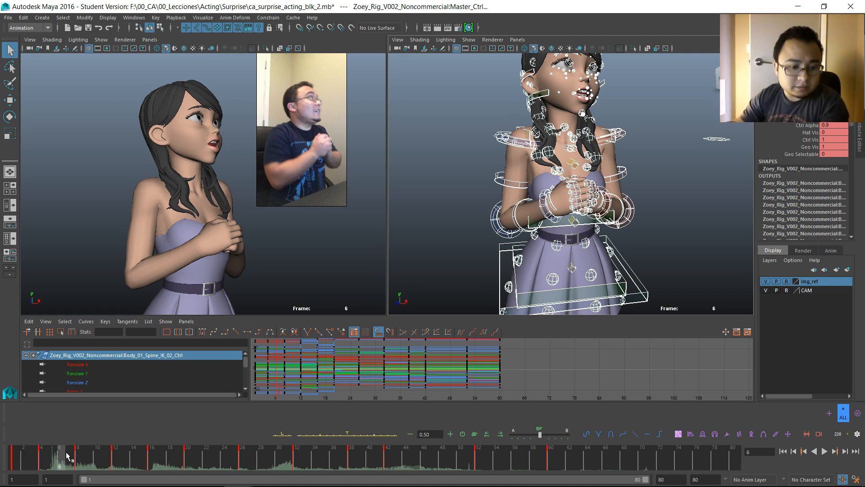
pyautogui.press('s')
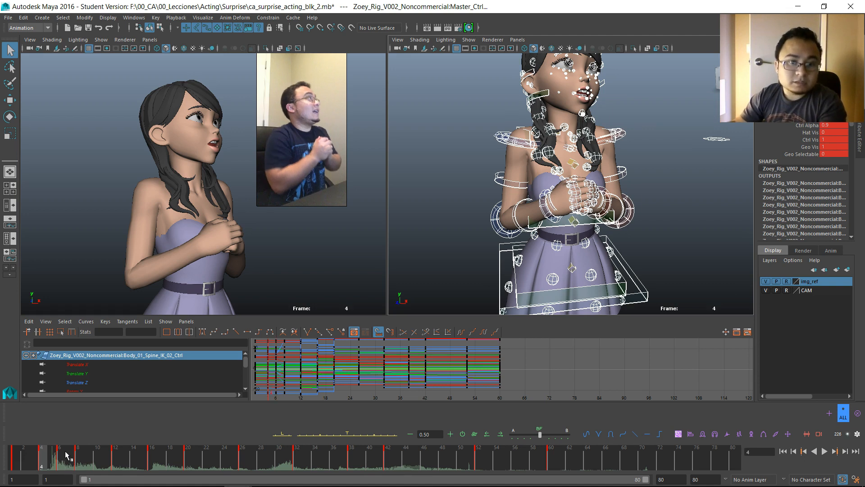
# Check the Time Slider animation and playback preferences and close the preferences window
pyautogui.click(856, 480)
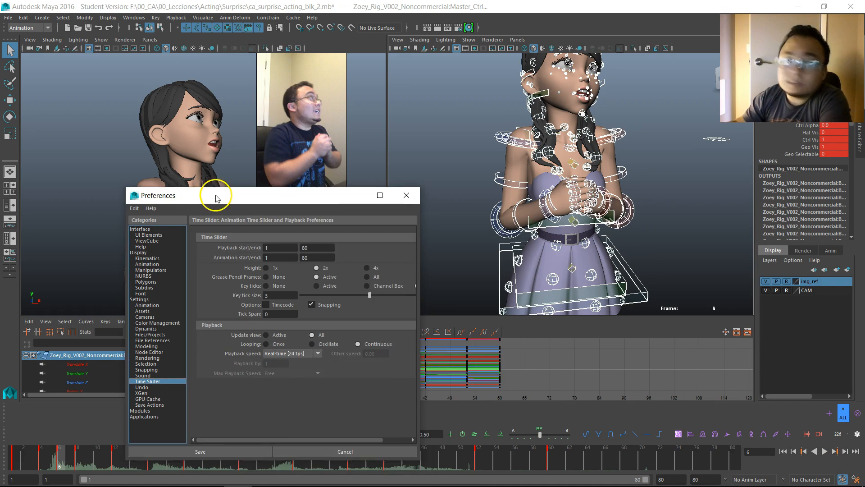
pyautogui.click(115, 260)
pyautogui.click(265, 310)
pyautogui.click(232, 357)
pyautogui.click(167, 406)
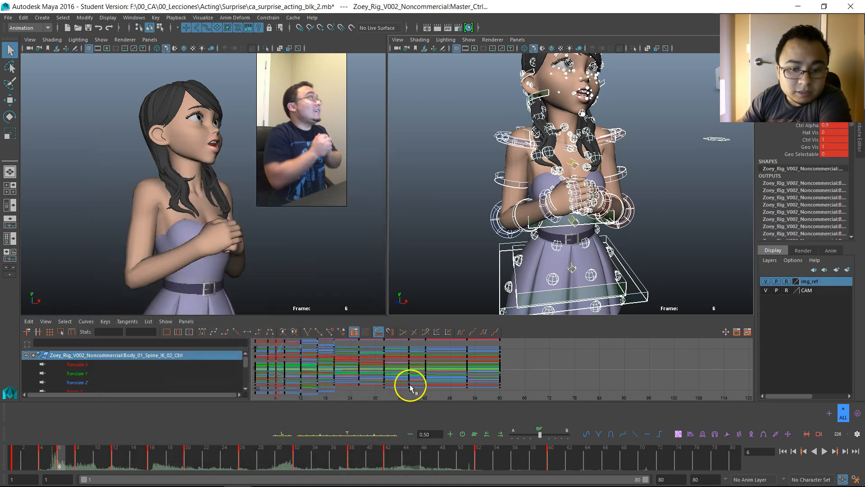
# Key all controls at frame 6 again and tween them to a pose halfway between the neighbouring keys
pyautogui.rightClick(65, 456)
pyautogui.click(92, 353)
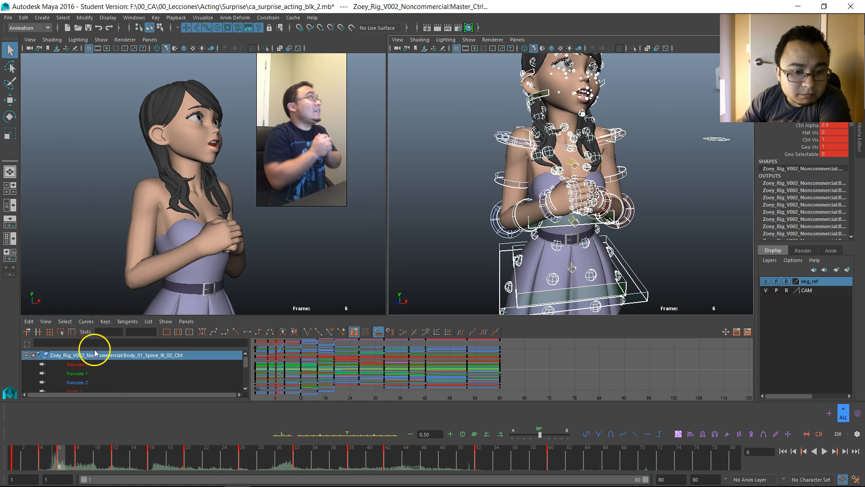
pyautogui.press('s')
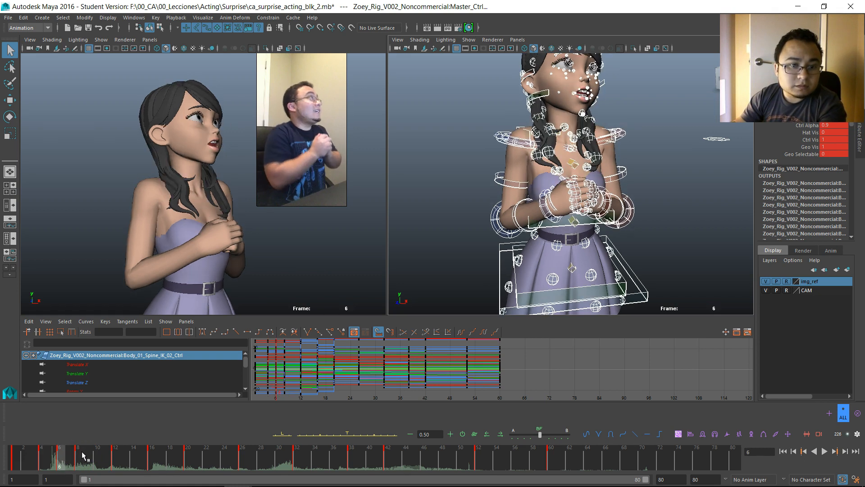
pyautogui.press('.')
pyautogui.press('.')
pyautogui.press('.')
pyautogui.press('.')
pyautogui.press('.')
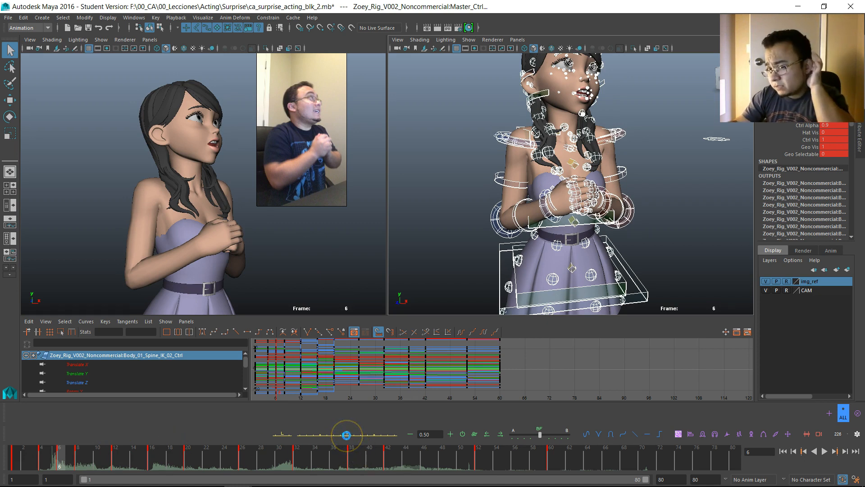
pyautogui.click(346, 436)
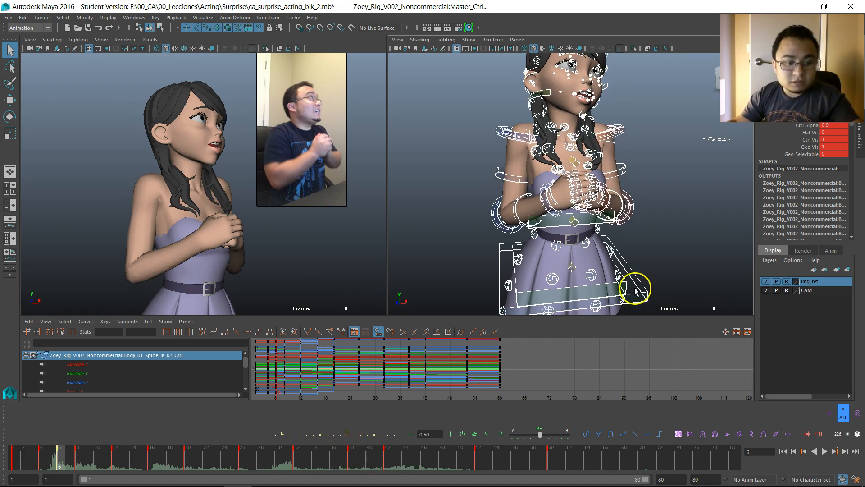
# Flip between the frame 6 in-between and its neighbouring key to examine the motion around the shoulders and chest
pyautogui.keyDown('alt'); pyautogui.moveTo(526, 146); pyautogui.dragTo(545, 170, button='middle'); pyautogui.keyUp('alt')
pyautogui.keyDown('alt'); pyautogui.moveTo(546, 172); pyautogui.dragTo(588, 181, button='right'); pyautogui.keyUp('alt')
pyautogui.keyDown('alt'); pyautogui.moveTo(617, 175); pyautogui.dragTo(588, 171); pyautogui.keyUp('alt')
pyautogui.press(',')
pyautogui.press('.')
pyautogui.press(',')
pyautogui.press('.')
pyautogui.scroll(2, 609, 180)
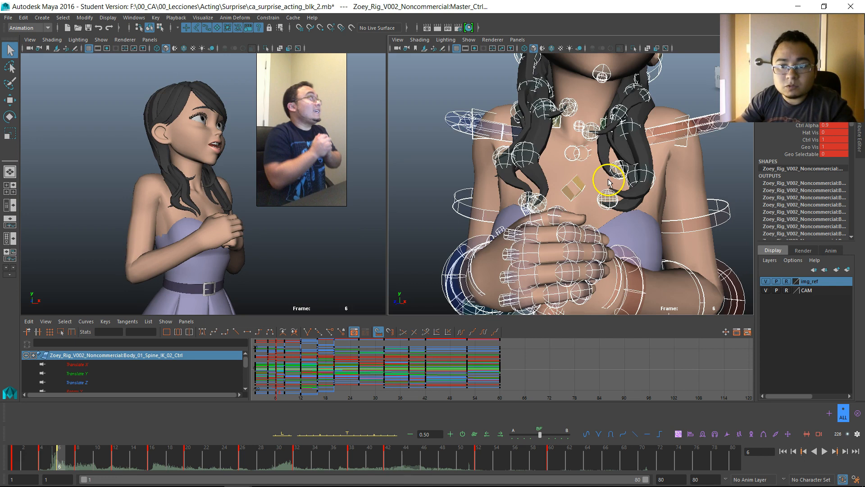
# Select both clavicle controls and tween their frame 6 pose closer to the following key
pyautogui.click(587, 158)
pyautogui.keyDown('shift'); pyautogui.click(569, 151); pyautogui.keyUp('shift')
pyautogui.press(',')
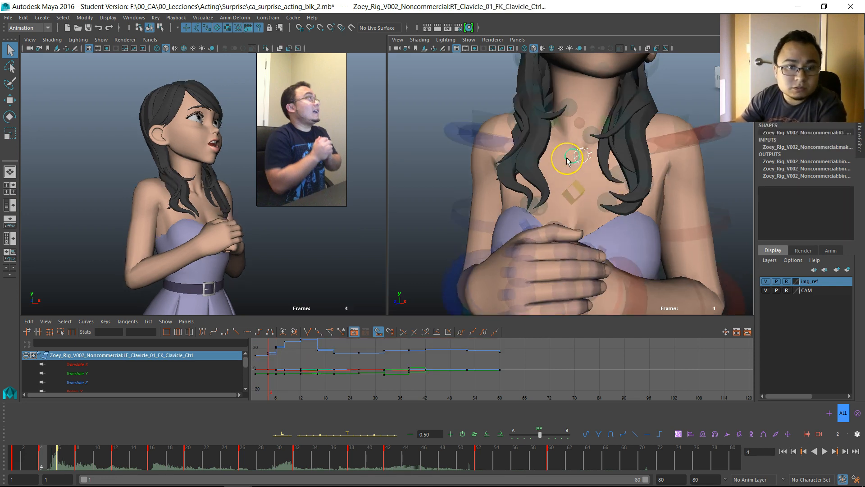
pyautogui.press('.')
pyautogui.press('.')
pyautogui.press(',')
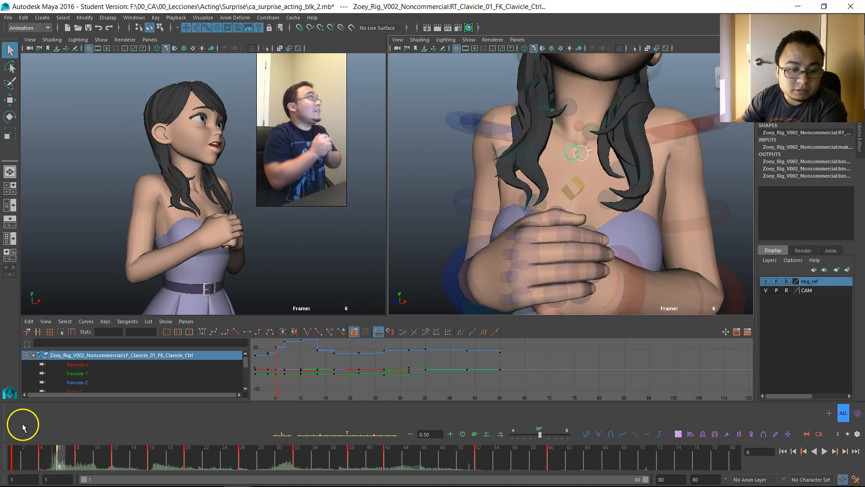
pyautogui.click(358, 437)
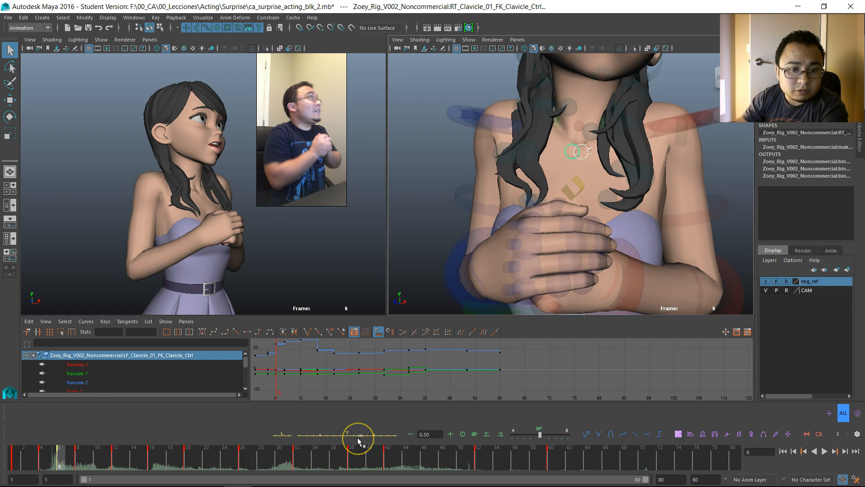
# Flip repeatedly through the keys at frames 4, 6 and 8 to examine the clavicle timing
pyautogui.press(',')
pyautogui.press('.')
pyautogui.press('.')
pyautogui.press(',')
pyautogui.press(',')
pyautogui.press('.')
pyautogui.press('.')
pyautogui.press(',')
pyautogui.press(',')
pyautogui.press('.')
pyautogui.press(',')
pyautogui.press('.')
pyautogui.press('.')
pyautogui.press(',')
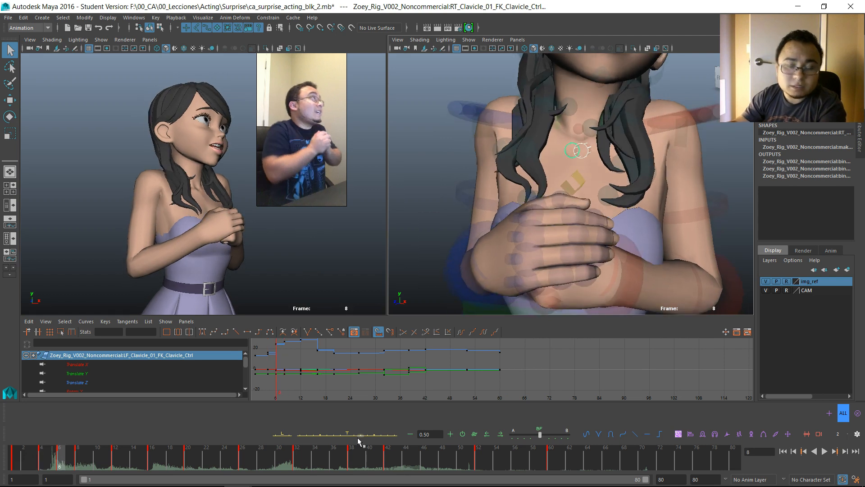
pyautogui.press(',')
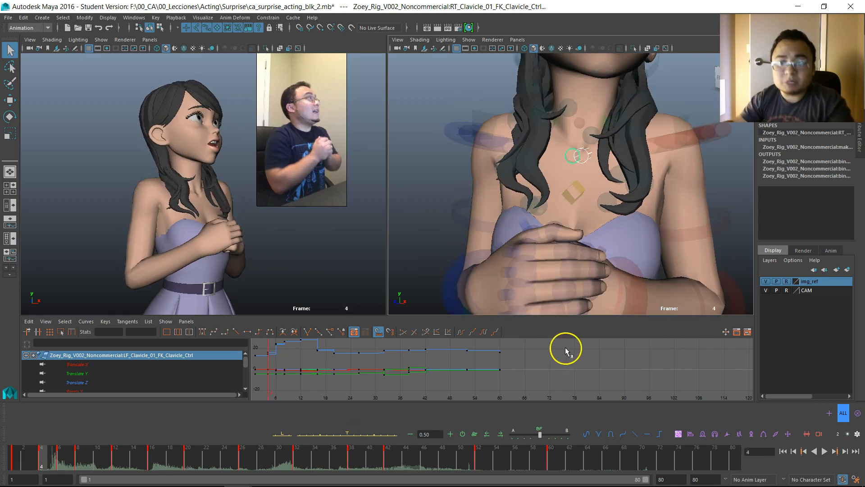
# Tween the head control at the top of the neck closer to the previous key at frame 6
pyautogui.keyDown('alt'); pyautogui.moveTo(609, 180); pyautogui.dragTo(584, 262, button='middle'); pyautogui.keyUp('alt')
pyautogui.keyDown('alt'); pyautogui.moveTo(585, 262); pyautogui.dragTo(541, 180, button='right'); pyautogui.keyUp('alt')
pyautogui.keyDown('alt'); pyautogui.moveTo(541, 182); pyautogui.dragTo(536, 229); pyautogui.keyUp('alt')
pyautogui.click(518, 232)
pyautogui.press(',')
pyautogui.press('.')
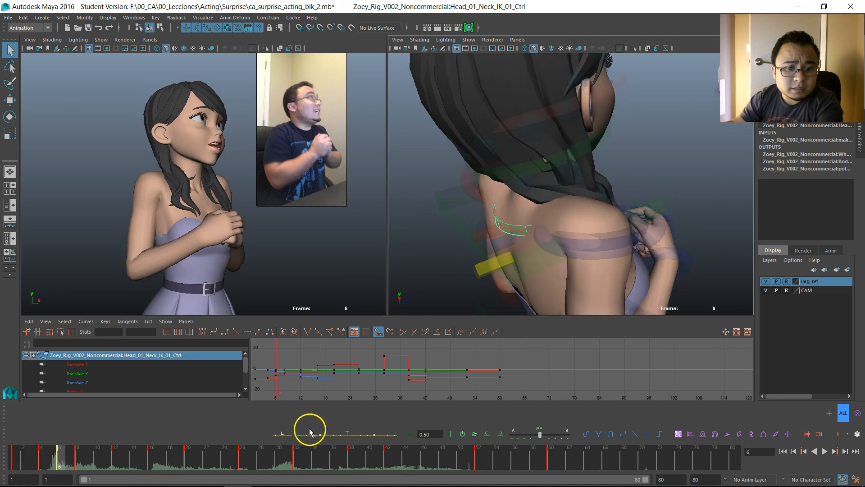
pyautogui.click(530, 179)
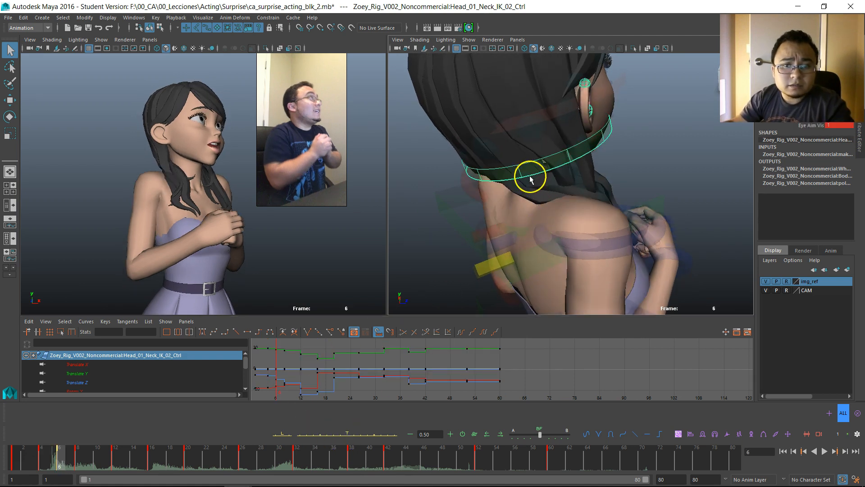
pyautogui.click(333, 433)
# Flip repeatedly through the keys at frames 4, 6 and 8 to examine the head and neck timing
pyautogui.press('.')
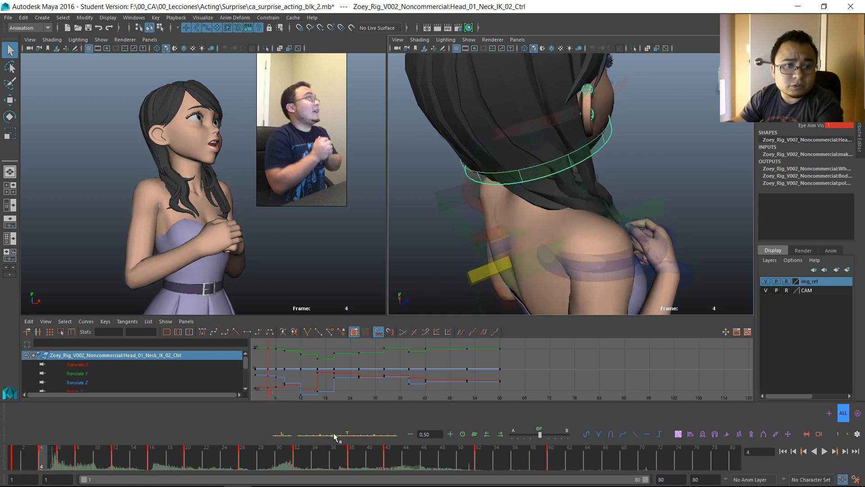
pyautogui.press(',')
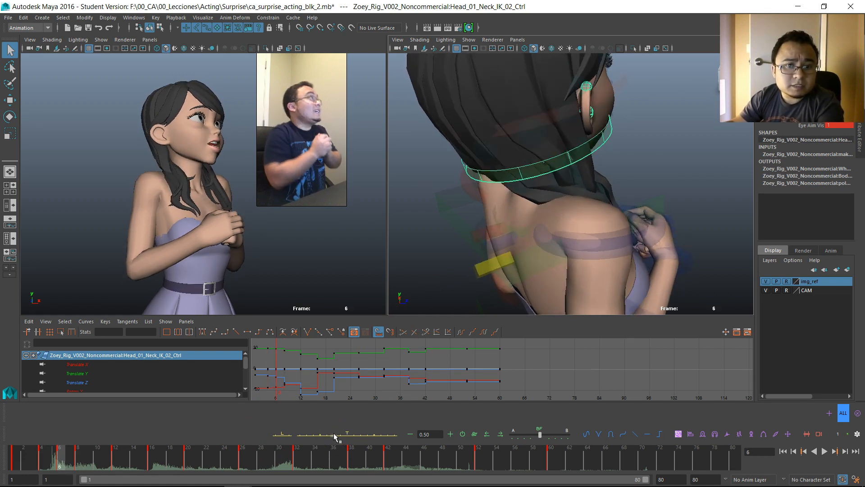
pyautogui.press('.')
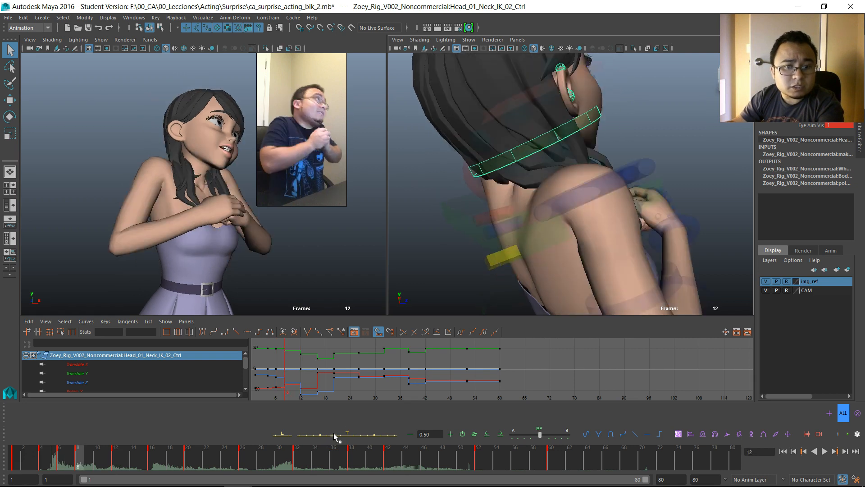
pyautogui.press(',')
pyautogui.press(',')
pyautogui.press(',')
pyautogui.press('.')
pyautogui.press(',')
pyautogui.press('.')
pyautogui.press(',')
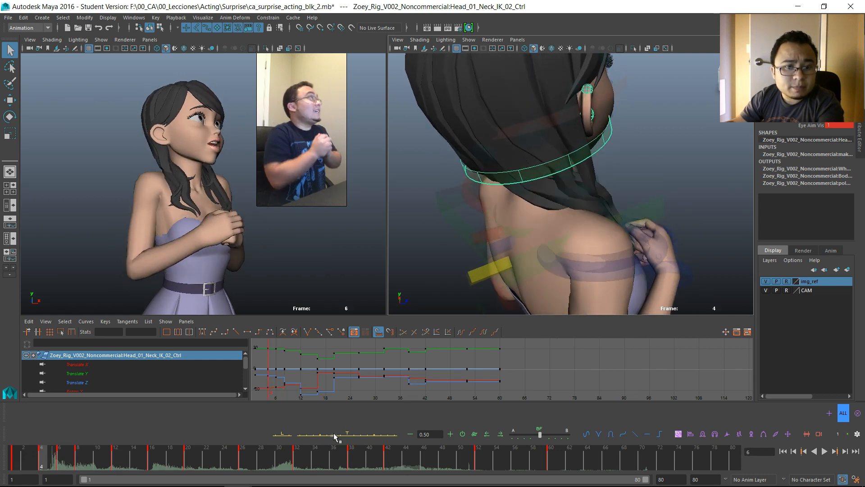
pyautogui.press('.')
# Select the upper spine control at the chest and bring up its animation curves at frame 4
pyautogui.keyDown('alt'); pyautogui.moveTo(622, 250); pyautogui.dragTo(577, 248, button='right'); pyautogui.keyUp('alt')
pyautogui.keyDown('alt'); pyautogui.moveTo(577, 247); pyautogui.dragTo(500, 196); pyautogui.keyUp('alt')
pyautogui.click(499, 196)
pyautogui.keyDown('alt'); pyautogui.moveTo(344, 371); pyautogui.dragTo(487, 356, button='middle'); pyautogui.keyUp('alt')
pyautogui.keyDown('alt'); pyautogui.moveTo(412, 363); pyautogui.dragTo(448, 364, button='right'); pyautogui.keyUp('alt')
pyautogui.keyDown('alt'); pyautogui.moveTo(428, 362); pyautogui.dragTo(427, 375, button='middle'); pyautogui.keyUp('alt')
pyautogui.keyDown('alt'); pyautogui.keyDown('shift'); pyautogui.moveTo(426, 375); pyautogui.dragTo(424, 359, button='right'); pyautogui.keyUp('shift'); pyautogui.keyUp('alt')
pyautogui.keyDown('alt'); pyautogui.moveTo(423, 359); pyautogui.dragTo(415, 375, button='middle'); pyautogui.keyUp('alt')
pyautogui.press(',')
pyautogui.press(',')
pyautogui.press('.')
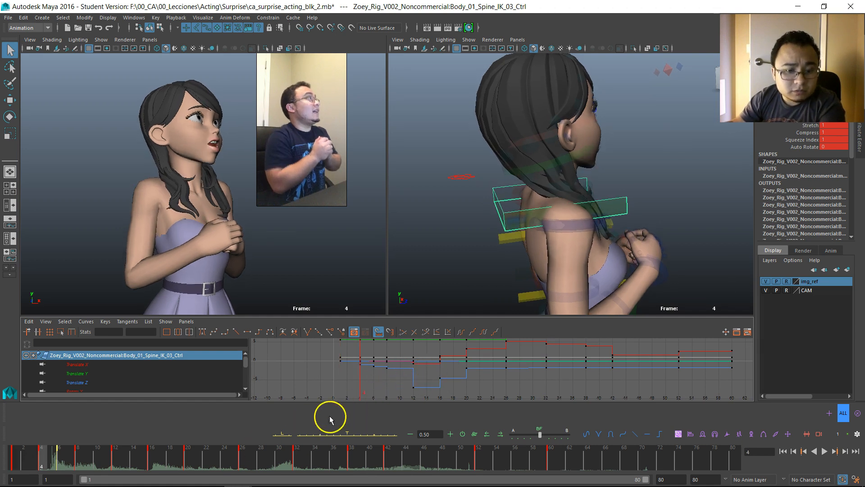
# Isolate the upper spine control's Rotate Z curve around the early keys
pyautogui.scroll(-5, 110, 377)
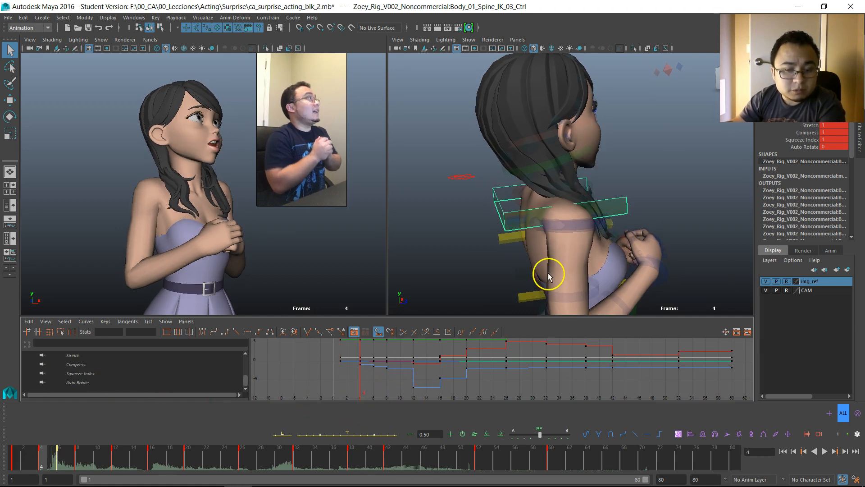
pyautogui.press('e')
pyautogui.keyDown('alt'); pyautogui.moveTo(600, 227); pyautogui.dragTo(605, 203, button='middle'); pyautogui.keyUp('alt')
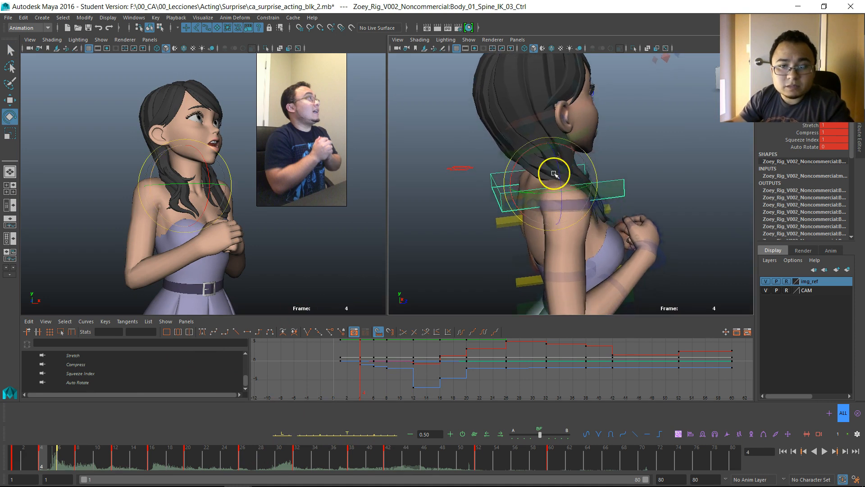
pyautogui.moveTo(384, 363)
pyautogui.keyDown('alt'); pyautogui.mouseDown(button='middle')
pyautogui.moveTo(394, 380)
pyautogui.moveTo(396, 368)
pyautogui.mouseUp(button='middle'); pyautogui.keyUp('alt')
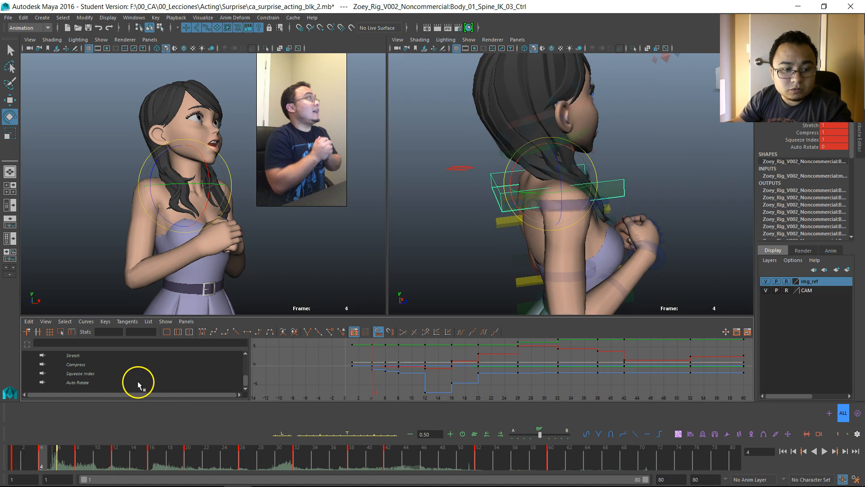
pyautogui.click(443, 386)
pyautogui.scroll(3, 212, 372)
pyautogui.scroll(-3, 162, 367)
pyautogui.scroll(3, 162, 371)
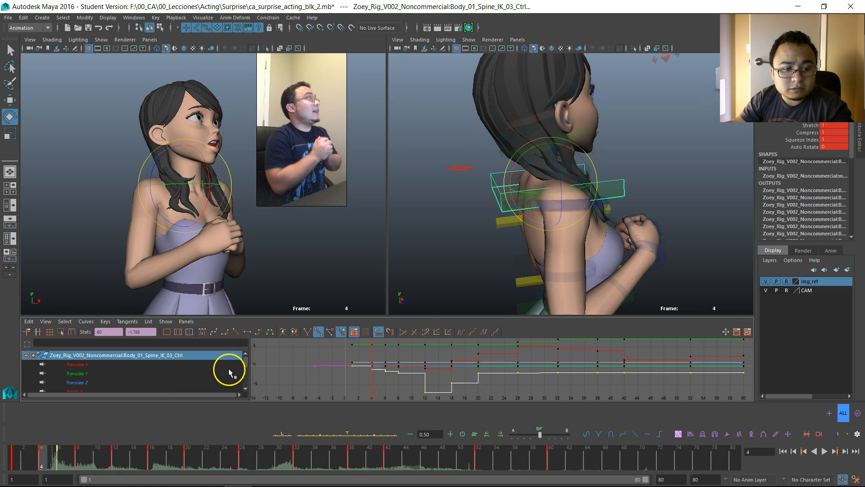
pyautogui.click(245, 389)
pyautogui.click(245, 388)
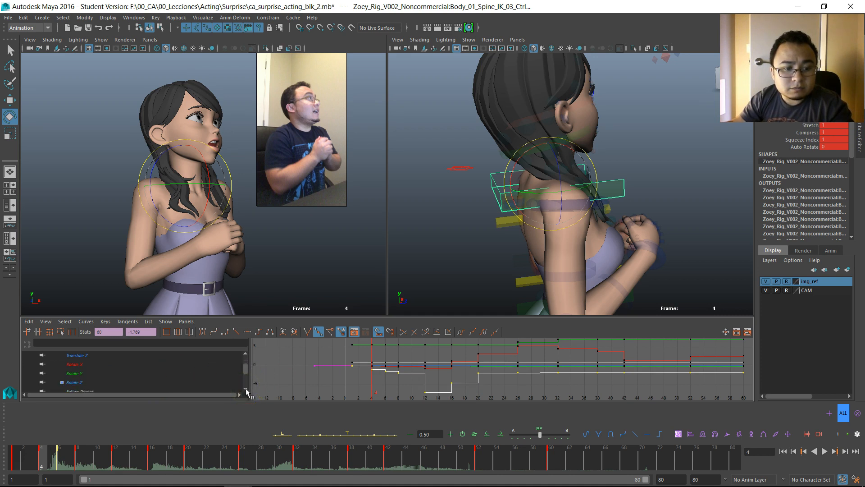
pyautogui.rightClick(394, 378)
pyautogui.click(423, 391)
pyautogui.scroll(2, 359, 375)
pyautogui.keyDown('alt'); pyautogui.moveTo(360, 380); pyautogui.dragTo(455, 366, button='middle'); pyautogui.keyUp('alt')
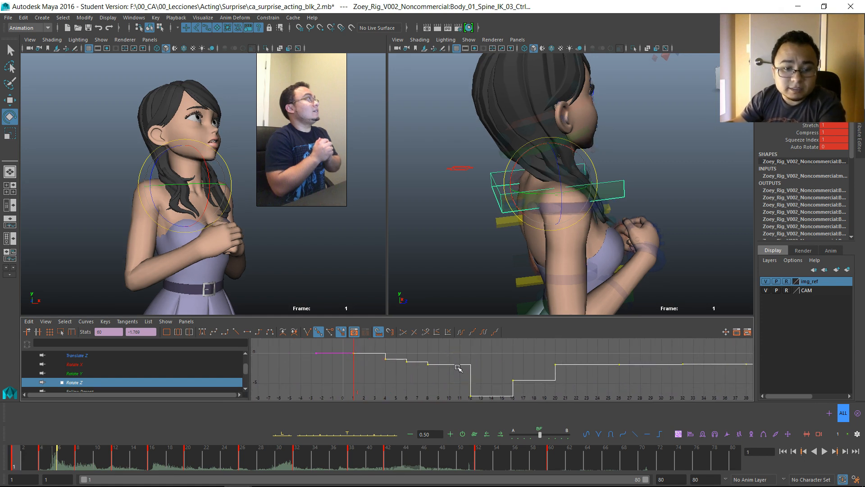
# Raise the upper spine control's Rotate Z keys to about -0.269 at frame 4 and about -0.888 at frame 6
pyautogui.moveTo(396, 379); pyautogui.dragTo(374, 354)
pyautogui.keyDown('shift'); pyautogui.moveTo(386, 384); pyautogui.dragTo(388, 373, button='middle'); pyautogui.keyUp('shift')
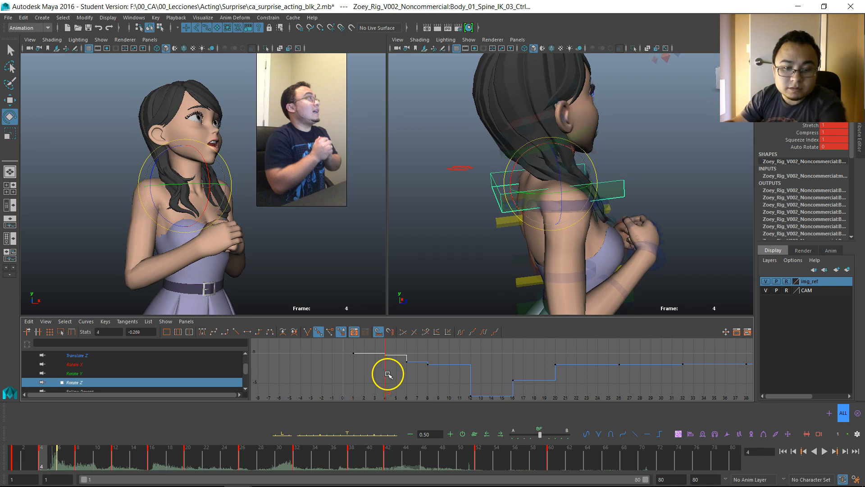
pyautogui.press('.')
pyautogui.moveTo(420, 353); pyautogui.dragTo(395, 378)
pyautogui.moveTo(395, 377); pyautogui.dragTo(396, 374, button='middle')
pyautogui.press('.')
pyautogui.press(',')
pyautogui.press(',')
pyautogui.press('.')
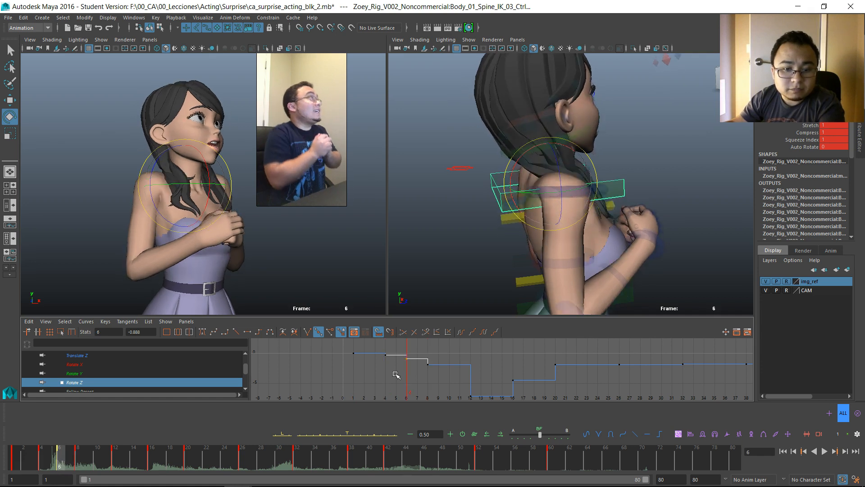
# Lower the upper spine control's frame 8 Rotate Z key to about -2.822
pyautogui.press('.')
pyautogui.press('.')
pyautogui.press(',')
pyautogui.press(',')
pyautogui.press('.')
pyautogui.moveTo(443, 355); pyautogui.dragTo(416, 379)
pyautogui.moveTo(435, 354); pyautogui.dragTo(435, 361, button='middle')
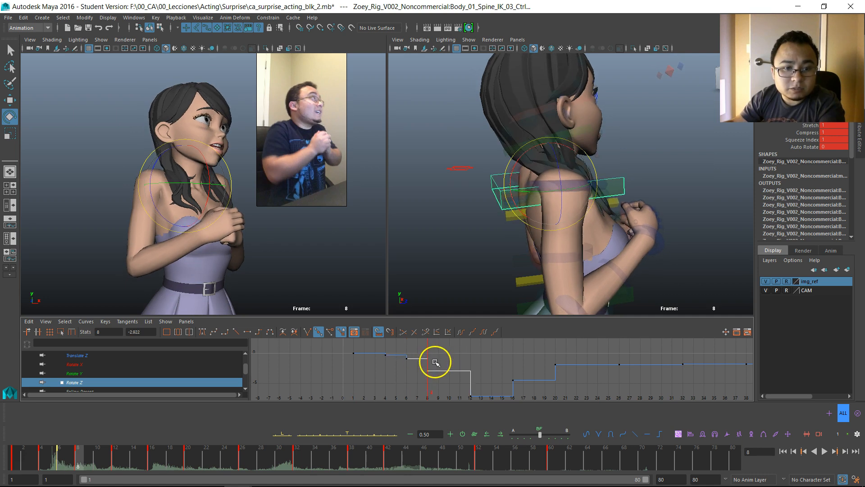
# Isolate the waist spine control's Rotate Z curve and lower its frame 8 key slightly below zero
pyautogui.keyDown('alt'); pyautogui.moveTo(554, 228); pyautogui.dragTo(555, 192, button='middle'); pyautogui.keyUp('alt')
pyautogui.keyDown('alt'); pyautogui.moveTo(494, 209); pyautogui.dragTo(522, 205); pyautogui.keyUp('alt')
pyautogui.press('q')
pyautogui.click(507, 228)
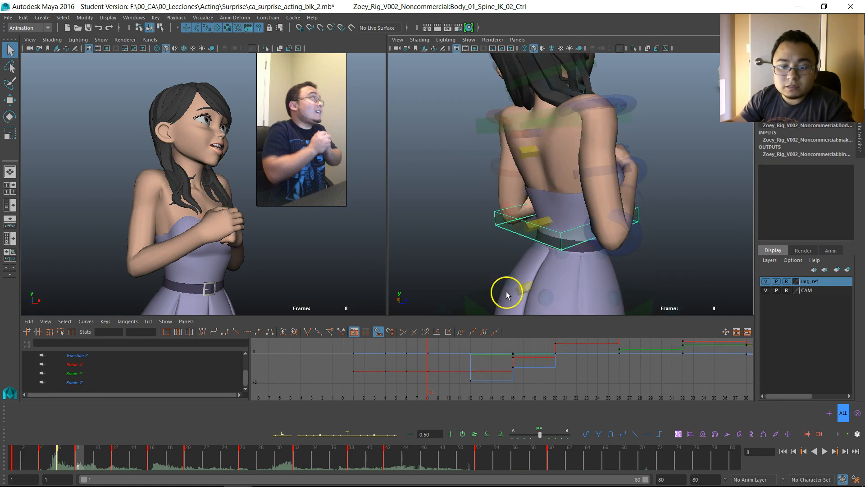
pyautogui.click(115, 382)
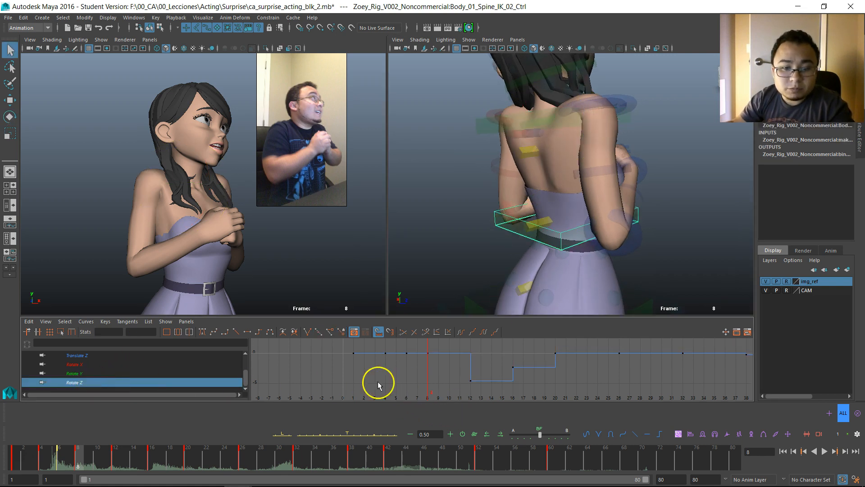
pyautogui.moveTo(437, 366); pyautogui.dragTo(421, 350)
pyautogui.press('w')
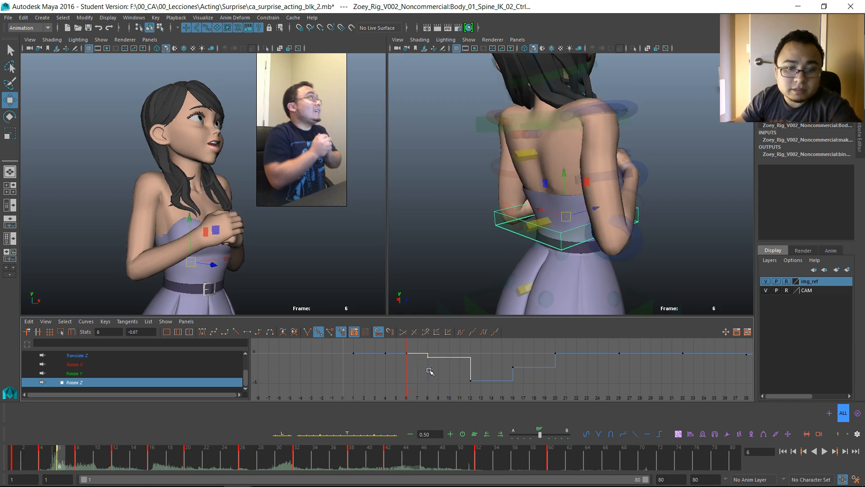
# Lower the waist spine control's Rotate Z key at frame 20 to about -0.275
pyautogui.press('.')
pyautogui.press('.')
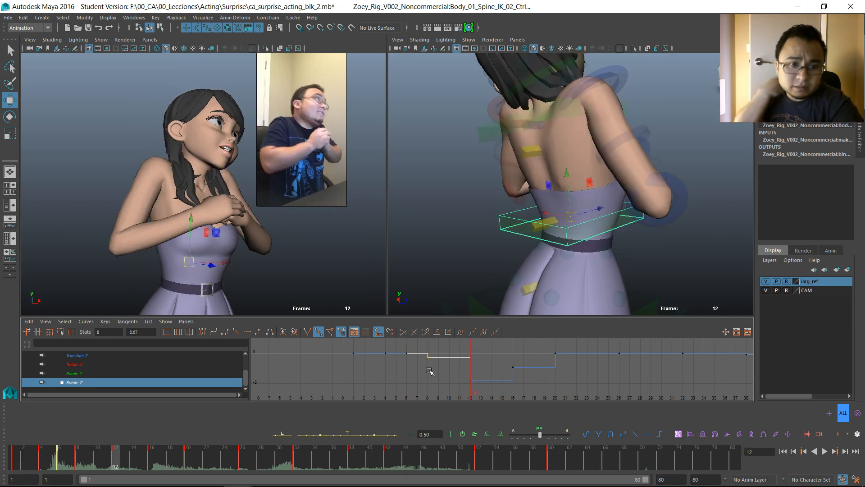
pyautogui.press('.')
pyautogui.press('.')
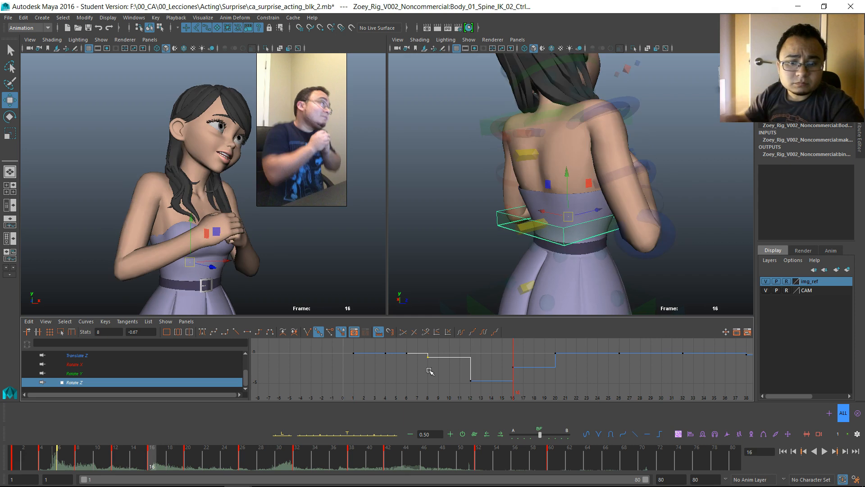
pyautogui.press('.')
pyautogui.moveTo(548, 348); pyautogui.dragTo(557, 363)
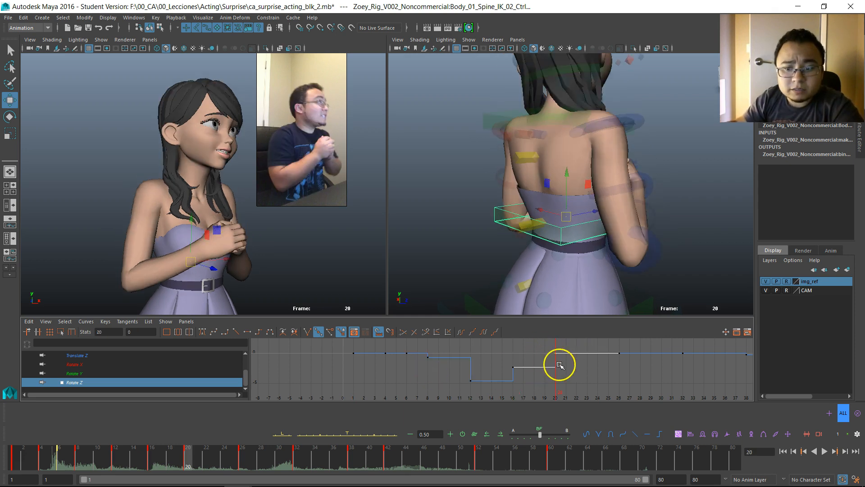
pyautogui.moveTo(562, 365); pyautogui.dragTo(562, 367, button='middle')
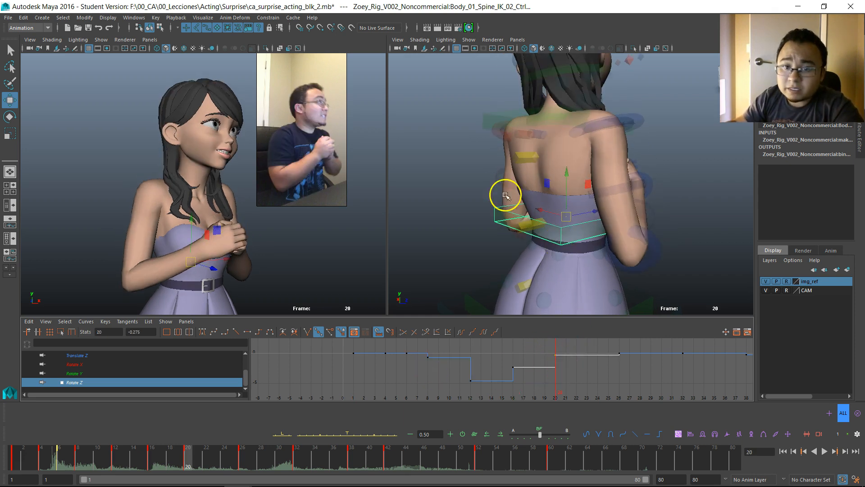
# Isolate the upper spine control's Rotate Z curve and lower its frame 20 key to about -2.271
pyautogui.click(494, 104)
pyautogui.click(489, 114)
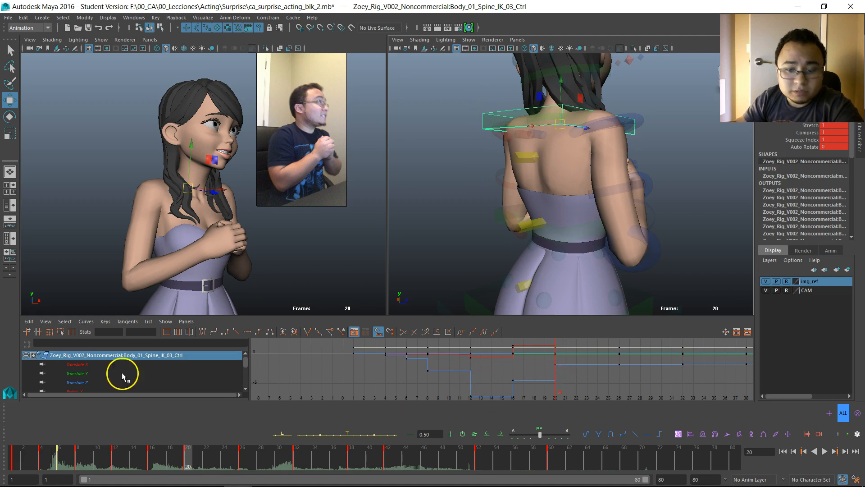
pyautogui.scroll(-5, 108, 377)
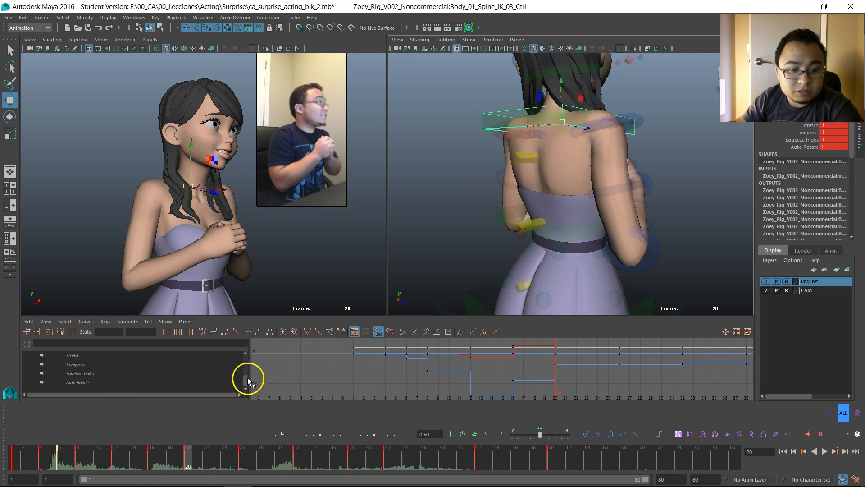
pyautogui.click(245, 353)
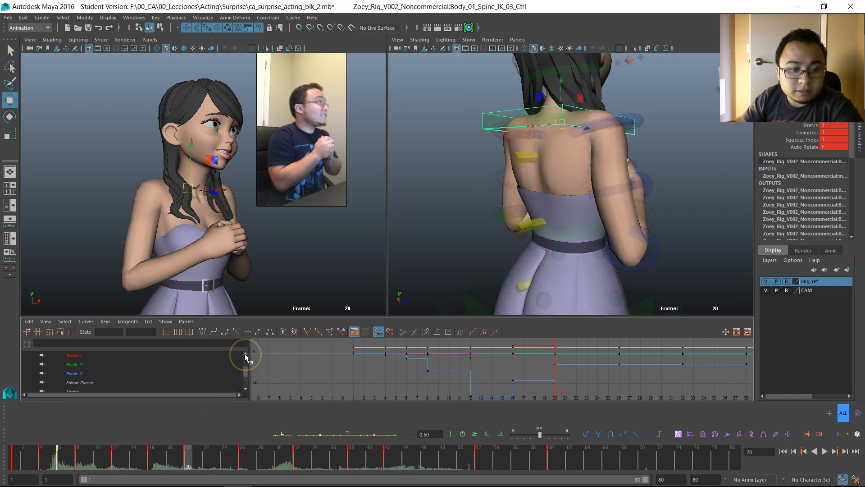
pyautogui.click(137, 373)
pyautogui.moveTo(559, 360); pyautogui.dragTo(540, 374)
pyautogui.moveTo(556, 373); pyautogui.dragTo(554, 376, button='middle')
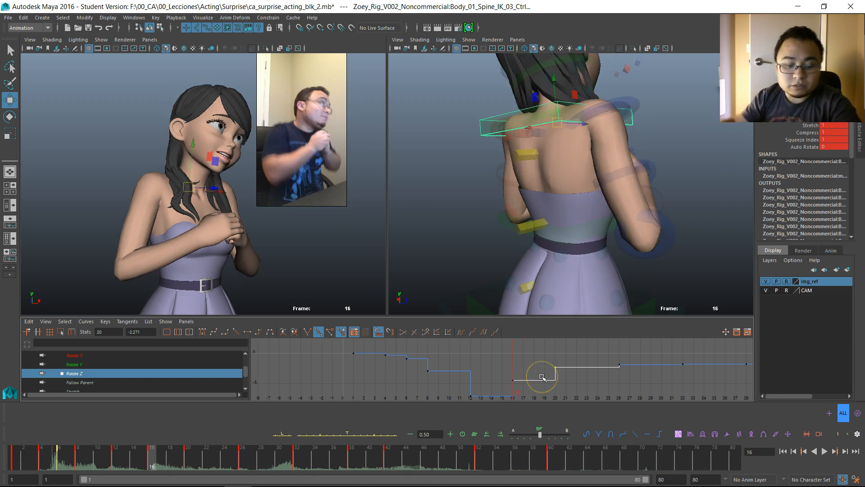
pyautogui.press('e')
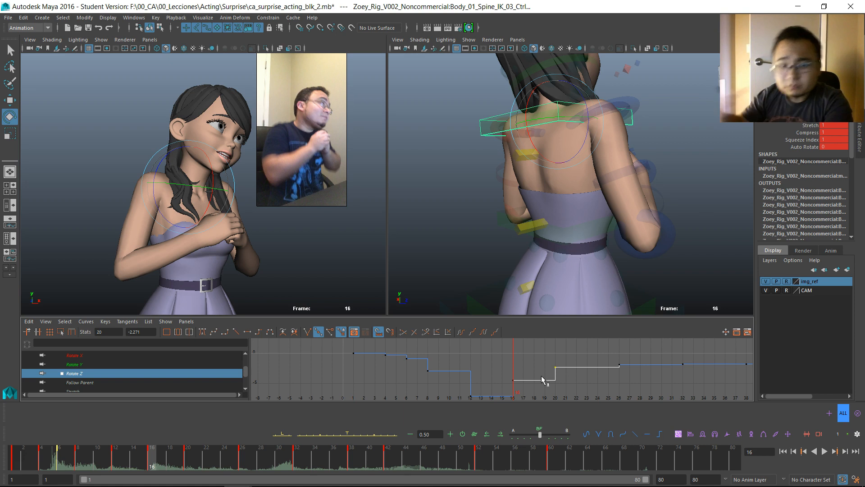
# Select the lowest spine control at the hips, fit its curves in the graph and return to frame 4
pyautogui.click(474, 293)
pyautogui.click(501, 374)
pyautogui.press('f')
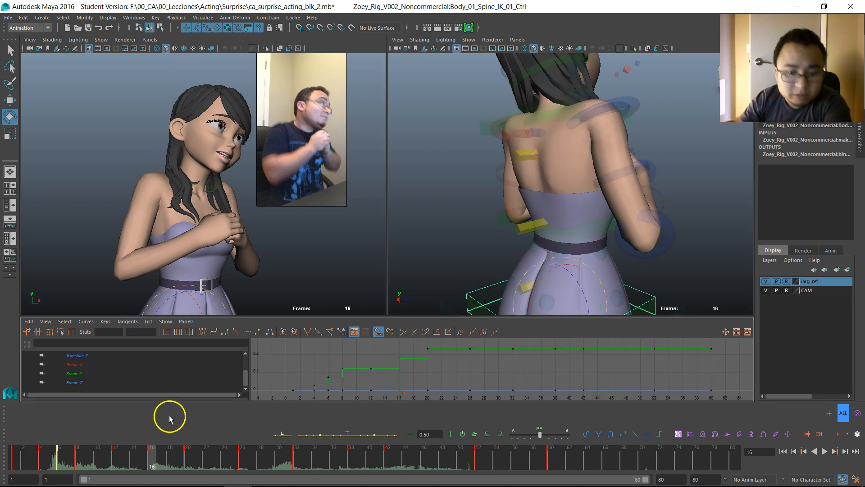
pyautogui.keyDown('alt'); pyautogui.moveTo(605, 245); pyautogui.dragTo(608, 199, button='middle'); pyautogui.keyUp('alt')
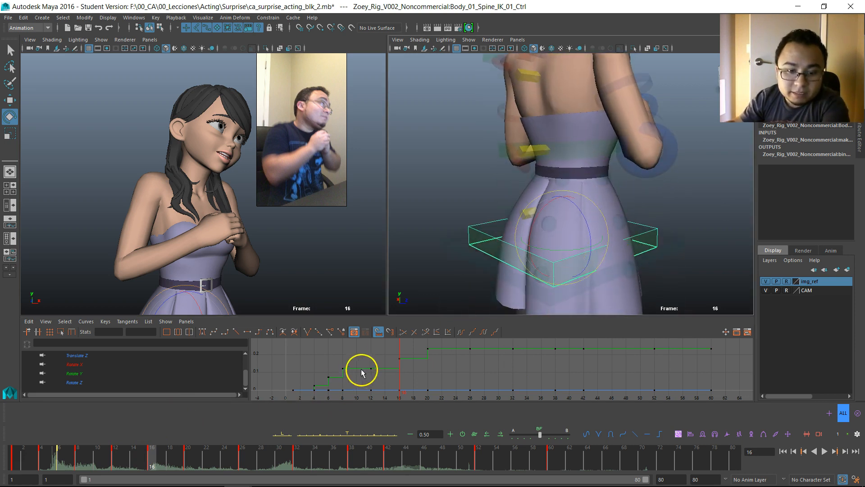
pyautogui.press(',')
pyautogui.press(',')
pyautogui.press(',')
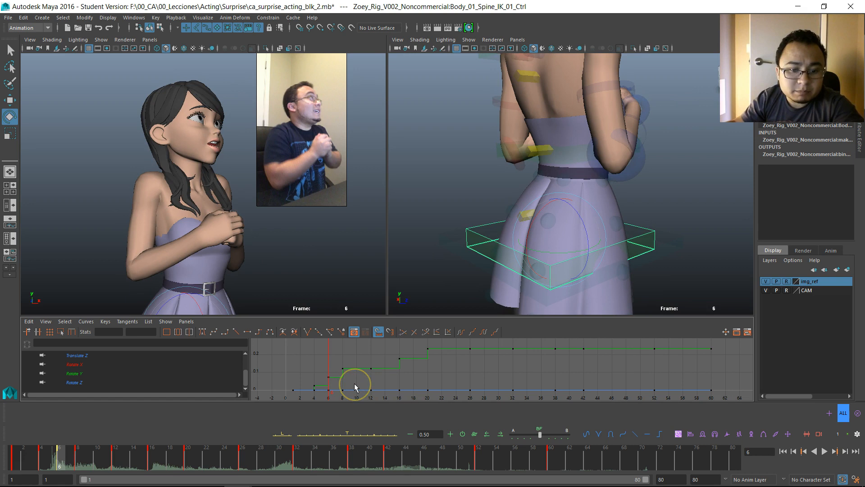
pyautogui.press(',')
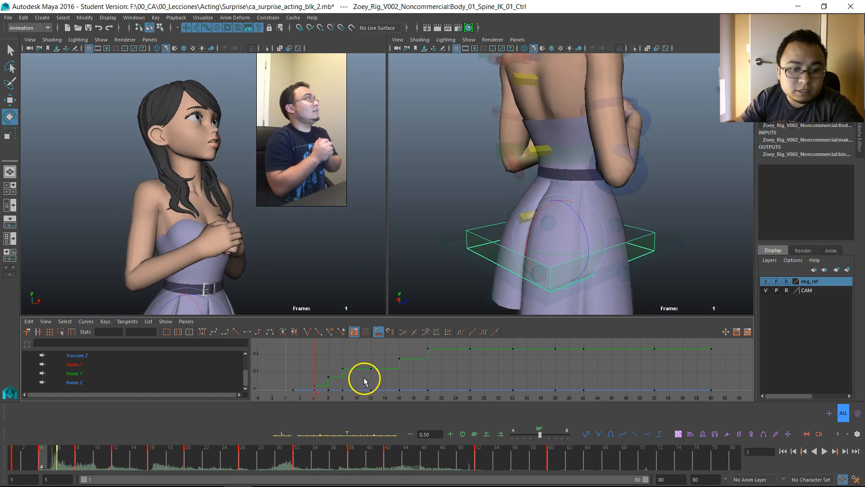
# Isolate the lowest spine control's Translate Y curve and lower its frame 4 key to about 0.0117 and its frame 6 key slightly
pyautogui.click(79, 375)
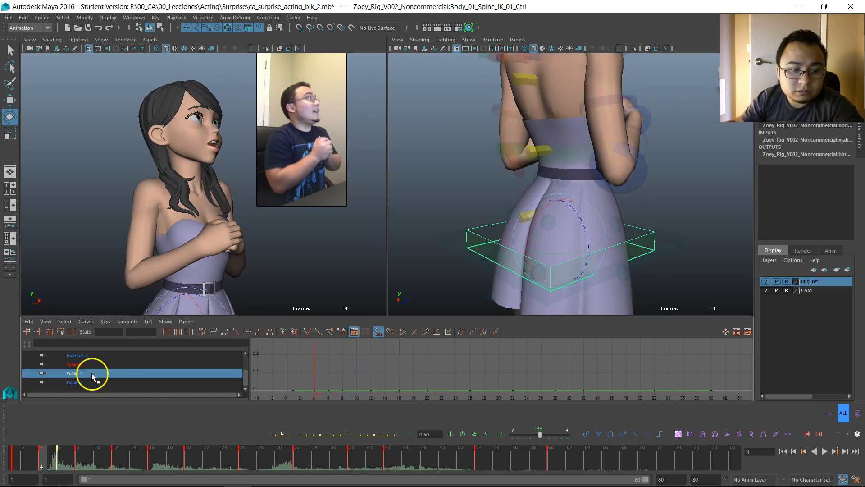
pyautogui.scroll(1, 147, 367)
pyautogui.click(88, 372)
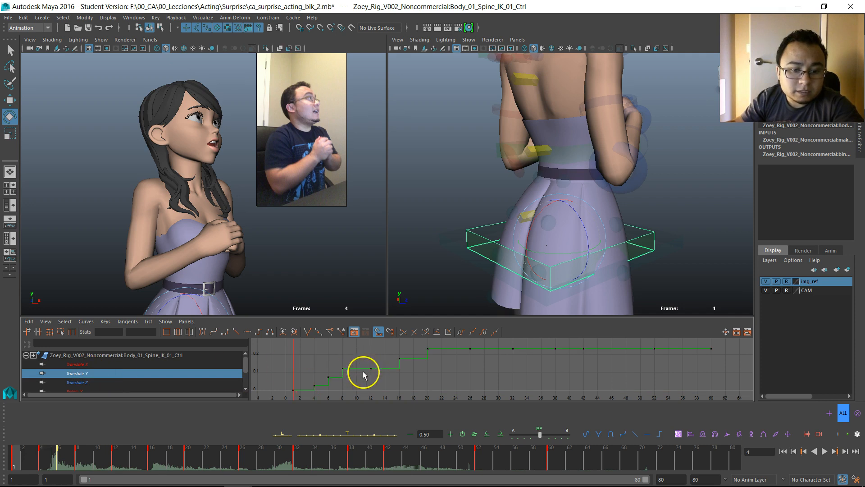
pyautogui.moveTo(304, 392); pyautogui.dragTo(321, 368)
pyautogui.press('w')
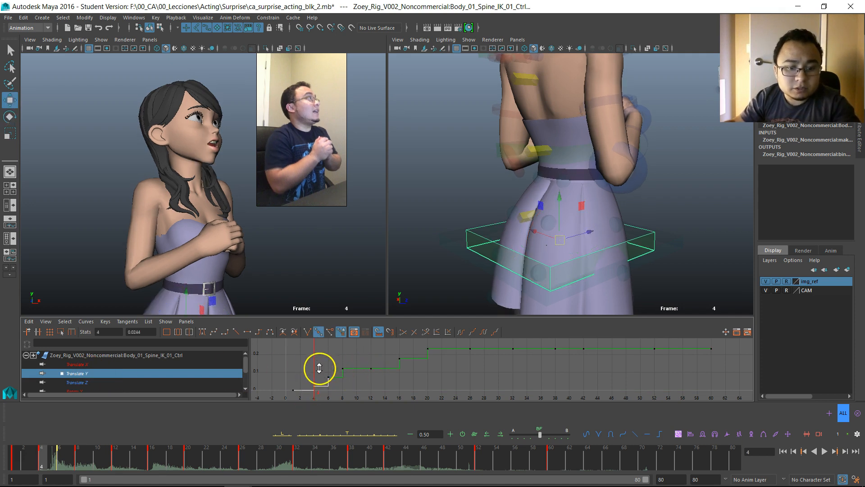
pyautogui.press('.')
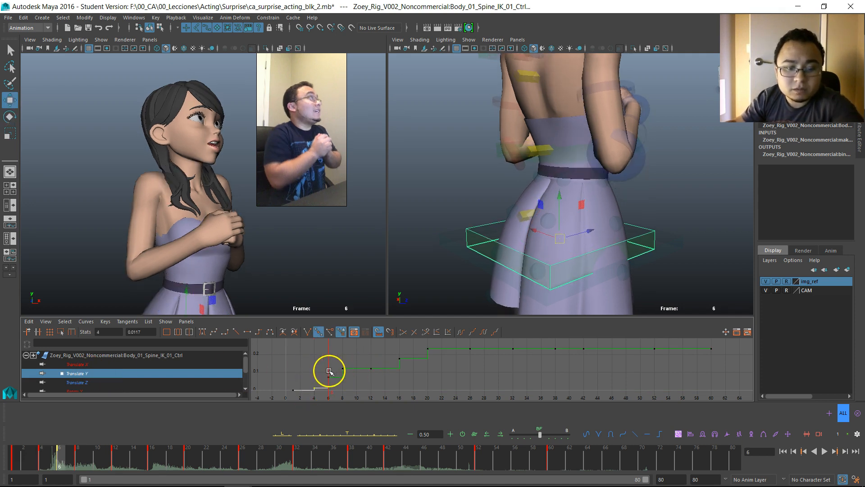
pyautogui.moveTo(323, 383); pyautogui.dragTo(324, 385, button='middle')
# Raise the lowest spine control's Translate Y key at frame 12 slightly above the frame 8 level
pyautogui.press('.')
pyautogui.press('.')
pyautogui.press(',')
pyautogui.press('.')
pyautogui.moveTo(376, 359); pyautogui.dragTo(362, 373)
pyautogui.moveTo(362, 374); pyautogui.dragTo(362, 370, button='middle')
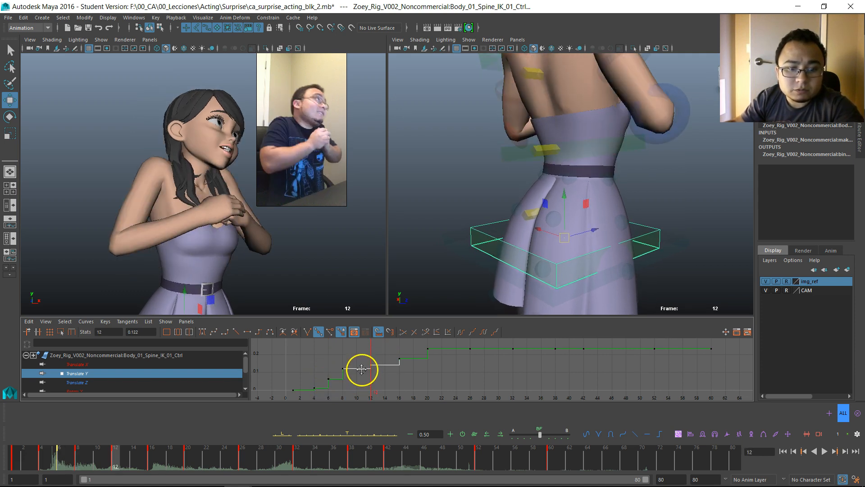
# Lower the lowest spine control's Translate Y key at frame 8 to about 0.099
pyautogui.press(',')
pyautogui.moveTo(346, 358); pyautogui.dragTo(333, 373)
pyautogui.moveTo(332, 373); pyautogui.dragTo(332, 377, button='middle')
pyautogui.press('.')
pyautogui.press('.')
pyautogui.press('.')
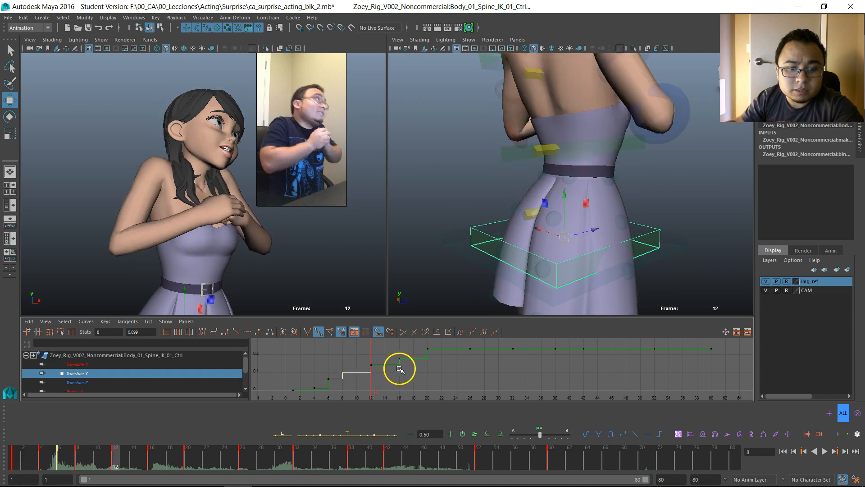
# Lower the lowest spine control's Translate Y key at frame 20 to about 0.228 and step back to frame 6
pyautogui.moveTo(429, 348); pyautogui.dragTo(425, 356)
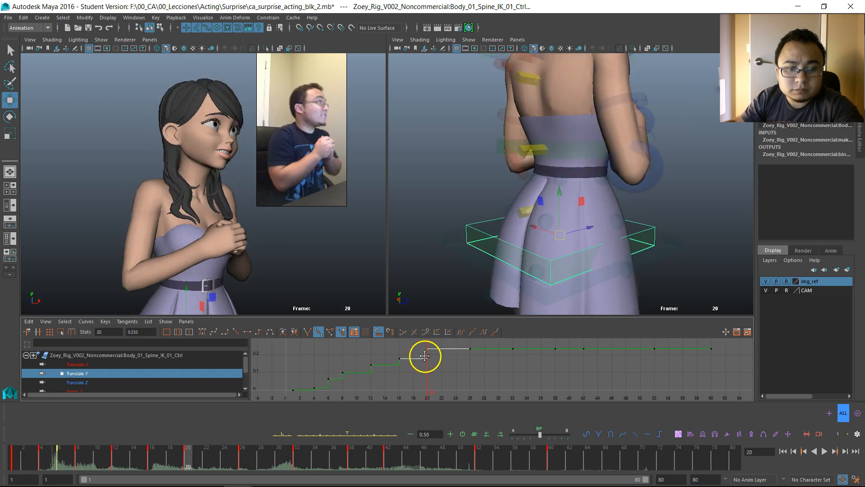
pyautogui.press(',')
pyautogui.press(',')
pyautogui.press(',')
pyautogui.press(',')
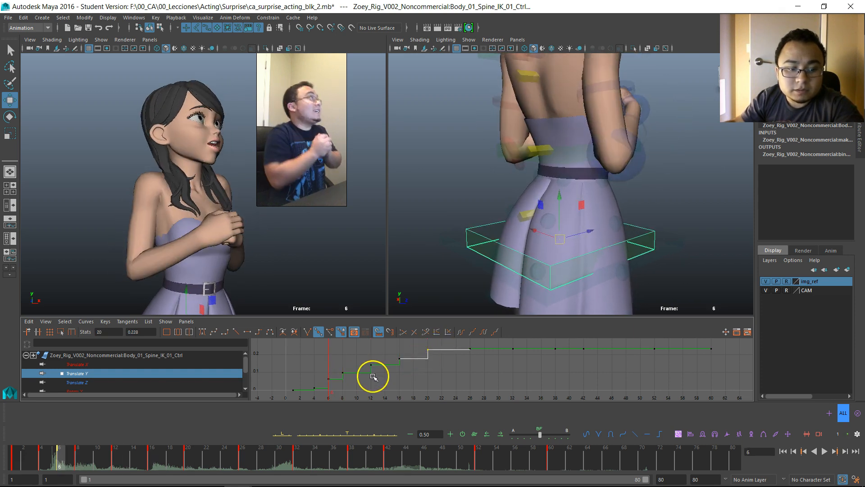
# Select all the rig controls and create a tweened breakdown pose at frame 10 between the frame 8 and 12 poses
pyautogui.moveTo(65, 457)
pyautogui.mouseDown()
pyautogui.moveTo(312, 455)
pyautogui.moveTo(54, 455)
pyautogui.moveTo(78, 456)
pyautogui.mouseUp()
pyautogui.click(438, 252)
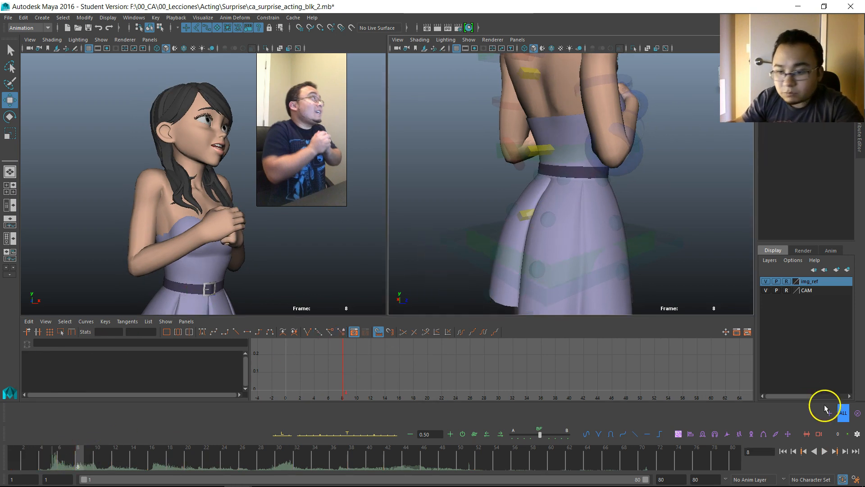
pyautogui.click(843, 413)
pyautogui.click(93, 456)
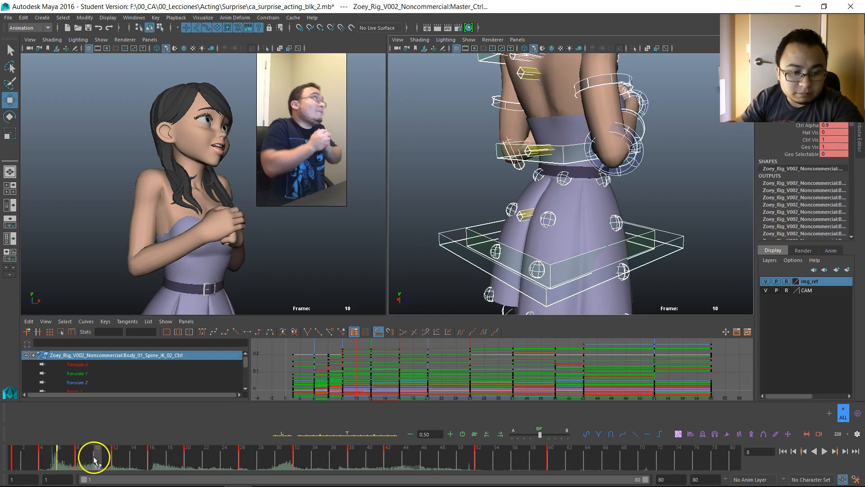
pyautogui.click(97, 456)
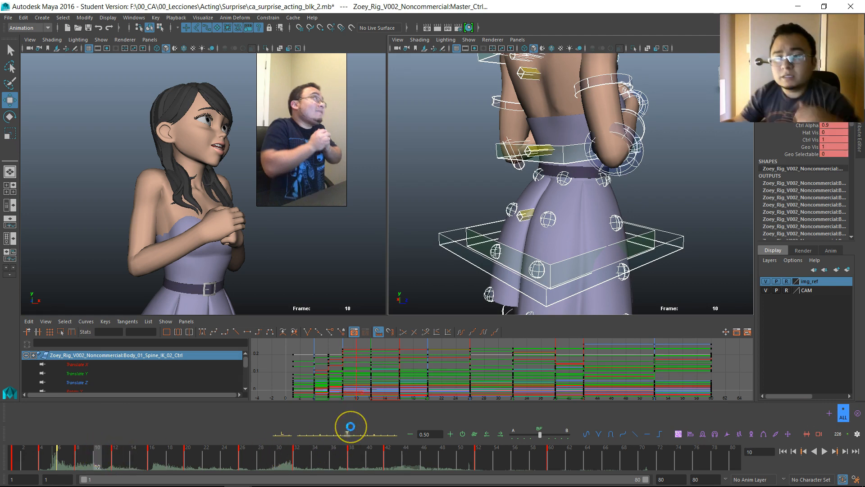
pyautogui.click(351, 429)
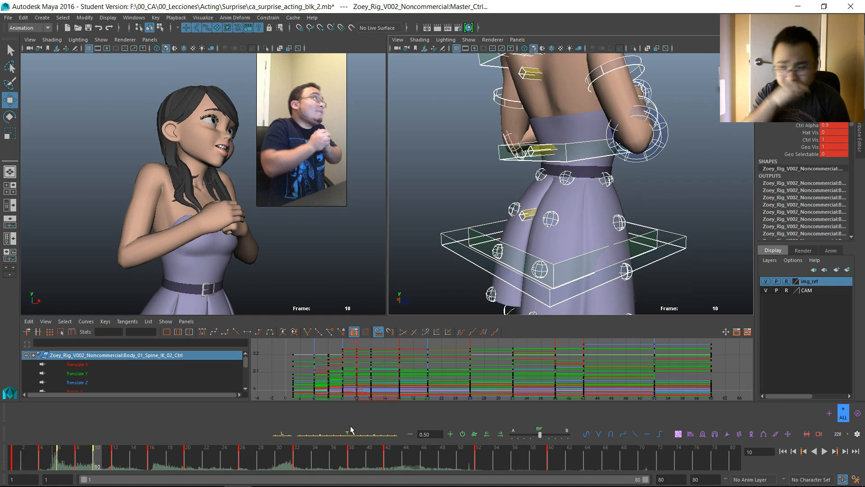
# Compare the frame 10 breakdown with its neighbouring poses and inspect the COG control's curves
pyautogui.press(',')
pyautogui.press(',')
pyautogui.press(',')
pyautogui.press('.')
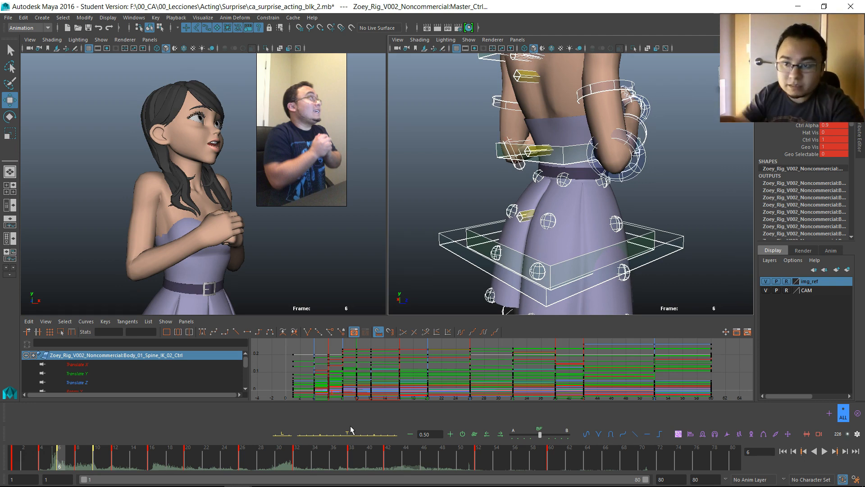
pyautogui.press('.')
pyautogui.press('.')
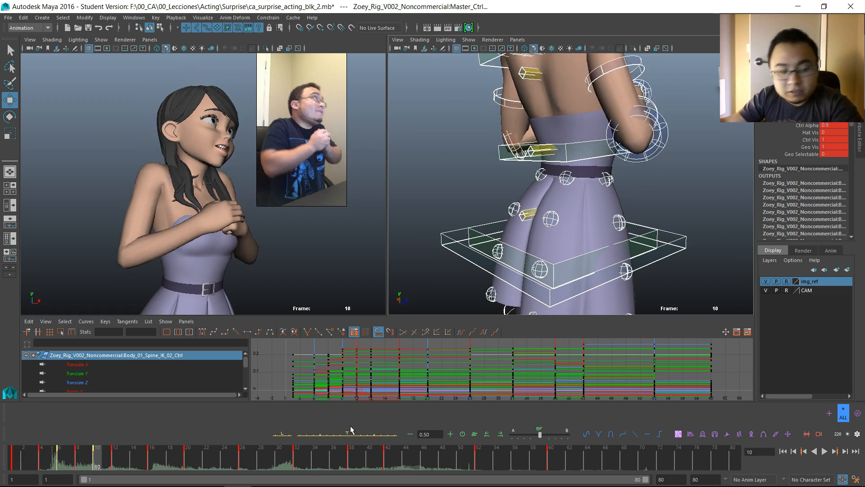
pyautogui.press('.')
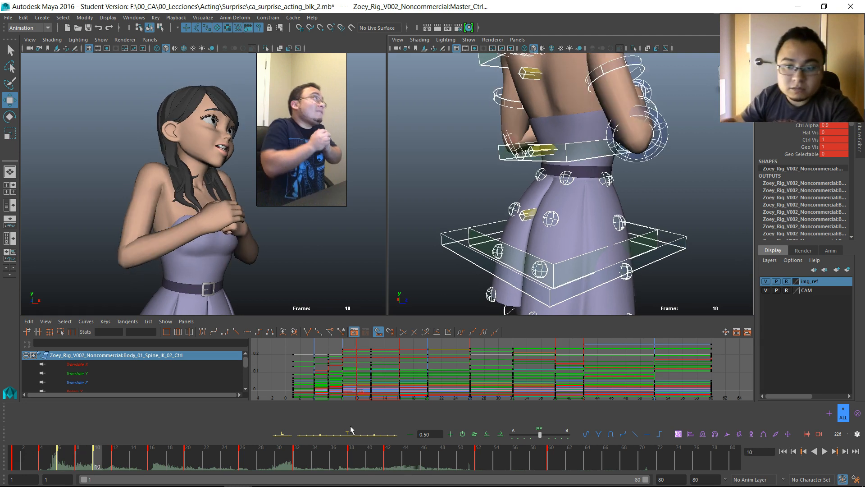
pyautogui.click(464, 229)
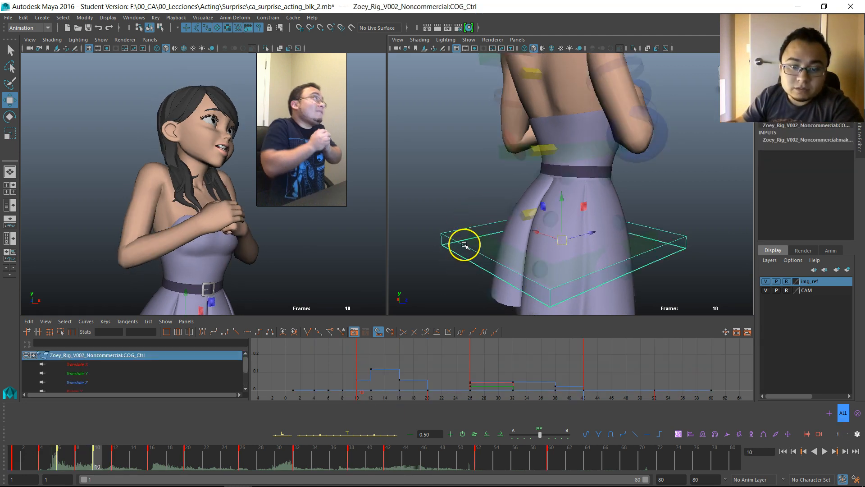
pyautogui.press('.')
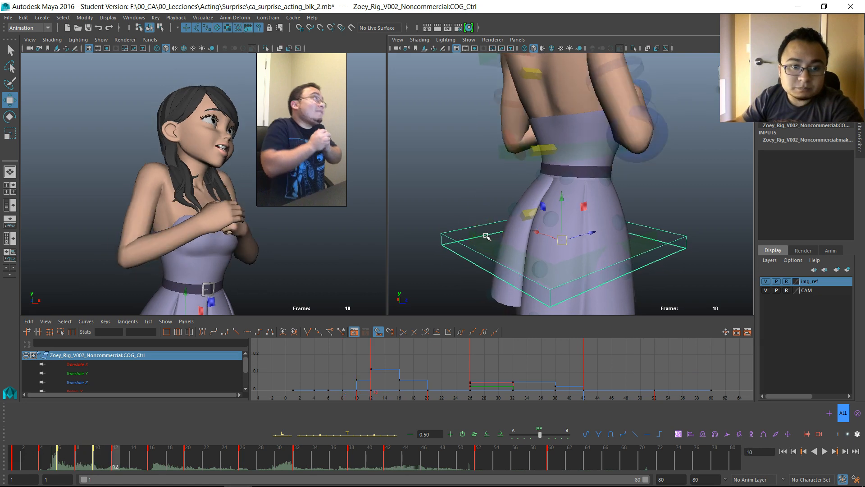
# Select the right and left FK shoulder controls, enlarge the Graph Editor and fit their curves in it
pyautogui.keyDown('alt'); pyautogui.moveTo(502, 192); pyautogui.dragTo(588, 130); pyautogui.keyUp('alt')
pyautogui.press('q')
pyautogui.click(588, 130)
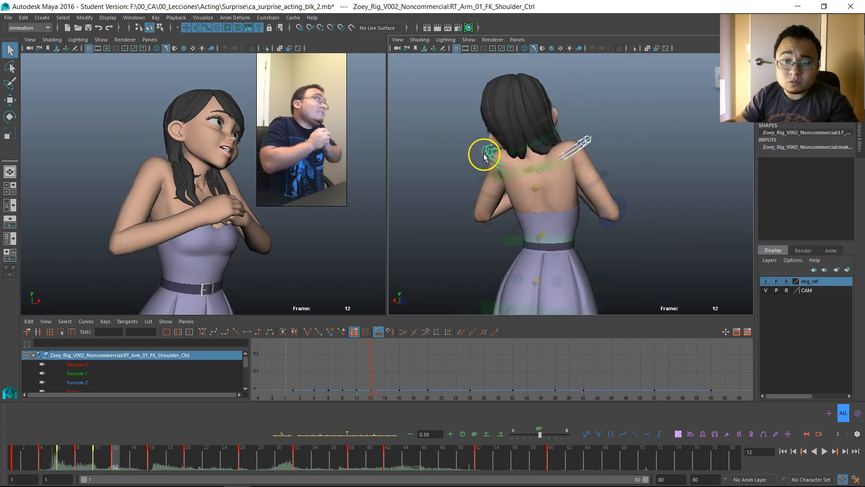
pyautogui.moveTo(419, 315); pyautogui.dragTo(417, 268)
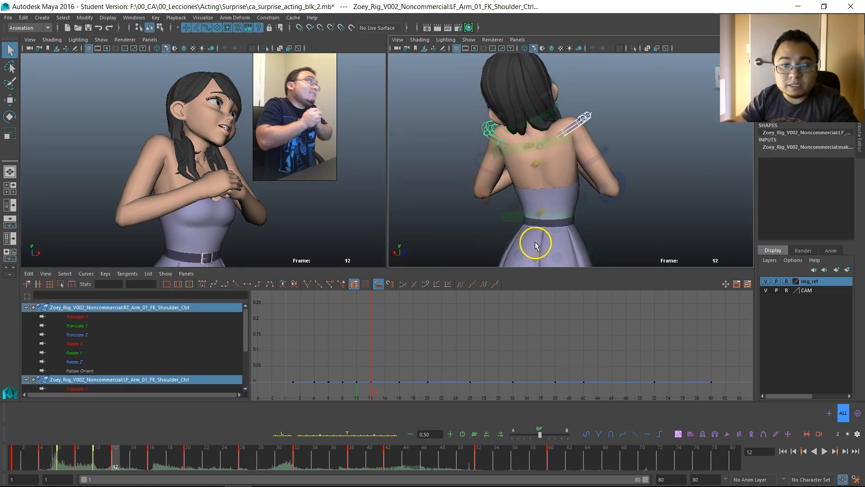
pyautogui.scroll(-3, 604, 193)
pyautogui.click(83, 454)
pyautogui.press('a')
pyautogui.keyDown('alt'); pyautogui.moveTo(404, 356); pyautogui.dragTo(474, 345, button='middle'); pyautogui.keyUp('alt')
# Flip between the frame 4, 6 and 8 poses to study how the shoulders move compared with the video reference
pyautogui.press(',')
pyautogui.press('.')
pyautogui.press(',')
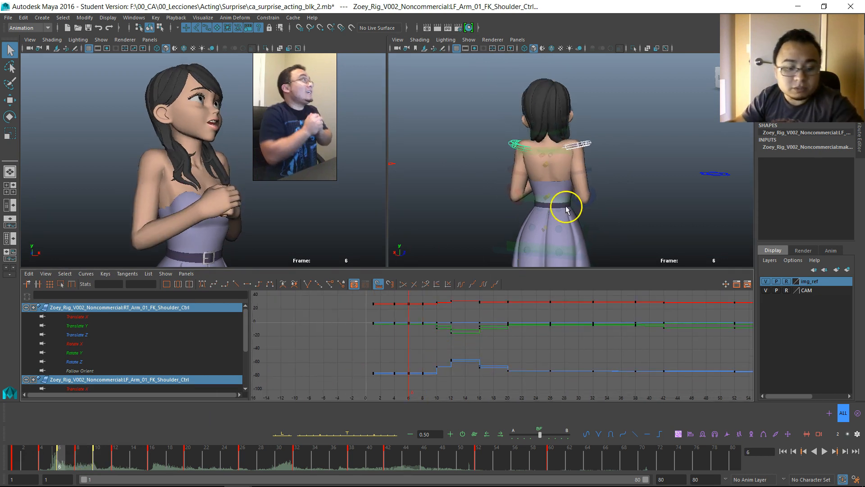
pyautogui.press('e')
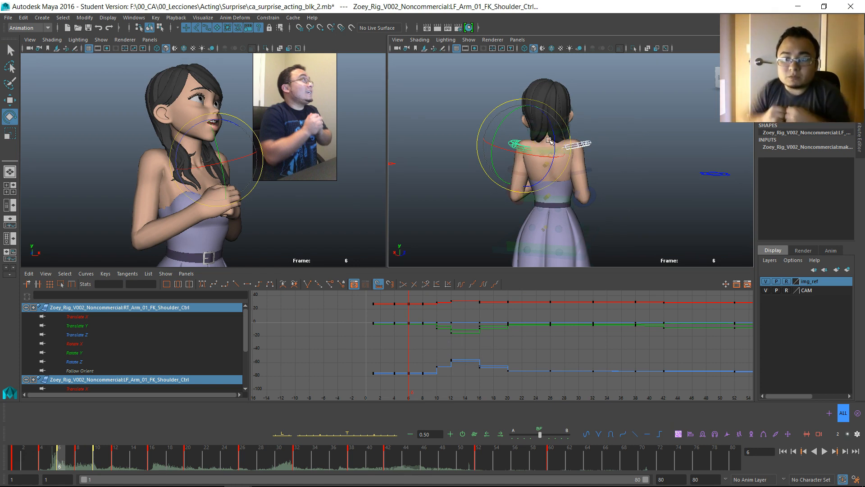
pyautogui.press('.')
pyautogui.press(',')
pyautogui.press('.')
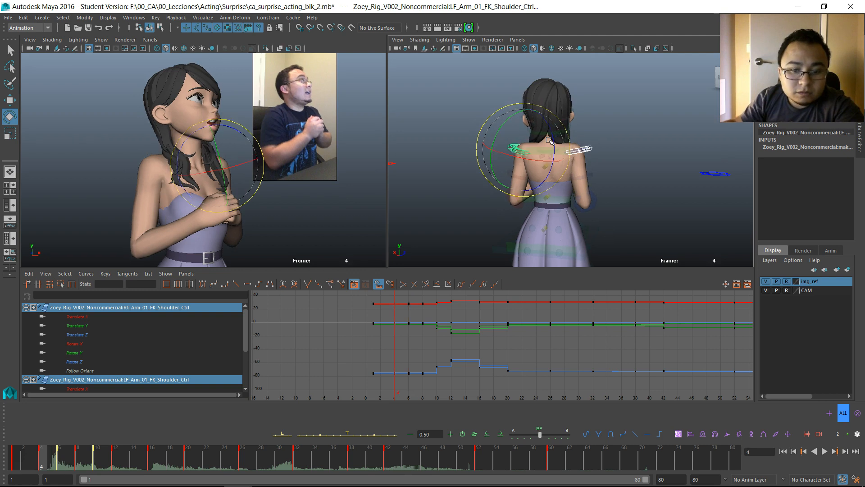
pyautogui.press(',')
pyautogui.press('.')
pyautogui.click(422, 375)
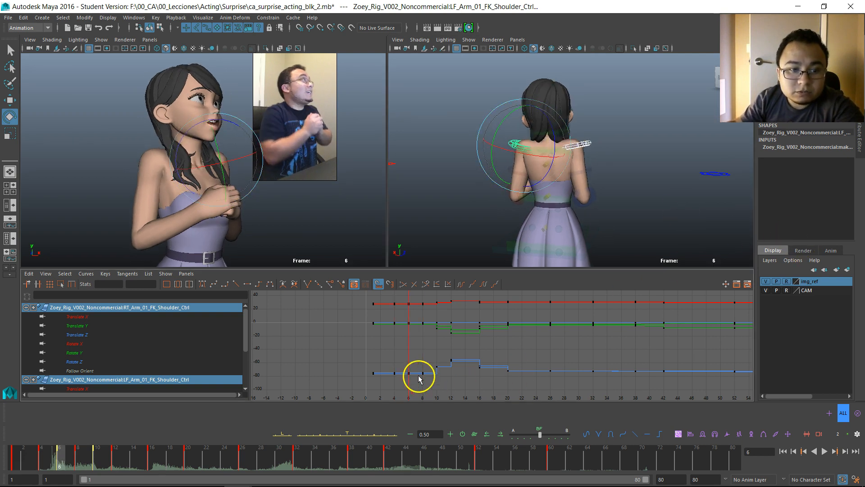
pyautogui.press(',')
pyautogui.press('.')
pyautogui.press(',')
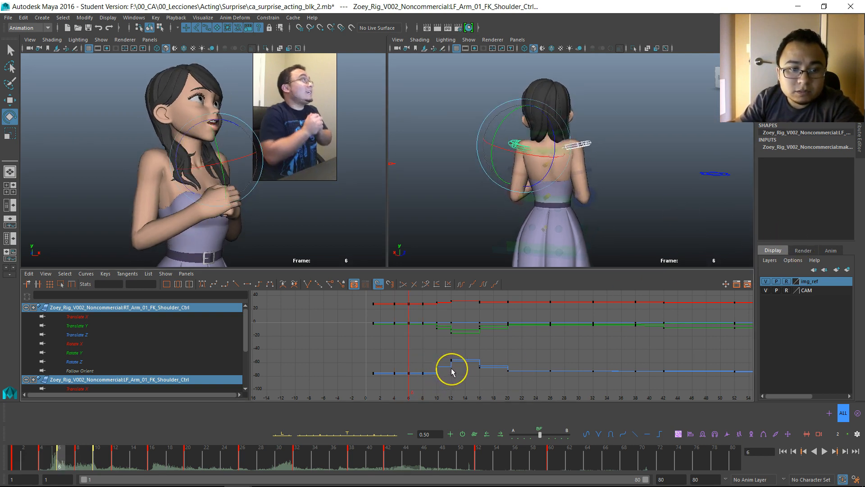
pyautogui.press('.')
pyautogui.press(',')
pyautogui.press('.')
pyautogui.press(',')
pyautogui.press('.')
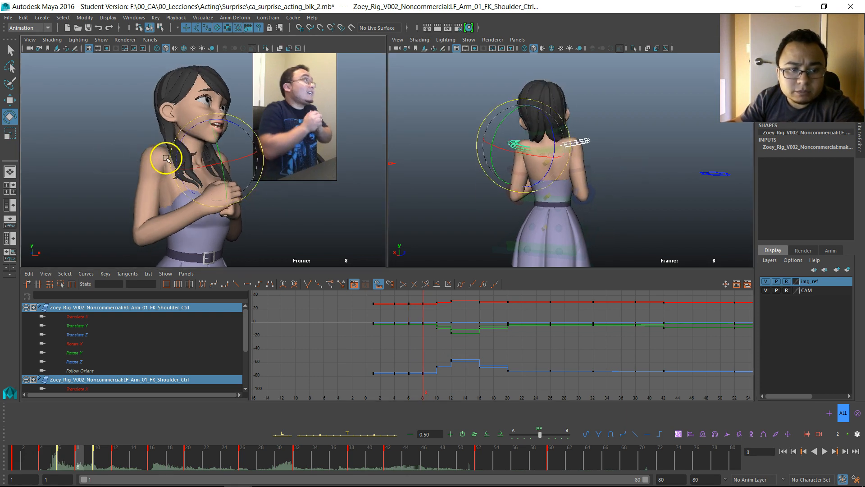
pyautogui.press(',')
pyautogui.press('.')
# Select the left clavicle control and frame its rotation curves around the first 25 frames in the graph
pyautogui.scroll(3, 563, 162)
pyautogui.press('q')
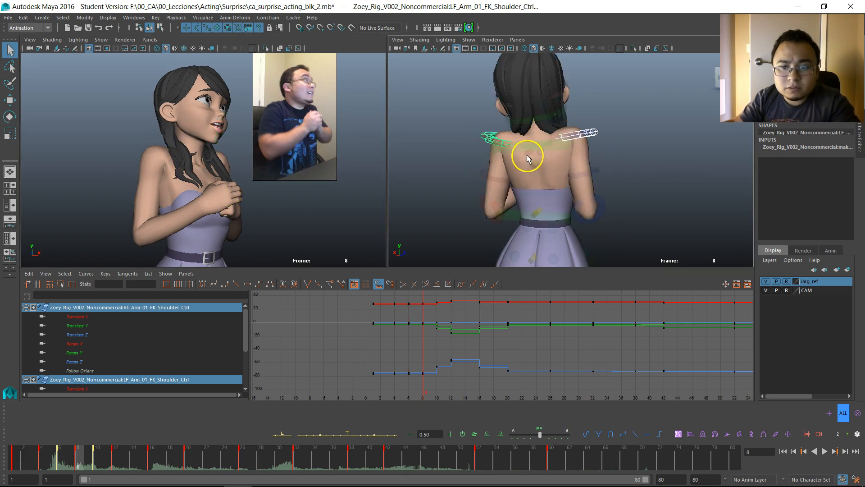
pyautogui.click(526, 153)
pyautogui.press('e')
pyautogui.keyDown('alt'); pyautogui.moveTo(422, 334); pyautogui.dragTo(467, 351, button='middle'); pyautogui.keyUp('alt')
pyautogui.scroll(5, 419, 321)
pyautogui.keyDown('alt'); pyautogui.moveTo(407, 313); pyautogui.dragTo(431, 346, button='middle'); pyautogui.keyUp('alt')
# Raise the left clavicle's Rotate Z key at frame 8 to about 32.641 and compare it with the frame 6 pose
pyautogui.moveTo(453, 313); pyautogui.dragTo(426, 337)
pyautogui.press(',')
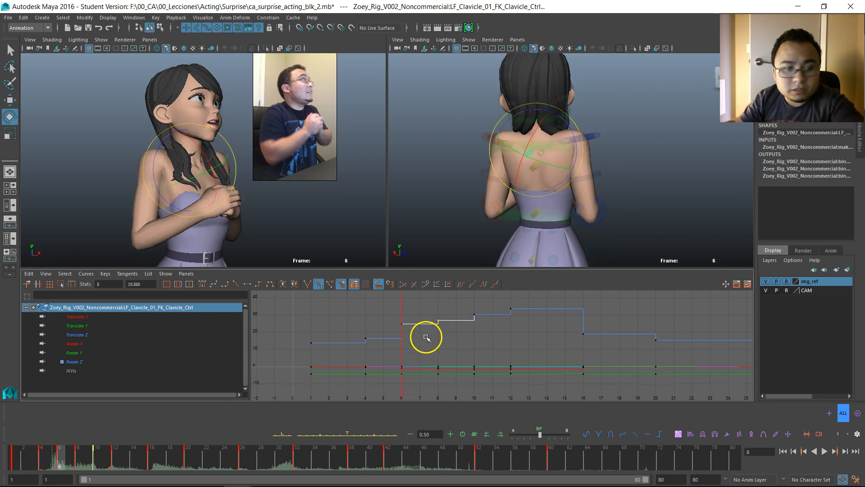
pyautogui.press('.')
pyautogui.moveTo(442, 340); pyautogui.dragTo(443, 330, button='middle')
pyautogui.press(',')
pyautogui.press('.')
pyautogui.press(',')
pyautogui.press('.')
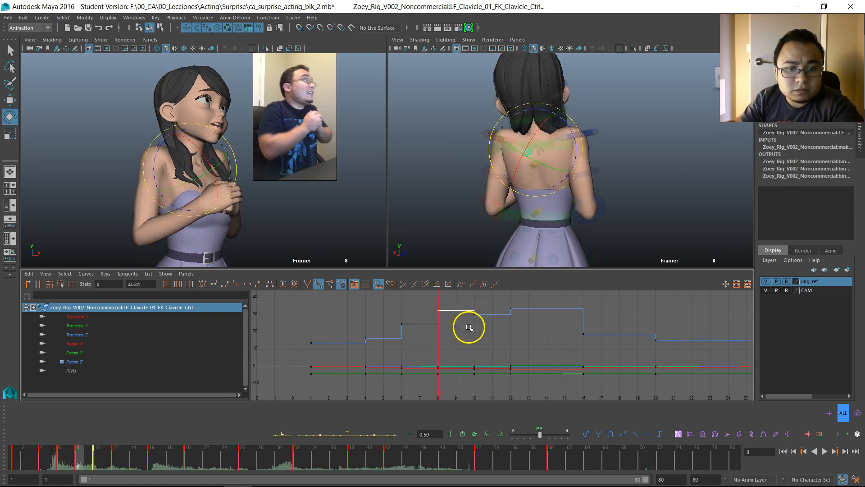
# Raise the left clavicle's Rotate Z key slightly at frame 10 and to about 34.474 at frame 12, checking the surrounding poses
pyautogui.press('.')
pyautogui.moveTo(489, 306); pyautogui.dragTo(466, 330)
pyautogui.moveTo(467, 330); pyautogui.dragTo(468, 324, button='middle')
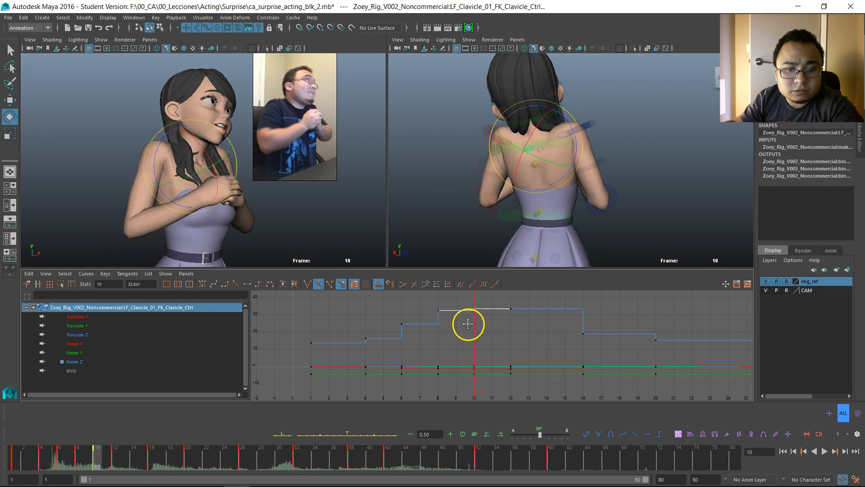
pyautogui.moveTo(518, 301); pyautogui.dragTo(499, 318)
pyautogui.moveTo(496, 318); pyautogui.dragTo(495, 316, button='middle')
pyautogui.press(',')
pyautogui.press(',')
pyautogui.press('.')
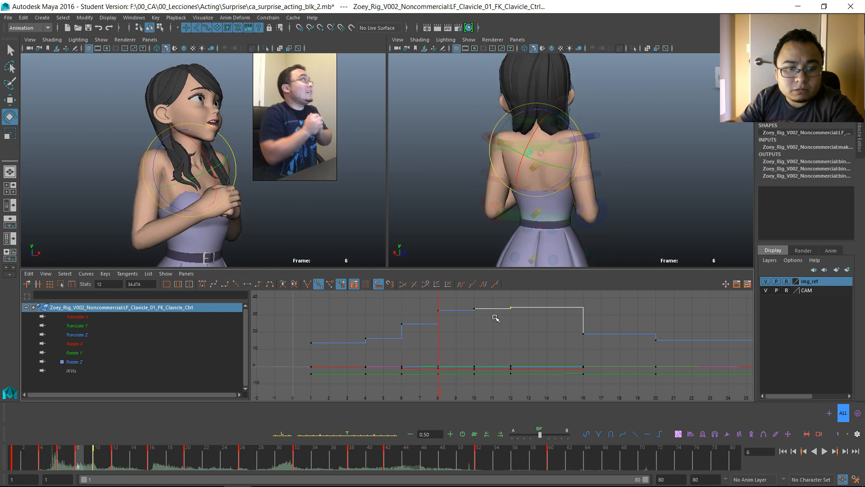
pyautogui.press('.')
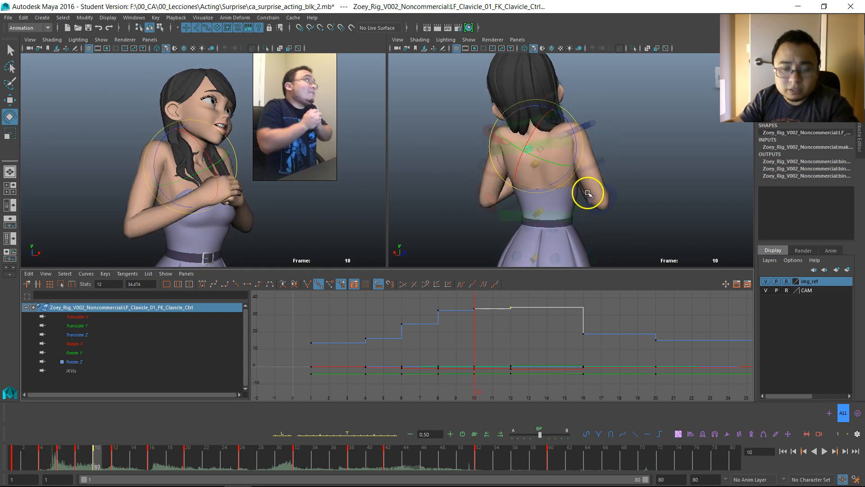
# Select the right and left FK shoulder controls and isolate their Rotate Z curves over the first 20 frames in the graph
pyautogui.press('q')
pyautogui.click(613, 118)
pyautogui.click(598, 121)
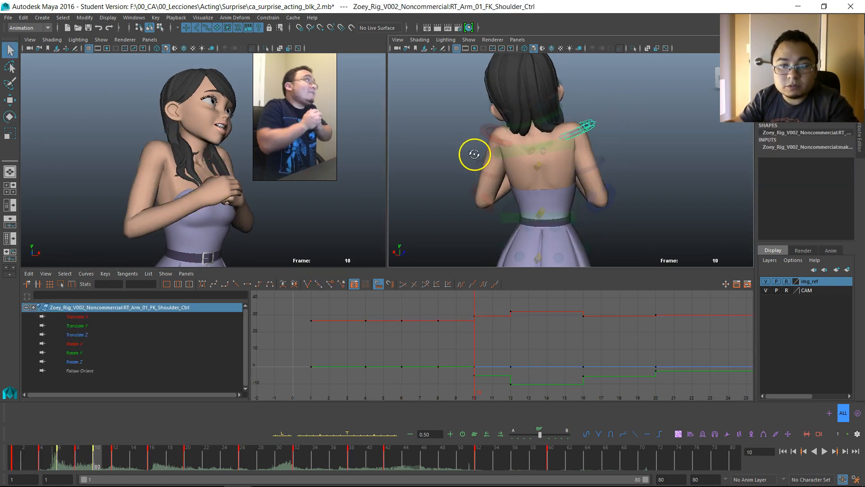
pyautogui.keyDown('shift'); pyautogui.click(483, 131); pyautogui.keyUp('shift')
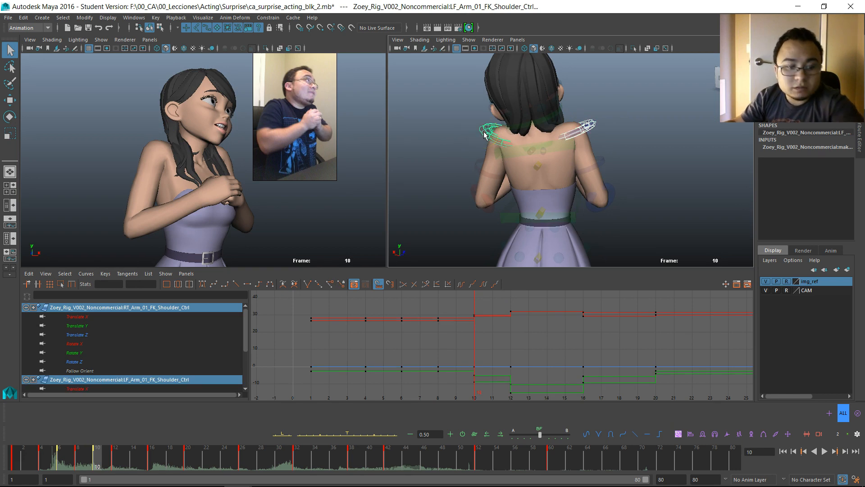
pyautogui.press(',')
pyautogui.press(',')
pyautogui.press('.')
pyautogui.press('.')
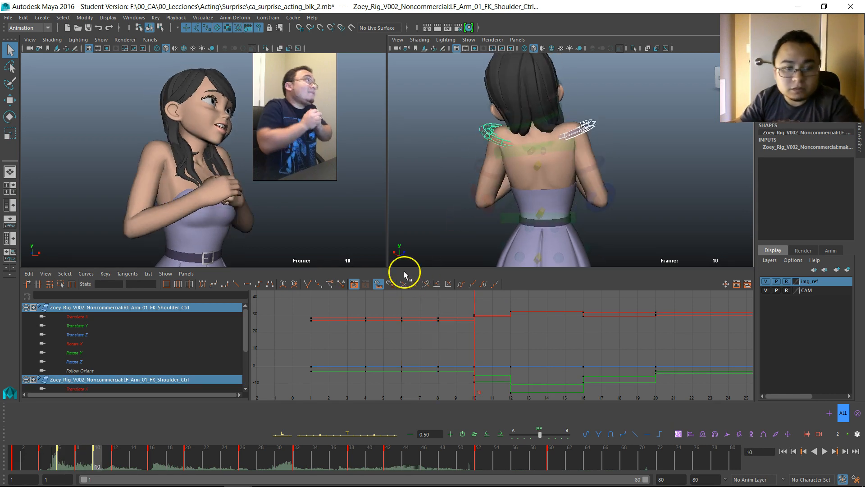
pyautogui.scroll(-3, 129, 347)
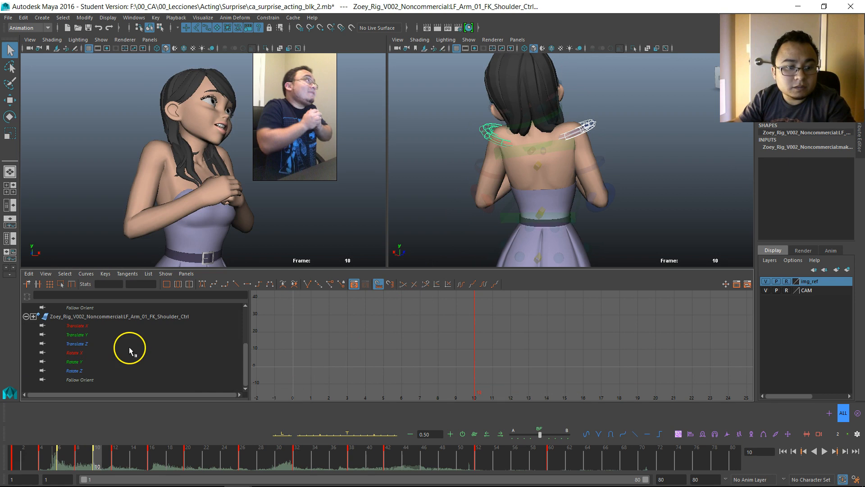
pyautogui.click(92, 369)
pyautogui.press('f')
pyautogui.keyDown('alt'); pyautogui.moveTo(390, 359); pyautogui.dragTo(519, 356, button='right'); pyautogui.keyUp('alt')
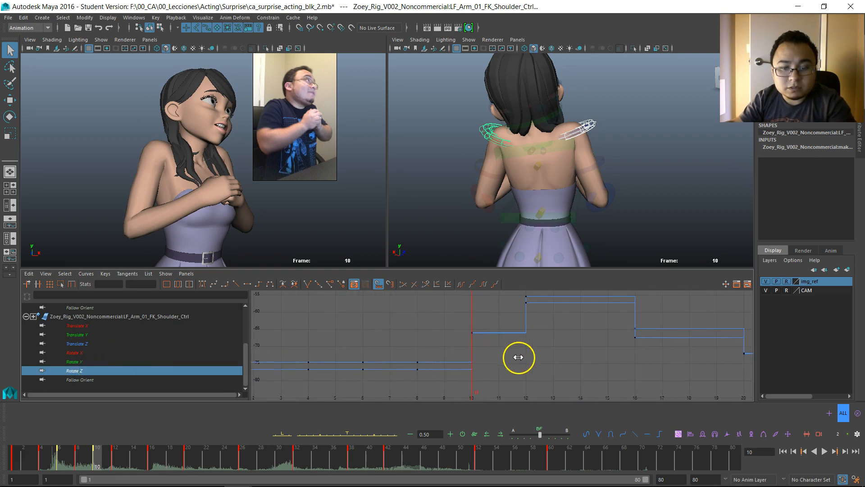
# Raise both shoulders' Rotate Z keys slightly at frame 8 and compare the pose with the neighbouring frames
pyautogui.press(',')
pyautogui.press(',')
pyautogui.press('.')
pyautogui.click(510, 354)
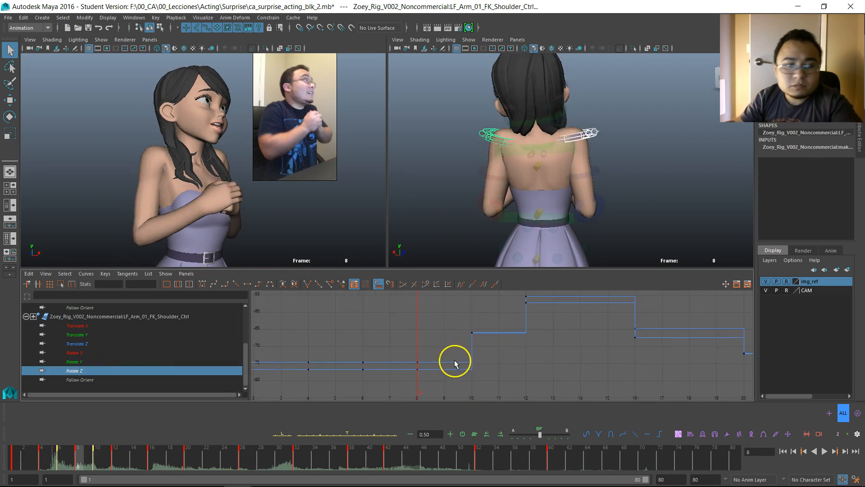
pyautogui.moveTo(454, 359); pyautogui.dragTo(390, 386)
pyautogui.press('w')
pyautogui.moveTo(400, 383); pyautogui.dragTo(402, 377, button='middle')
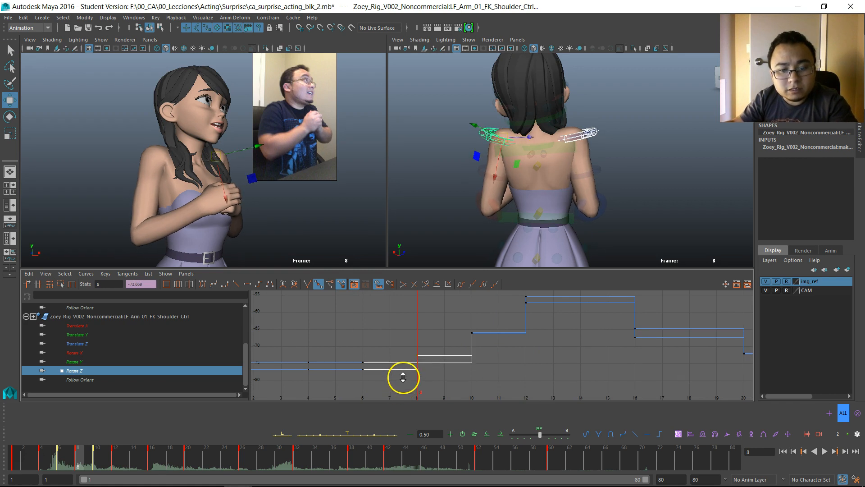
pyautogui.press(',')
pyautogui.press('.')
pyautogui.press('.')
pyautogui.press(',')
pyautogui.press('.')
pyautogui.press('.')
pyautogui.press(',')
# Raise both shoulders' Rotate Z keys slightly at frame 10 and check the surrounding poses up to frame 16
pyautogui.moveTo(500, 326); pyautogui.dragTo(462, 346)
pyautogui.moveTo(467, 346); pyautogui.dragTo(468, 337, button='middle')
pyautogui.press(',')
pyautogui.press('.')
pyautogui.press('.')
pyautogui.press(',')
pyautogui.press(',')
pyautogui.press('.')
pyautogui.press('.')
pyautogui.press('.')
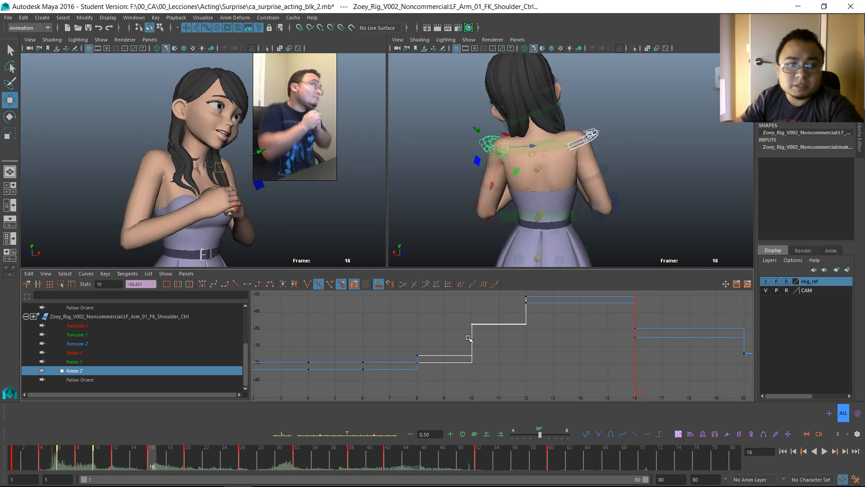
# Compare the frame 12 and 16 poses and lower both shoulders' Rotate Z keys slightly at frame 16
pyautogui.press(',')
pyautogui.press('.')
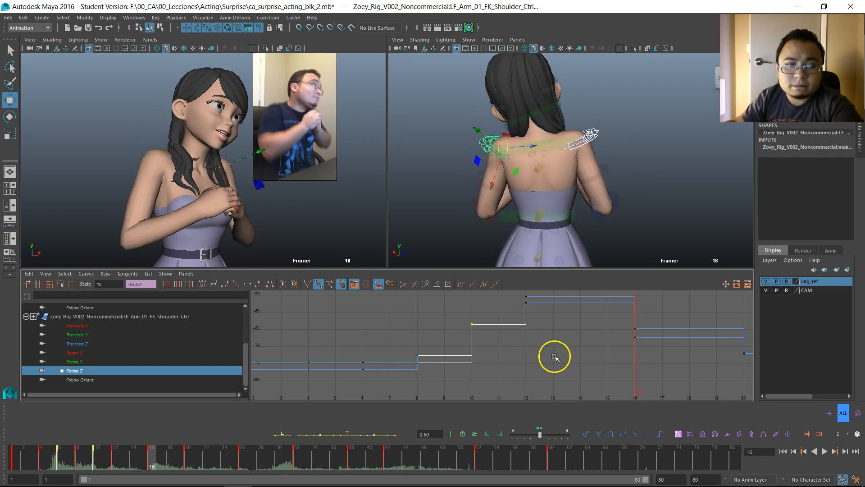
pyautogui.press(',')
pyautogui.press('.')
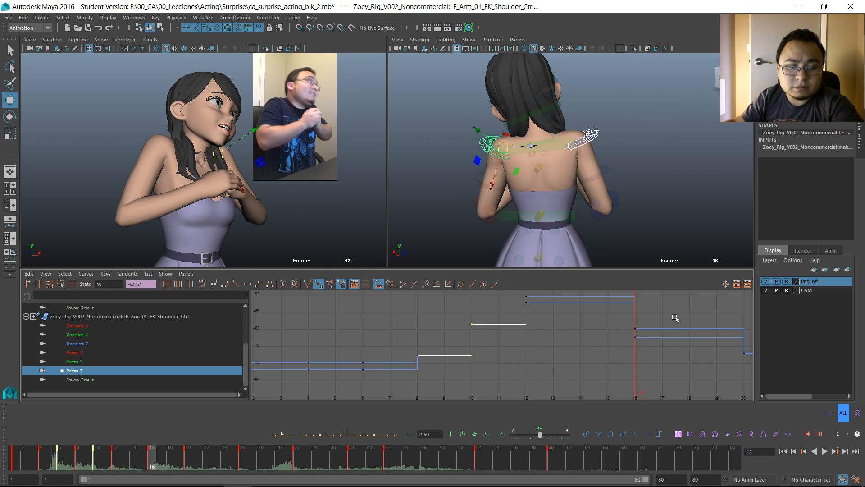
pyautogui.press(',')
pyautogui.press('.')
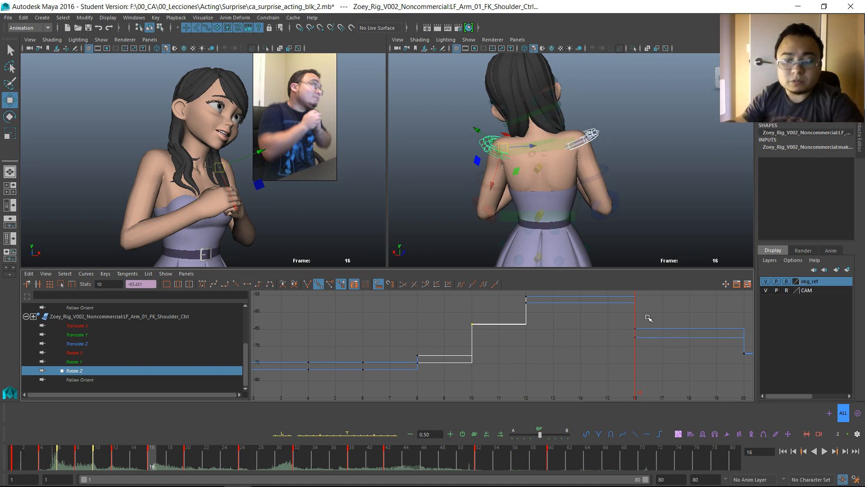
pyautogui.moveTo(627, 346); pyautogui.dragTo(628, 346)
pyautogui.keyDown('shift'); pyautogui.moveTo(641, 344); pyautogui.dragTo(645, 356, button='middle'); pyautogui.keyUp('shift')
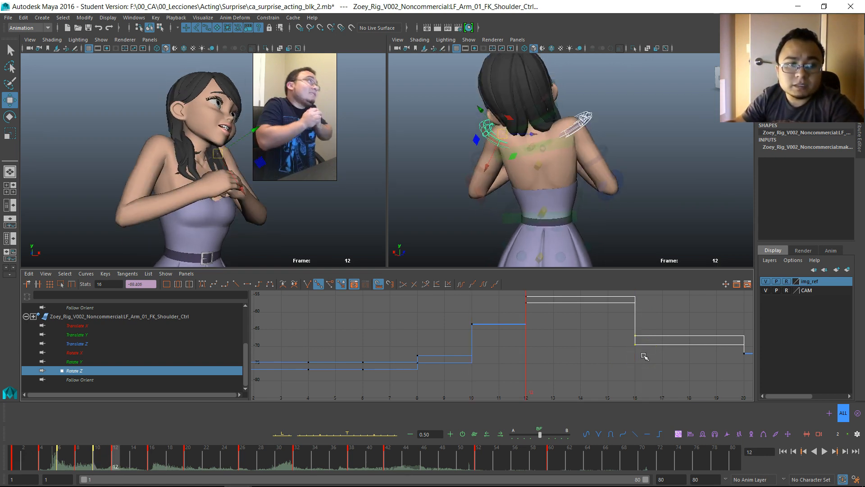
pyautogui.press('.')
pyautogui.press('.')
pyautogui.press('.')
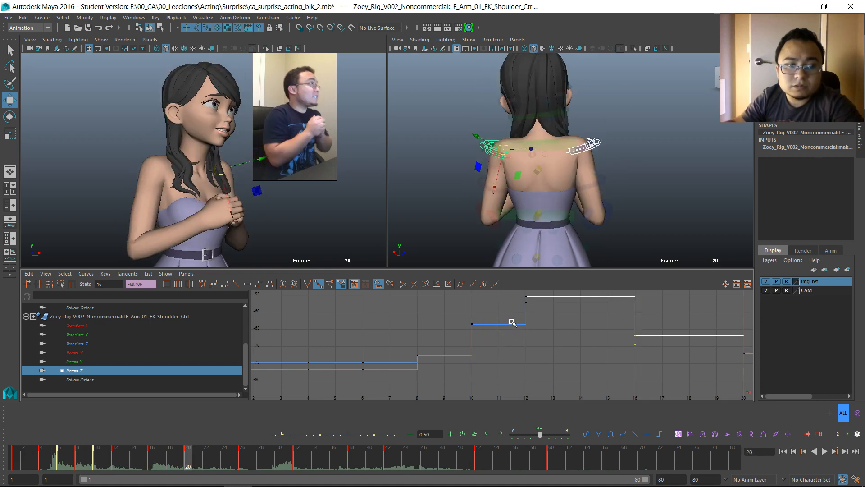
# Select the upper spine control (Spine_IK_03), frame its curves, and compare the poses from frame 4 to frame 10
pyautogui.press(',')
pyautogui.press(',')
pyautogui.press(',')
pyautogui.press(',')
pyautogui.click(530, 165)
pyautogui.click(540, 136)
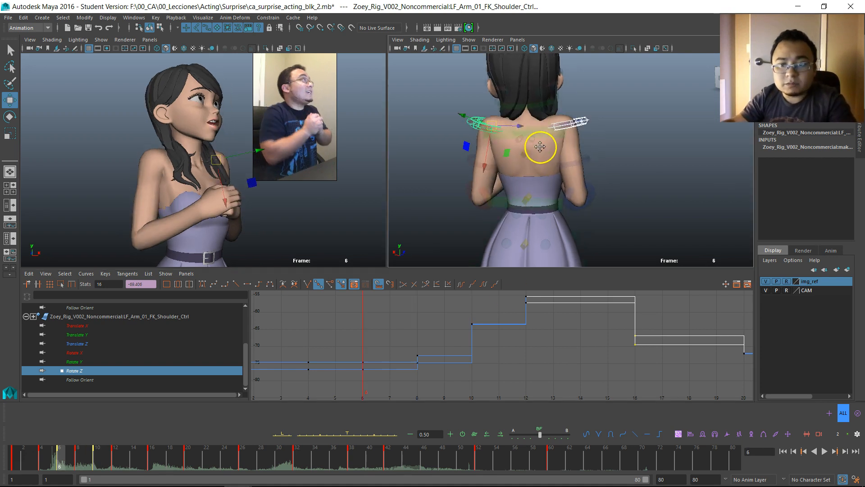
pyautogui.press('q')
pyautogui.press('f')
pyautogui.keyDown('alt'); pyautogui.moveTo(479, 367); pyautogui.dragTo(491, 346, button='middle'); pyautogui.keyUp('alt')
pyautogui.press(',')
pyautogui.press('.')
pyautogui.press('.')
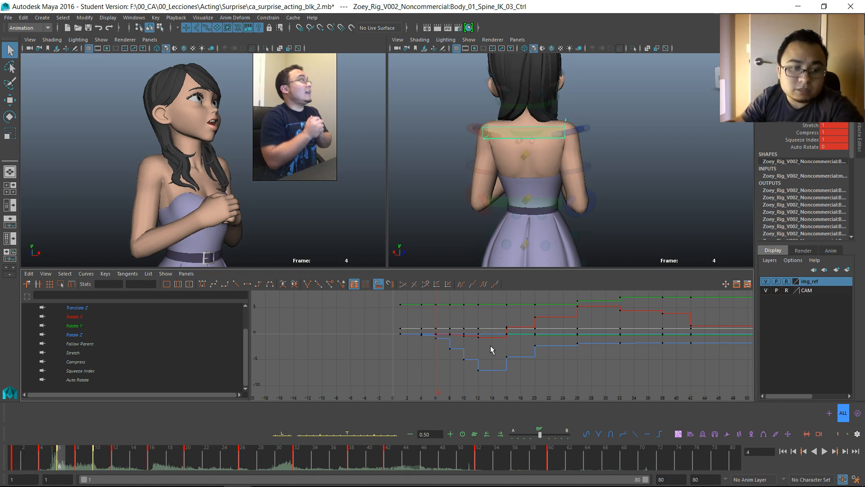
pyautogui.press(',')
pyautogui.press('.')
pyautogui.press('.')
pyautogui.press('.')
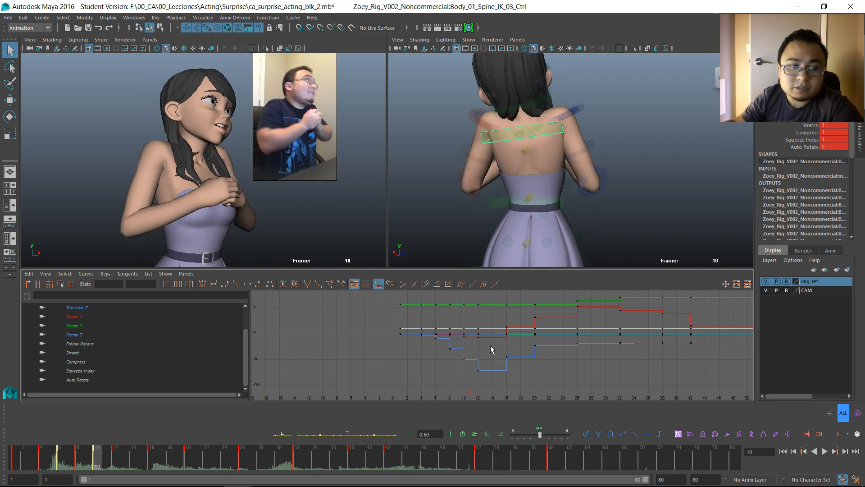
# Lower the upper spine control's Rotate Z key at frame 10 and set the one at frame 8 to about -3.628
pyautogui.scroll(3, 491, 346)
pyautogui.moveTo(466, 363); pyautogui.dragTo(449, 351)
pyautogui.press(',')
pyautogui.press('w')
pyautogui.keyDown('shift'); pyautogui.moveTo(450, 351); pyautogui.dragTo(448, 361, button='middle'); pyautogui.keyUp('shift')
pyautogui.moveTo(430, 344); pyautogui.dragTo(415, 366)
pyautogui.keyDown('shift'); pyautogui.moveTo(419, 361); pyautogui.dragTo(420, 362, button='middle'); pyautogui.keyUp('shift')
pyautogui.press('.')
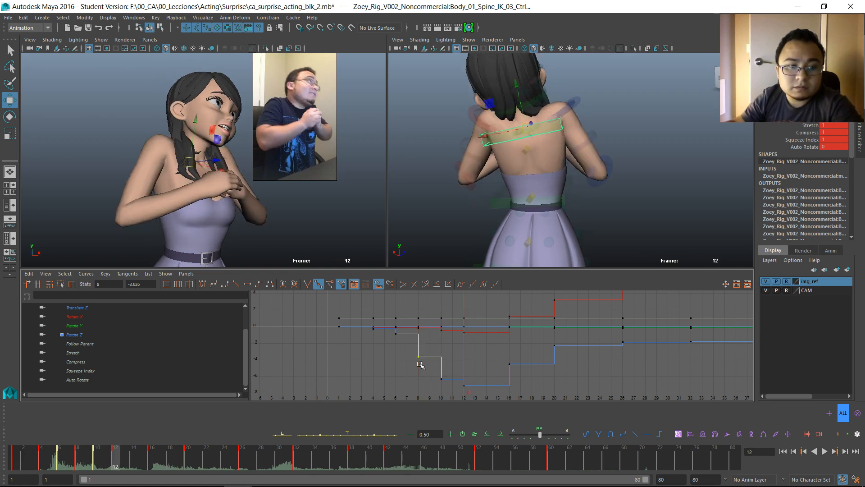
# Lower the upper spine control's Rotate Z key at frame 16 to about -5.13
pyautogui.press('.')
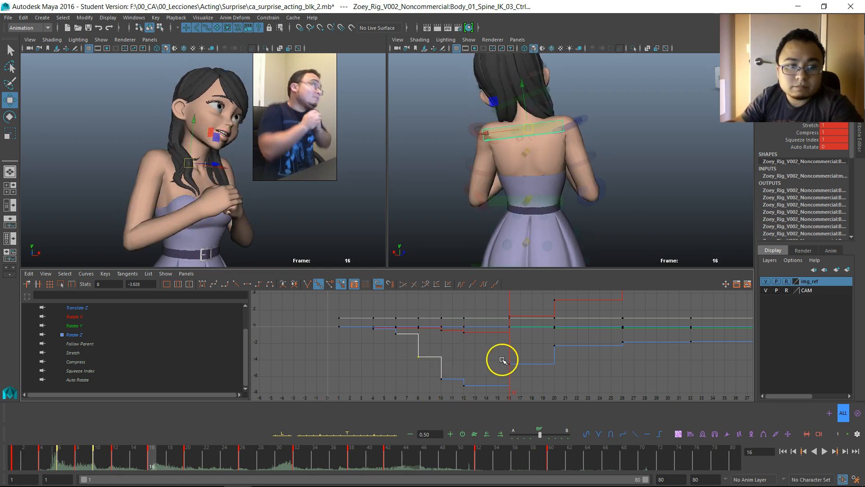
pyautogui.moveTo(520, 351); pyautogui.dragTo(505, 375)
pyautogui.moveTo(505, 375); pyautogui.dragTo(504, 379, button='middle')
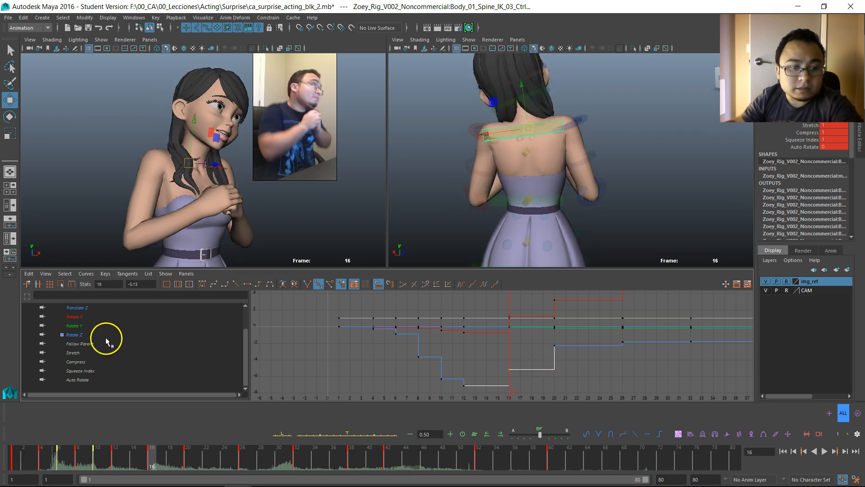
# Isolate the upper spine control's Rotate X curve, lower its frame 16 key to about 0.6, and check the surrounding poses
pyautogui.click(75, 317)
pyautogui.press(',')
pyautogui.press(',')
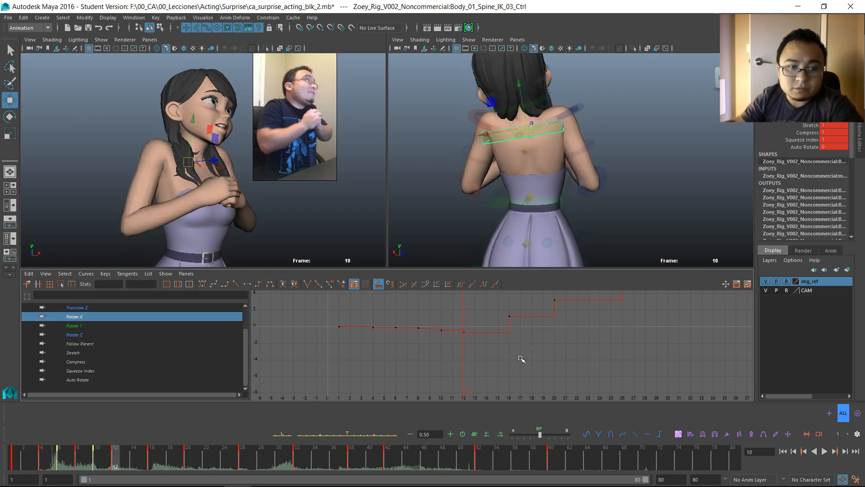
pyautogui.press('.')
pyautogui.moveTo(518, 312); pyautogui.dragTo(500, 332)
pyautogui.moveTo(516, 329); pyautogui.dragTo(456, 348, button='middle')
pyautogui.press('.')
pyautogui.press('.')
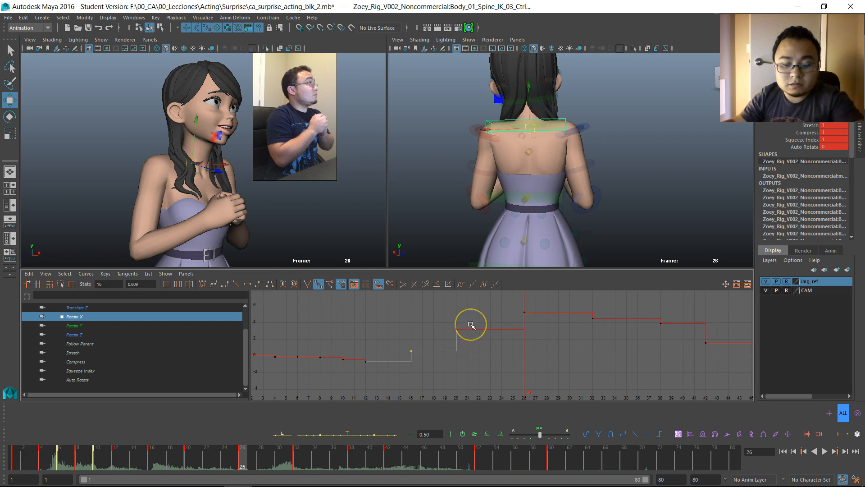
pyautogui.press(',')
pyautogui.press(',')
pyautogui.press(',')
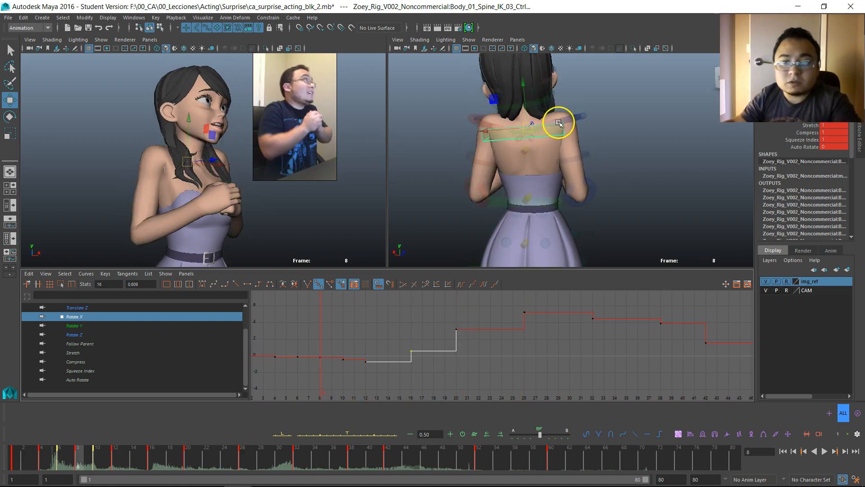
# Select the lower spine control (Spine_IK_02), isolate its Rotate Z curve, and compare the poses from frame 6 to frame 12
pyautogui.press('q')
pyautogui.click(562, 203)
pyautogui.keyDown('alt'); pyautogui.moveTo(437, 355); pyautogui.dragTo(531, 329, button='middle'); pyautogui.keyUp('alt')
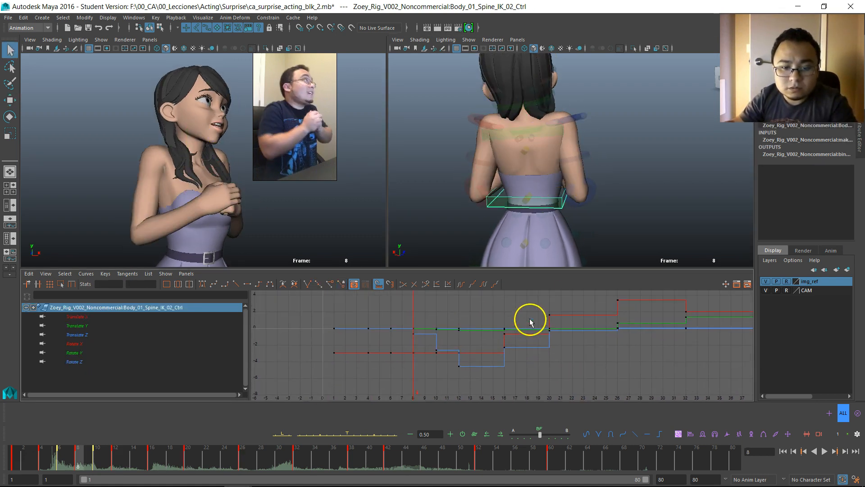
pyautogui.press(',')
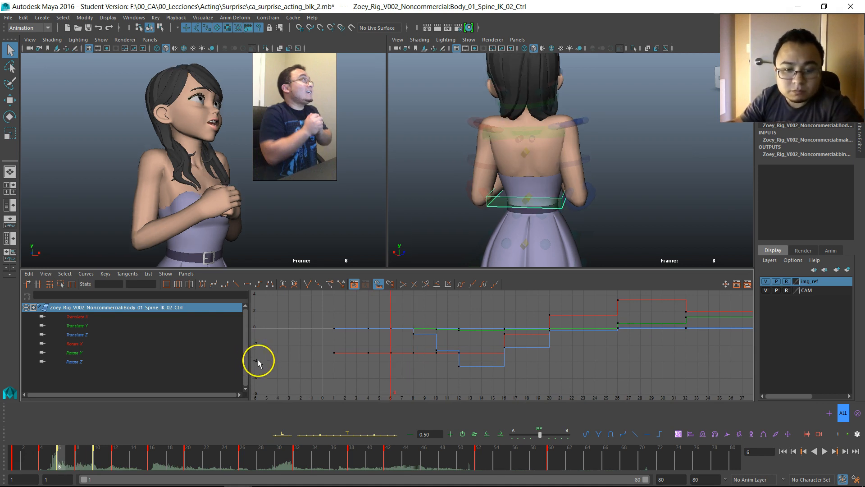
pyautogui.click(87, 360)
pyautogui.press('.')
pyautogui.press('.')
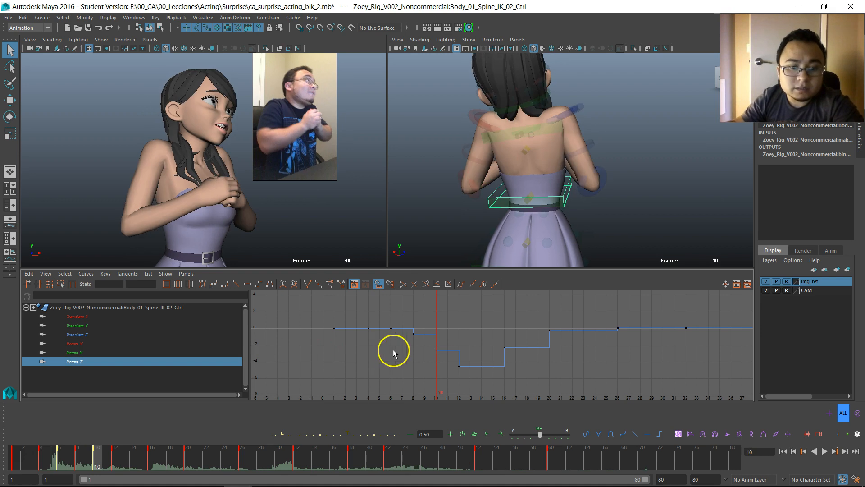
pyautogui.press('.')
pyautogui.press(',')
pyautogui.press(',')
pyautogui.press('.')
# Raise the lower spine control's Rotate Z keys at frames 10 and 12, bringing the frame 10 key to about -1.678
pyautogui.moveTo(429, 361); pyautogui.dragTo(451, 328)
pyautogui.press('w')
pyautogui.moveTo(449, 333); pyautogui.dragTo(449, 320, button='middle')
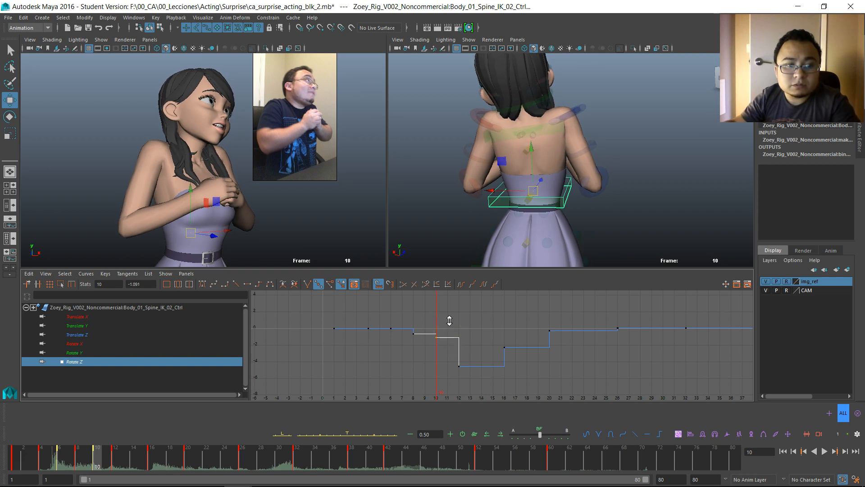
pyautogui.press('.')
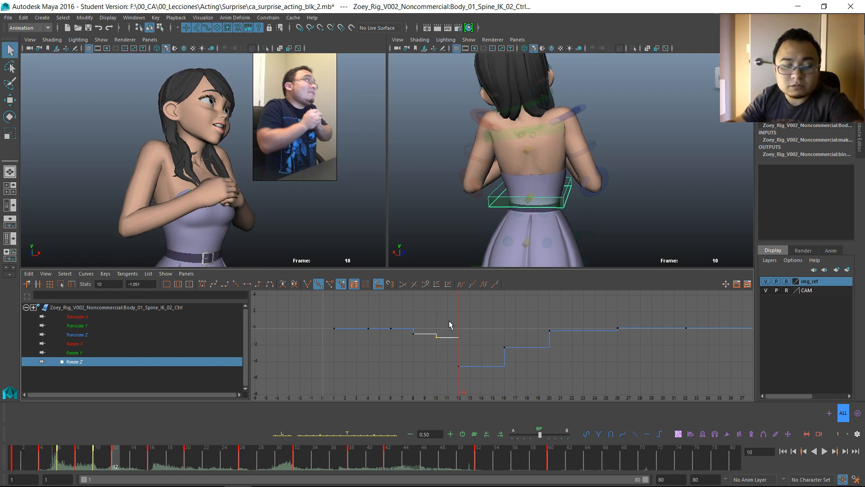
pyautogui.press('.')
pyautogui.press(',')
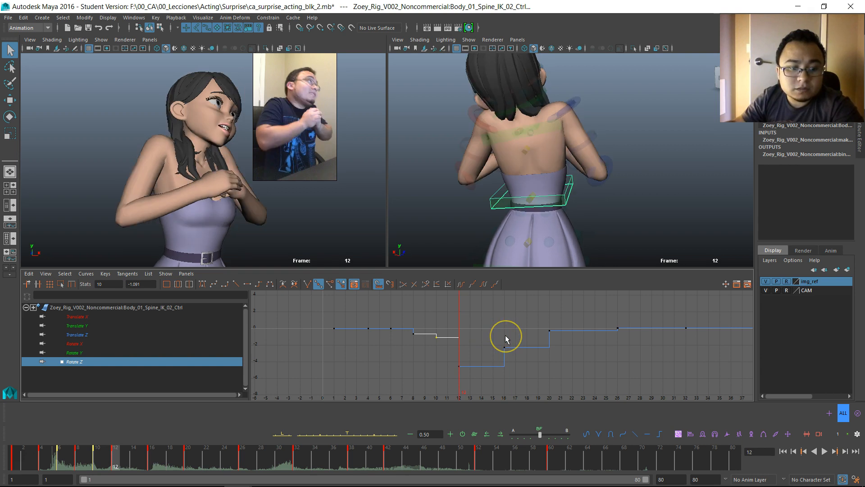
pyautogui.moveTo(469, 355); pyautogui.dragTo(437, 380)
pyautogui.press('w')
pyautogui.moveTo(445, 370); pyautogui.dragTo(447, 361, button='middle')
pyautogui.moveTo(456, 334); pyautogui.dragTo(437, 347)
pyautogui.moveTo(465, 311); pyautogui.dragTo(433, 344)
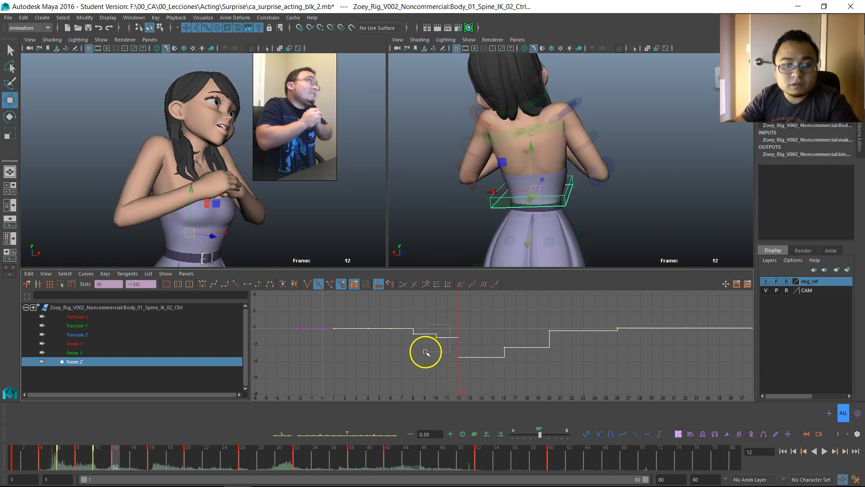
# Flip through the poses around frames 10 to 20 to examine the adjusted spine rotation against the video reference
pyautogui.press('.')
pyautogui.press('.')
pyautogui.press('.')
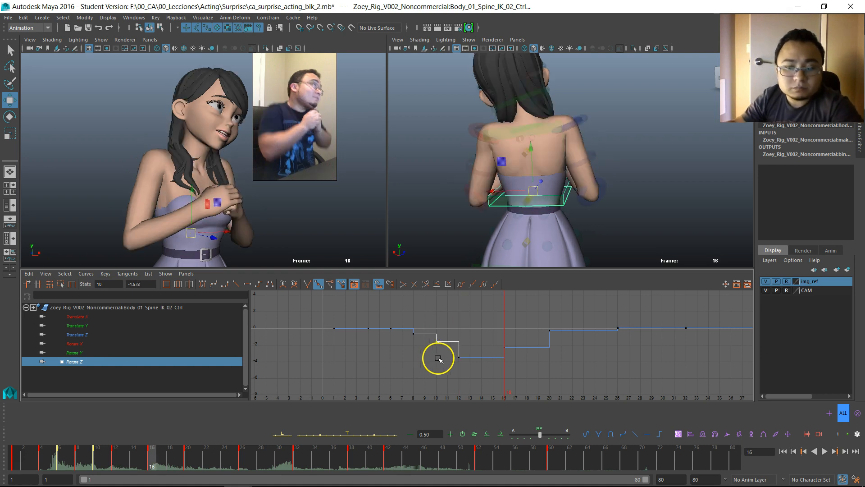
pyautogui.press(',')
pyautogui.press(',')
pyautogui.press(',')
pyautogui.press('.')
pyautogui.press('.')
pyautogui.press('.')
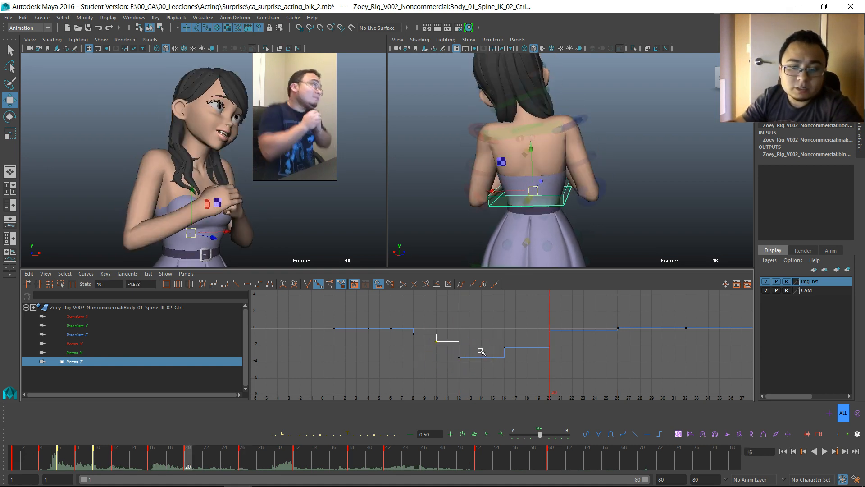
# Select the upper neck control (Neck_IK_02) and examine its curves while stepping back to the early poses around frame 6
pyautogui.click(541, 97)
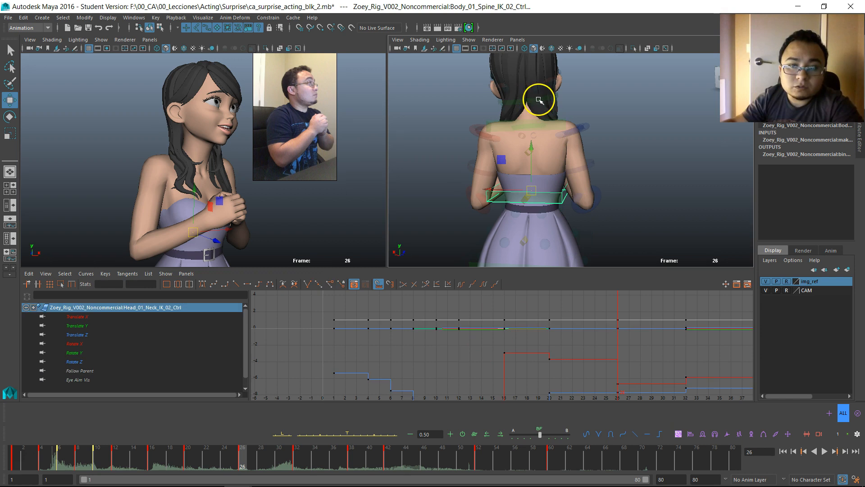
pyautogui.press(',')
pyautogui.press(',')
pyautogui.press(',')
pyautogui.press(',')
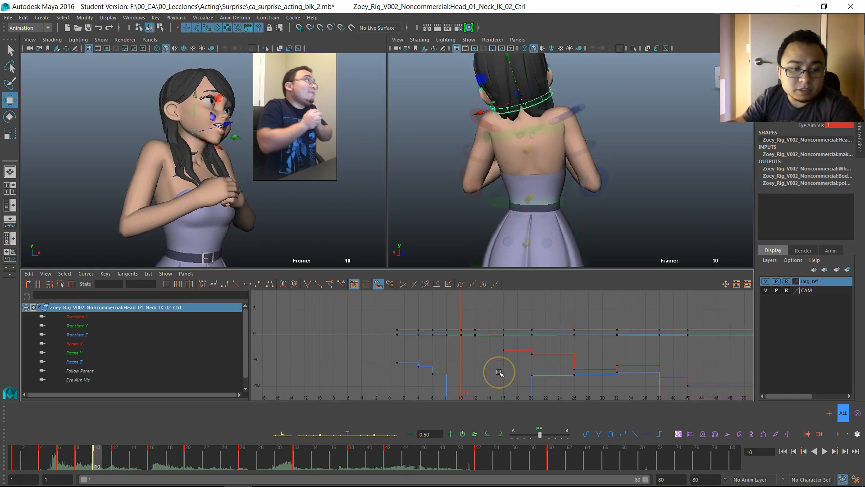
pyautogui.press(',')
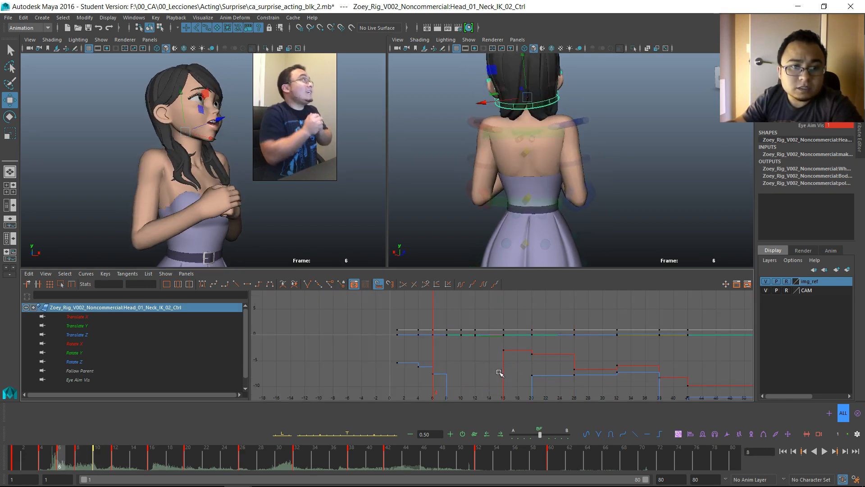
pyautogui.keyDown('alt'); pyautogui.moveTo(495, 373); pyautogui.dragTo(431, 372, button='right'); pyautogui.keyUp('alt')
pyautogui.keyDown('alt'); pyautogui.moveTo(431, 373); pyautogui.dragTo(448, 371, button='middle'); pyautogui.keyUp('alt')
# Select the lower neck control (Neck_IK_01) at the base of the neck and frame its curves in the graph
pyautogui.press('q')
pyautogui.keyDown('alt'); pyautogui.moveTo(535, 129); pyautogui.dragTo(538, 164); pyautogui.keyUp('alt')
pyautogui.click(542, 128)
pyautogui.press('f')
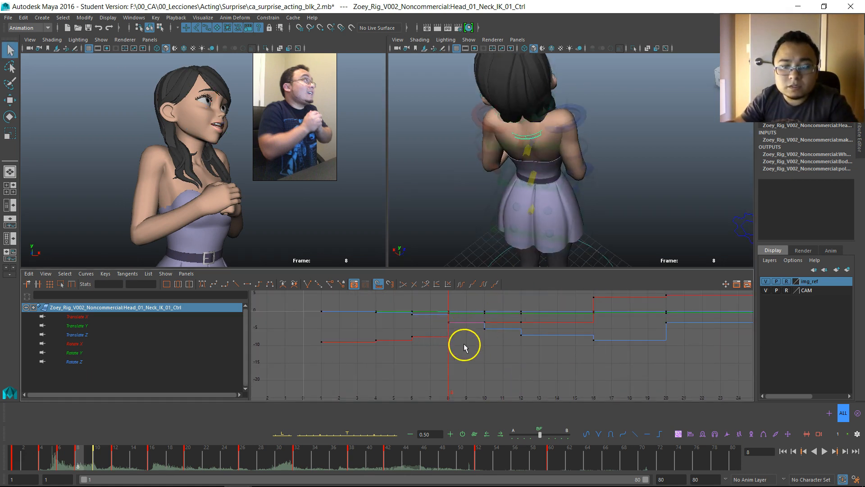
# Isolate the lower neck control's Rotate Z curve and raise its frame 8 key to about -2.734
pyautogui.press('e')
pyautogui.click(79, 361)
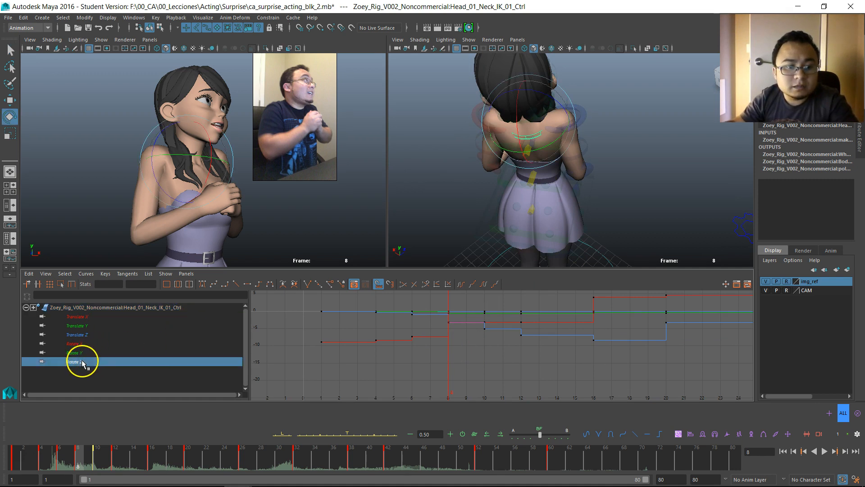
pyautogui.keyDown('alt'); pyautogui.moveTo(420, 319); pyautogui.dragTo(412, 345, button='middle'); pyautogui.keyUp('alt')
pyautogui.keyDown('alt'); pyautogui.keyDown('shift'); pyautogui.moveTo(412, 345); pyautogui.dragTo(413, 321, button='right'); pyautogui.keyUp('shift'); pyautogui.keyUp('alt')
pyautogui.keyDown('alt'); pyautogui.moveTo(453, 358); pyautogui.dragTo(446, 344, button='middle'); pyautogui.keyUp('alt')
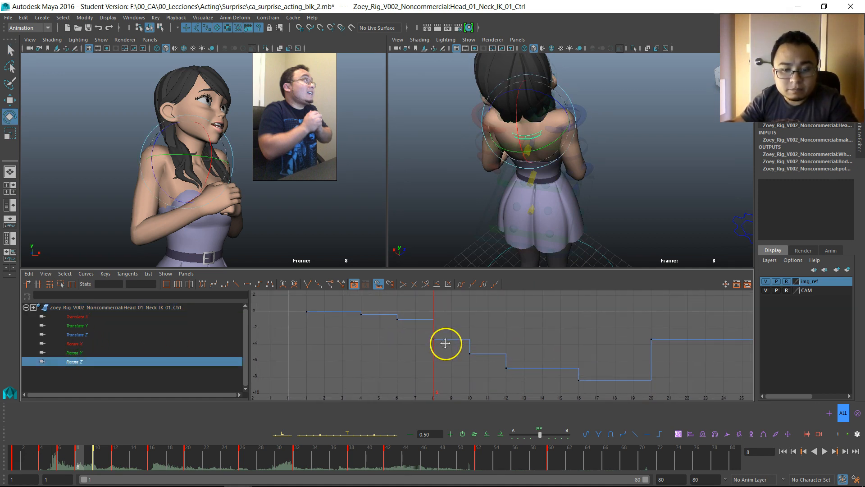
pyautogui.press(',')
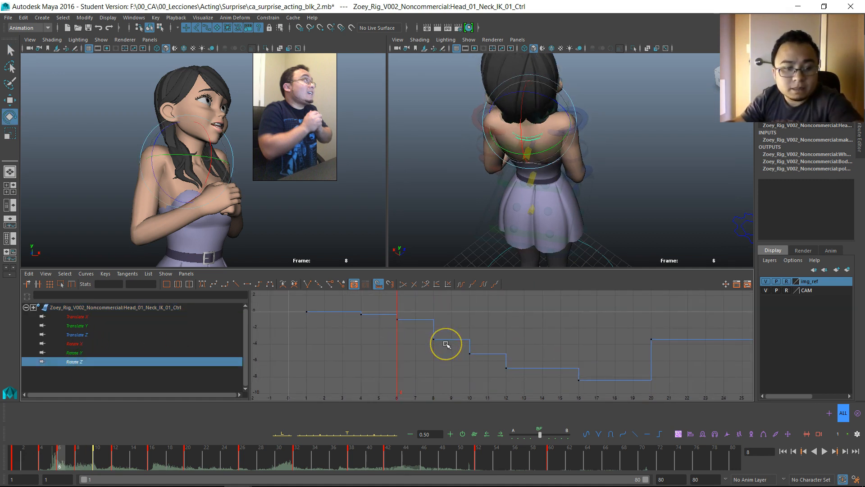
pyautogui.press('.')
pyautogui.press('.')
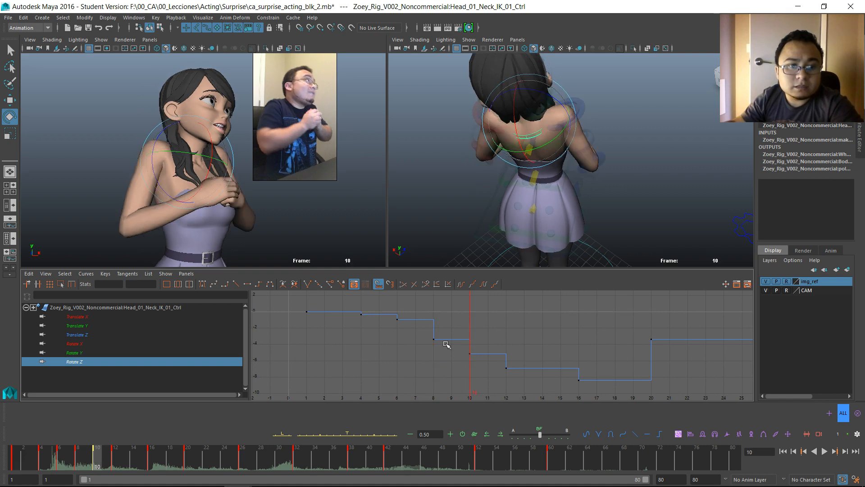
pyautogui.press('.')
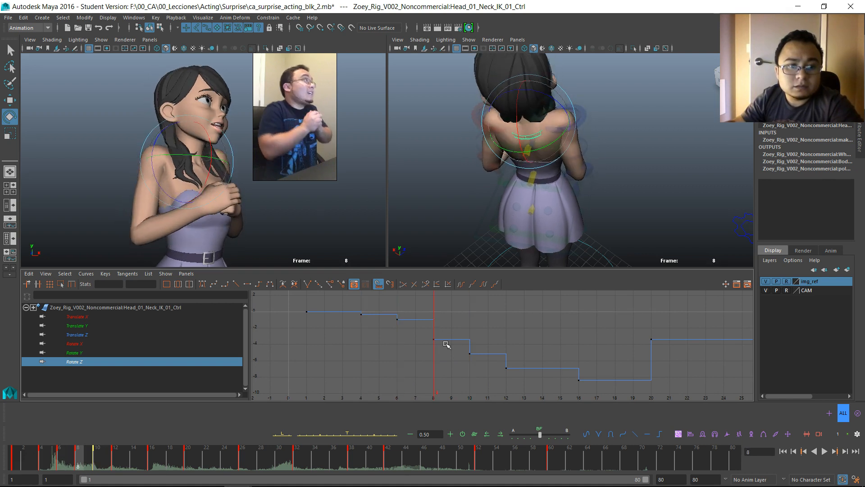
pyautogui.moveTo(416, 352); pyautogui.dragTo(416, 351)
pyautogui.moveTo(415, 351); pyautogui.dragTo(417, 347, button='middle')
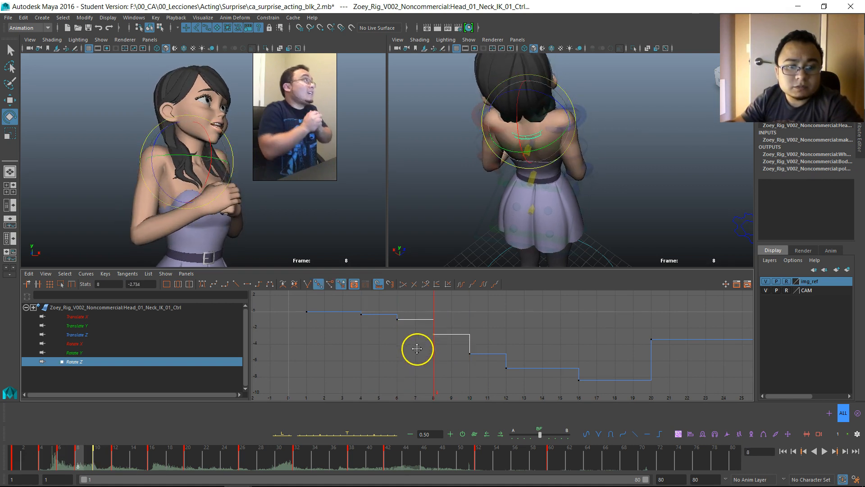
# Lower the lower neck control's Rotate X keys at frames 8 and 10, bringing the frame 10 key to about -3.9
pyautogui.click(84, 354)
pyautogui.click(85, 342)
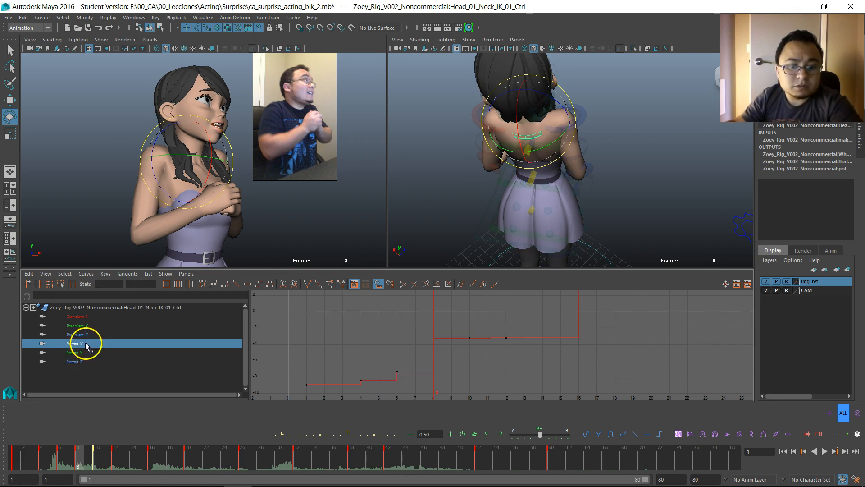
pyautogui.moveTo(449, 322); pyautogui.dragTo(421, 348)
pyautogui.moveTo(442, 309); pyautogui.dragTo(440, 325, button='middle')
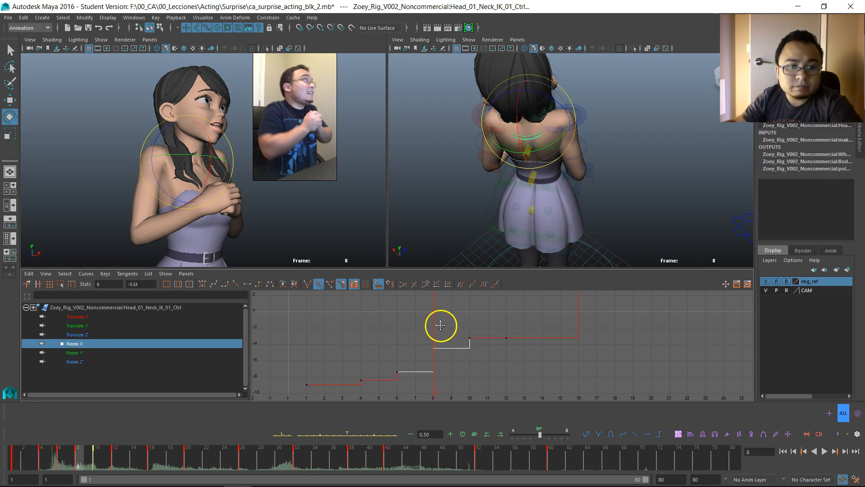
pyautogui.moveTo(474, 322); pyautogui.dragTo(468, 338)
pyautogui.moveTo(468, 338); pyautogui.dragTo(460, 352, button='middle')
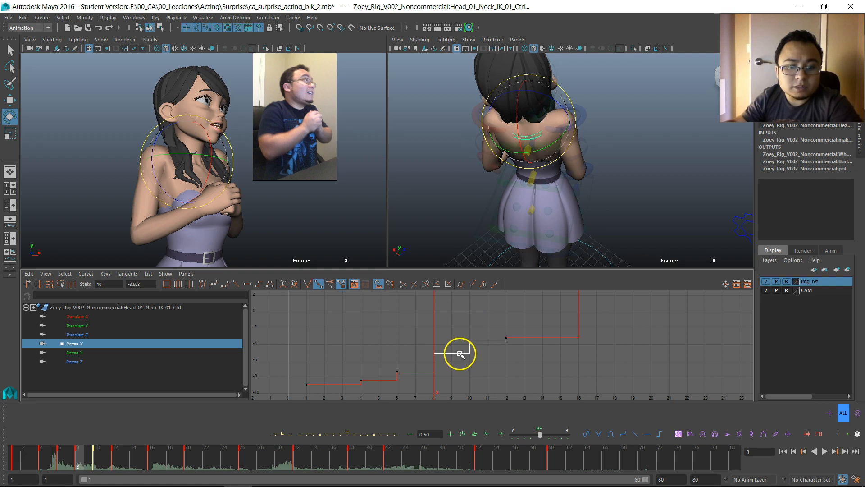
pyautogui.press(',')
pyautogui.press('.')
pyautogui.press('.')
pyautogui.press(',')
pyautogui.press(',')
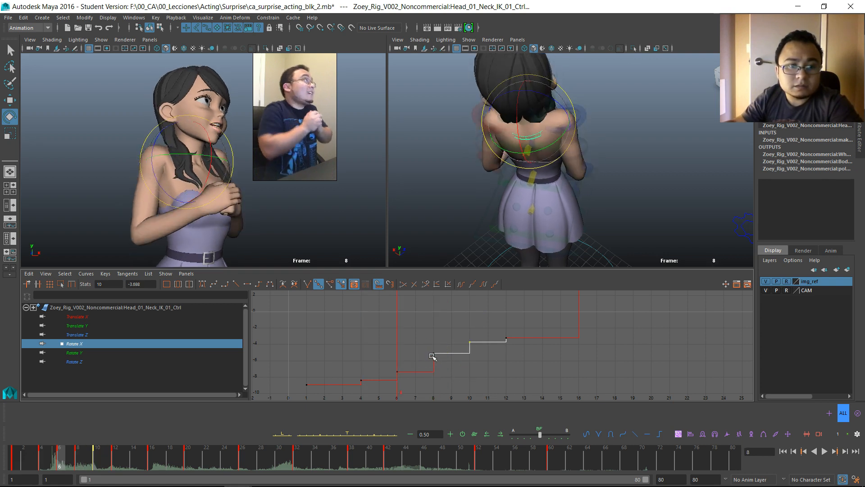
pyautogui.press(',')
# Adjust the upper neck control's (Neck_IK_02) Rotate Z keys at frames 8 and 10, lowering the frame 10 key to about -22
pyautogui.click(593, 126)
pyautogui.click(526, 120)
pyautogui.scroll(-3, 440, 362)
pyautogui.keyDown('alt'); pyautogui.keyDown('shift'); pyautogui.moveTo(452, 351); pyautogui.dragTo(449, 372, button='right'); pyautogui.keyUp('shift'); pyautogui.keyUp('alt')
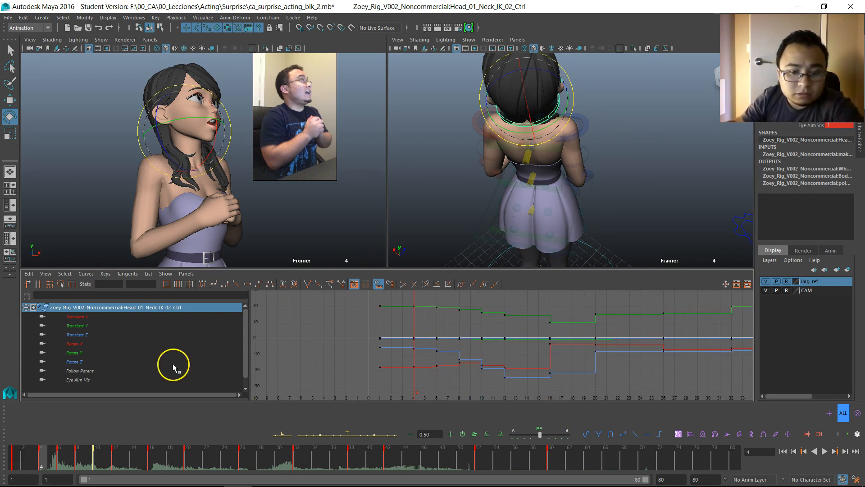
pyautogui.click(81, 361)
pyautogui.press('.')
pyautogui.press('.')
pyautogui.moveTo(476, 353); pyautogui.dragTo(448, 368)
pyautogui.moveTo(449, 370); pyautogui.dragTo(449, 369, button='middle')
pyautogui.press('.')
pyautogui.moveTo(488, 359); pyautogui.dragTo(471, 380)
pyautogui.moveTo(481, 356); pyautogui.dragTo(480, 360, button='middle')
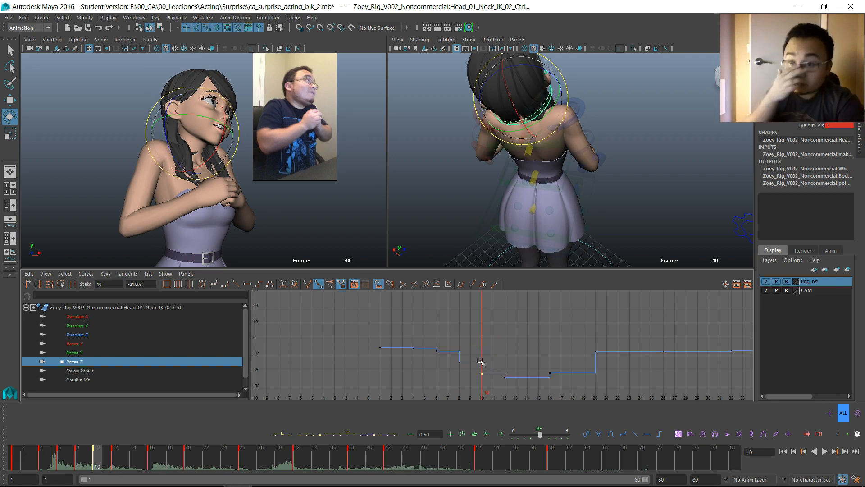
# Isolate the upper neck control's Rotate X curve and flip through the poses from frame 4 onward, comparing the head tilt with the video reference
pyautogui.click(85, 362)
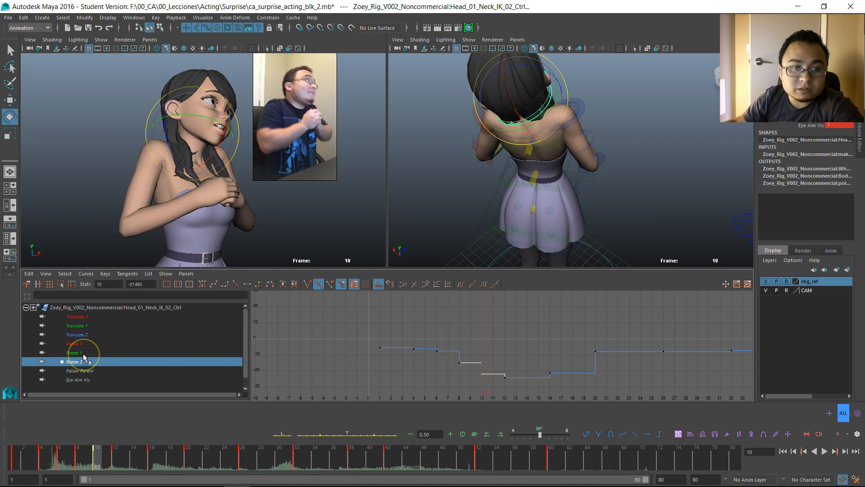
pyautogui.click(82, 344)
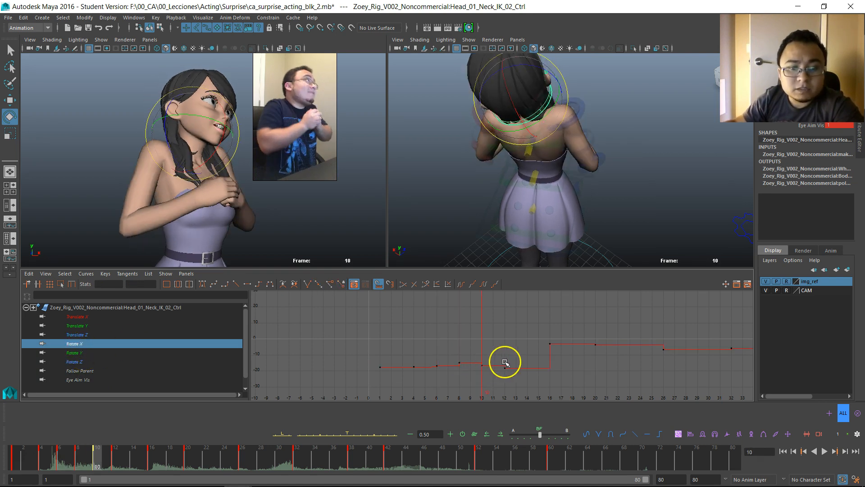
pyautogui.moveTo(505, 361); pyautogui.dragTo(508, 362)
pyautogui.press('.')
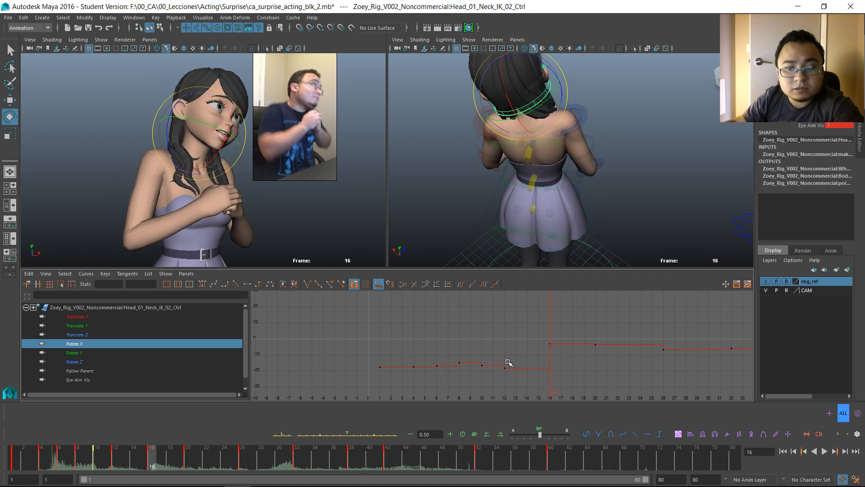
pyautogui.moveTo(50, 456)
pyautogui.mouseDown()
pyautogui.moveTo(131, 458)
pyautogui.moveTo(52, 457)
pyautogui.mouseUp()
pyautogui.press('.')
pyautogui.press('.')
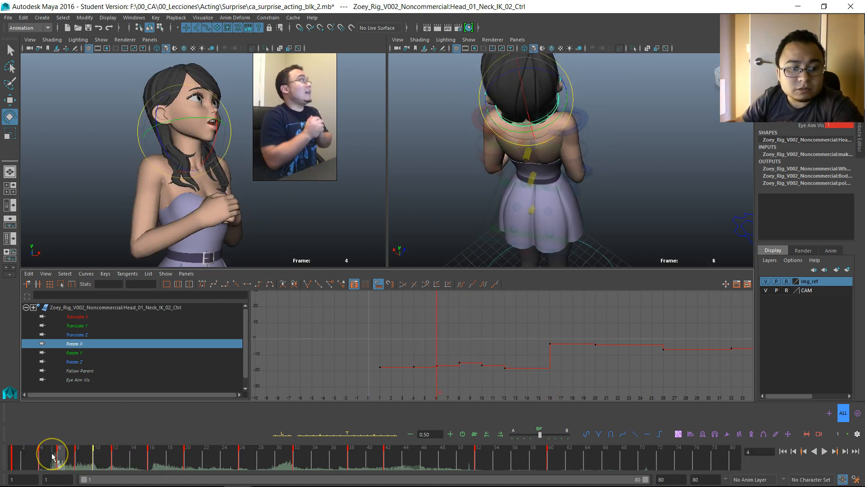
pyautogui.press('.')
pyautogui.press('.')
pyautogui.press(',')
pyautogui.press(',')
pyautogui.press(',')
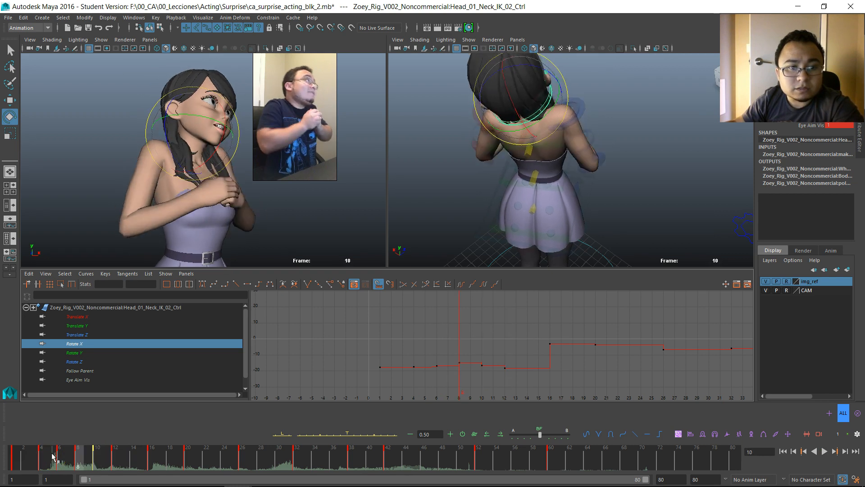
pyautogui.press(',')
pyautogui.press('.')
pyautogui.press('.')
pyautogui.press('.')
# Examine the transition between the poses at frames 8, 10 and 12, and on to frame 16, against the video reference
pyautogui.moveTo(71, 454); pyautogui.dragTo(83, 454)
pyautogui.press(',')
pyautogui.press('.')
pyautogui.press('.')
pyautogui.press(',')
pyautogui.press(',')
pyautogui.press('.')
pyautogui.press('.')
pyautogui.press('.')
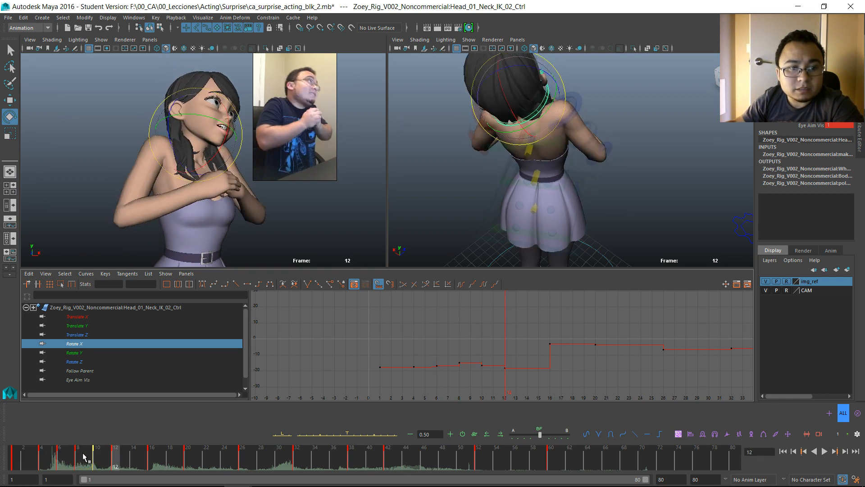
pyautogui.moveTo(80, 452)
pyautogui.mouseDown()
pyautogui.moveTo(151, 455)
pyautogui.moveTo(77, 452)
pyautogui.moveTo(100, 455)
pyautogui.mouseUp()
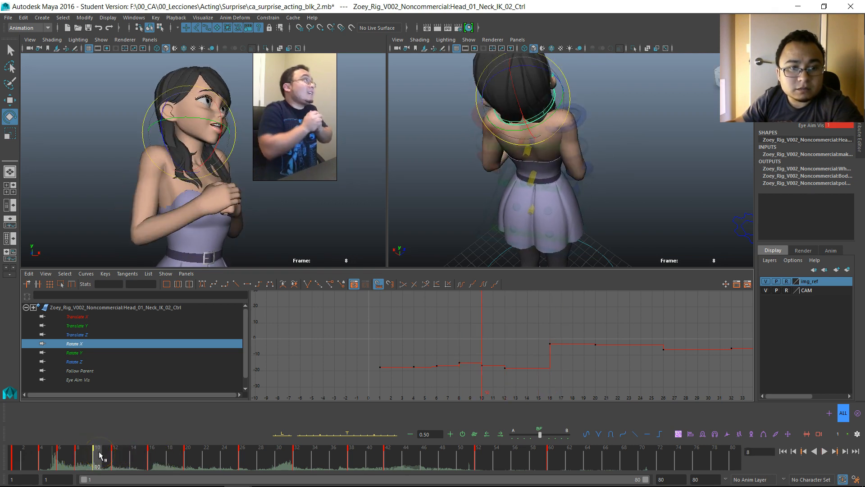
pyautogui.press('.')
pyautogui.press(',')
pyautogui.press(',')
pyautogui.press('.')
pyautogui.press('.')
pyautogui.press(',')
pyautogui.press(',')
pyautogui.moveTo(98, 453); pyautogui.dragTo(151, 455)
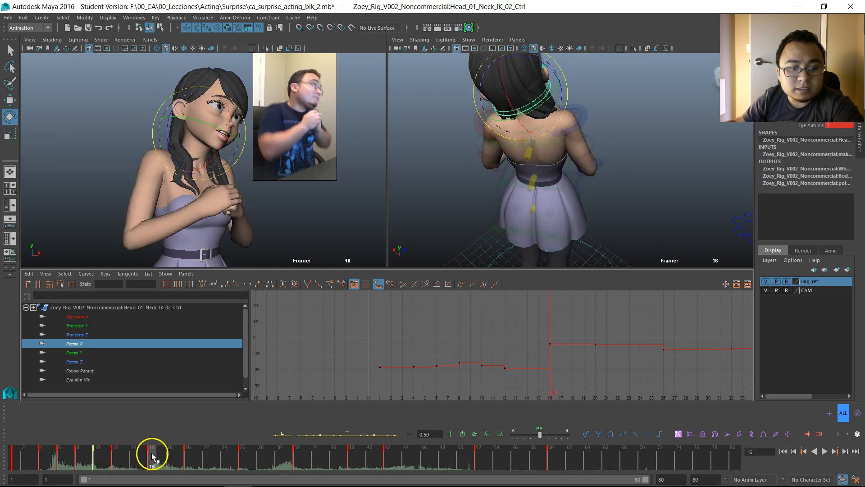
# Select all of the character's controls and set a key on them at frame 14, between the frame 12 and 16 poses
pyautogui.click(686, 265)
pyautogui.click(844, 415)
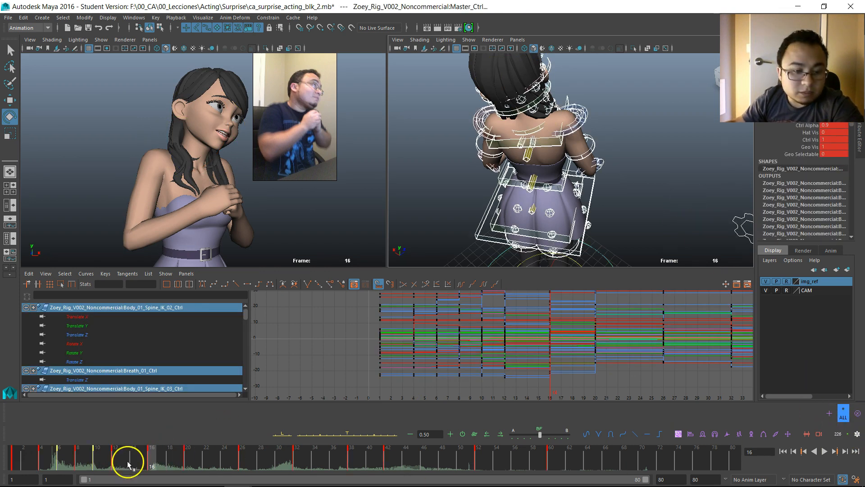
pyautogui.click(133, 463)
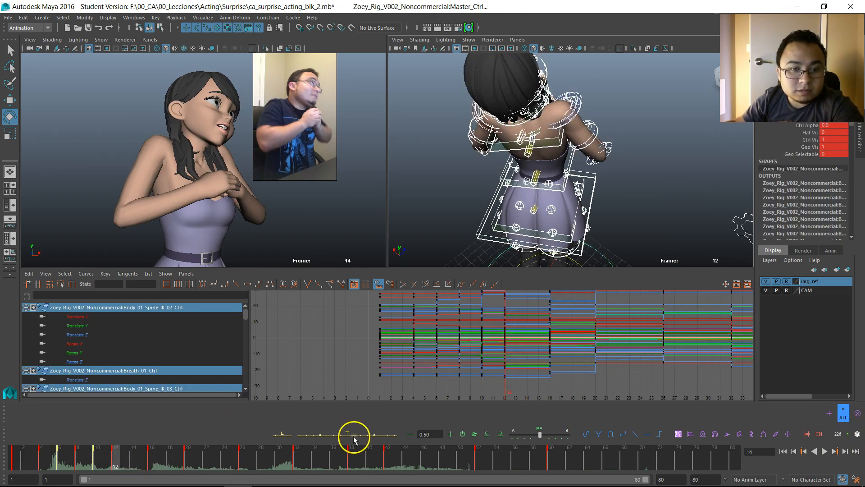
pyautogui.click(106, 451)
pyautogui.click(132, 451)
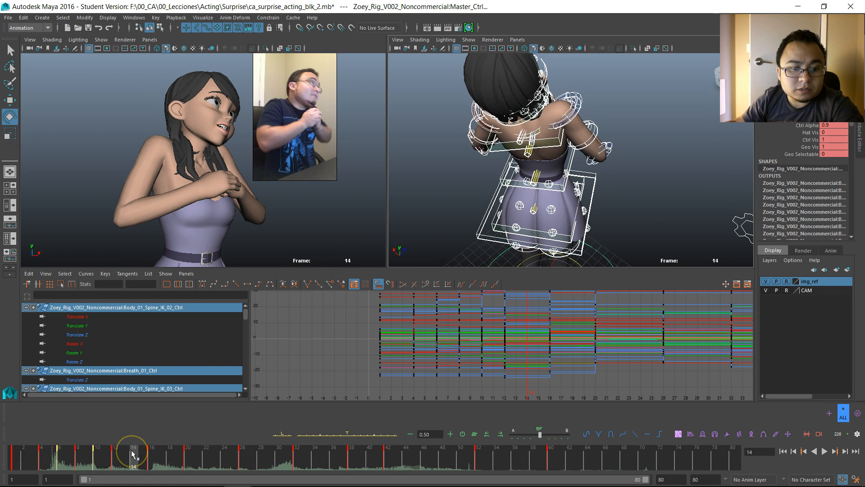
pyautogui.click(116, 452)
pyautogui.click(130, 451)
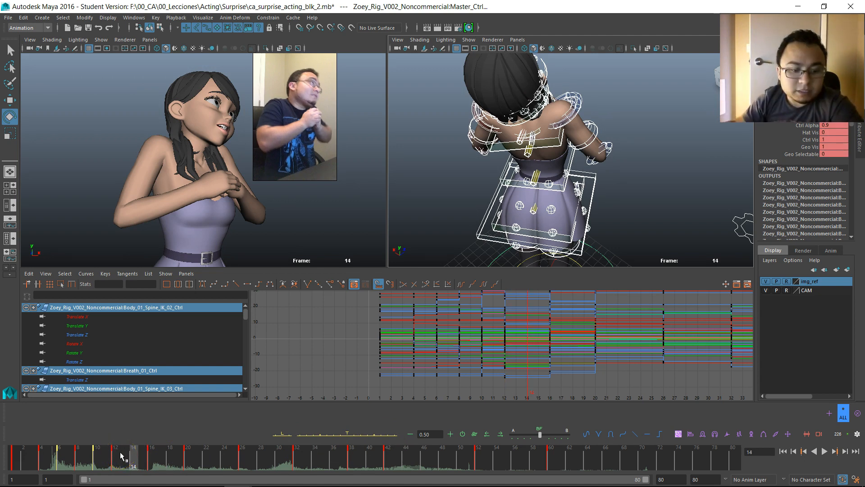
pyautogui.press('s')
# Flip between the poses at frames 12, 14 and 16 to examine how the body moves from one to the other
pyautogui.press(',')
pyautogui.press('.')
pyautogui.press('.')
pyautogui.press(',')
pyautogui.press(',')
pyautogui.press('.')
pyautogui.press(',')
pyautogui.press('.')
pyautogui.press(',')
pyautogui.press('.')
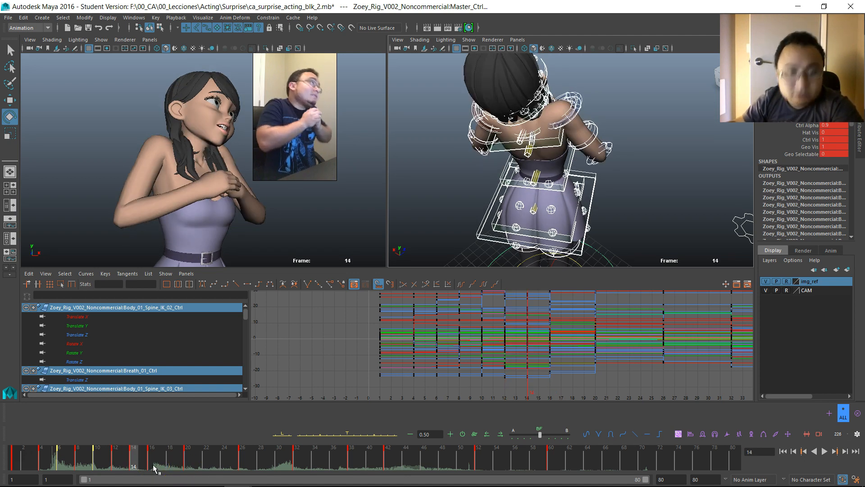
pyautogui.press(',')
pyautogui.press('.')
pyautogui.press(',')
pyautogui.press('.')
pyautogui.press(',')
pyautogui.press('.')
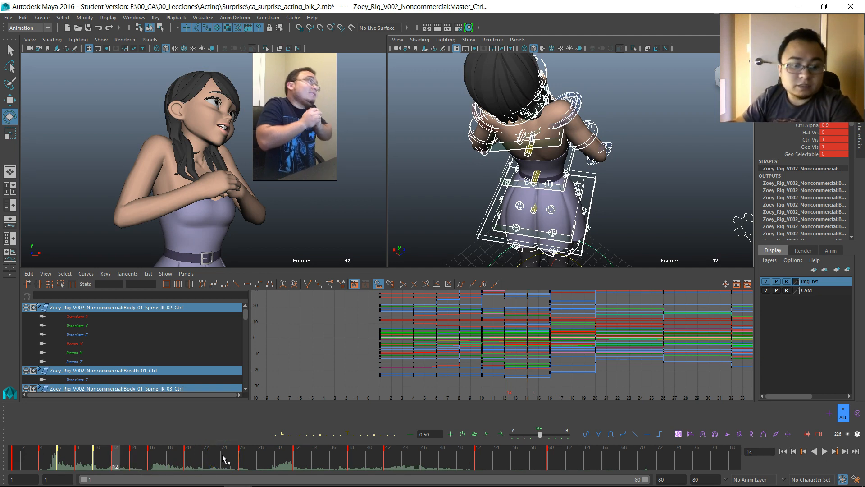
# Tween all controls at frame 14 into a breakdown between the frame 12 and 16 poses, favouring frame 12
pyautogui.press('.')
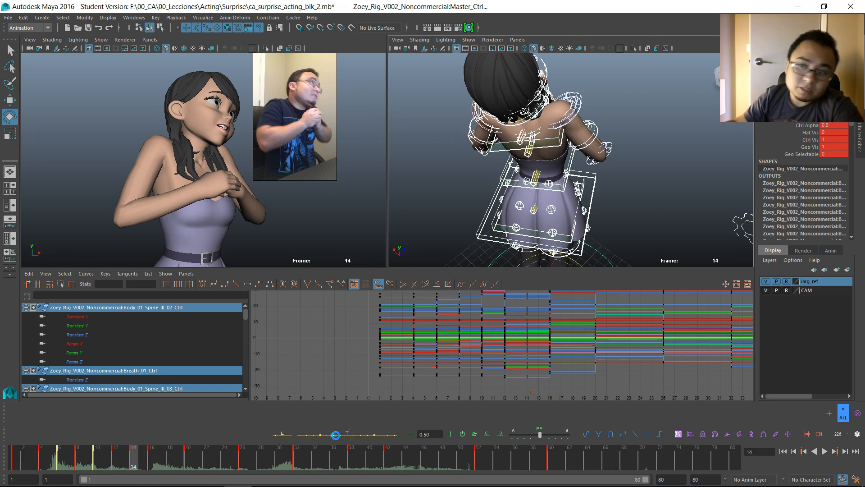
pyautogui.press(',')
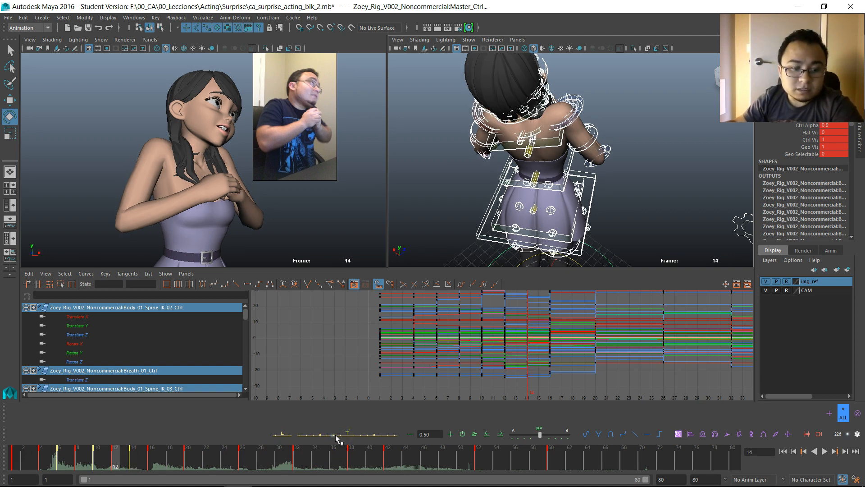
pyautogui.press('.')
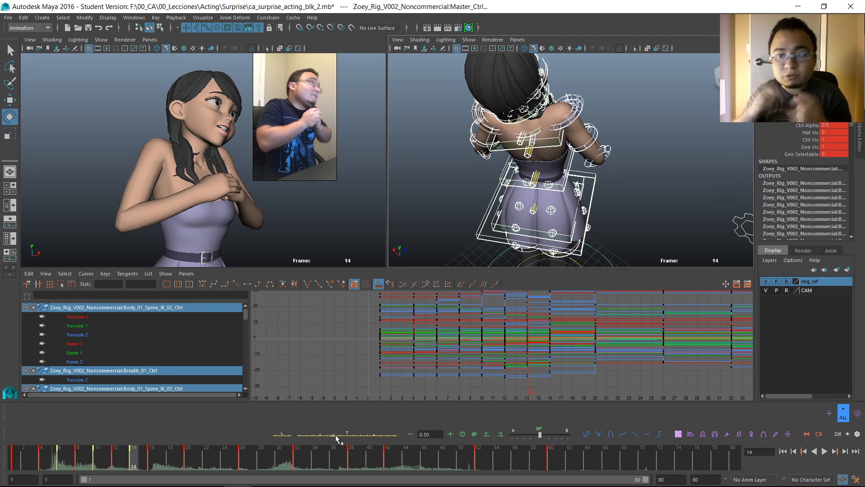
pyautogui.press(',')
pyautogui.press('.')
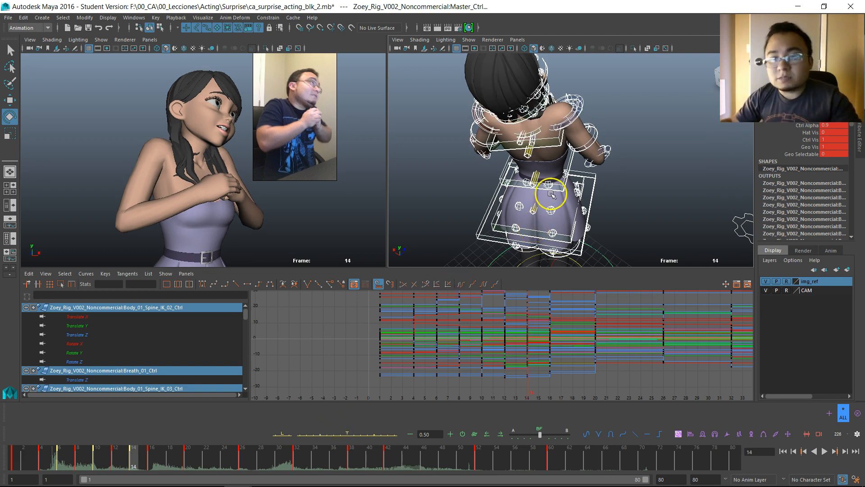
# View the character's torso from the front and select both the right and left clavicle controls
pyautogui.keyDown('alt'); pyautogui.moveTo(546, 117); pyautogui.dragTo(517, 158); pyautogui.keyUp('alt')
pyautogui.press(',')
pyautogui.press(',')
pyautogui.press('.')
pyautogui.press(',')
pyautogui.press('.')
pyautogui.keyDown('alt'); pyautogui.moveTo(526, 128); pyautogui.dragTo(473, 142); pyautogui.keyUp('alt')
pyautogui.press('q')
pyautogui.click(535, 144)
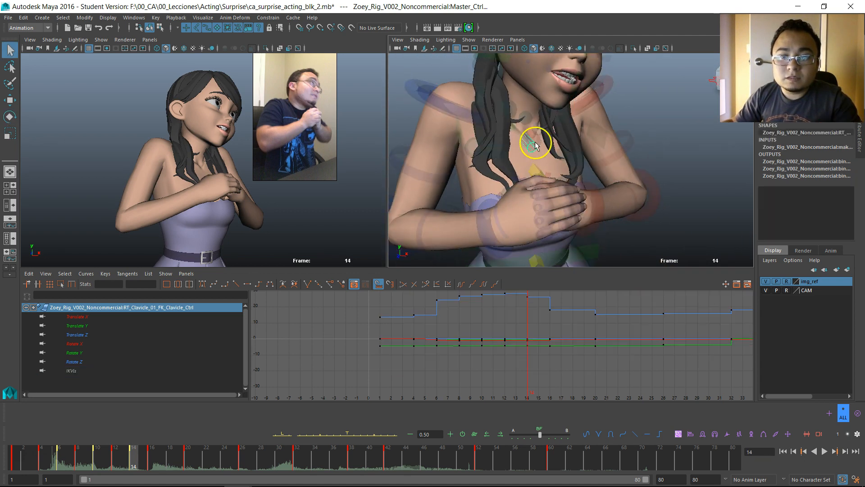
pyautogui.keyDown('shift'); pyautogui.click(554, 136); pyautogui.keyUp('shift')
# Compare the shoulder positions between frames 12 and 14 with both clavicle controls selected
pyautogui.press(',')
pyautogui.press('.')
pyautogui.press(',')
pyautogui.press('.')
pyautogui.press(',')
pyautogui.press('.')
pyautogui.press(',')
pyautogui.press('.')
# Isolate both clavicles' Rotate Z curves and raise their frame 14 keys together, bringing the higher key to about 32.7
pyautogui.scroll(-2, 143, 383)
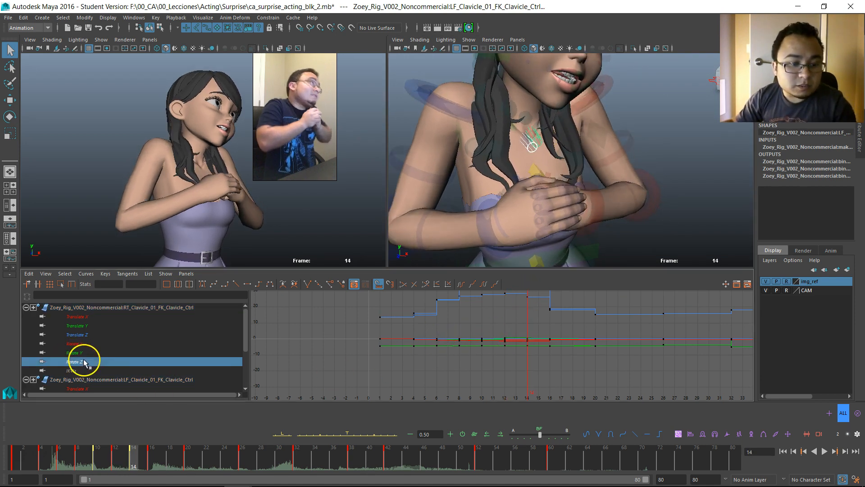
pyautogui.click(101, 370)
pyautogui.press('a')
pyautogui.keyDown('alt'); pyautogui.keyDown('shift'); pyautogui.moveTo(448, 358); pyautogui.dragTo(559, 359, button='middle'); pyautogui.keyUp('shift'); pyautogui.keyUp('alt')
pyautogui.keyDown('alt'); pyautogui.keyDown('shift'); pyautogui.moveTo(435, 359); pyautogui.dragTo(530, 377, button='right'); pyautogui.keyUp('shift'); pyautogui.keyUp('alt')
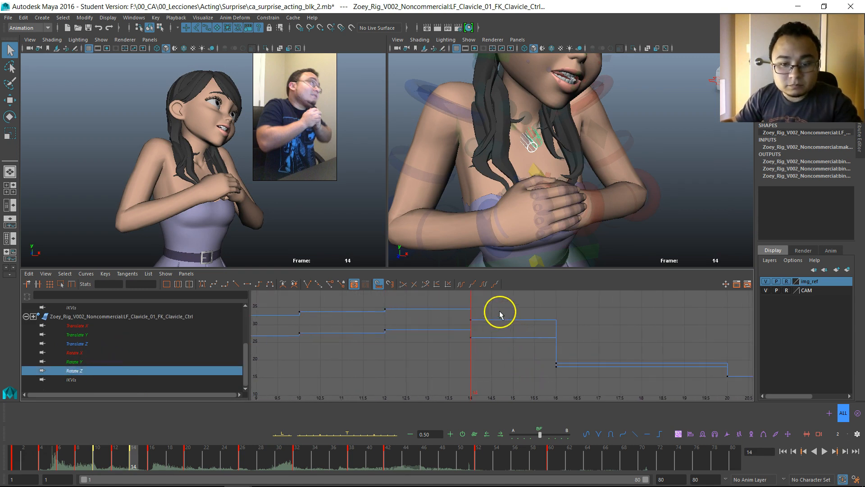
pyautogui.moveTo(499, 312); pyautogui.dragTo(445, 355)
pyautogui.press('w')
pyautogui.keyDown('shift'); pyautogui.moveTo(475, 361); pyautogui.dragTo(475, 356, button='middle'); pyautogui.keyUp('shift')
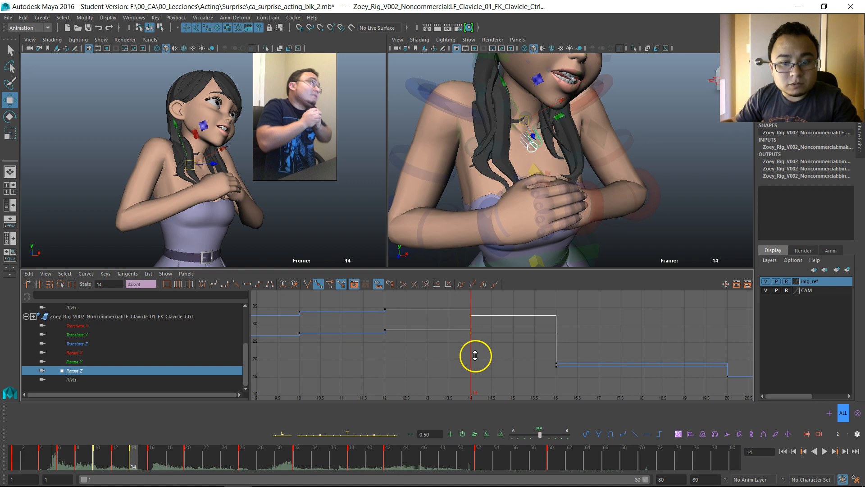
pyautogui.press(',')
pyautogui.press('.')
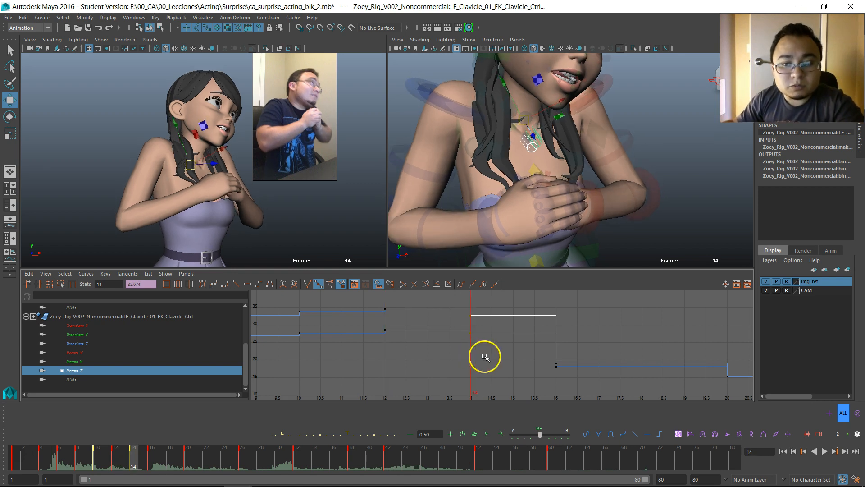
# Raise both clavicles' Rotate Z keys at frame 16 together, bringing the higher key to about 22.5
pyautogui.press('.')
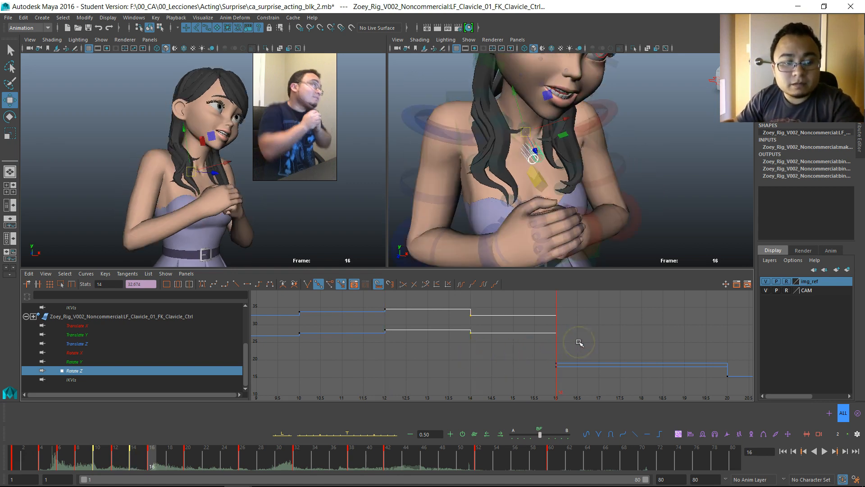
pyautogui.press('.')
pyautogui.press(',')
pyautogui.moveTo(579, 343); pyautogui.dragTo(539, 380)
pyautogui.keyDown('shift'); pyautogui.moveTo(539, 380); pyautogui.dragTo(542, 366, button='middle'); pyautogui.keyUp('shift')
# Compare the shoulder poses between frames 12, 14 and 16 to check the raised clavicle keys
pyautogui.moveTo(79, 454)
pyautogui.mouseDown()
pyautogui.moveTo(177, 452)
pyautogui.moveTo(116, 447)
pyautogui.moveTo(150, 447)
pyautogui.moveTo(120, 448)
pyautogui.moveTo(136, 448)
pyautogui.mouseUp()
pyautogui.press(',')
pyautogui.press('.')
pyautogui.press(',')
pyautogui.press('.')
pyautogui.keyDown('alt'); pyautogui.moveTo(595, 101); pyautogui.dragTo(589, 112, button='middle'); pyautogui.keyUp('alt')
pyautogui.press(',')
pyautogui.press('.')
pyautogui.press('.')
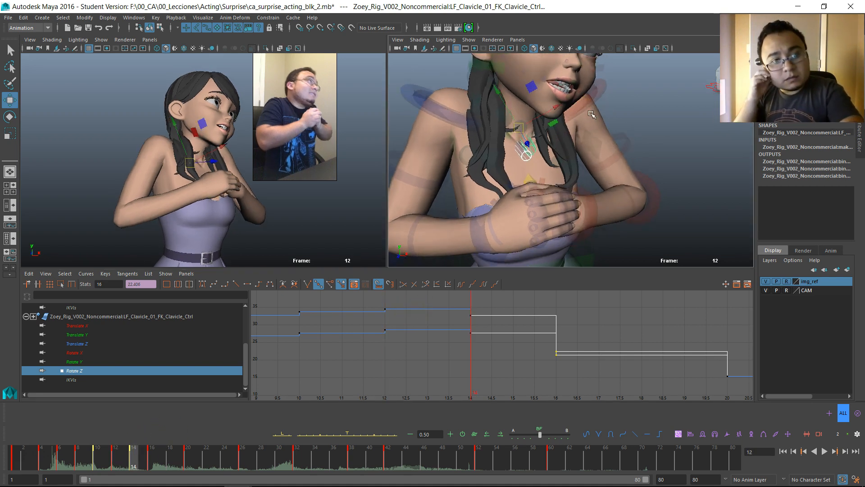
# Select the upper spine control from the side and raise its Rotate X key at frame 14 to about 0.35
pyautogui.keyDown('alt'); pyautogui.moveTo(492, 135); pyautogui.dragTo(490, 152); pyautogui.keyUp('alt')
pyautogui.press('q')
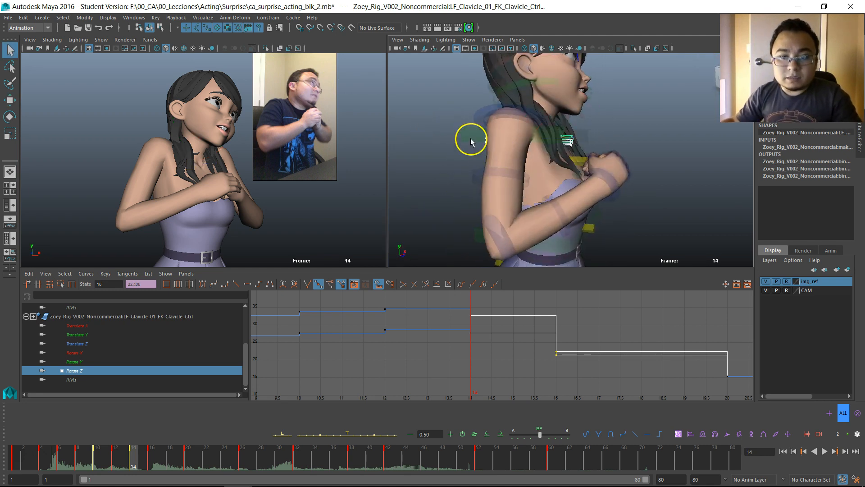
pyautogui.click(471, 140)
pyautogui.press('a')
pyautogui.keyDown('alt'); pyautogui.moveTo(387, 347); pyautogui.dragTo(442, 345, button='middle'); pyautogui.keyUp('alt')
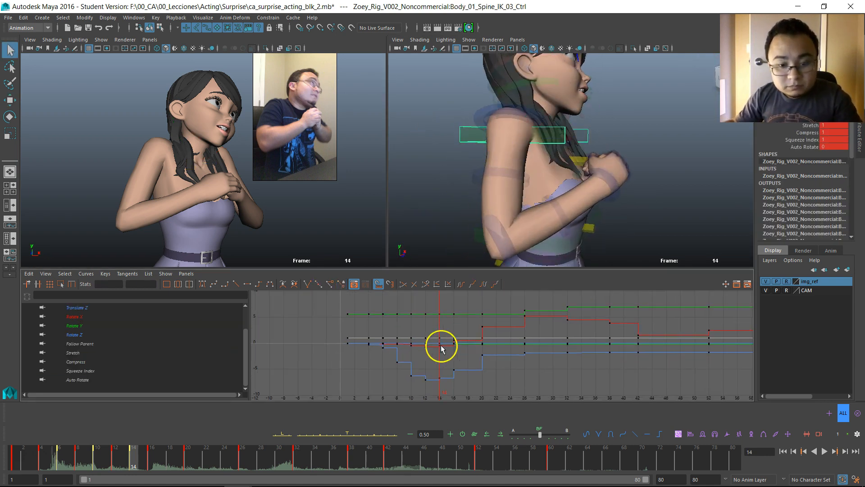
pyautogui.click(111, 327)
pyautogui.click(121, 319)
pyautogui.scroll(5, 424, 342)
pyautogui.keyDown('alt'); pyautogui.moveTo(371, 346); pyautogui.dragTo(401, 343, button='middle'); pyautogui.keyUp('alt')
pyautogui.press('w')
pyautogui.click(400, 350)
# Raise the upper spine control's Rotate X key at frame 16
pyautogui.press('.')
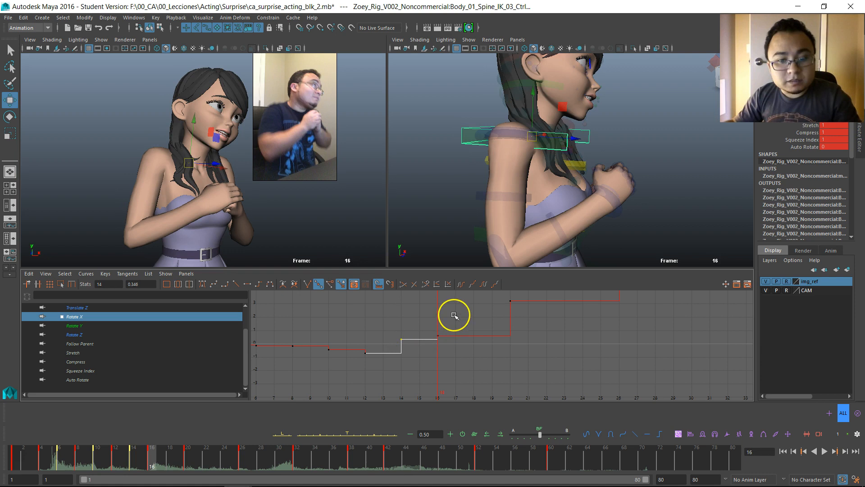
pyautogui.moveTo(454, 315); pyautogui.dragTo(413, 347)
pyautogui.moveTo(448, 360); pyautogui.dragTo(451, 331, button='middle')
# Select the lower neck control, isolate its Rotate X curve and raise the frame 14 key to about -0.7
pyautogui.press('q')
pyautogui.keyDown('alt'); pyautogui.moveTo(586, 120); pyautogui.dragTo(530, 165); pyautogui.keyUp('alt')
pyautogui.click(523, 178)
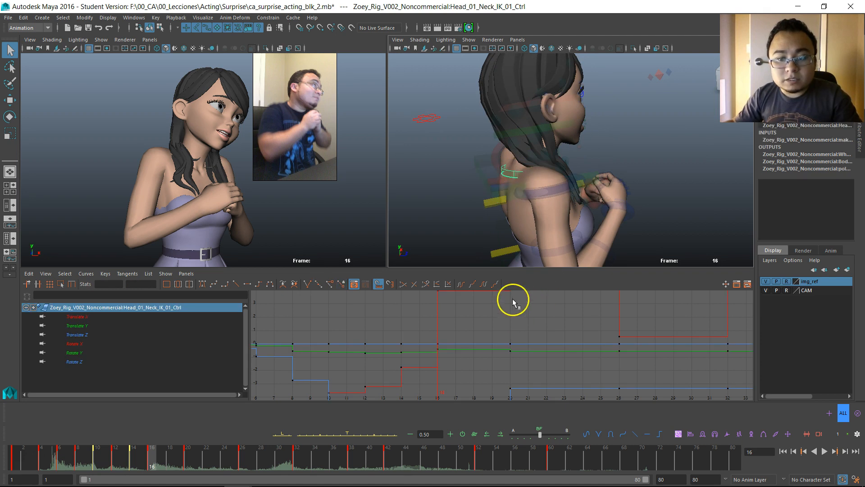
pyautogui.keyDown('alt'); pyautogui.keyDown('shift'); pyautogui.moveTo(472, 327); pyautogui.dragTo(474, 346, button='right'); pyautogui.keyUp('shift'); pyautogui.keyUp('alt')
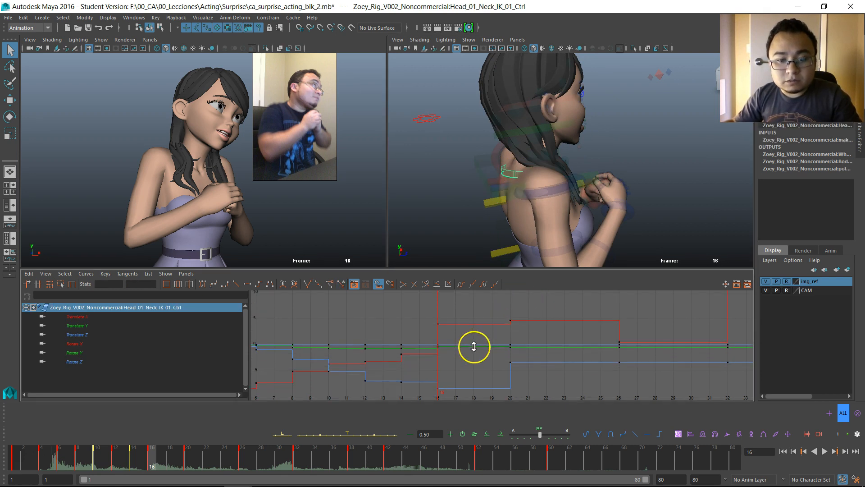
pyautogui.click(131, 343)
pyautogui.press(',')
pyautogui.press(',')
pyautogui.press('.')
pyautogui.moveTo(392, 366); pyautogui.dragTo(392, 360, button='middle')
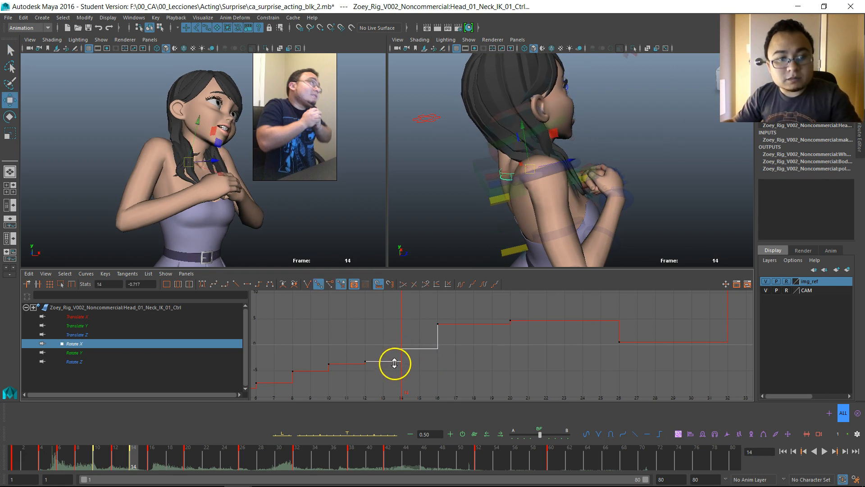
# Select the upper neck control, isolate its Rotate X curve and raise the frame 14 key to about -11.4
pyautogui.click(545, 144)
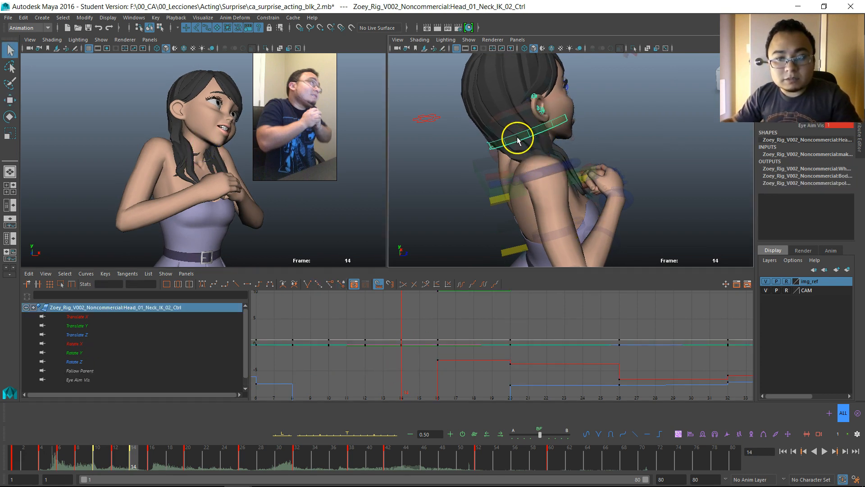
pyautogui.click(81, 344)
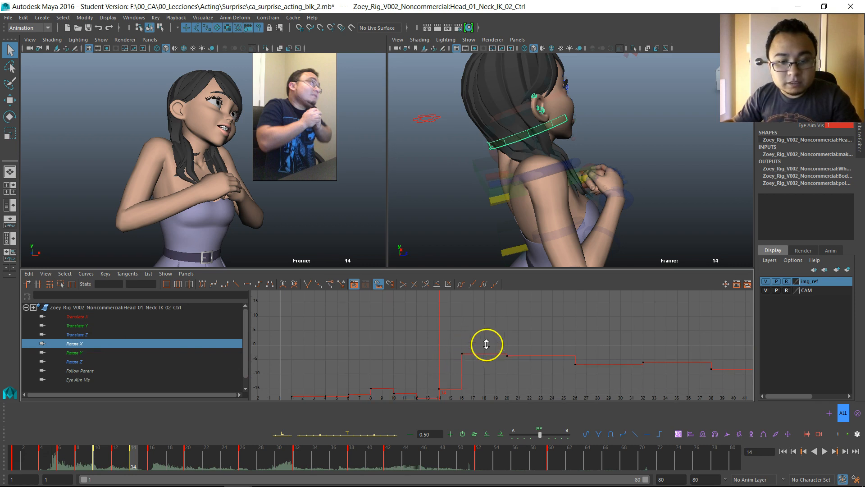
pyautogui.keyDown('alt'); pyautogui.moveTo(405, 366); pyautogui.dragTo(460, 352, button='middle'); pyautogui.keyUp('alt')
pyautogui.moveTo(465, 347); pyautogui.dragTo(446, 367)
pyautogui.press('w')
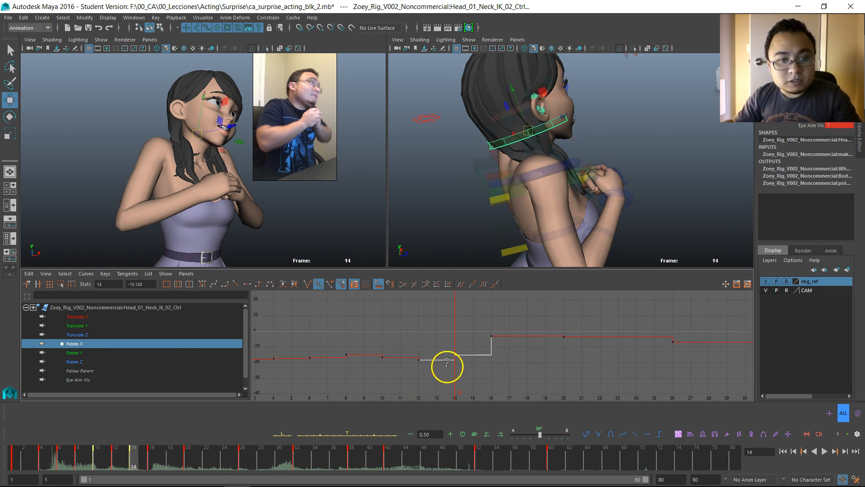
pyautogui.keyDown('shift'); pyautogui.moveTo(448, 365); pyautogui.dragTo(449, 360, button='middle'); pyautogui.keyUp('shift')
# Flip through the key poses around frame 14, ending at frame 20, to check the head's movement
pyautogui.press(',')
pyautogui.press(',')
pyautogui.press('.')
pyautogui.press('.')
pyautogui.press('.')
pyautogui.press(',')
pyautogui.press(',')
pyautogui.press('.')
pyautogui.press(',')
pyautogui.press('.')
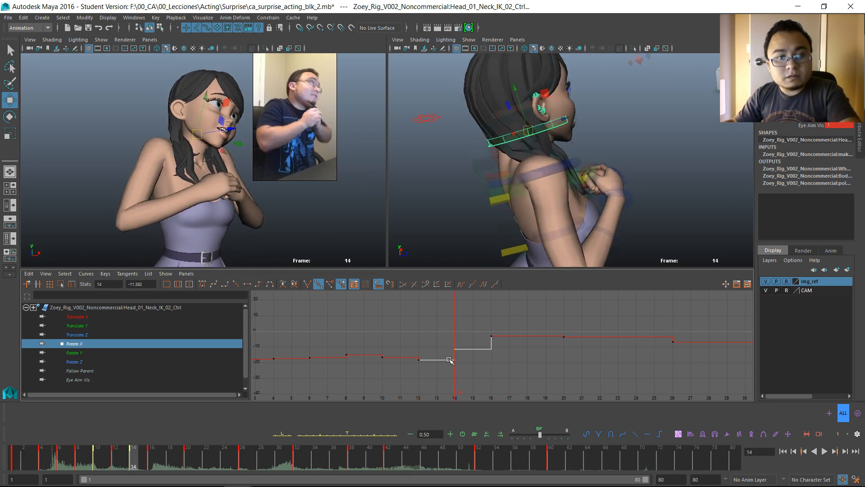
pyautogui.press('.')
pyautogui.press('.')
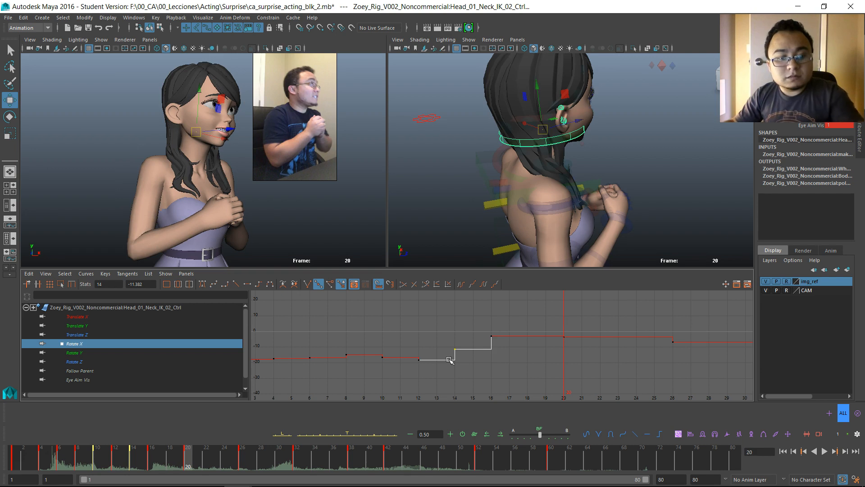
# Key all character controls at frame 18 and tween them into a halfway breakdown between the frame 16 and 20 poses
pyautogui.moveTo(153, 448); pyautogui.dragTo(172, 455)
pyautogui.click(696, 236)
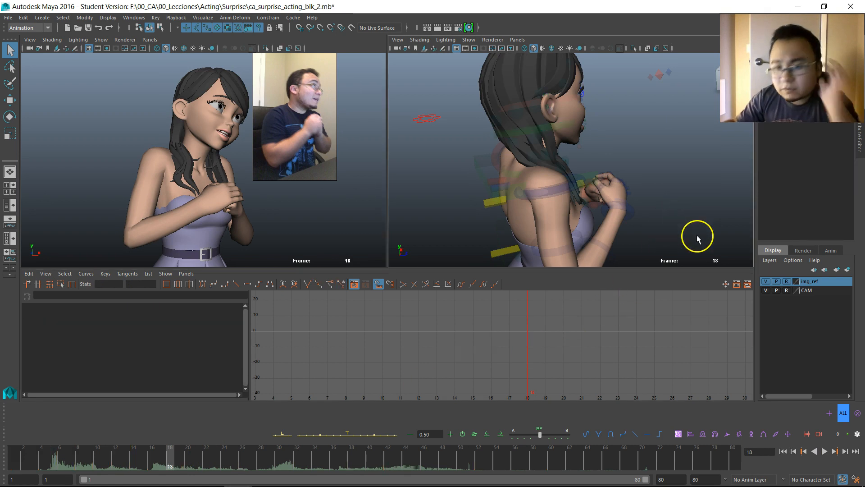
pyautogui.click(843, 414)
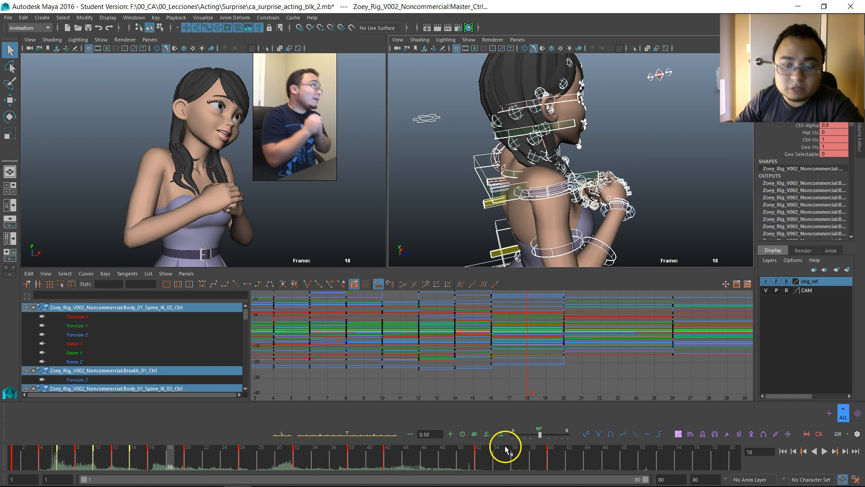
pyautogui.press(',')
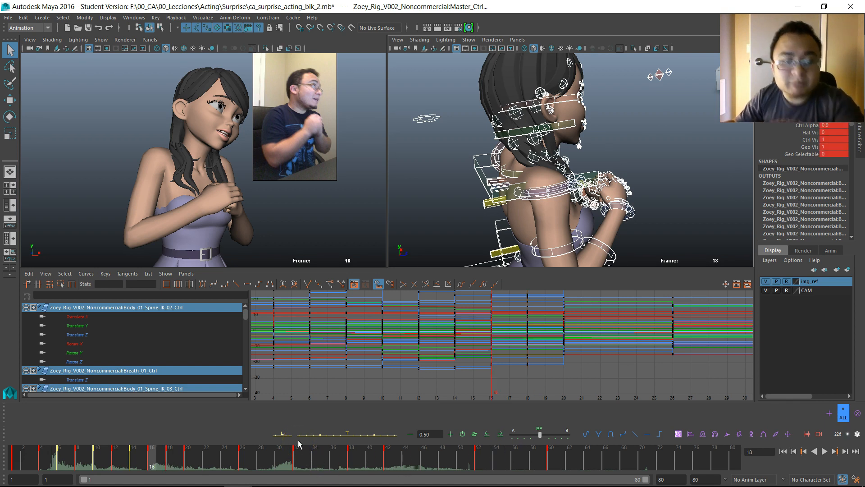
pyautogui.press('.')
pyautogui.press('.')
pyautogui.press(',')
pyautogui.press(',')
pyautogui.press('.')
pyautogui.click(276, 455)
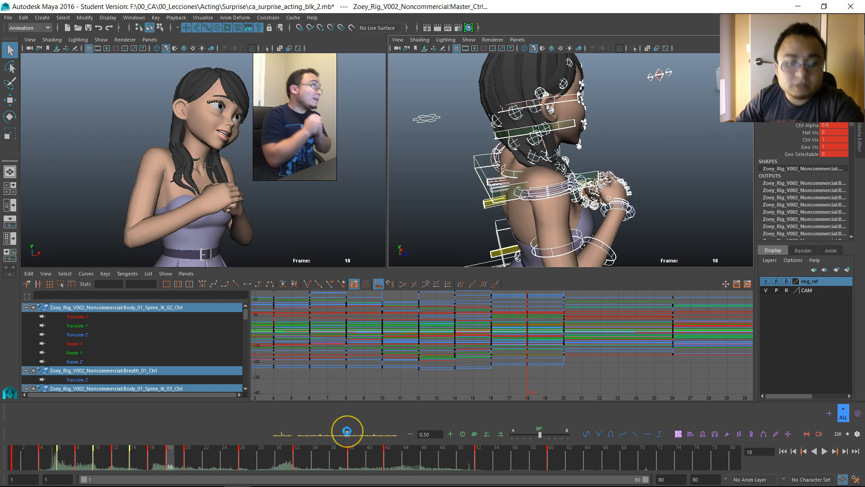
# Compare the frame 18 breakdown with the neighbouring poses at frames 16 and 20
pyautogui.press(',')
pyautogui.press('.')
pyautogui.press('.')
pyautogui.press(',')
pyautogui.press(',')
pyautogui.press('.')
# View the character from the front, select the upper neck control and review the poses leading up to frame 18
pyautogui.keyDown('alt'); pyautogui.moveTo(605, 171); pyautogui.dragTo(517, 151); pyautogui.keyUp('alt')
pyautogui.click(521, 120)
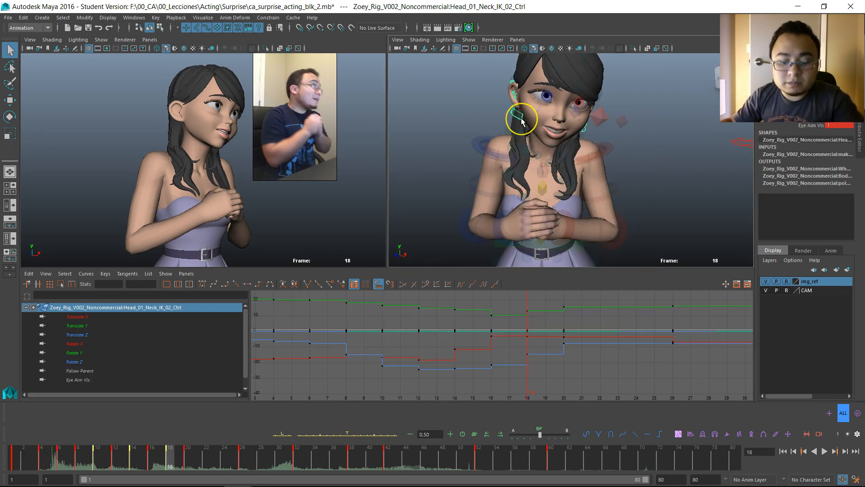
pyautogui.hotkey('alt', 'v')
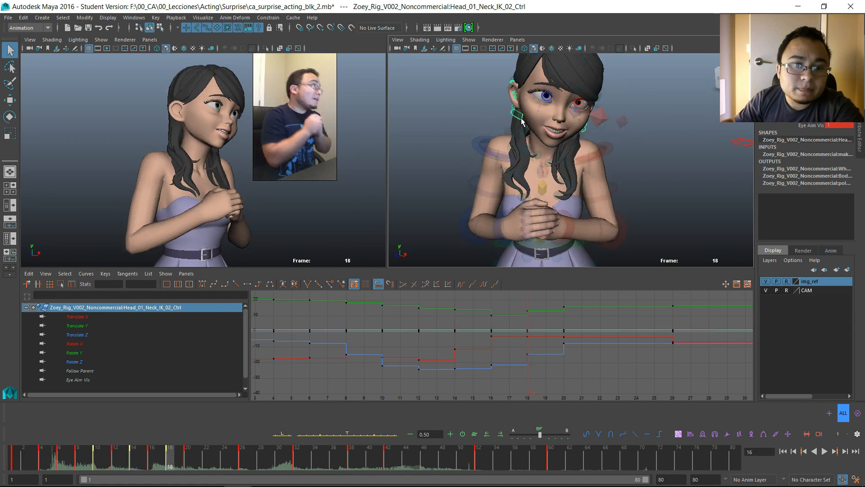
pyautogui.press(',')
pyautogui.press(',')
pyautogui.press(',')
pyautogui.press(',')
pyautogui.press(',')
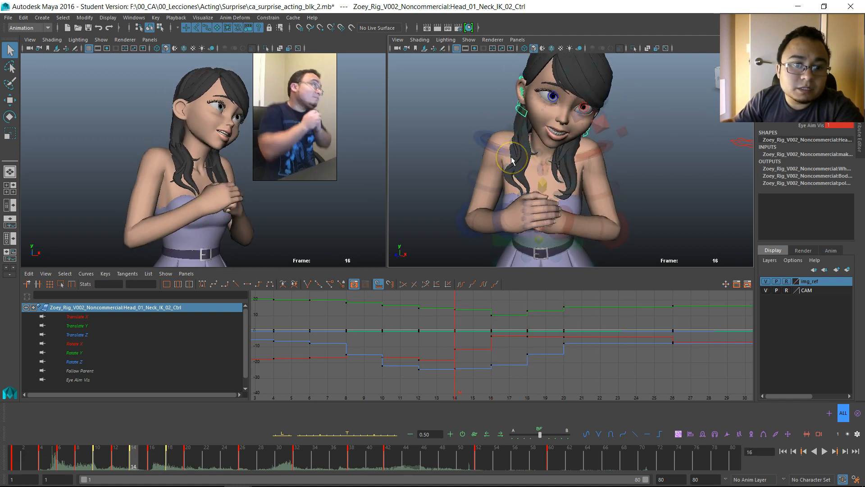
pyautogui.press('.')
pyautogui.press('.')
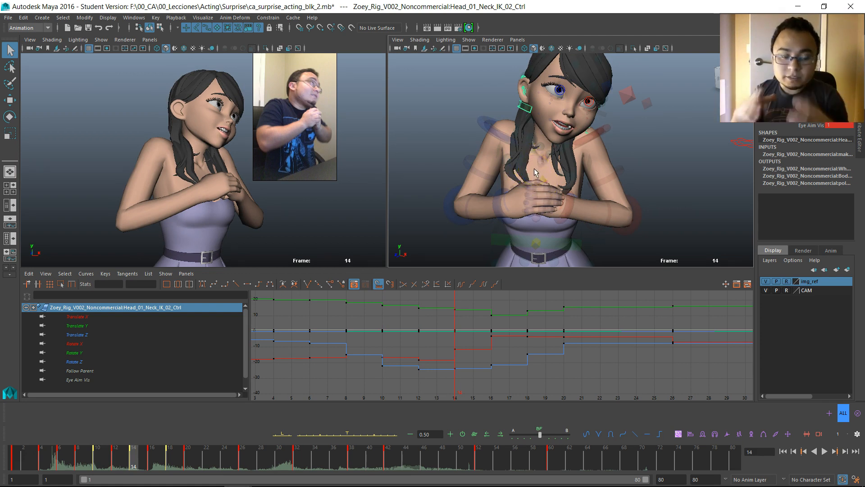
# Examine the upper neck's Rotate Y curve and compare the head turn up to frame 14 with the video reference
pyautogui.click(94, 352)
pyautogui.keyDown('alt'); pyautogui.moveTo(448, 342); pyautogui.dragTo(453, 361, button='middle'); pyautogui.keyUp('alt')
pyautogui.keyDown('alt'); pyautogui.keyDown('shift'); pyautogui.moveTo(453, 361); pyautogui.dragTo(455, 343, button='right'); pyautogui.keyUp('shift'); pyautogui.keyUp('alt')
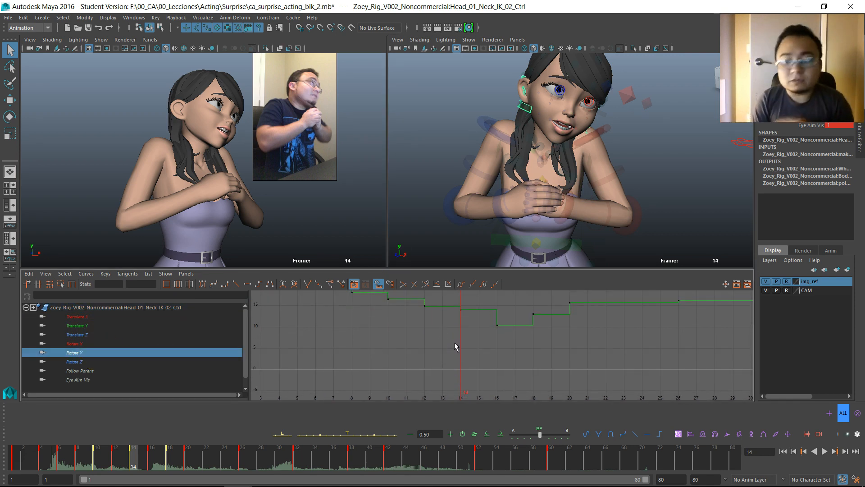
pyautogui.scroll(5, 586, 144)
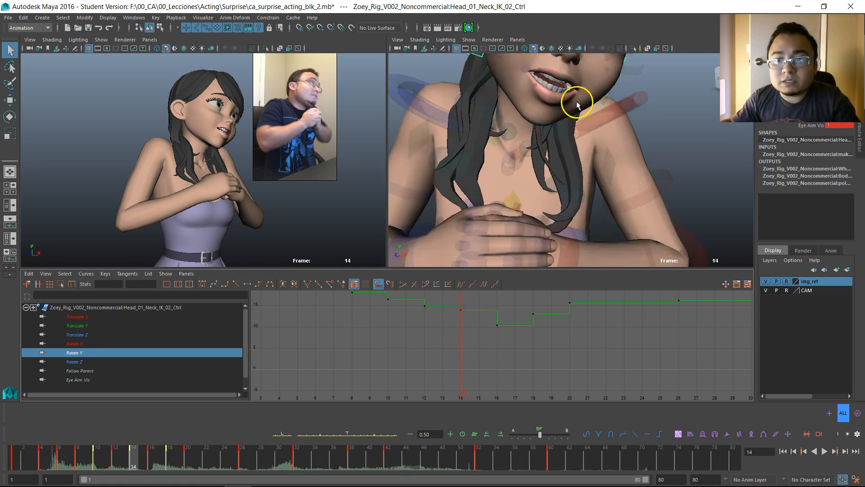
pyautogui.keyDown('alt'); pyautogui.moveTo(577, 101); pyautogui.dragTo(562, 130, button='middle'); pyautogui.keyUp('alt')
pyautogui.click(569, 83)
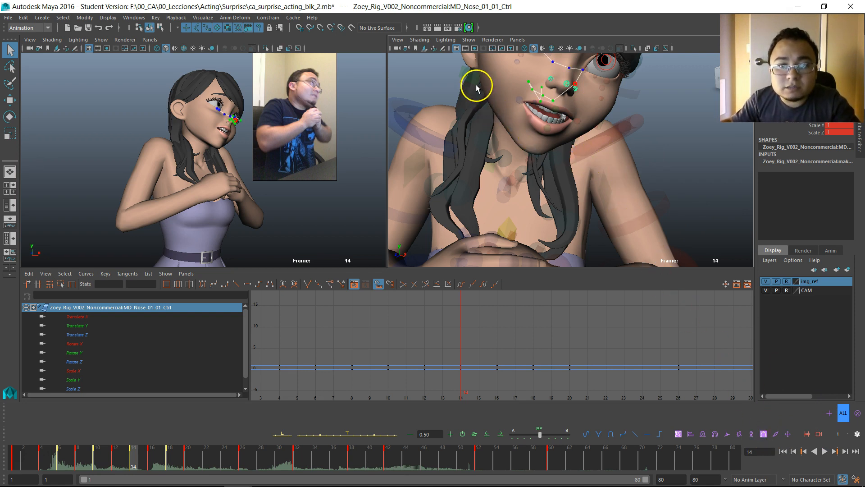
pyautogui.click(473, 77)
pyautogui.press(',')
pyautogui.press(',')
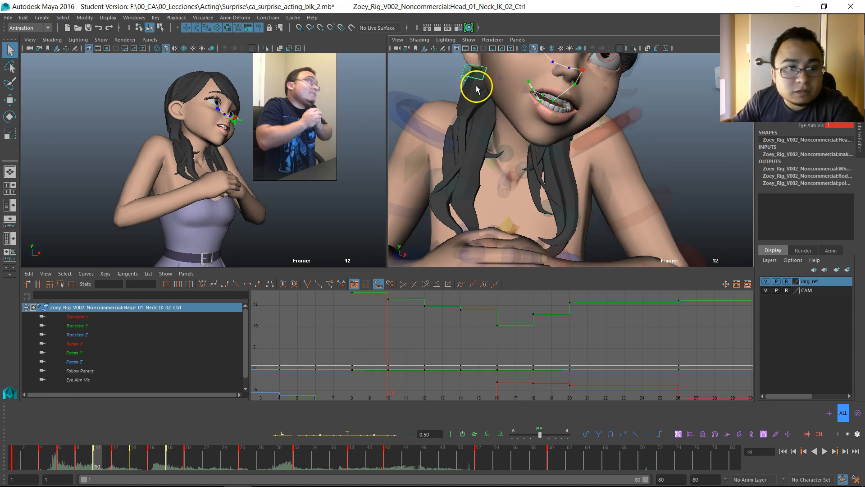
pyautogui.press('.')
pyautogui.press('.')
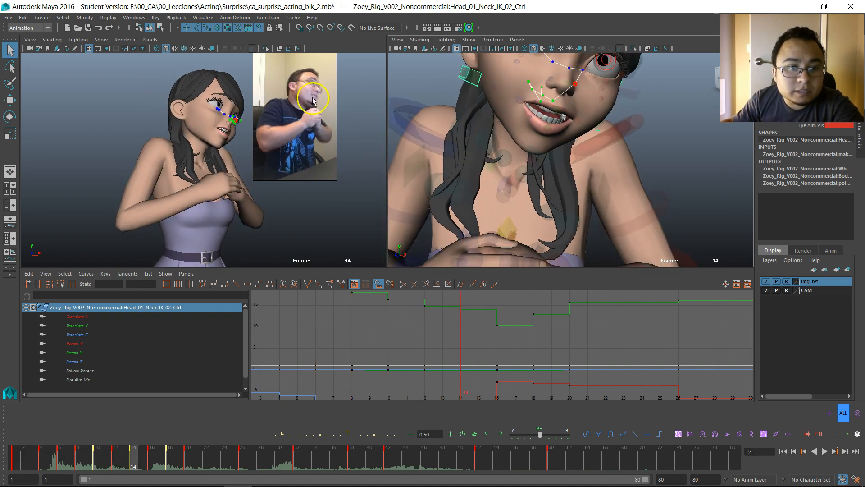
# Lower the upper neck control's Rotate Y key at frame 14 to about 10.3
pyautogui.click(461, 310)
pyautogui.press('w')
pyautogui.moveTo(460, 317); pyautogui.dragTo(459, 336, button='middle')
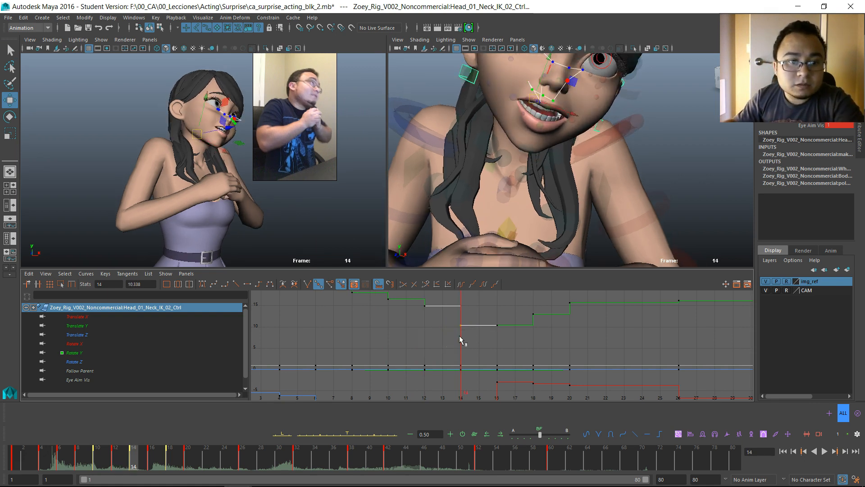
# Lower the upper neck control's Rotate Y key at frame 16 to about 7
pyautogui.press('.')
pyautogui.click(491, 332)
pyautogui.moveTo(490, 332); pyautogui.dragTo(493, 349, button='middle')
pyautogui.press('.')
pyautogui.press('.')
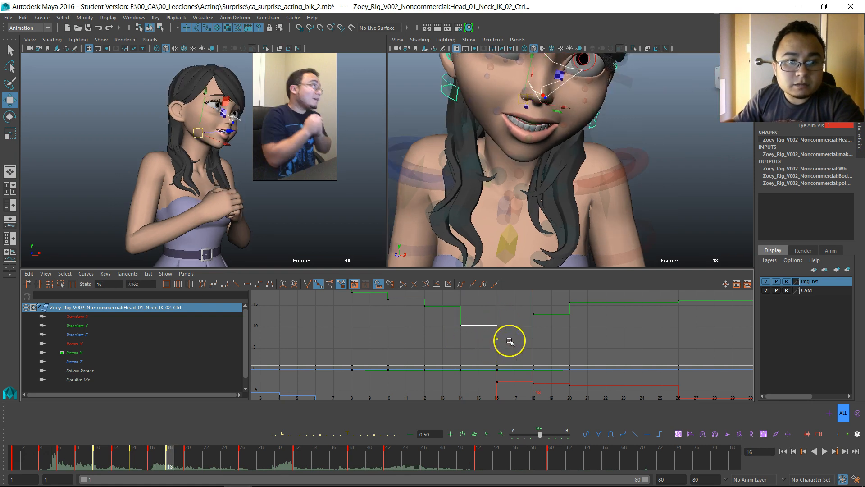
# Raise the upper neck's Rotate Y key at frame 20 to about 20 and compare the poses from frame 12 to 18
pyautogui.click(570, 302)
pyautogui.moveTo(569, 324); pyautogui.dragTo(560, 310, button='middle')
pyautogui.press(',')
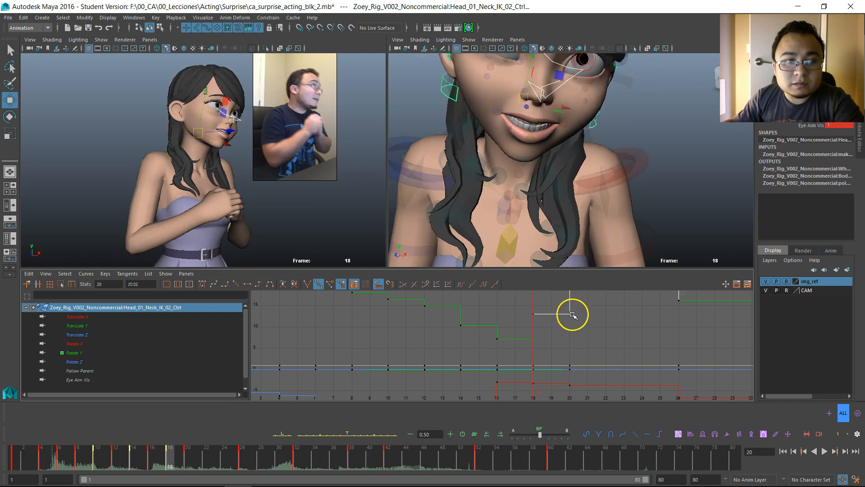
pyautogui.press(',')
pyautogui.press(',')
pyautogui.press(',')
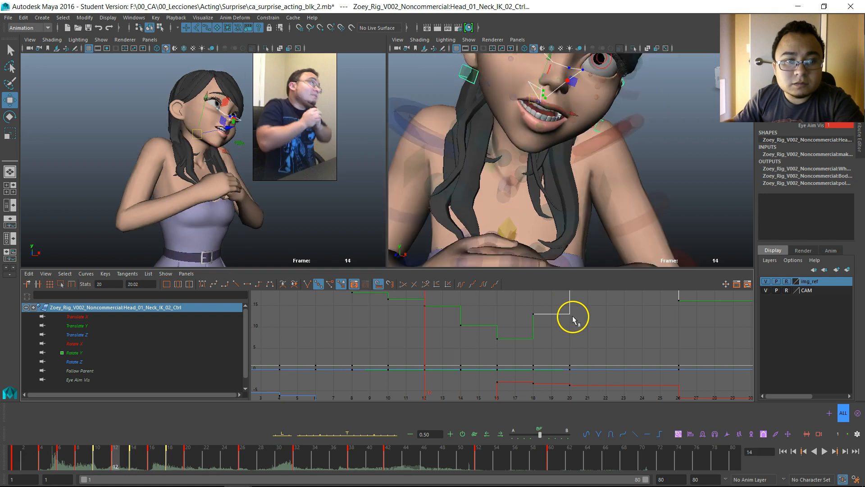
pyautogui.press('.')
pyautogui.press('.')
pyautogui.press('.')
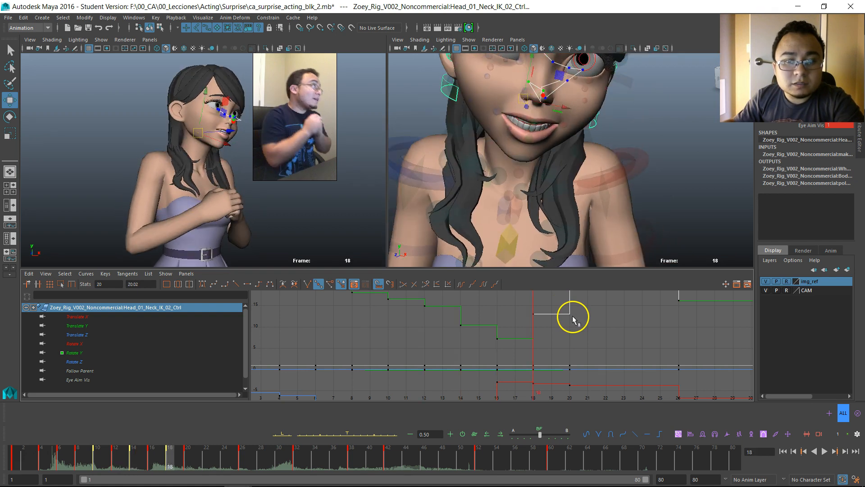
# Lower the upper neck control's Rotate Y key at frame 20 to about 18
pyautogui.press('f')
pyautogui.press('.')
pyautogui.moveTo(575, 316); pyautogui.dragTo(574, 320, button='middle')
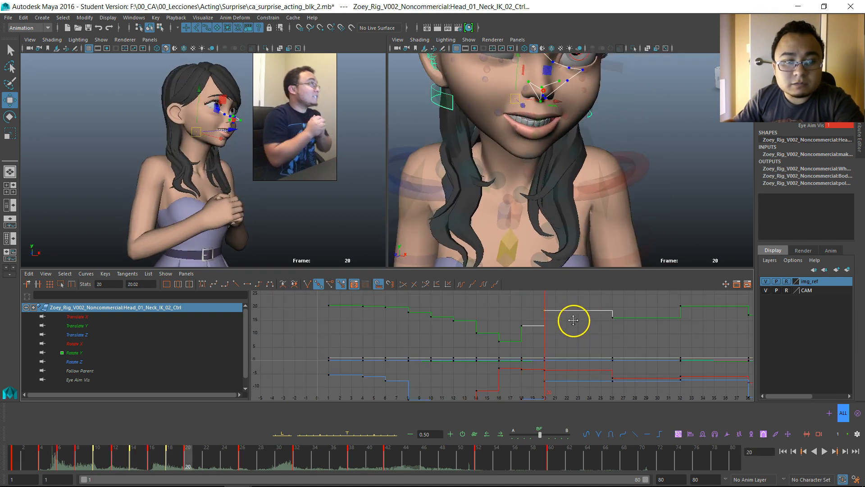
# Raise the upper neck's Rotate Y key at frame 26 to about 19.5 and review the poses back to frame 14
pyautogui.press('.')
pyautogui.moveTo(639, 311); pyautogui.dragTo(599, 332)
pyautogui.moveTo(598, 332); pyautogui.dragTo(597, 324, button='middle')
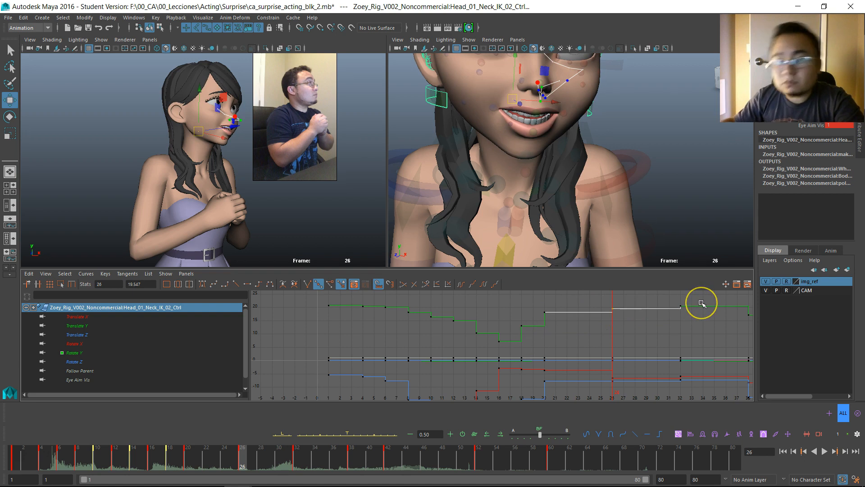
pyautogui.press(',')
pyautogui.press(',')
pyautogui.press(',')
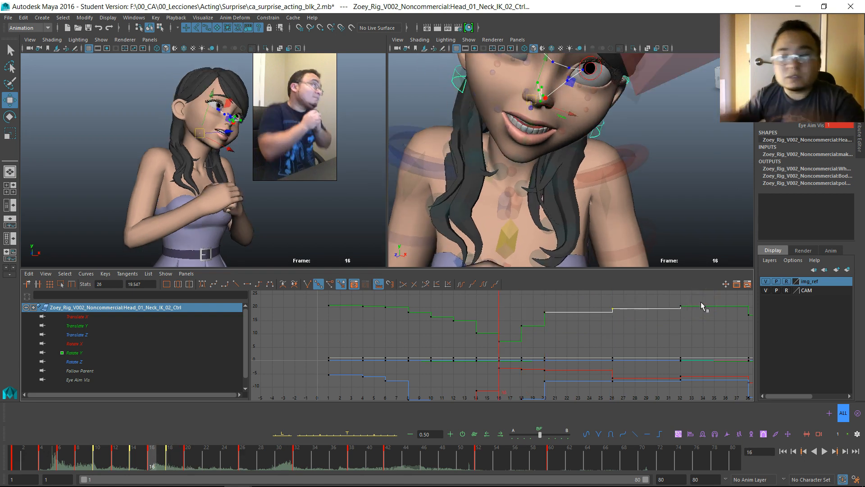
pyautogui.press(',')
pyautogui.press(',')
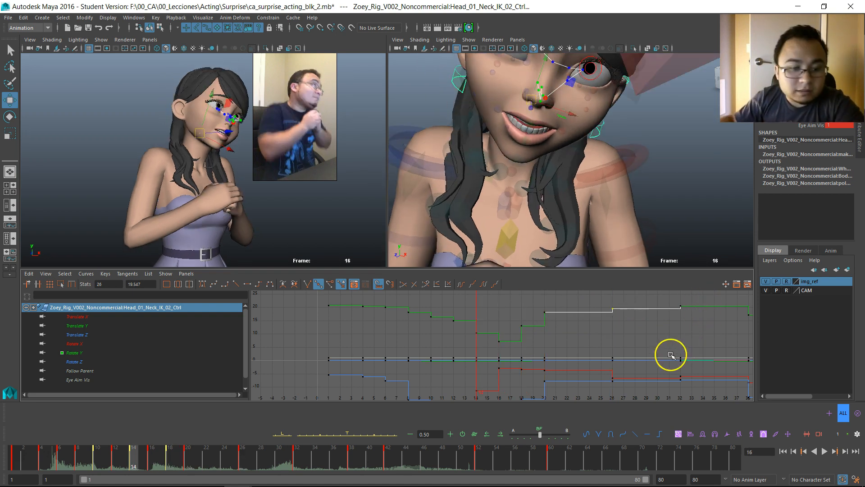
# Check the poses from frame 14 to 20 and raise the upper neck control's Rotate Z key at frame 16 to about -18.2
pyautogui.press('.')
pyautogui.press('.')
pyautogui.press('.')
pyautogui.moveTo(101, 456)
pyautogui.mouseDown()
pyautogui.moveTo(222, 456)
pyautogui.moveTo(127, 456)
pyautogui.moveTo(187, 455)
pyautogui.mouseUp()
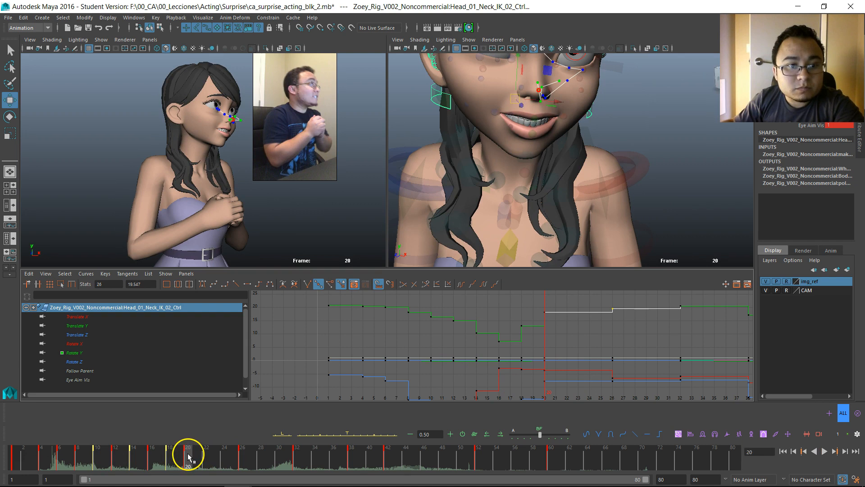
pyautogui.click(234, 361)
pyautogui.keyDown('alt'); pyautogui.moveTo(498, 380); pyautogui.dragTo(503, 332, button='middle'); pyautogui.keyUp('alt')
pyautogui.press(',')
pyautogui.press(',')
pyautogui.press(',')
pyautogui.press(',')
pyautogui.press('.')
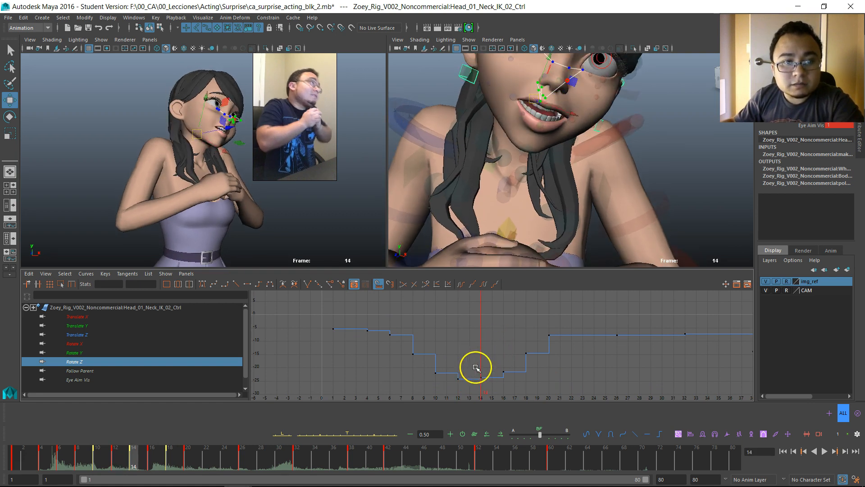
pyautogui.press('.')
pyautogui.click(503, 370)
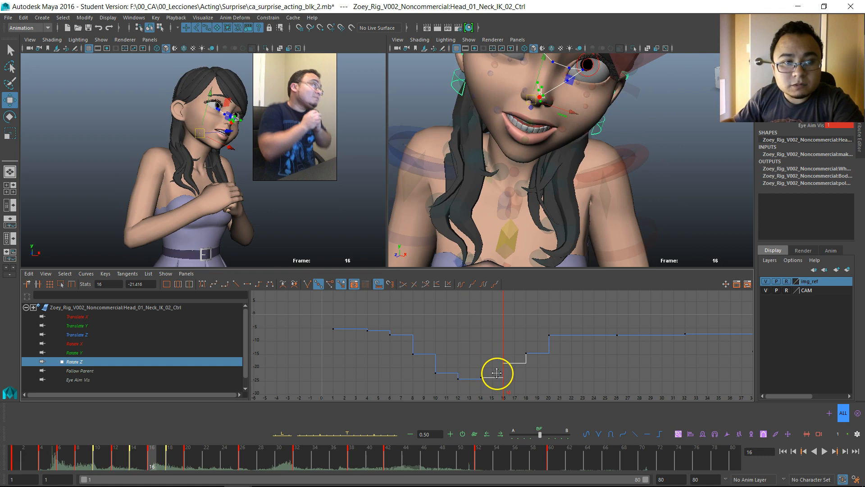
# Raise the upper neck control's Rotate Z key at frame 18 to about -11.7
pyautogui.press('.')
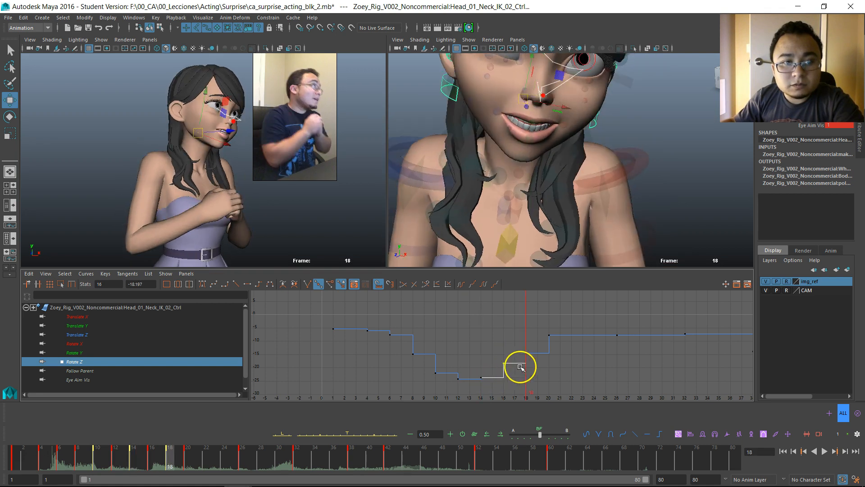
pyautogui.moveTo(533, 348); pyautogui.dragTo(522, 362)
pyautogui.moveTo(522, 363); pyautogui.dragTo(523, 355, button='middle')
# Examine the head and neck poses between frames 10 and 26 against the video reference, comparing neighbouring keys back and forth
pyautogui.moveTo(107, 460)
pyautogui.mouseDown()
pyautogui.moveTo(209, 442)
pyautogui.moveTo(144, 442)
pyautogui.mouseUp()
pyautogui.press('.')
pyautogui.press(',')
pyautogui.press(',')
pyautogui.press(',')
pyautogui.press('.')
pyautogui.press('.')
pyautogui.press('.')
pyautogui.press('.')
pyautogui.press(',')
pyautogui.press(',')
pyautogui.press(',')
pyautogui.press(',')
pyautogui.press(',')
pyautogui.press(',')
pyautogui.press(',')
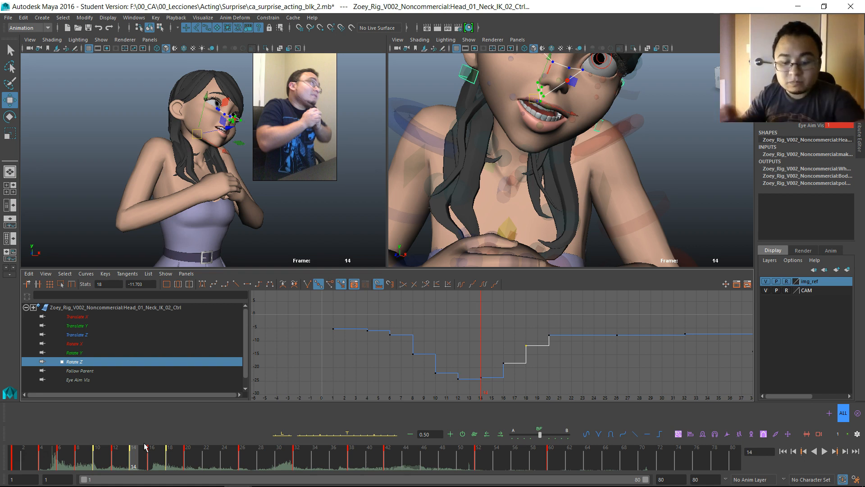
pyautogui.press(',')
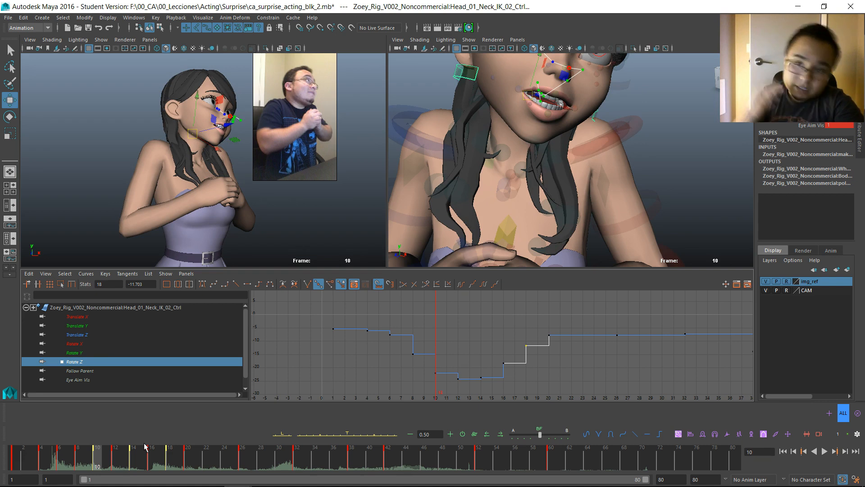
pyautogui.press('.')
pyautogui.press('.')
pyautogui.press('.')
pyautogui.press('.')
pyautogui.press('.')
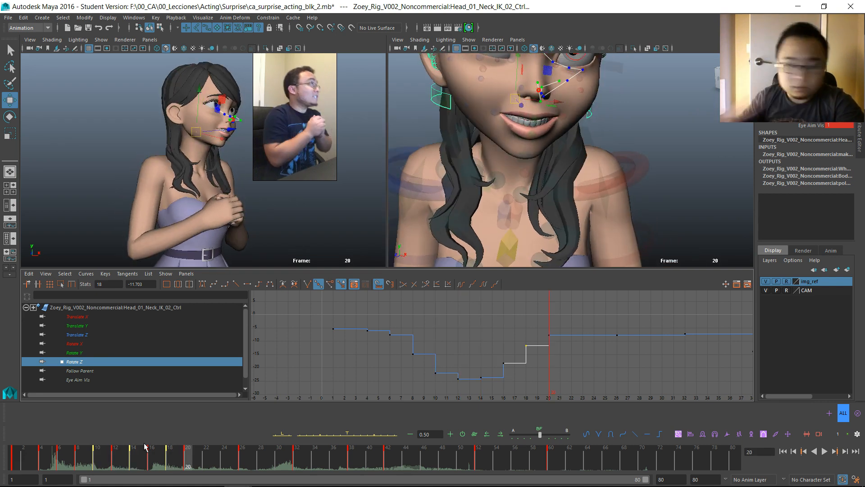
pyautogui.press(',')
pyautogui.press(',')
pyautogui.press(',')
pyautogui.press(',')
pyautogui.press('.')
pyautogui.press('.')
pyautogui.press('.')
pyautogui.press('.')
pyautogui.press('.')
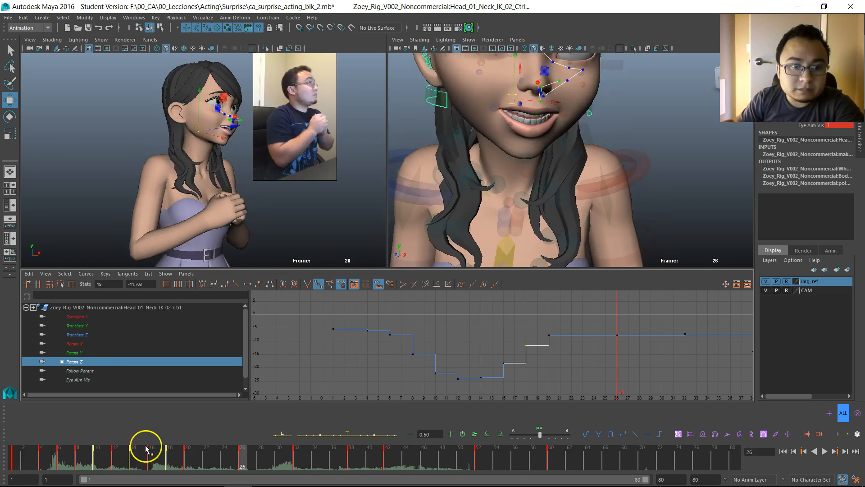
pyautogui.press(',')
pyautogui.press(',')
pyautogui.press(',')
# Add a breakdown on all rig controls at frame 22, slightly favouring the following pose, and compare it with frames 20 and 26
pyautogui.moveTo(182, 458)
pyautogui.mouseDown()
pyautogui.moveTo(239, 457)
pyautogui.moveTo(164, 454)
pyautogui.moveTo(241, 458)
pyautogui.moveTo(194, 455)
pyautogui.moveTo(233, 455)
pyautogui.moveTo(208, 453)
pyautogui.mouseUp()
pyautogui.click(705, 220)
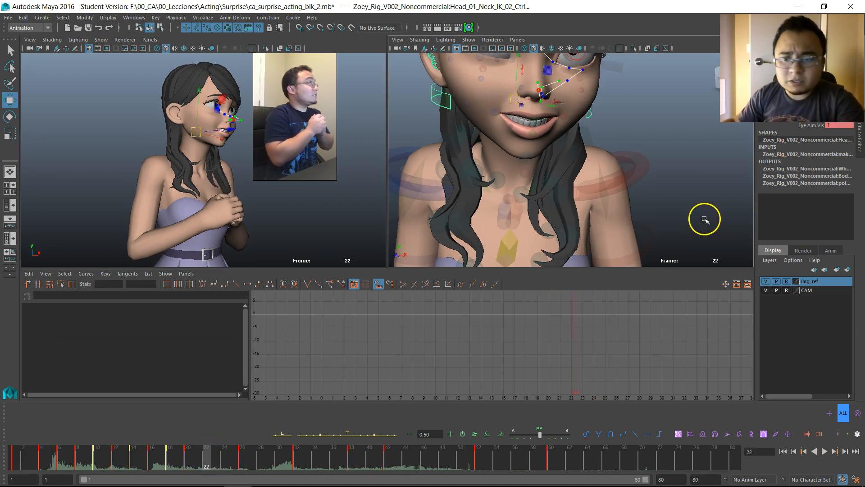
pyautogui.click(843, 413)
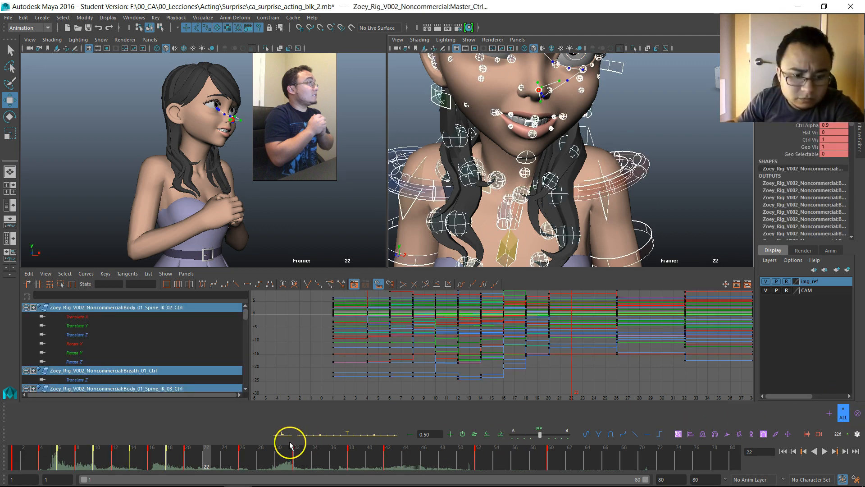
pyautogui.click(361, 437)
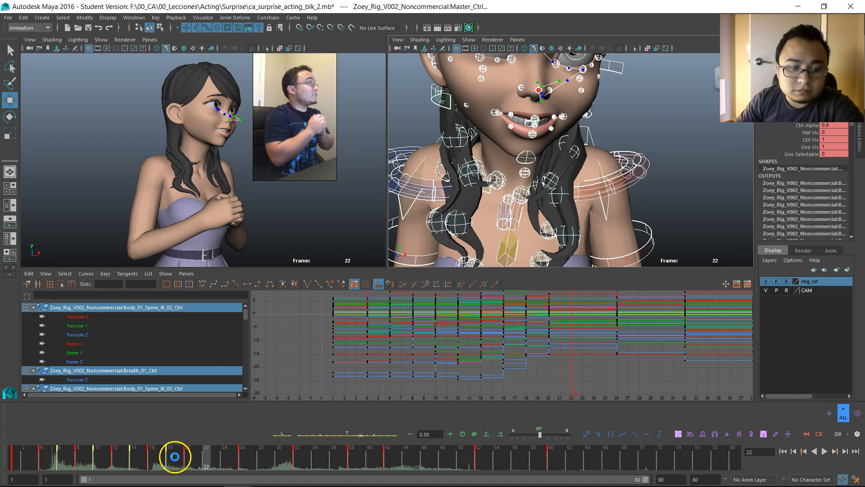
pyautogui.press('.')
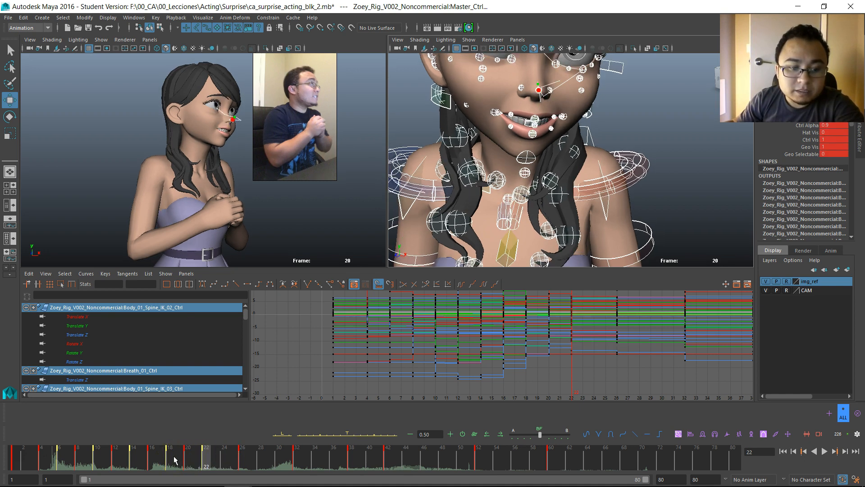
pyautogui.press(',')
pyautogui.press(',')
pyautogui.press(',')
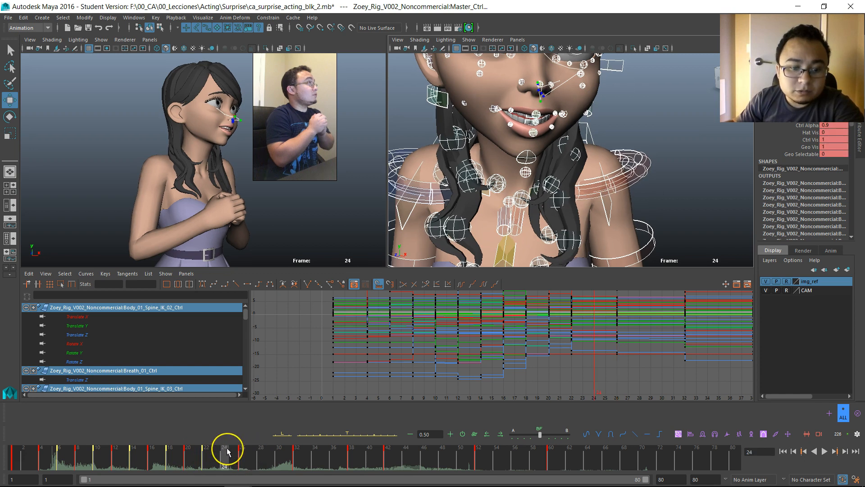
pyautogui.press('.')
pyautogui.press('.')
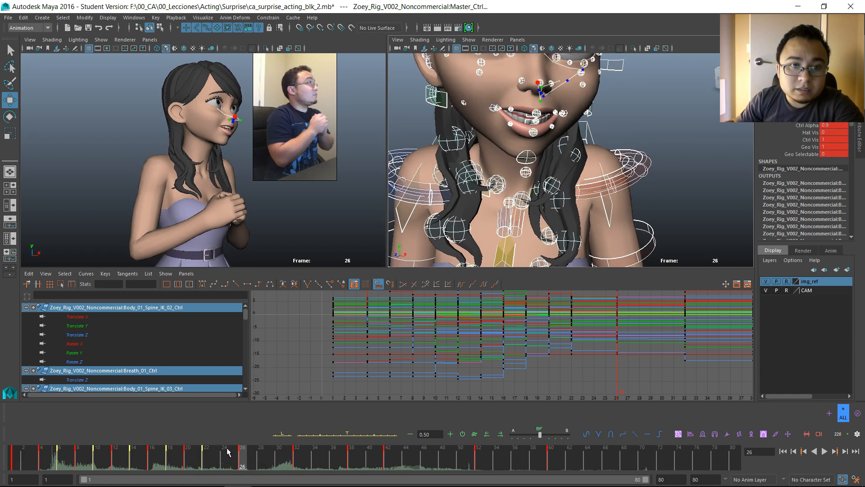
# Move the all-control breakdown from frame 22 to frame 23 and compare it with the neighbouring poses
pyautogui.click(211, 453)
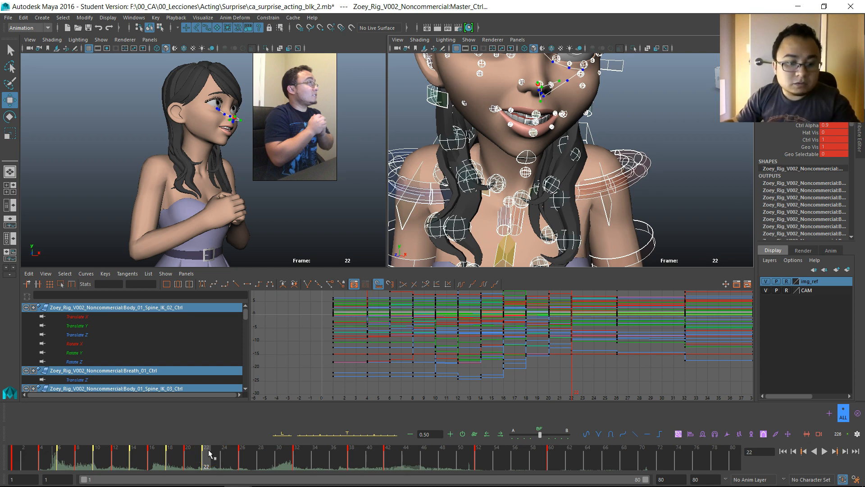
pyautogui.moveTo(209, 453)
pyautogui.mouseDown()
pyautogui.moveTo(184, 455)
pyautogui.moveTo(250, 456)
pyautogui.moveTo(166, 457)
pyautogui.moveTo(221, 461)
pyautogui.mouseUp()
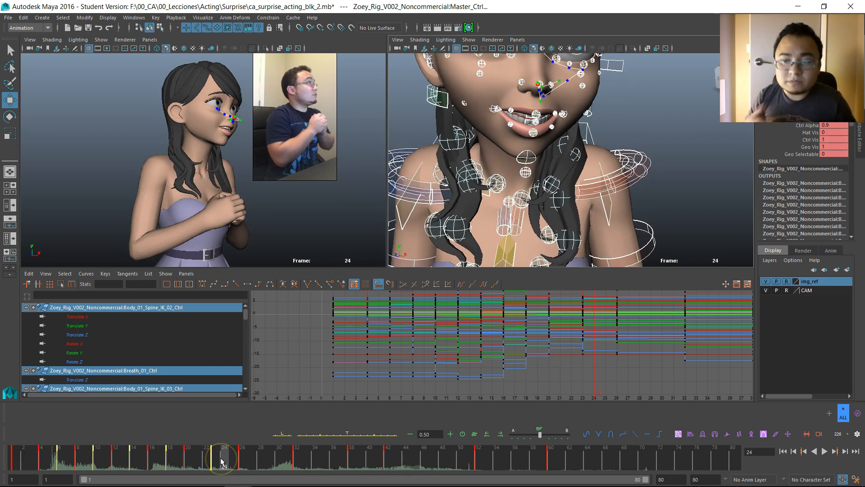
pyautogui.press(',')
pyautogui.press(',')
pyautogui.press('.')
pyautogui.press('.')
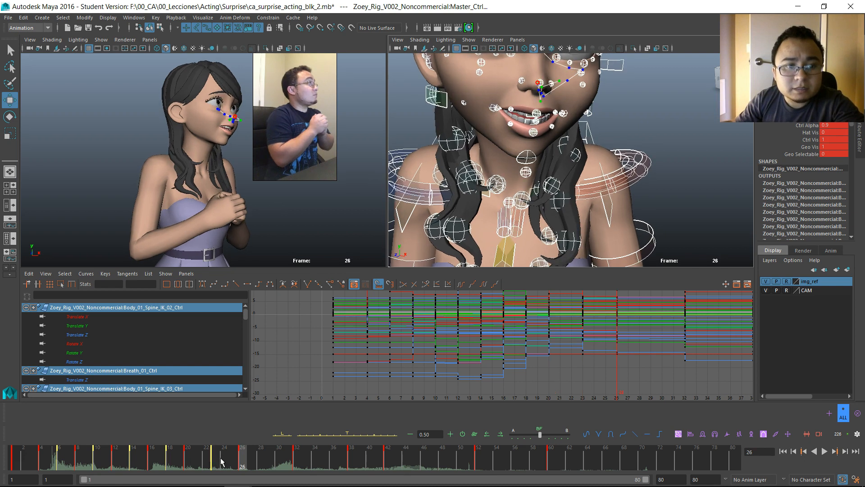
# Examine the upper neck control's Rotate X curve from the side, checking the frame 23 key against frames 20 and 26
pyautogui.click(615, 119)
pyautogui.keyDown('alt'); pyautogui.moveTo(532, 155); pyautogui.dragTo(531, 107); pyautogui.keyUp('alt')
pyautogui.click(533, 92)
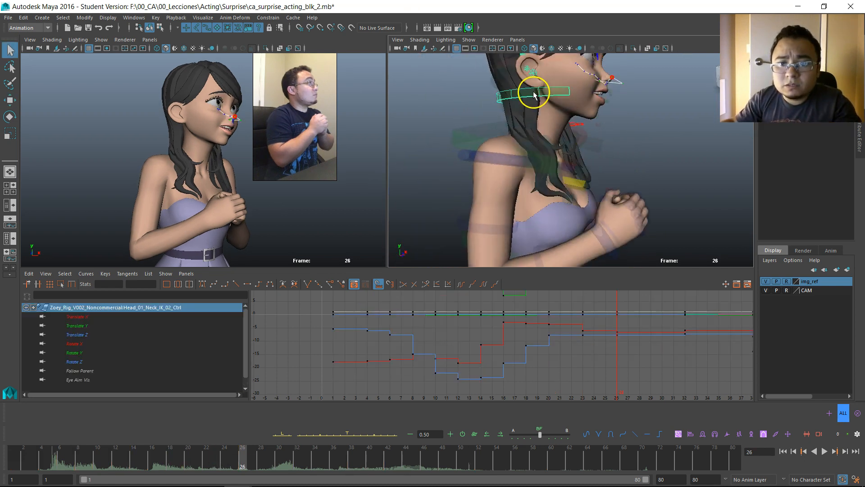
pyautogui.press('e')
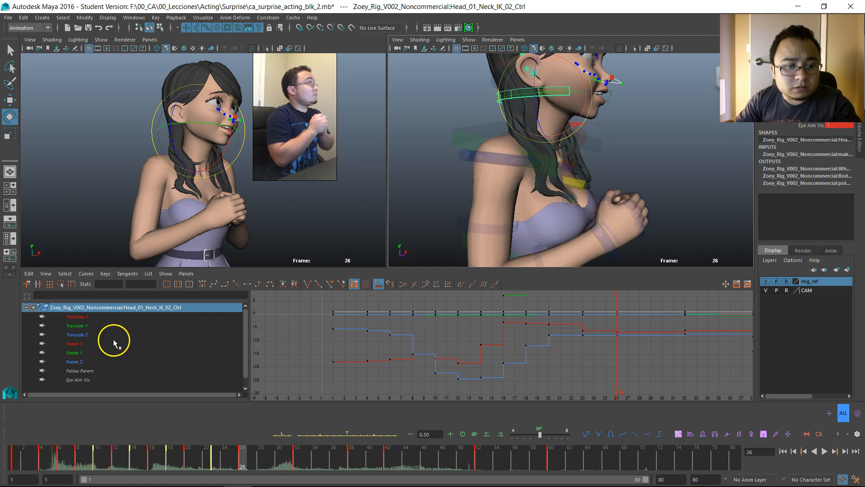
pyautogui.click(89, 344)
pyautogui.keyDown('alt'); pyautogui.moveTo(302, 334); pyautogui.dragTo(607, 358, button='right'); pyautogui.keyUp('alt')
pyautogui.keyDown('alt'); pyautogui.moveTo(607, 357); pyautogui.dragTo(456, 338, button='middle'); pyautogui.keyUp('alt')
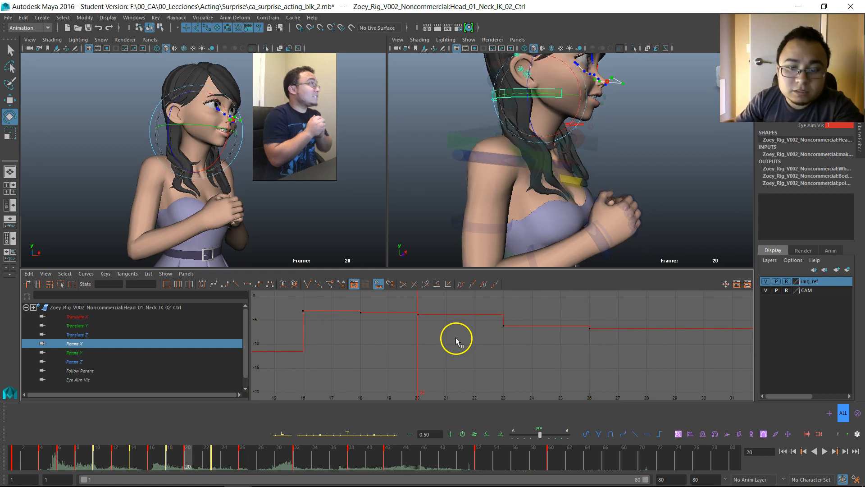
pyautogui.press('.')
pyautogui.moveTo(527, 309); pyautogui.dragTo(486, 339)
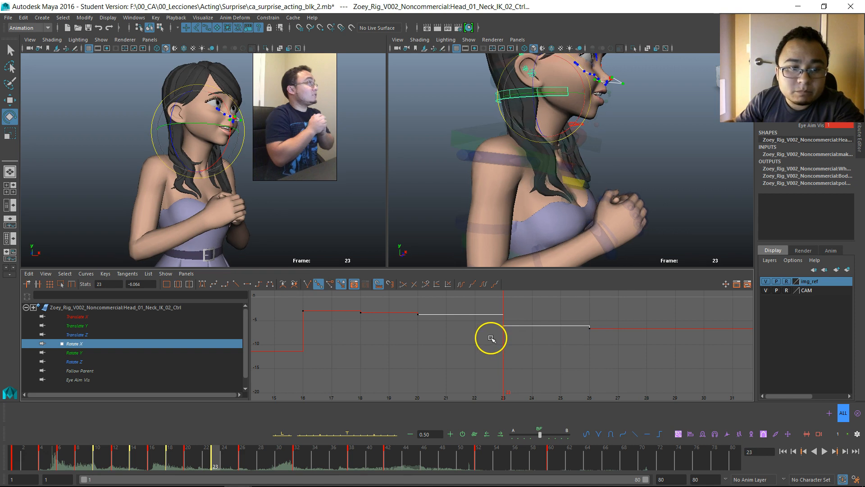
pyautogui.press('.')
pyautogui.press('.')
# Select both clavicle controls from the back and display only their Rotate Z curves around frames 14 to 27
pyautogui.keyDown('alt'); pyautogui.moveTo(564, 232); pyautogui.dragTo(559, 183); pyautogui.keyUp('alt')
pyautogui.press('q')
pyautogui.click(548, 174)
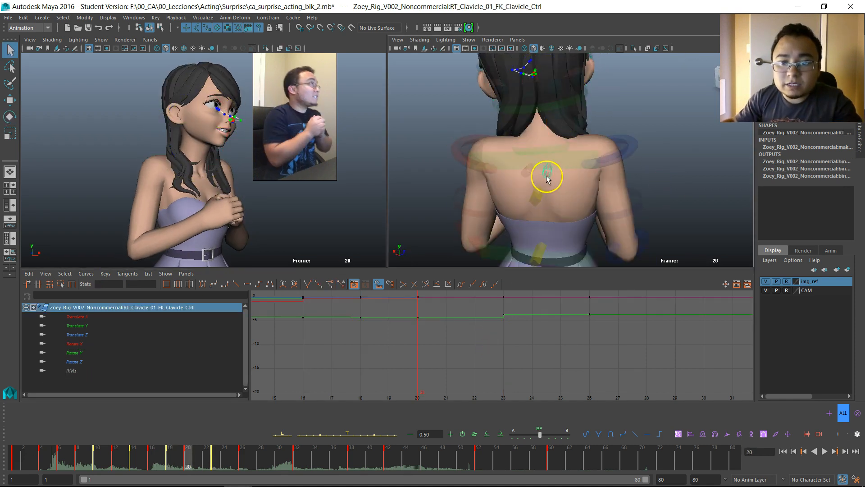
pyautogui.keyDown('shift'); pyautogui.click(529, 175); pyautogui.keyUp('shift')
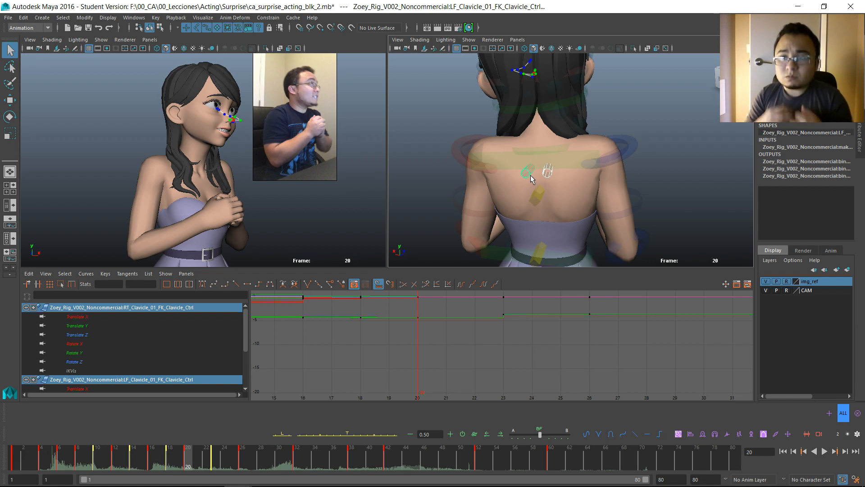
pyautogui.click(139, 353)
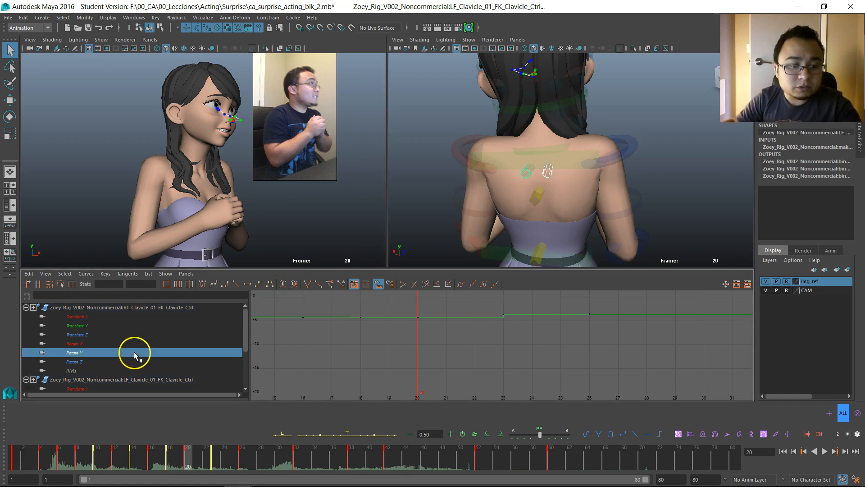
pyautogui.click(140, 361)
pyautogui.scroll(-3, 140, 356)
pyautogui.click(131, 370)
pyautogui.press('f')
pyautogui.keyDown('alt'); pyautogui.keyDown('shift'); pyautogui.moveTo(440, 353); pyautogui.dragTo(524, 352, button='right'); pyautogui.keyUp('shift'); pyautogui.keyUp('alt')
pyautogui.keyDown('alt'); pyautogui.moveTo(531, 367); pyautogui.dragTo(491, 343, button='middle'); pyautogui.keyUp('alt')
# Lower both clavicles' Rotate Z keys at frame 18 to about 15
pyautogui.press(',')
pyautogui.press(',')
pyautogui.press('.')
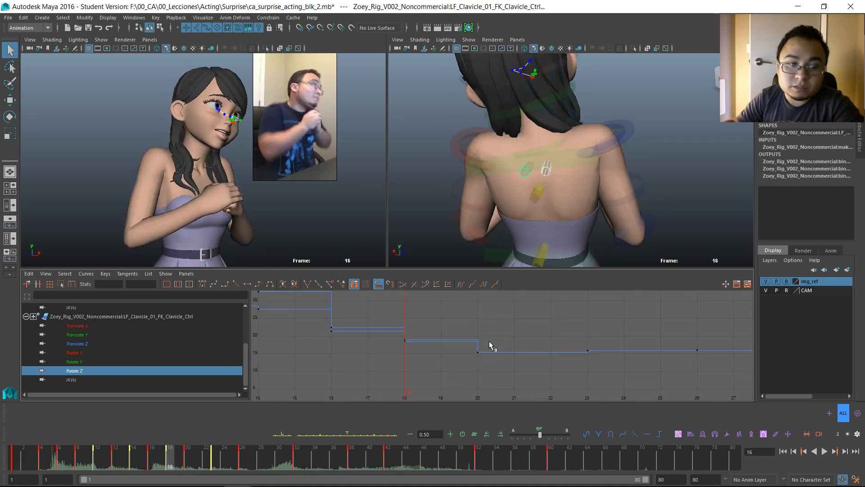
pyautogui.click(404, 336)
pyautogui.press('w')
pyautogui.keyDown('shift'); pyautogui.moveTo(409, 321); pyautogui.dragTo(409, 334, button='middle'); pyautogui.keyUp('shift')
# Lower both clavicles' Rotate Z keys at frame 20 to about 13.5
pyautogui.moveTo(496, 334); pyautogui.dragTo(464, 367)
pyautogui.keyDown('shift'); pyautogui.moveTo(469, 364); pyautogui.dragTo(466, 369, button='middle'); pyautogui.keyUp('shift')
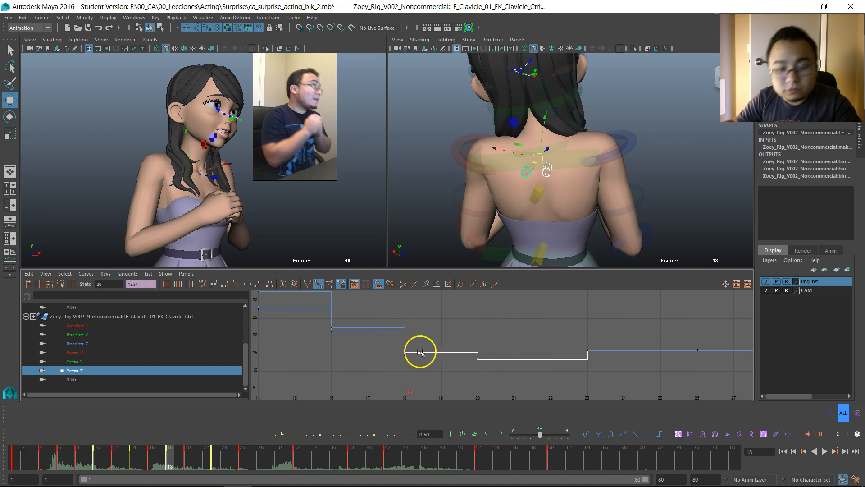
pyautogui.press('.')
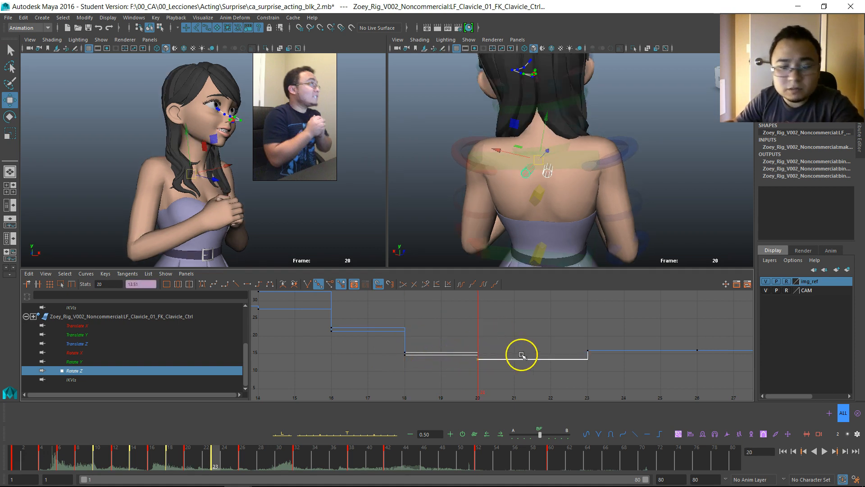
# Lower both clavicles' Rotate Z keys at frame 23 to about 15.3 and review the shoulder motion through frame 25
pyautogui.press('.')
pyautogui.keyDown('alt'); pyautogui.moveTo(588, 338); pyautogui.dragTo(538, 318, button='middle'); pyautogui.keyUp('alt')
pyautogui.keyDown('alt'); pyautogui.keyDown('shift'); pyautogui.moveTo(539, 315); pyautogui.dragTo(537, 303, button='right'); pyautogui.keyUp('shift'); pyautogui.keyUp('alt')
pyautogui.moveTo(555, 334); pyautogui.dragTo(521, 307)
pyautogui.keyDown('shift'); pyautogui.moveTo(524, 310); pyautogui.dragTo(525, 316, button='middle'); pyautogui.keyUp('shift')
pyautogui.moveTo(139, 456); pyautogui.dragTo(213, 448)
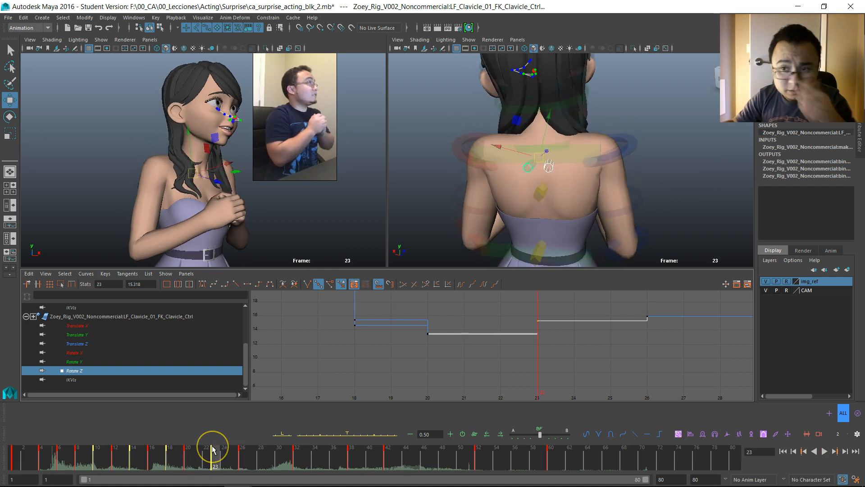
pyautogui.scroll(-3, 506, 355)
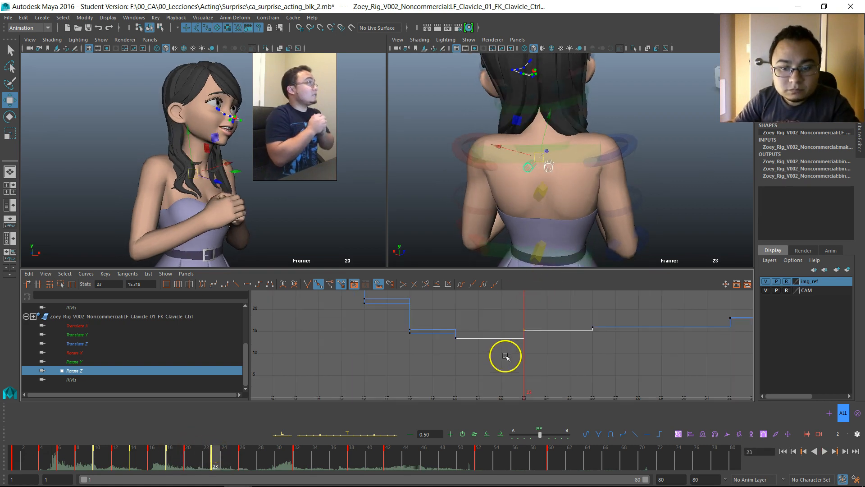
pyautogui.scroll(-4, 509, 351)
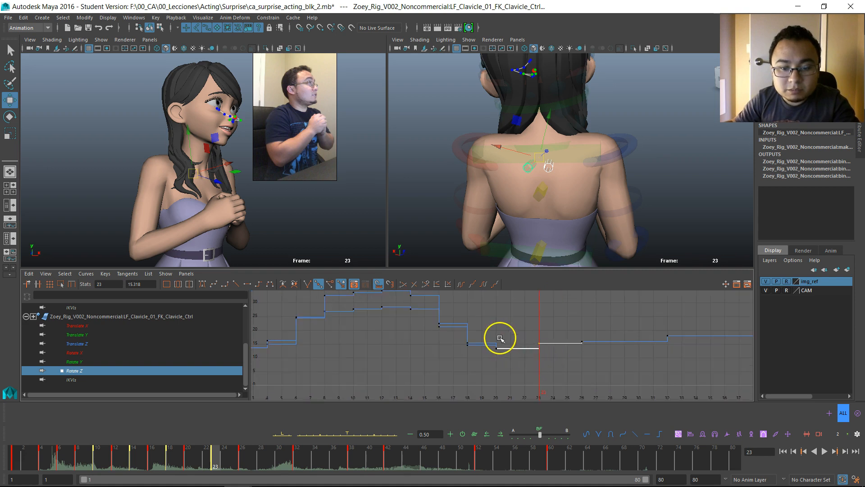
pyautogui.scroll(3, 535, 351)
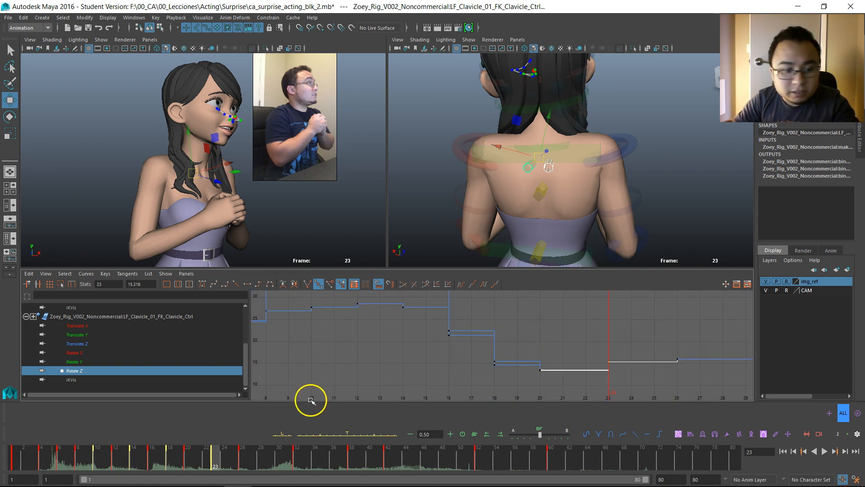
pyautogui.moveTo(145, 453); pyautogui.dragTo(234, 460)
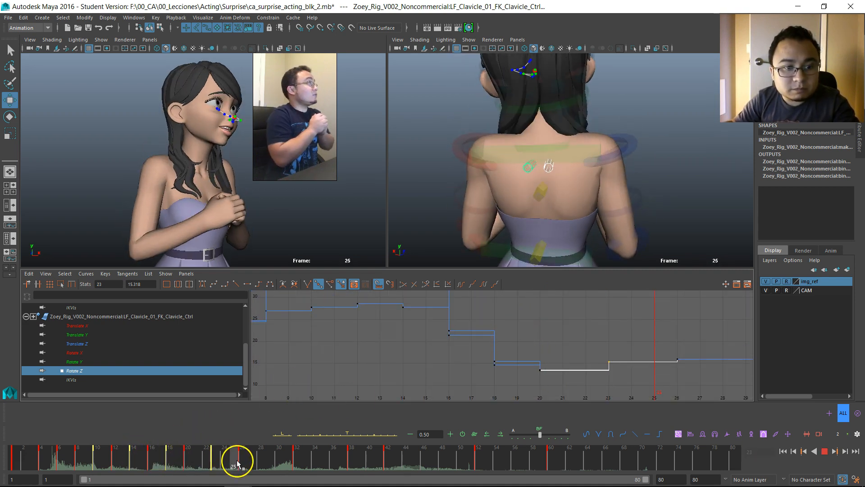
# Display only the right clavicle's Rotate Y curve and go to its key at frame 23
pyautogui.scroll(3, 80, 368)
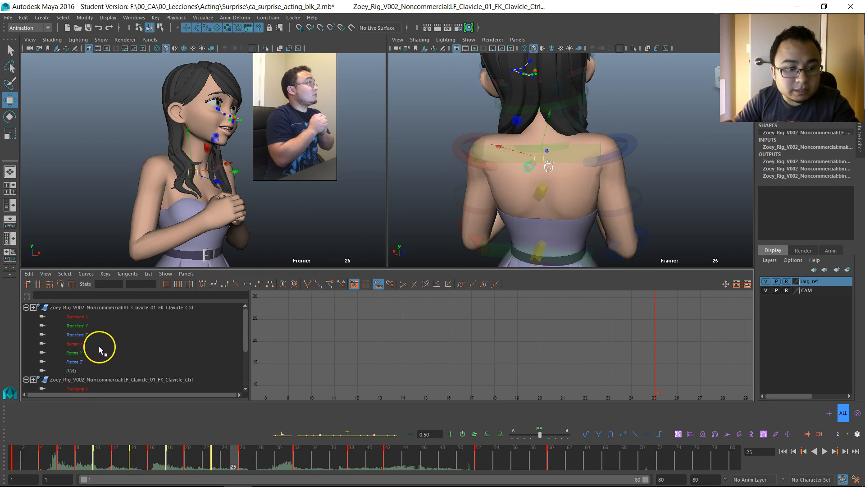
pyautogui.click(86, 353)
pyautogui.press('f')
pyautogui.keyDown('alt'); pyautogui.moveTo(492, 355); pyautogui.dragTo(547, 348, button='middle'); pyautogui.keyUp('alt')
pyautogui.keyDown('alt'); pyautogui.keyDown('shift'); pyautogui.moveTo(484, 356); pyautogui.dragTo(535, 375, button='right'); pyautogui.keyUp('shift'); pyautogui.keyUp('alt')
pyautogui.keyDown('alt'); pyautogui.moveTo(536, 375); pyautogui.dragTo(509, 322, button='middle'); pyautogui.keyUp('alt')
pyautogui.press(',')
pyautogui.press(',')
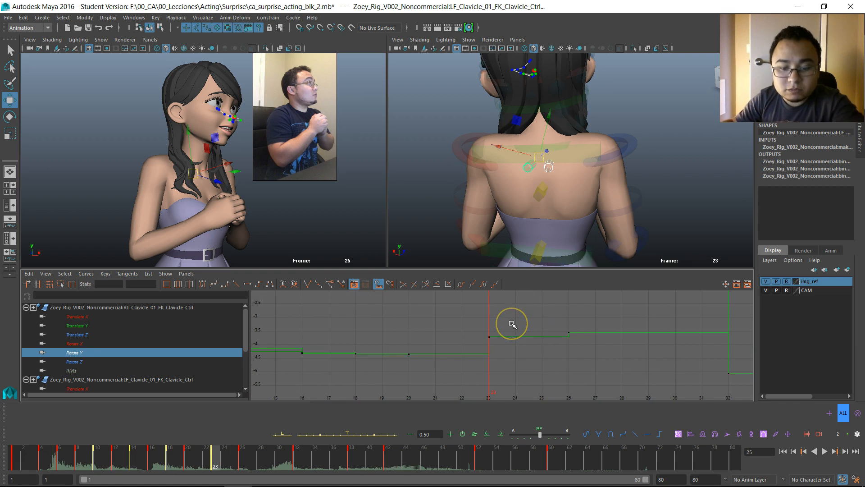
# Raise the clavicle's Rotate Y key at frame 20 to about -4 and the one at frame 18 to about -4.2
pyautogui.moveTo(455, 342); pyautogui.dragTo(391, 368)
pyautogui.moveTo(390, 368); pyautogui.dragTo(396, 361, button='middle')
pyautogui.press(',')
pyautogui.press(',')
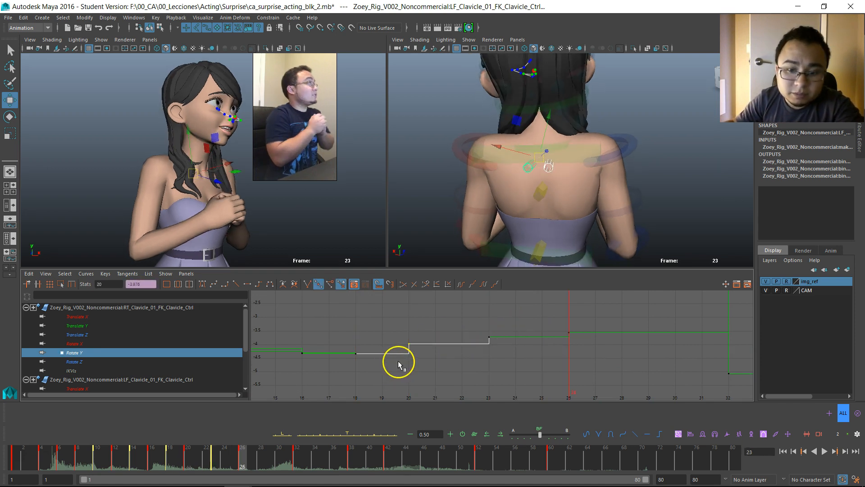
pyautogui.press('.')
pyautogui.moveTo(369, 349); pyautogui.dragTo(346, 369)
pyautogui.moveTo(347, 369); pyautogui.dragTo(349, 366, button='middle')
# Step through the key poses, play the animation and scrub to frame 32 to check the shoulder motion
pyautogui.press('.')
pyautogui.press('.')
pyautogui.press('.')
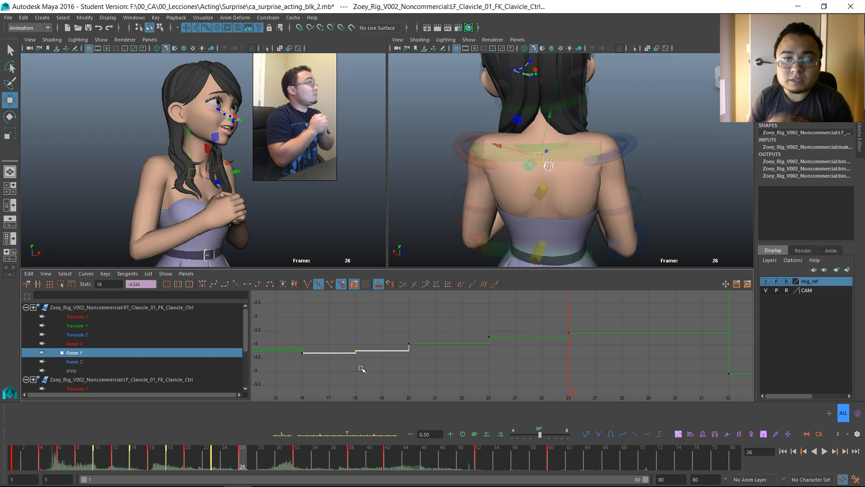
pyautogui.press(',')
pyautogui.press(',')
pyautogui.press(',')
pyautogui.press(',')
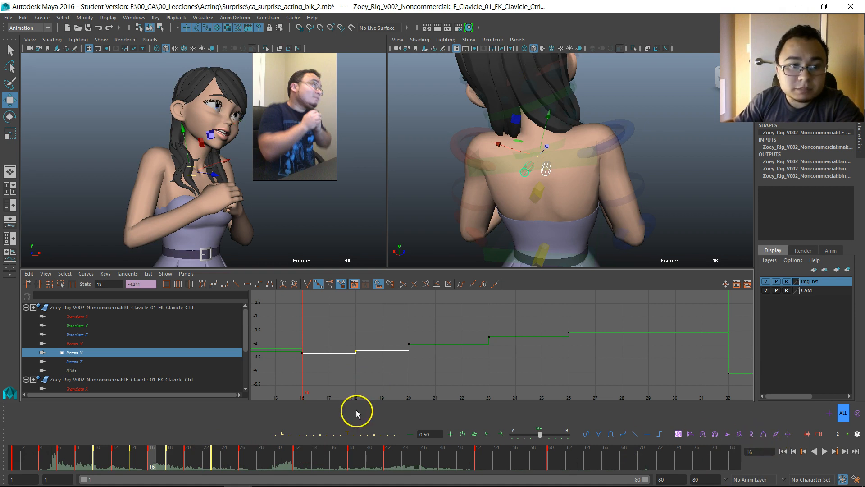
pyautogui.hotkey('alt', 'v')
pyautogui.moveTo(150, 454); pyautogui.dragTo(294, 456)
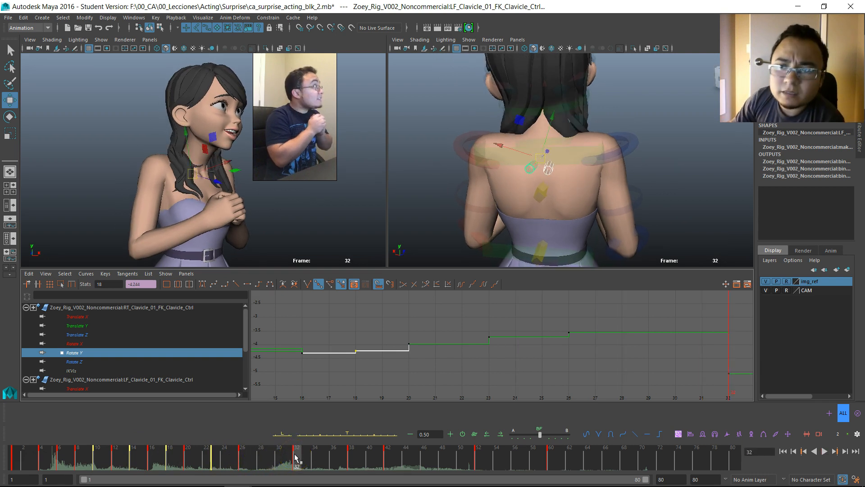
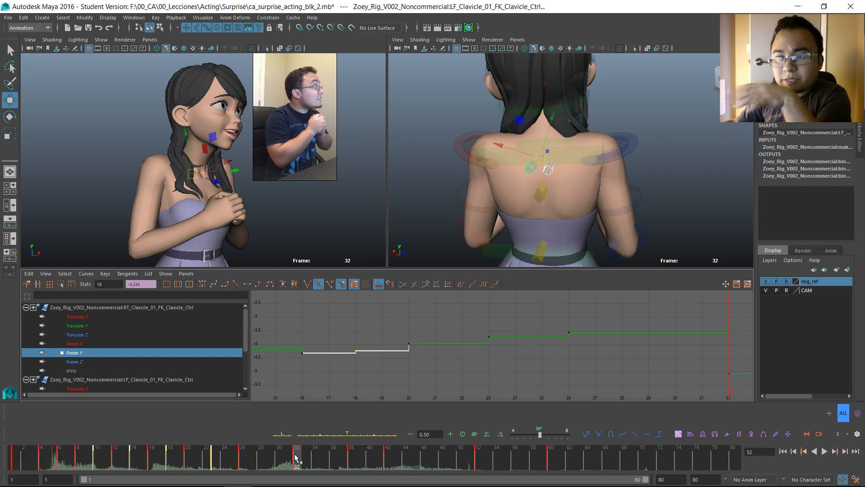
# Select the neck base control and lower its Rotate X key at frame 32 to 7.7
pyautogui.keyDown('alt'); pyautogui.moveTo(601, 132); pyautogui.dragTo(506, 139); pyautogui.keyUp('alt')
pyautogui.click(512, 139)
pyautogui.press('e')
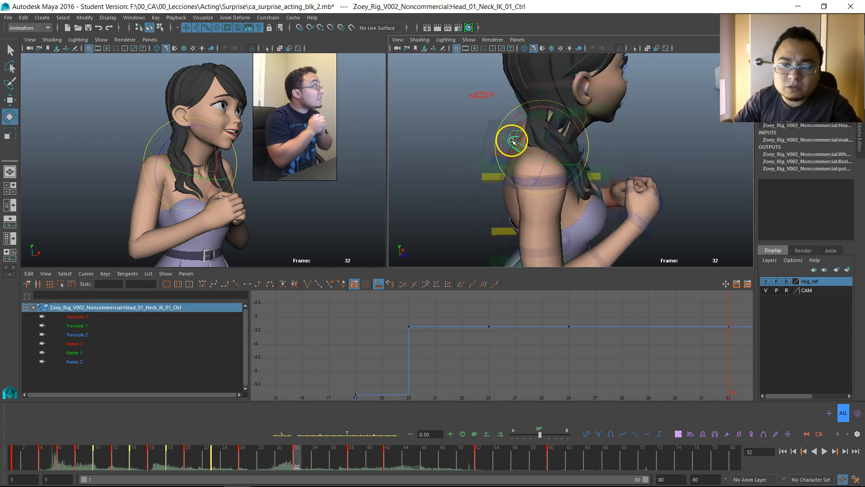
pyautogui.click(110, 345)
pyautogui.press('f')
pyautogui.keyDown('alt'); pyautogui.keyDown('shift'); pyautogui.moveTo(471, 346); pyautogui.dragTo(502, 345, button='right'); pyautogui.keyUp('shift'); pyautogui.keyUp('alt')
pyautogui.moveTo(547, 322); pyautogui.dragTo(507, 301)
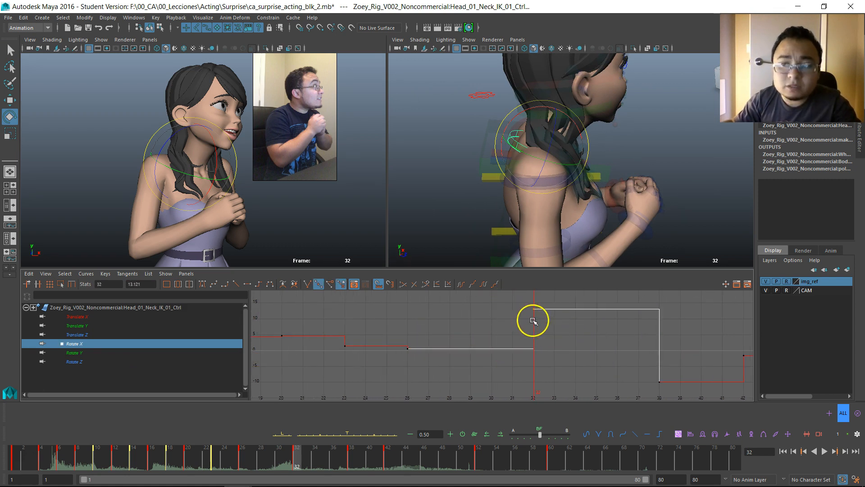
pyautogui.moveTo(538, 321); pyautogui.dragTo(535, 340, button='middle')
pyautogui.press('q')
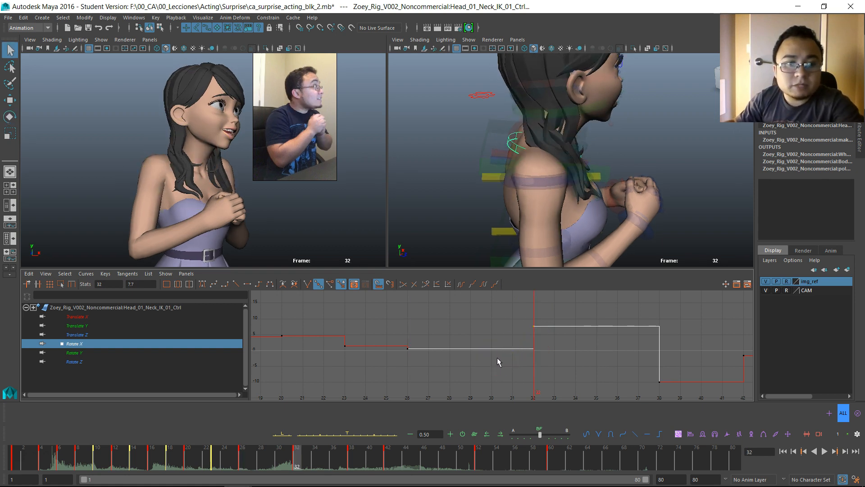
# Lower the upper spine tweak control's Translate Y keys at frame 8 to about 0.2 and at frame 18 to about 0.03
pyautogui.keyDown('alt'); pyautogui.moveTo(503, 211); pyautogui.dragTo(495, 162); pyautogui.keyUp('alt')
pyautogui.click(483, 164)
pyautogui.press('a')
pyautogui.keyDown('alt'); pyautogui.moveTo(458, 327); pyautogui.dragTo(558, 344, button='middle'); pyautogui.keyUp('alt')
pyautogui.press('w')
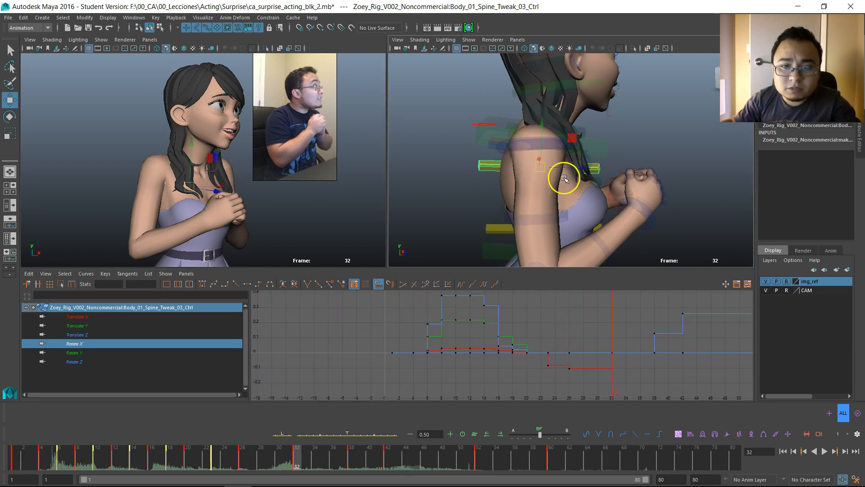
pyautogui.click(79, 326)
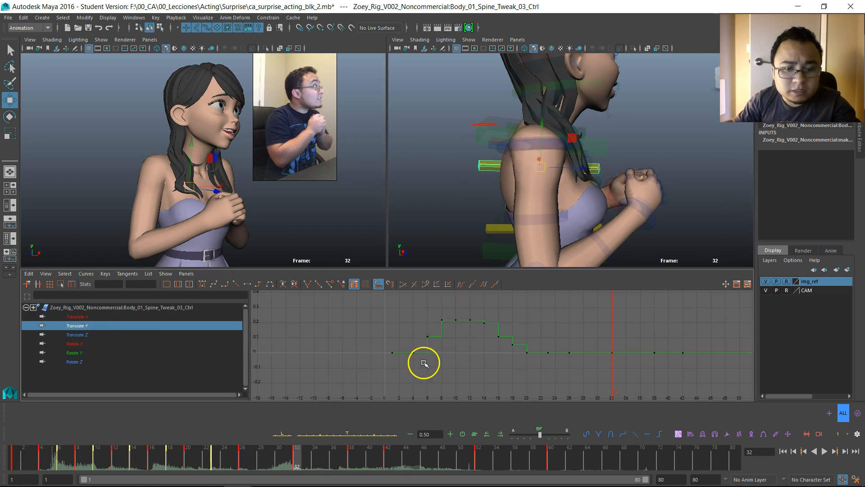
pyautogui.click(488, 301)
pyautogui.moveTo(489, 301); pyautogui.dragTo(489, 310, button='middle')
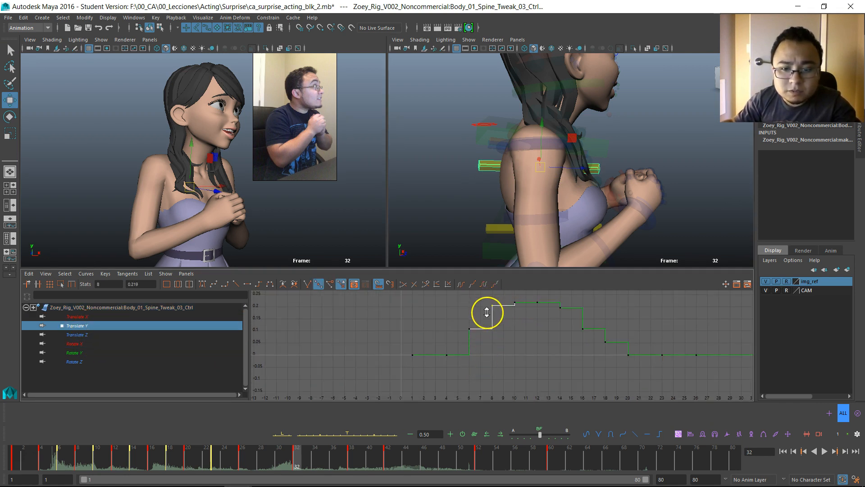
pyautogui.click(606, 341)
pyautogui.keyDown('shift'); pyautogui.moveTo(607, 334); pyautogui.dragTo(606, 339, button='middle'); pyautogui.keyUp('shift')
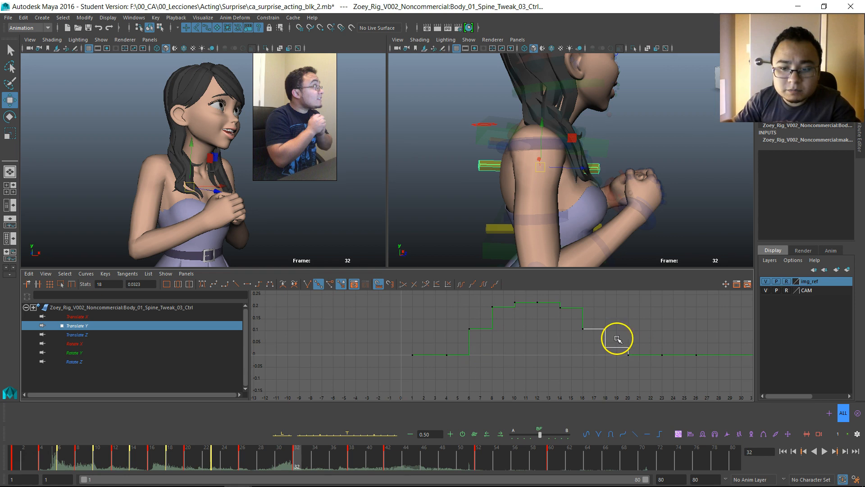
pyautogui.press('q')
# Play the animation, scrub to frame 28 to review the settle, and clear the selection
pyautogui.click(128, 460)
pyautogui.hotkey('alt', 'v')
pyautogui.moveTo(208, 460)
pyautogui.mouseDown()
pyautogui.moveTo(251, 451)
pyautogui.moveTo(129, 445)
pyautogui.moveTo(309, 458)
pyautogui.moveTo(258, 452)
pyautogui.mouseUp()
pyautogui.click(719, 241)
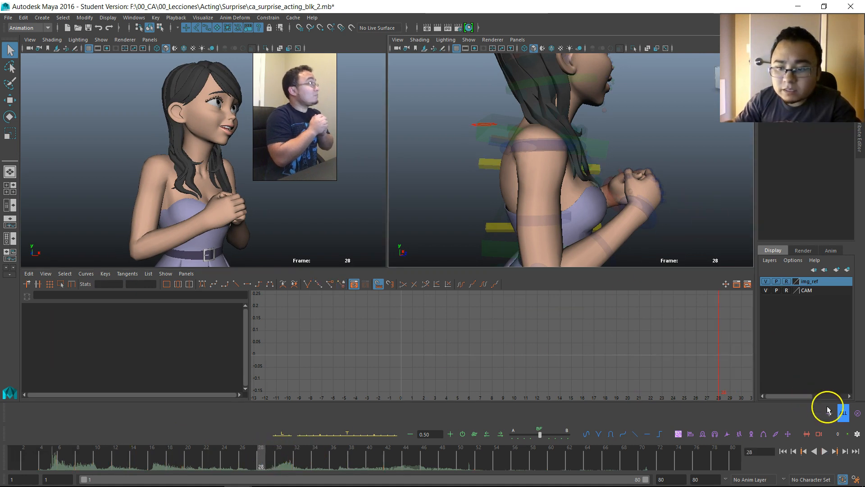
# Select all the character's controls and step through the key poses between frames 6 and 23
pyautogui.click(844, 412)
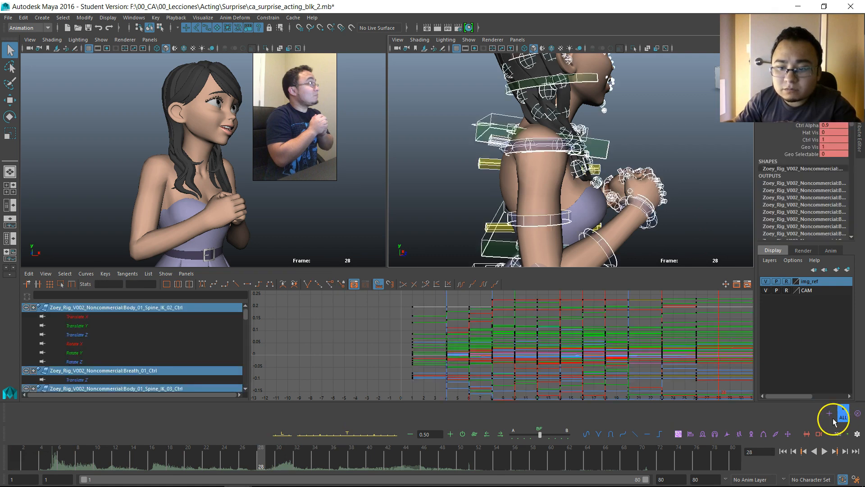
pyautogui.click(215, 455)
pyautogui.press(',')
pyautogui.press(',')
pyautogui.press(',')
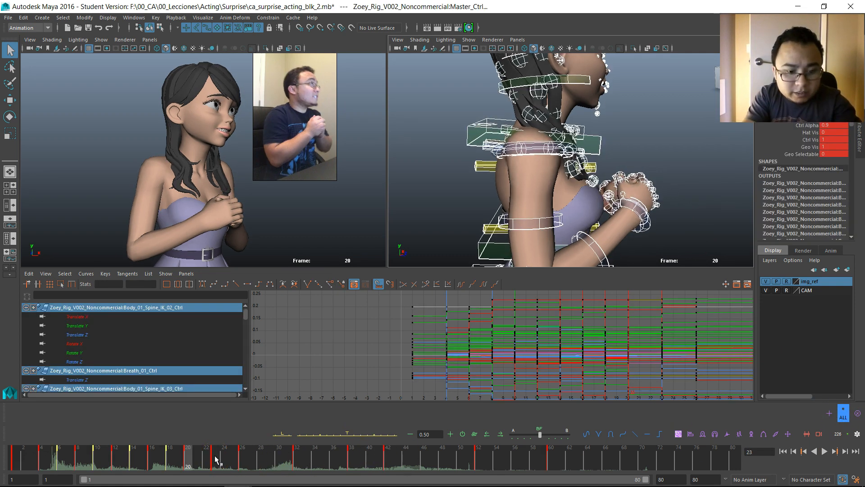
pyautogui.press(',')
pyautogui.press(',')
pyautogui.press(',')
pyautogui.press(',')
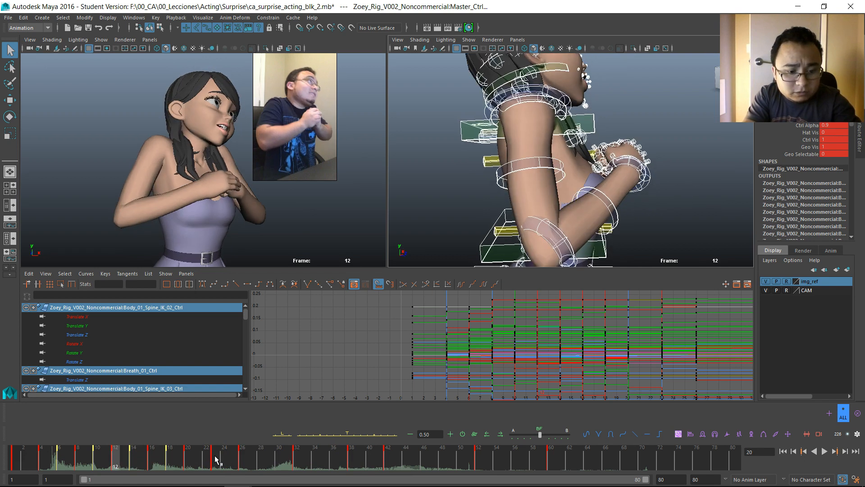
pyautogui.press('.')
pyautogui.press('.')
pyautogui.press('.')
pyautogui.press('.')
pyautogui.press('.')
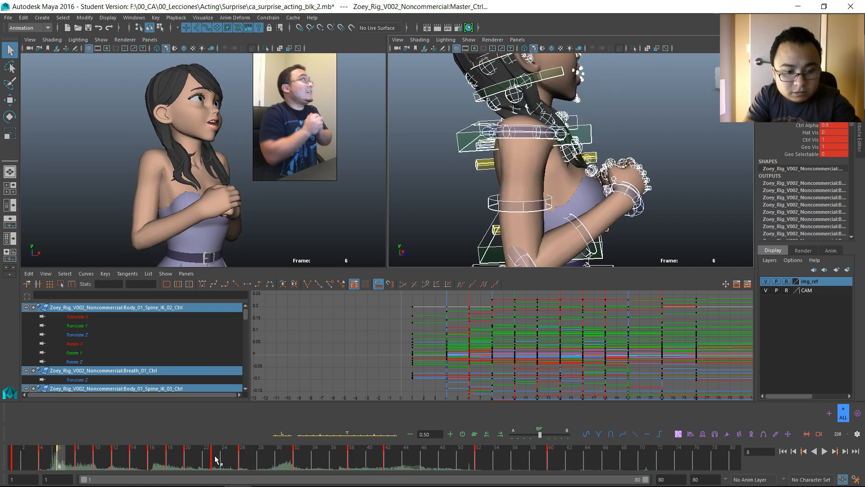
pyautogui.press('.')
pyautogui.press('.')
pyautogui.press('.')
pyautogui.press('.')
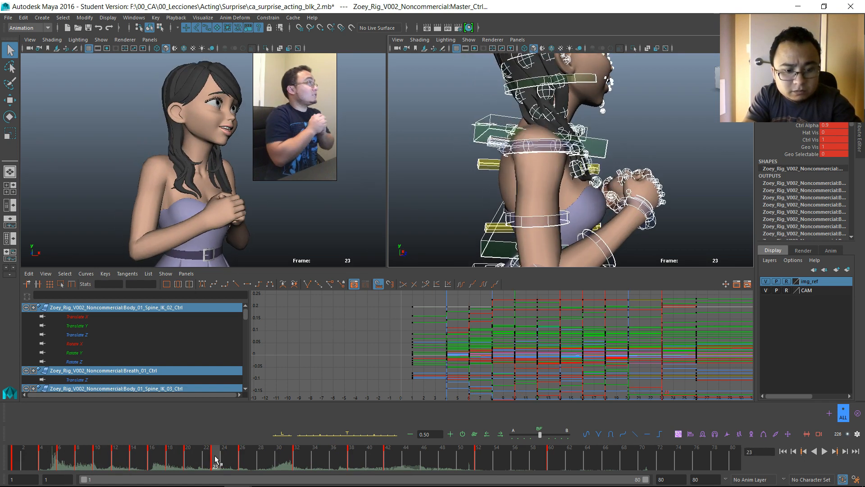
# Add breakdown poses on all controls, one at frame 28 favouring the previous pose and one at frame 30 favouring the next
pyautogui.moveTo(294, 450); pyautogui.dragTo(259, 454)
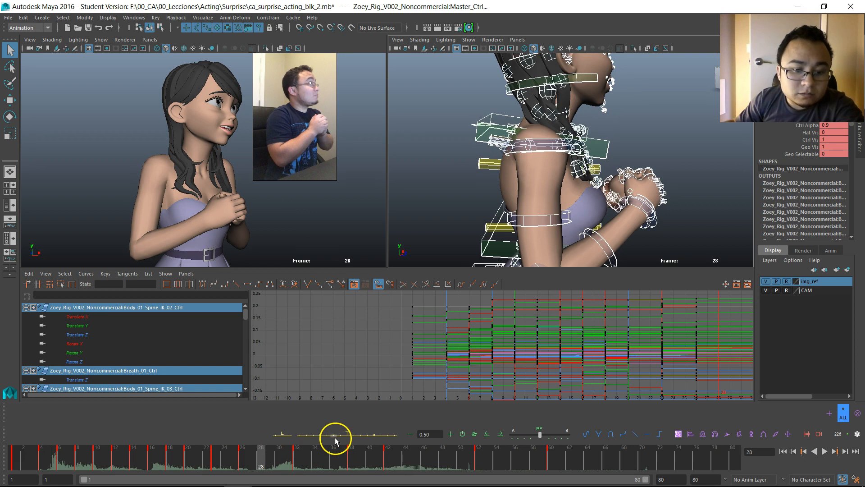
pyautogui.click(278, 453)
pyautogui.press('.')
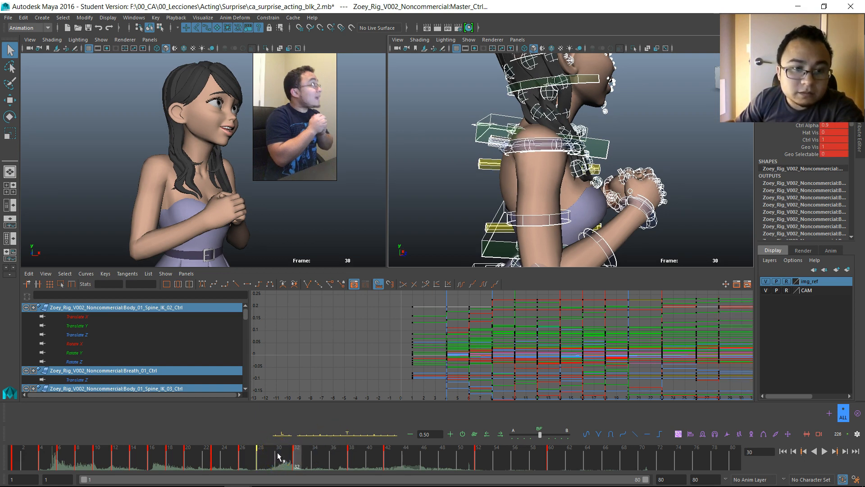
pyautogui.click(278, 455)
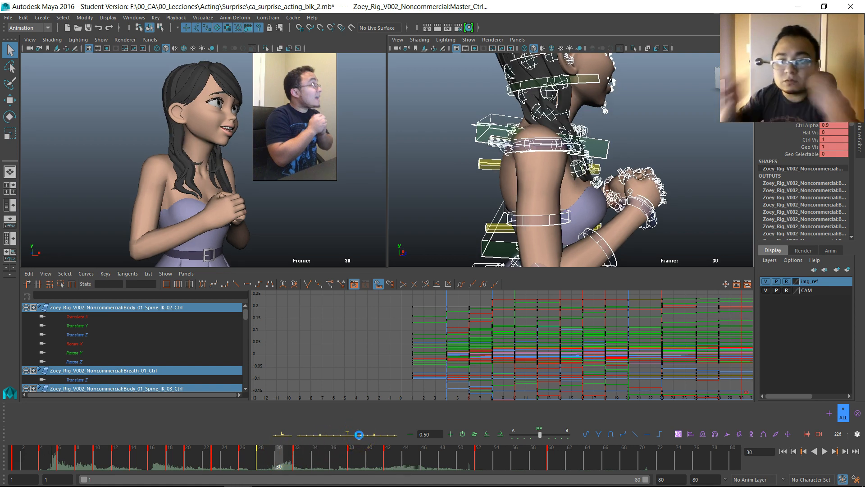
pyautogui.click(359, 437)
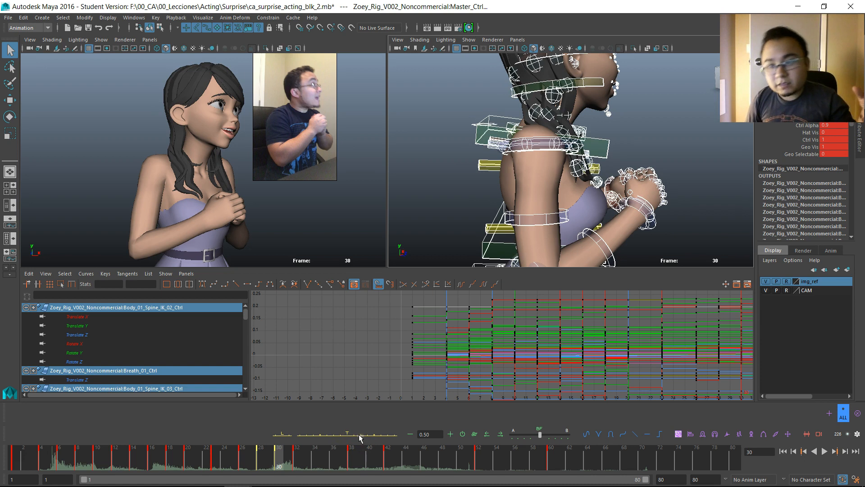
pyautogui.press(',')
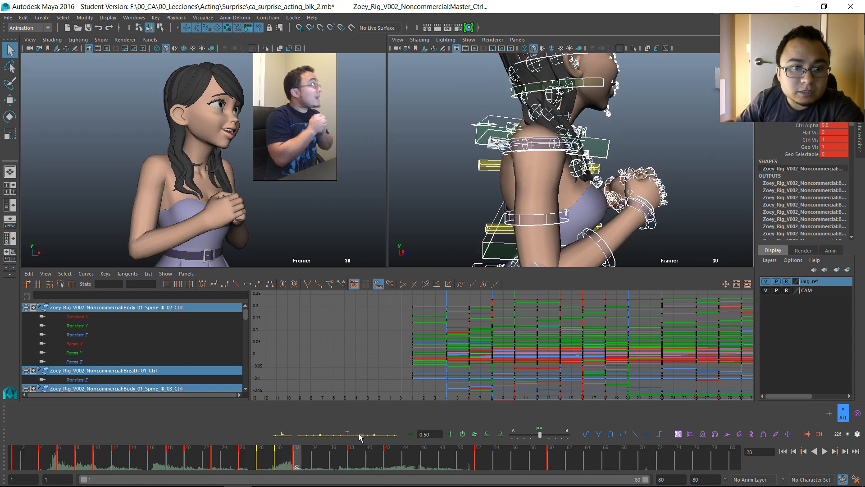
pyautogui.press('.')
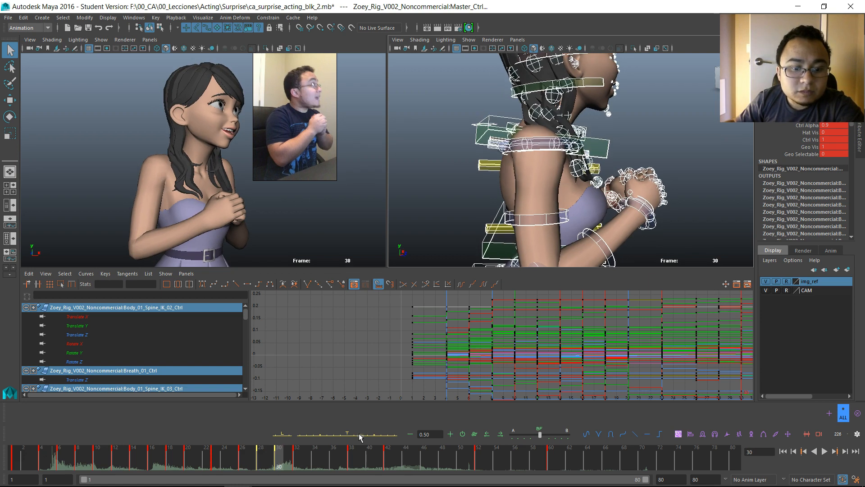
# Select the neck base control and raise its Rotate X key at frame 28 to about 4.4
pyautogui.keyDown('alt'); pyautogui.moveTo(556, 219); pyautogui.dragTo(518, 162); pyautogui.keyUp('alt')
pyautogui.click(518, 161)
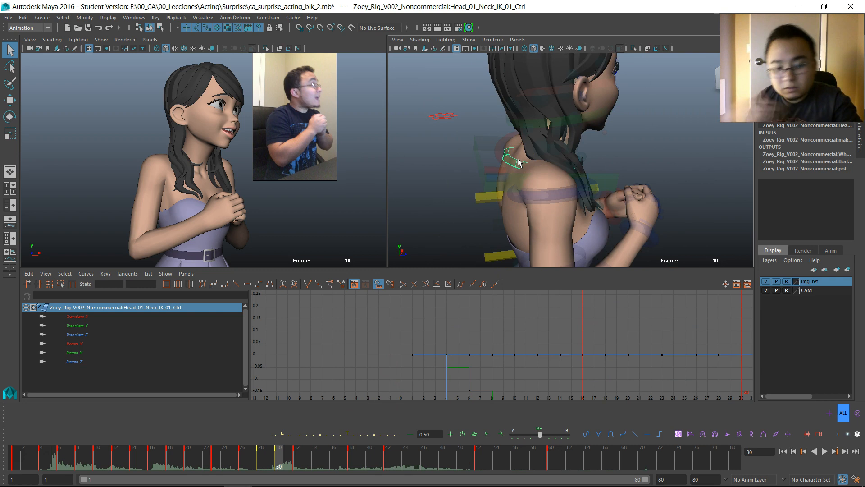
pyautogui.press(',')
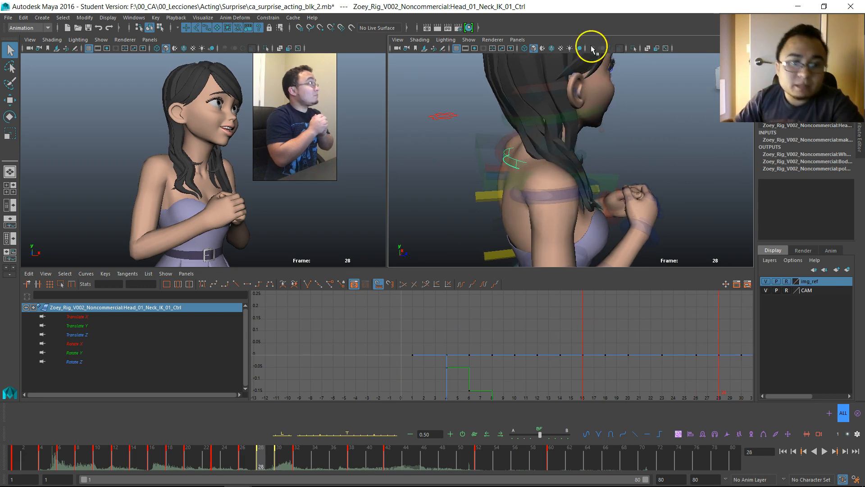
pyautogui.press('e')
pyautogui.click(103, 343)
pyautogui.press('a')
pyautogui.moveTo(465, 346); pyautogui.dragTo(489, 321)
pyautogui.keyDown('alt'); pyautogui.keyDown('shift'); pyautogui.moveTo(482, 328); pyautogui.dragTo(504, 332, button='right'); pyautogui.keyUp('shift'); pyautogui.keyUp('alt')
pyautogui.press(',')
pyautogui.press('.')
pyautogui.moveTo(458, 330); pyautogui.dragTo(422, 359)
pyautogui.moveTo(426, 361); pyautogui.dragTo(426, 351, button='middle')
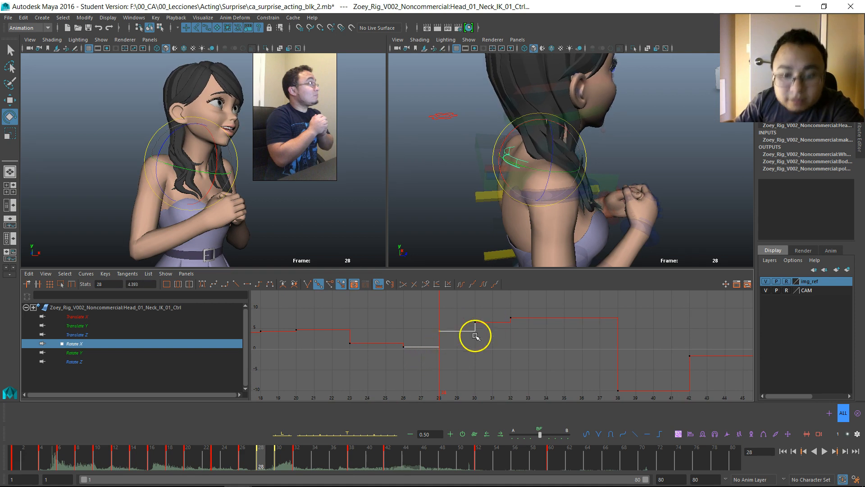
# Raise the neck base control's Rotate X key at frame 30 to about 7.3
pyautogui.press('.')
pyautogui.moveTo(500, 311); pyautogui.dragTo(455, 340)
pyautogui.moveTo(458, 340); pyautogui.dragTo(458, 337, button='middle')
pyautogui.press('.')
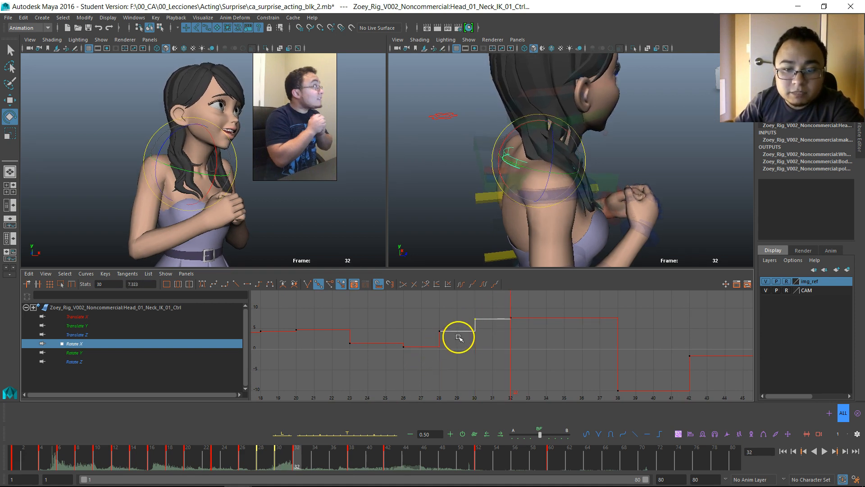
# Select the head control and step back and forth through the poses around frames 26 to 32 to check the head motion
pyautogui.click(580, 189)
pyautogui.click(585, 122)
pyautogui.click(554, 324)
pyautogui.press(',')
pyautogui.press(',')
pyautogui.press(',')
pyautogui.press(',')
pyautogui.press(',')
pyautogui.press(',')
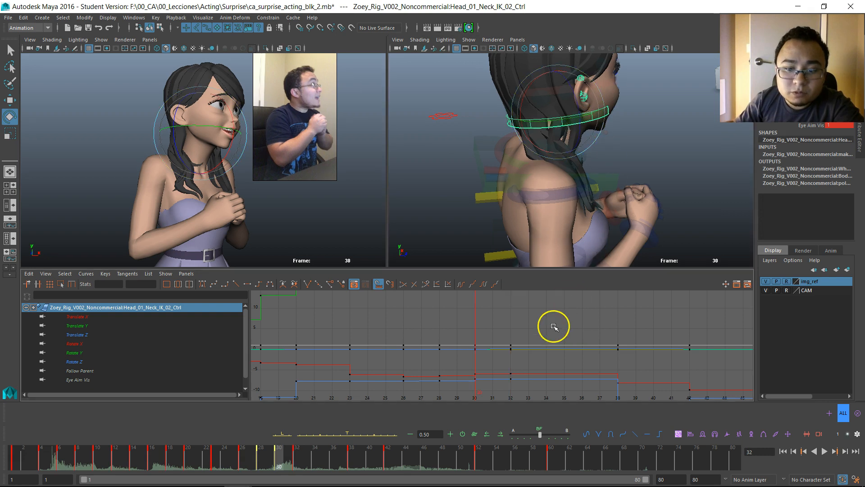
pyautogui.press('.')
pyautogui.press('.')
pyautogui.press(',')
pyautogui.press(',')
pyautogui.press('.')
pyautogui.press(',')
pyautogui.press('.')
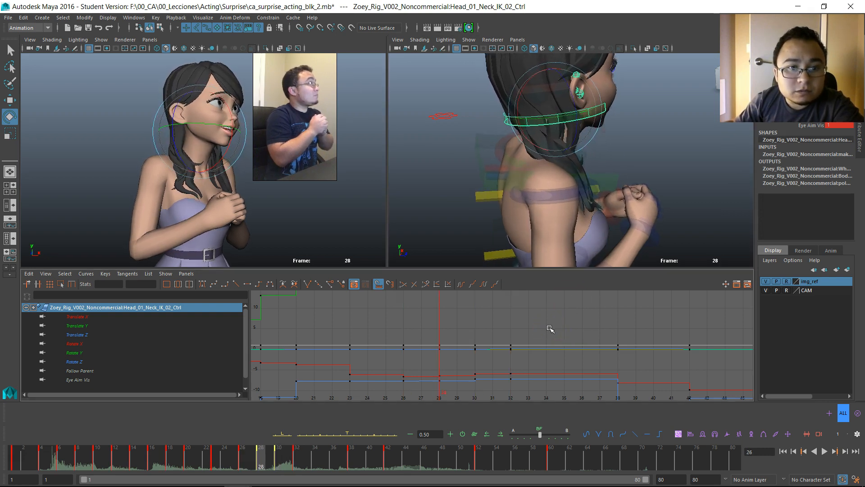
# Isolate the head control's Rotate Z curve and raise its key at frame 28 to about -6.76
pyautogui.click(85, 361)
pyautogui.press('f')
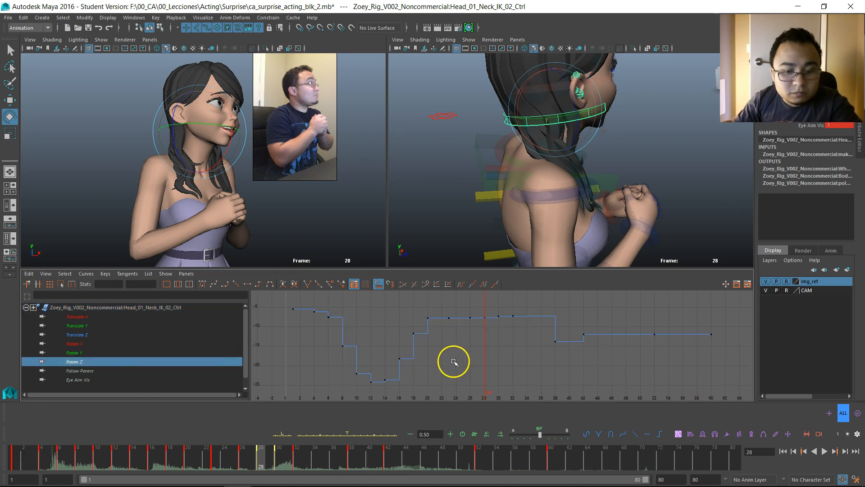
pyautogui.scroll(1, 420, 330)
pyautogui.scroll(1, 435, 346)
pyautogui.keyDown('alt'); pyautogui.moveTo(427, 317); pyautogui.dragTo(459, 351, button='middle'); pyautogui.keyUp('alt')
pyautogui.scroll(1, 472, 343)
pyautogui.moveTo(454, 307); pyautogui.dragTo(434, 338)
pyautogui.moveTo(435, 340)
pyautogui.mouseDown(button='middle')
pyautogui.moveTo(437, 349)
pyautogui.moveTo(441, 327)
pyautogui.mouseUp(button='middle')
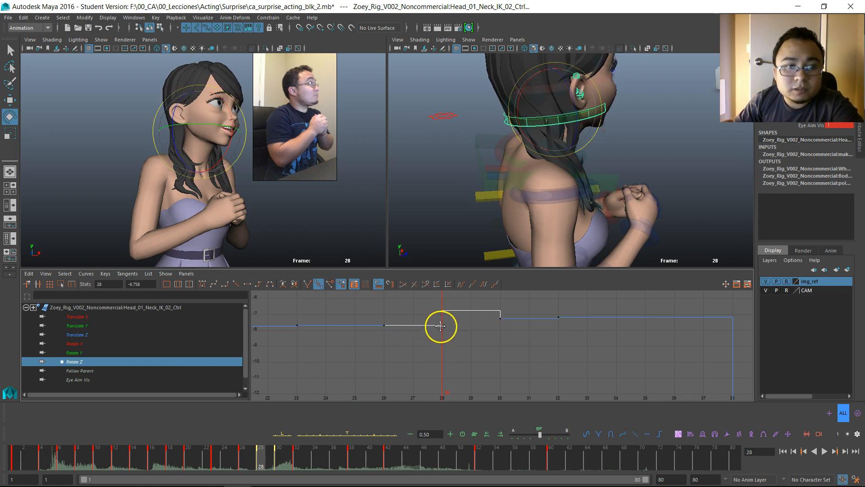
# Raise the head control's Rotate Z keys at frame 30 to about -6.4 and at frame 32 to -6.64
pyautogui.press('.')
pyautogui.moveTo(512, 301); pyautogui.dragTo(485, 334)
pyautogui.moveTo(485, 333); pyautogui.dragTo(487, 322, button='middle')
pyautogui.press('.')
pyautogui.moveTo(570, 300); pyautogui.dragTo(541, 328)
pyautogui.moveTo(541, 329); pyautogui.dragTo(545, 321, button='middle')
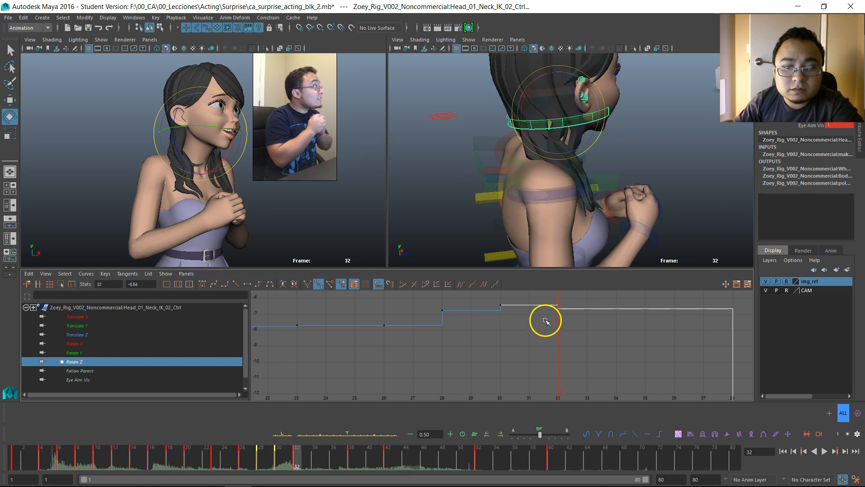
# Step repeatedly between the key poses at frames 26 to 32 to check the head tilt
pyautogui.press(',')
pyautogui.press(',')
pyautogui.press(',')
pyautogui.press('.')
pyautogui.press('.')
pyautogui.press('.')
pyautogui.press(',')
pyautogui.press(',')
pyautogui.press(',')
pyautogui.press('.')
pyautogui.press('.')
pyautogui.press(',')
pyautogui.press(',')
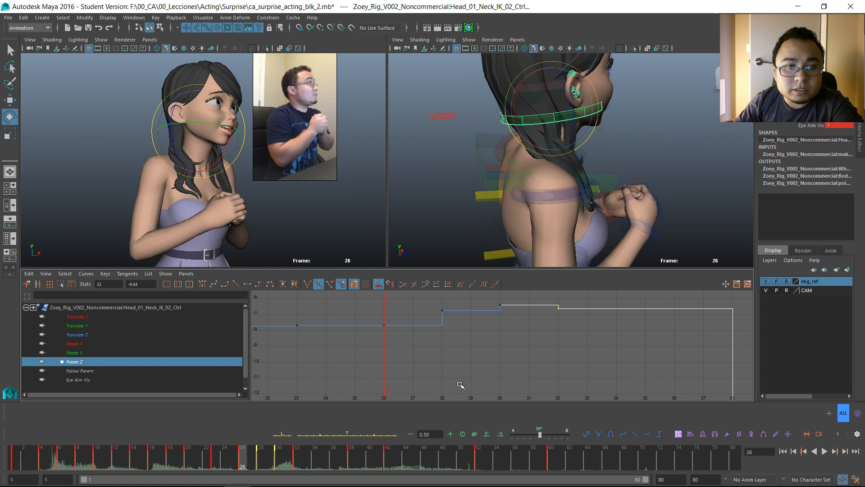
pyautogui.press('.')
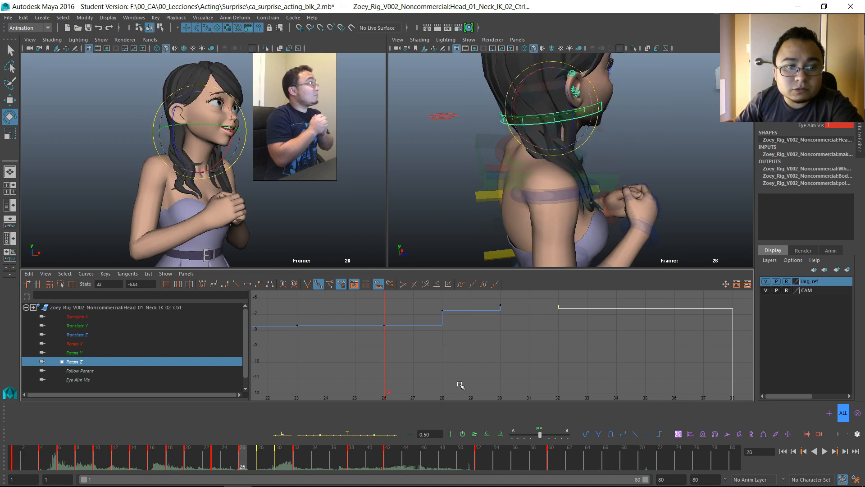
# Select the Spine Tweak 03 control and blend its key at frame 28 toward the frame 26 pose
pyautogui.click(483, 197)
pyautogui.press('a')
pyautogui.keyDown('alt'); pyautogui.moveTo(443, 349); pyautogui.dragTo(452, 316, button='middle'); pyautogui.keyUp('alt')
pyautogui.scroll(3, 458, 328)
pyautogui.press(',')
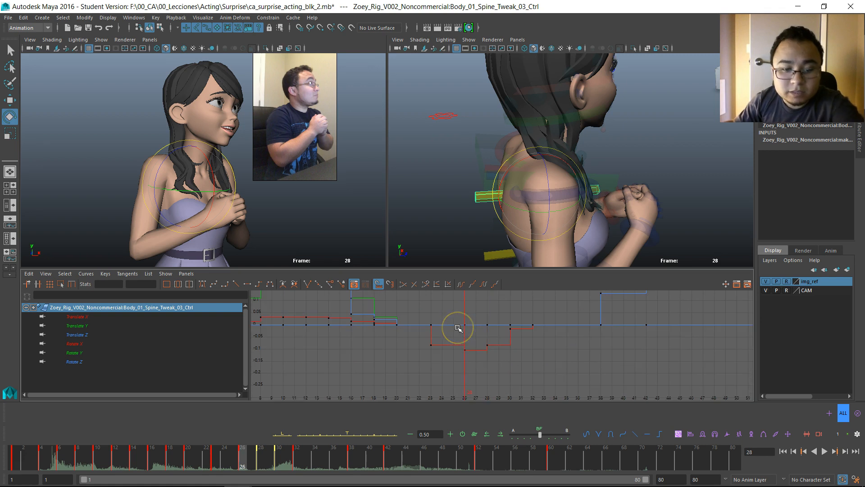
pyautogui.press(',')
pyautogui.press('.')
pyautogui.press('.')
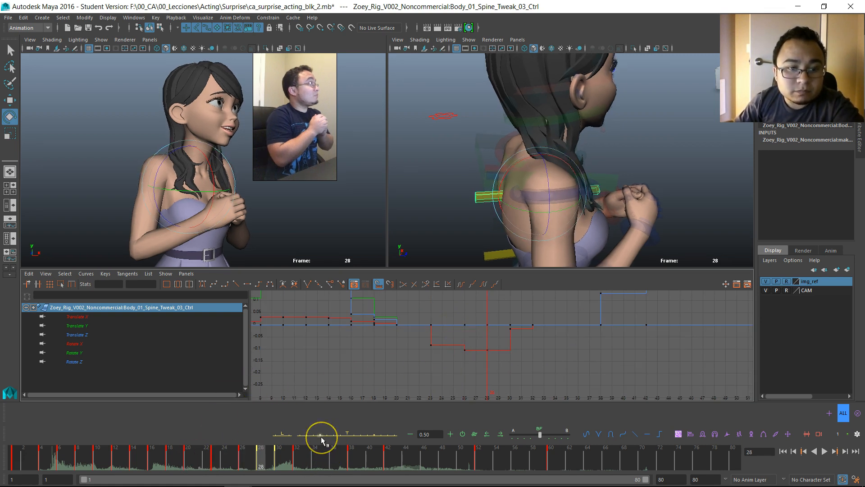
pyautogui.press(',')
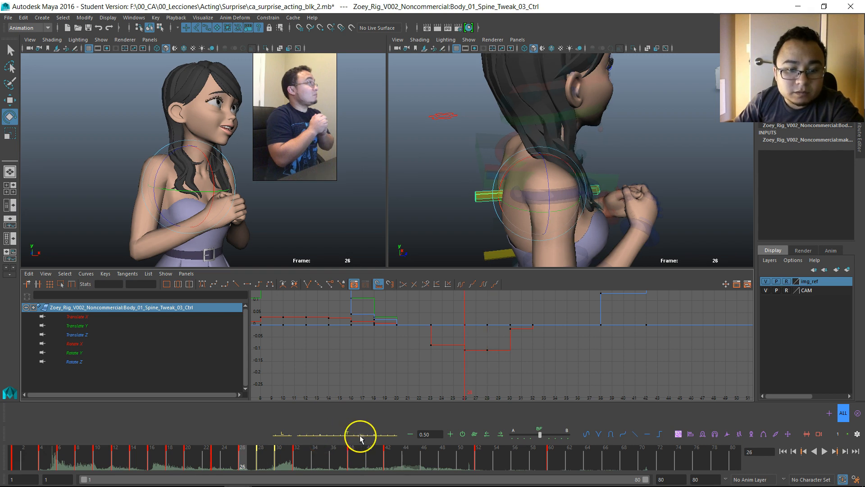
# Blend the Spine Tweak 03 control's frame 30 key toward the frame 28 pose and check frames 26 to 32
pyautogui.press('.')
pyautogui.press('.')
pyautogui.press('.')
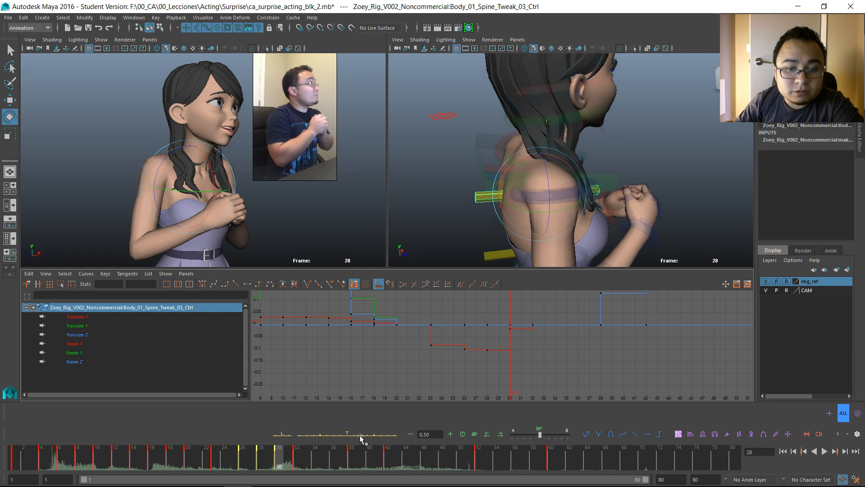
pyautogui.press(',')
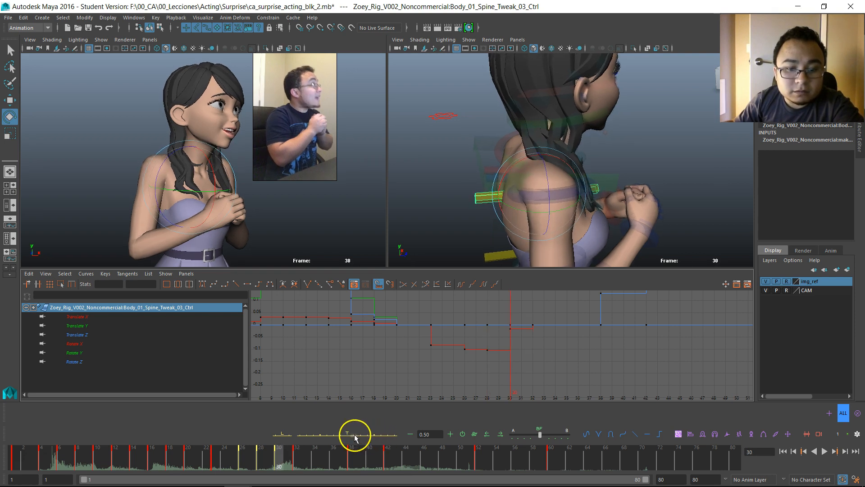
pyautogui.press('.')
pyautogui.press('.')
pyautogui.press(',')
pyautogui.press(',')
pyautogui.press(',')
pyautogui.press(',')
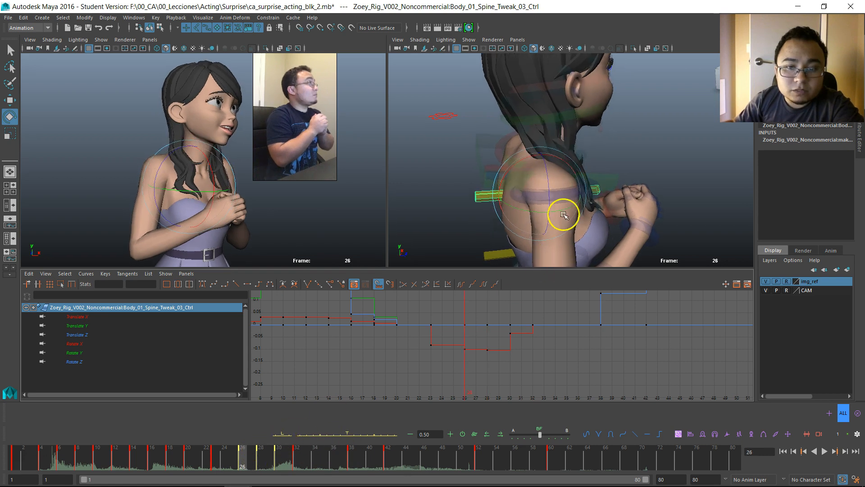
# Select the Spine IK 03 control and raise its Rotate X key at frame 28 to about 5.145
pyautogui.click(482, 131)
pyautogui.press('.')
pyautogui.press('.')
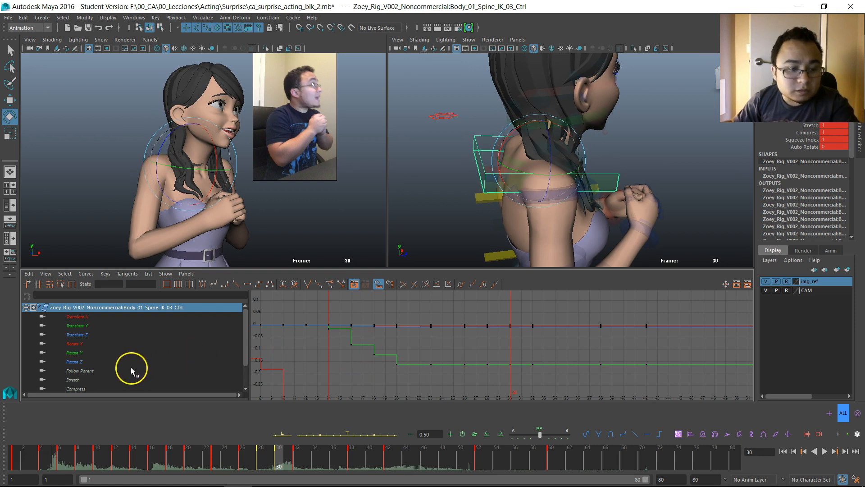
pyautogui.press('a')
pyautogui.scroll(-3, 447, 349)
pyautogui.keyDown('alt'); pyautogui.keyDown('shift'); pyautogui.moveTo(469, 338); pyautogui.dragTo(474, 361, button='right'); pyautogui.keyUp('shift'); pyautogui.keyUp('alt')
pyautogui.keyDown('alt'); pyautogui.moveTo(488, 310); pyautogui.dragTo(492, 362, button='middle'); pyautogui.keyUp('alt')
pyautogui.scroll(4, 491, 363)
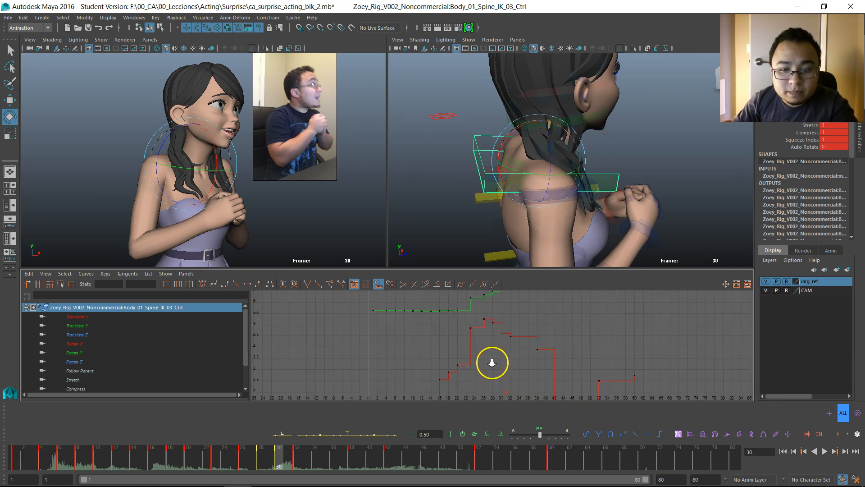
pyautogui.keyDown('alt'); pyautogui.keyDown('shift'); pyautogui.moveTo(474, 347); pyautogui.dragTo(521, 353, button='right'); pyautogui.keyUp('shift'); pyautogui.keyUp('alt')
pyautogui.press(',')
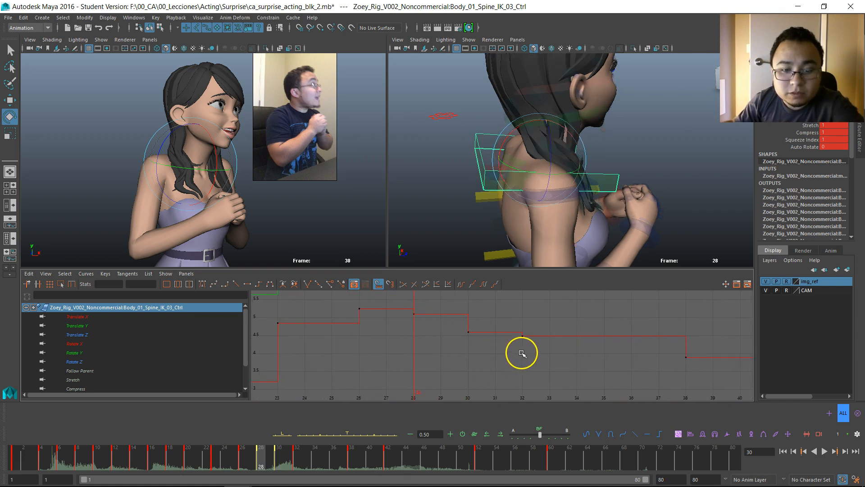
pyautogui.press(',')
pyautogui.press('.')
pyautogui.moveTo(450, 336); pyautogui.dragTo(386, 304)
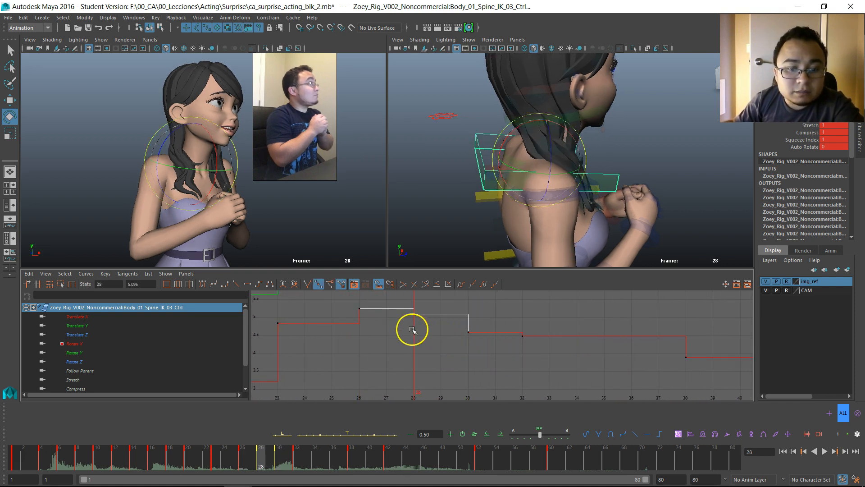
# Raise the Spine IK 03 control's Rotate X key at frame 30 to about 4.85 and check frames 28 to 32
pyautogui.press('.')
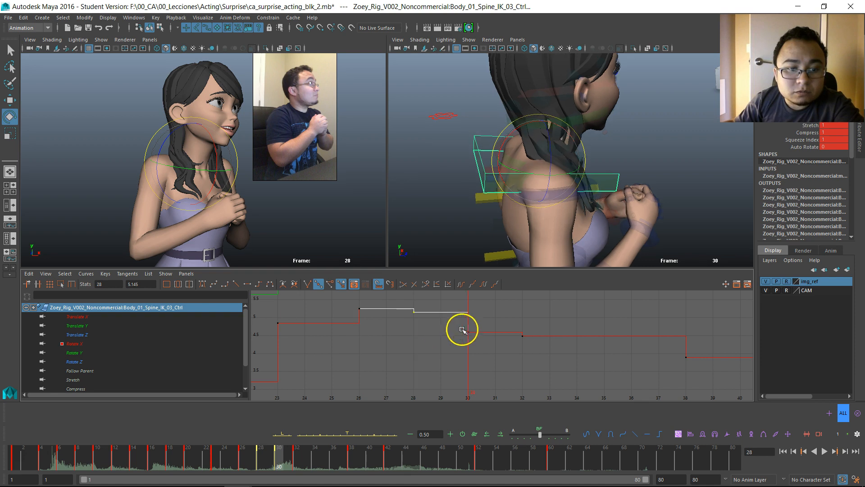
pyautogui.moveTo(481, 328); pyautogui.dragTo(453, 348)
pyautogui.moveTo(454, 346); pyautogui.dragTo(455, 337, button='middle')
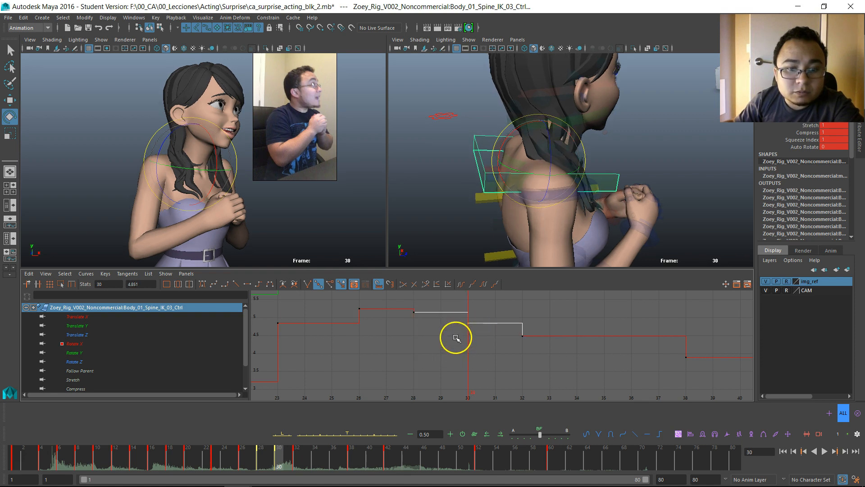
pyautogui.press('.')
pyautogui.press(',')
pyautogui.press(',')
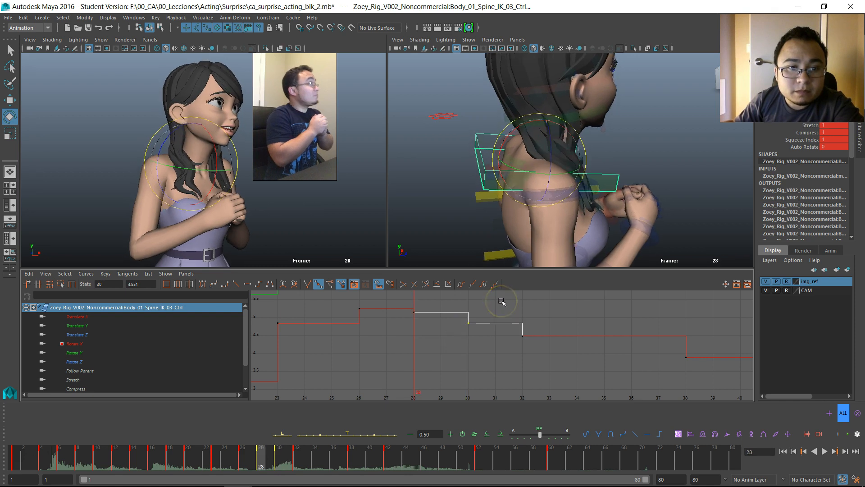
pyautogui.press('.')
pyautogui.press('.')
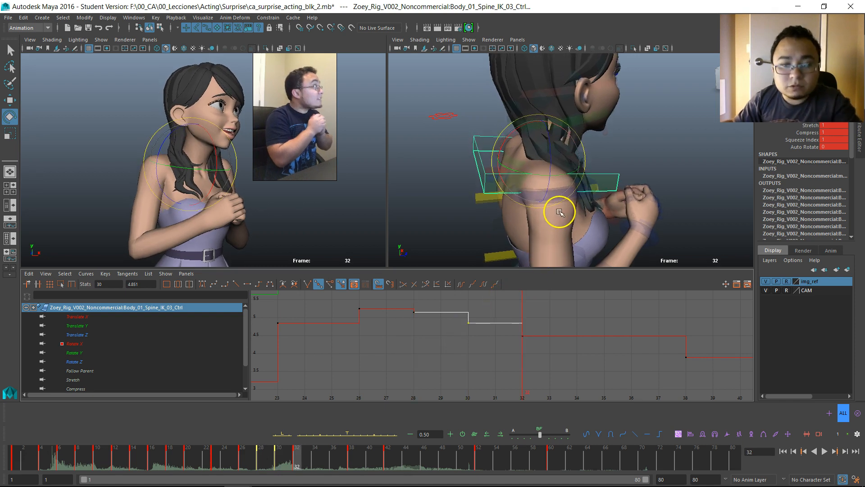
# Select both FK clavicle controls, frame their curves and compare the shoulder poses at frames 28 to 32
pyautogui.press('q')
pyautogui.keyDown('alt'); pyautogui.moveTo(556, 202); pyautogui.dragTo(472, 165); pyautogui.keyUp('alt')
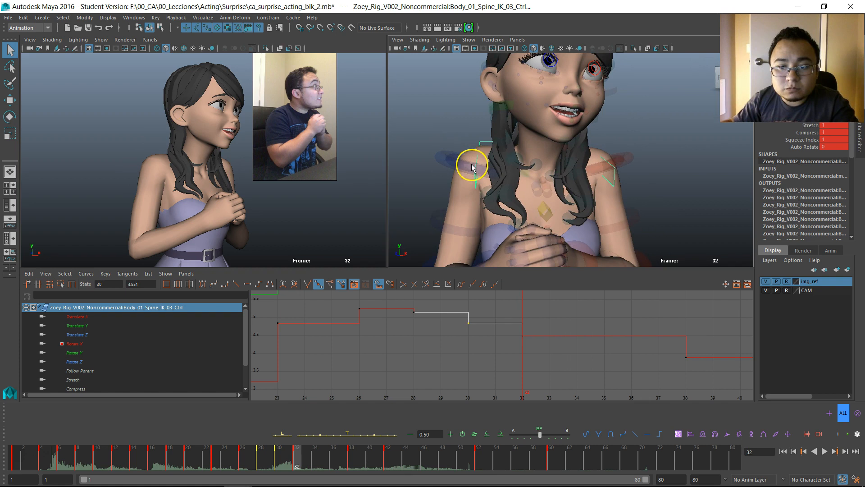
pyautogui.click(537, 192)
pyautogui.keyDown('shift'); pyautogui.click(550, 193); pyautogui.keyUp('shift')
pyautogui.press('a')
pyautogui.keyDown('alt'); pyautogui.moveTo(456, 332); pyautogui.dragTo(452, 330, button='middle'); pyautogui.keyUp('alt')
pyautogui.keyDown('alt'); pyautogui.moveTo(451, 330); pyautogui.dragTo(477, 330, button='right'); pyautogui.keyUp('alt')
pyautogui.press(',')
pyautogui.press(',')
pyautogui.press(',')
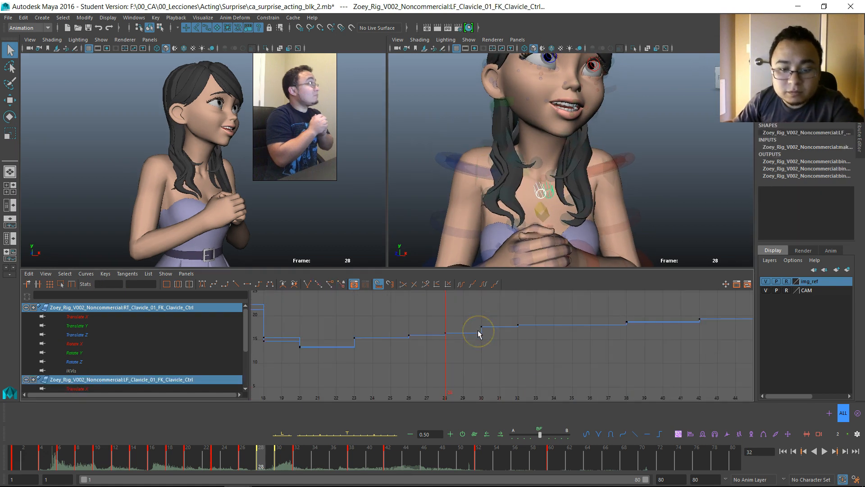
pyautogui.press('.')
pyautogui.press(',')
pyautogui.press('.')
pyautogui.press('.')
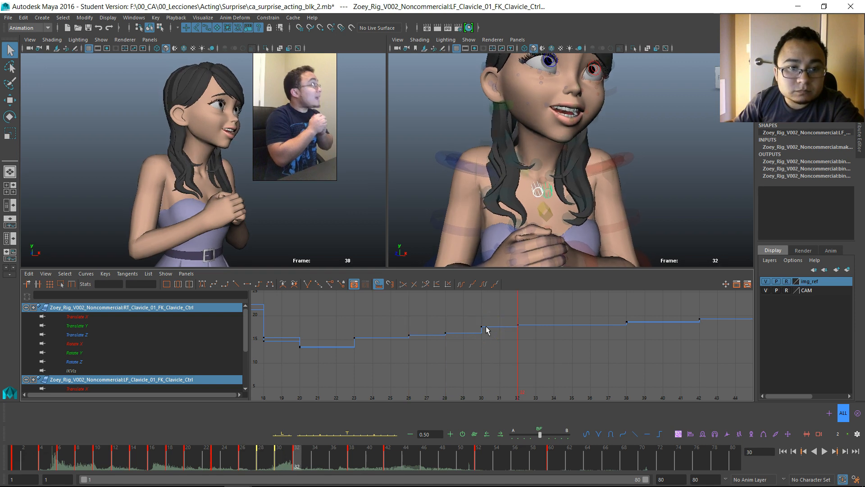
pyautogui.press('.')
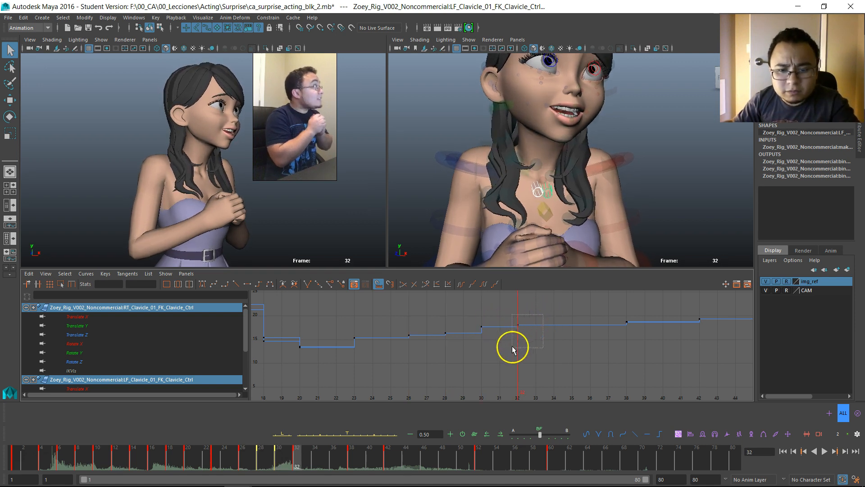
# Set both clavicles' Rotate Z keys to about 16 at frame 32, 17 at frame 28 and 17.5 at frame 30
pyautogui.moveTo(544, 314); pyautogui.dragTo(512, 346)
pyautogui.press('w')
pyautogui.moveTo(522, 318); pyautogui.dragTo(523, 325, button='middle')
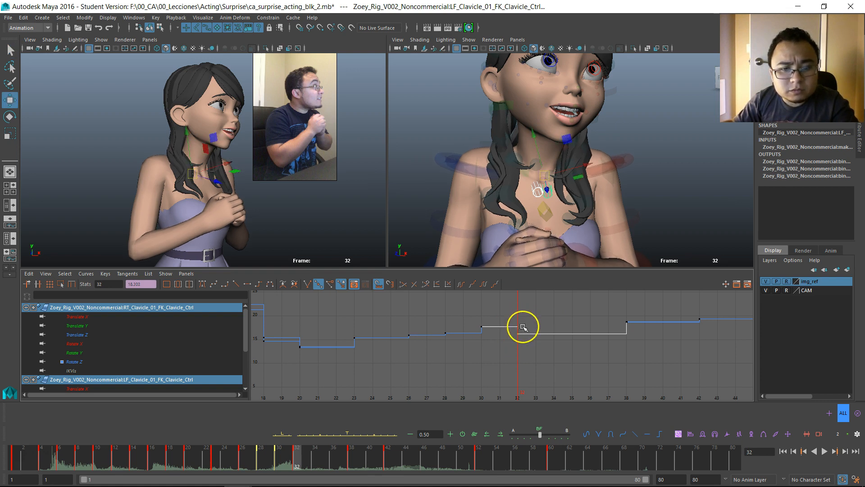
pyautogui.keyDown('alt'); pyautogui.keyDown('shift'); pyautogui.moveTo(469, 339); pyautogui.dragTo(471, 325, button='right'); pyautogui.keyUp('shift'); pyautogui.keyUp('alt')
pyautogui.moveTo(470, 341); pyautogui.dragTo(436, 317)
pyautogui.moveTo(443, 341); pyautogui.dragTo(443, 334, button='middle')
pyautogui.moveTo(505, 306); pyautogui.dragTo(460, 320)
pyautogui.moveTo(490, 310); pyautogui.dragTo(488, 315, button='middle')
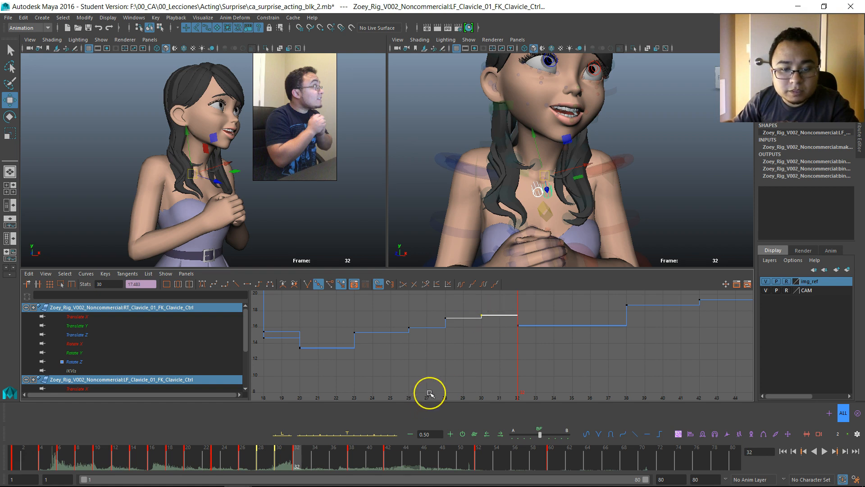
# Step repeatedly between the key poses around frames 28 to 38 to check the shoulder motion
pyautogui.press(',')
pyautogui.press(',')
pyautogui.press('.')
pyautogui.press('.')
pyautogui.press('.')
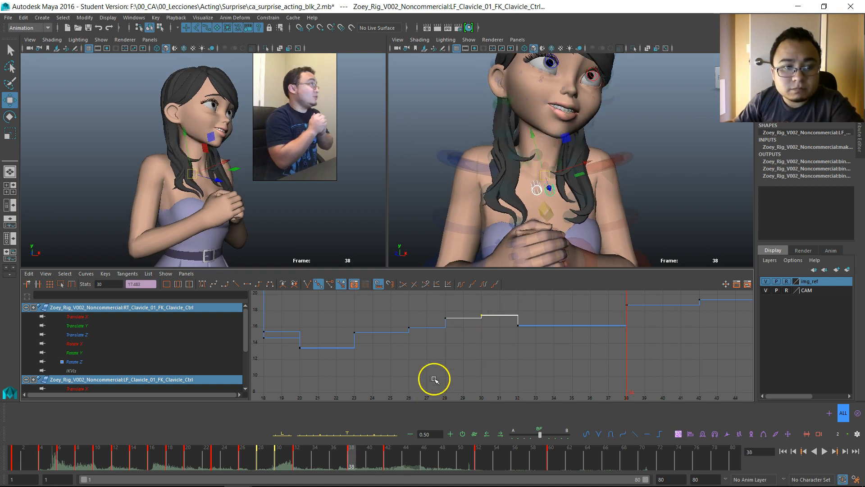
pyautogui.press(',')
pyautogui.press(',')
pyautogui.press(',')
pyautogui.press('.')
pyautogui.press('.')
pyautogui.press(',')
pyautogui.press(',')
pyautogui.press(',')
pyautogui.press('.')
pyautogui.press('.')
pyautogui.press('.')
pyautogui.press(',')
pyautogui.press(',')
pyautogui.press(',')
pyautogui.press('.')
pyautogui.press('.')
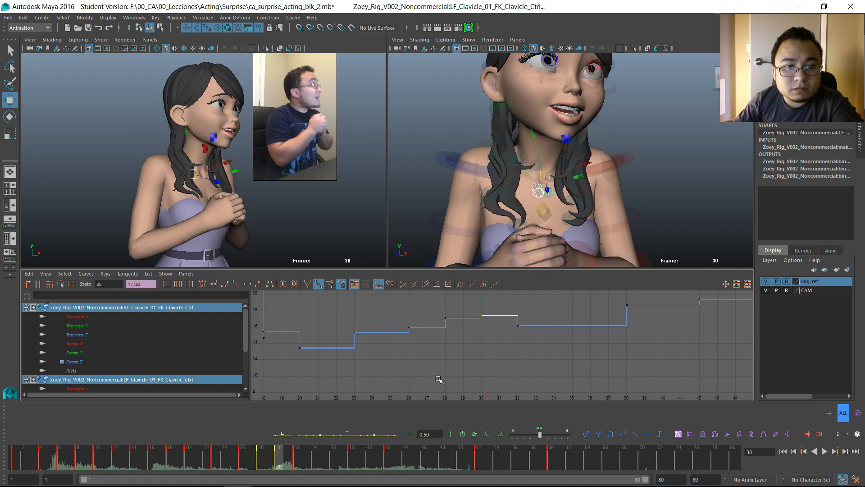
# Select the jaw control and rotate it down at frame 30 to open the mouth wider
pyautogui.scroll(2, 590, 155)
pyautogui.click(567, 133)
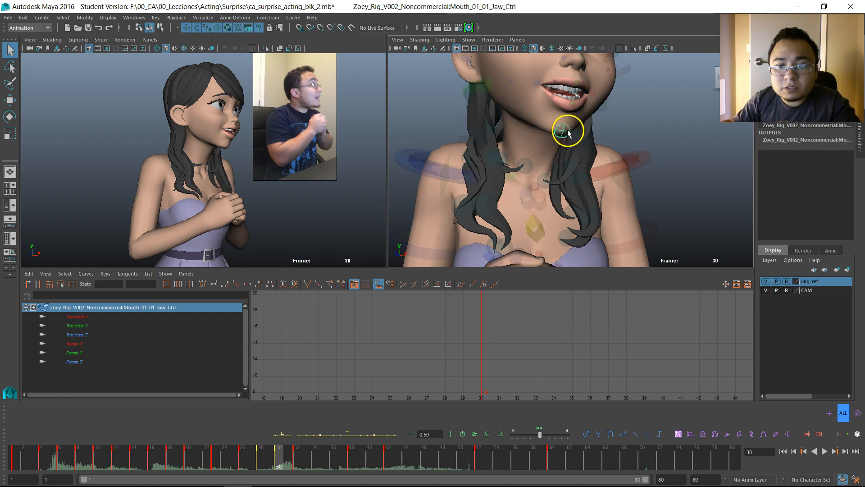
pyautogui.press('e')
pyautogui.moveTo(555, 103); pyautogui.dragTo(550, 109)
pyautogui.press('q')
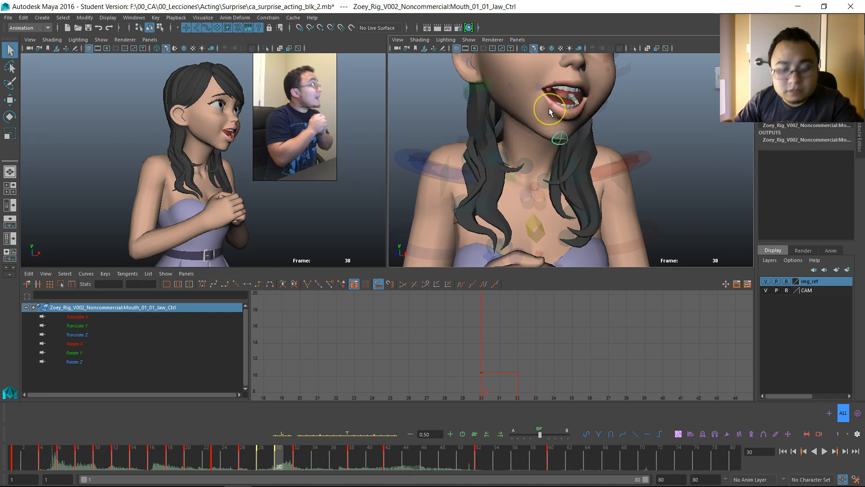
# Give the jaw control the same wide-open pose at frame 32 as at frame 30
pyautogui.press(',')
pyautogui.press(',')
pyautogui.press('.')
pyautogui.press('.')
pyautogui.press('.')
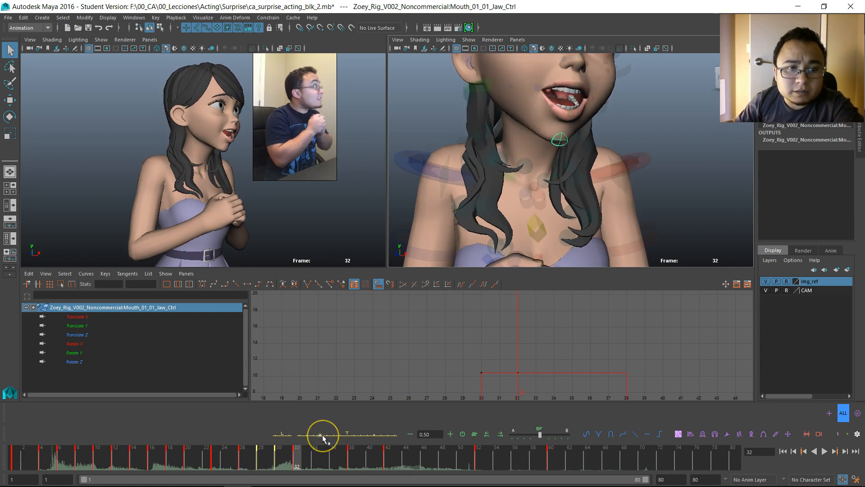
# Turn the jaw's frame 30 key into a breakdown of about 9 between the frame 28 and 32 poses
pyautogui.press(',')
pyautogui.press(',')
pyautogui.press('.')
pyautogui.click(353, 438)
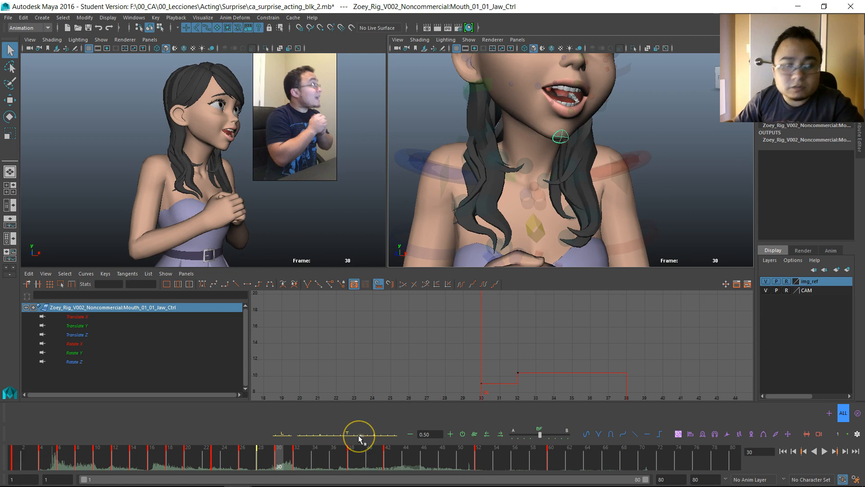
pyautogui.press('.')
# Scrub and play back the shot around frames 23 to 30 to review the mouth opening
pyautogui.moveTo(247, 463); pyautogui.dragTo(208, 461)
pyautogui.hotkey('alt', 'v')
pyautogui.moveTo(274, 454)
pyautogui.mouseDown()
pyautogui.moveTo(376, 452)
pyautogui.moveTo(236, 455)
pyautogui.moveTo(270, 452)
pyautogui.mouseUp()
# Select all of the character's rig controls and return to the key pose at frame 23
pyautogui.click(680, 195)
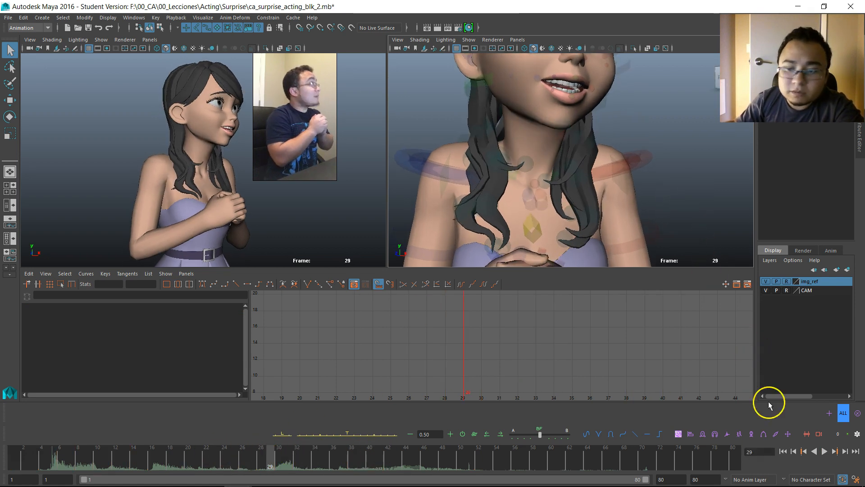
pyautogui.click(844, 414)
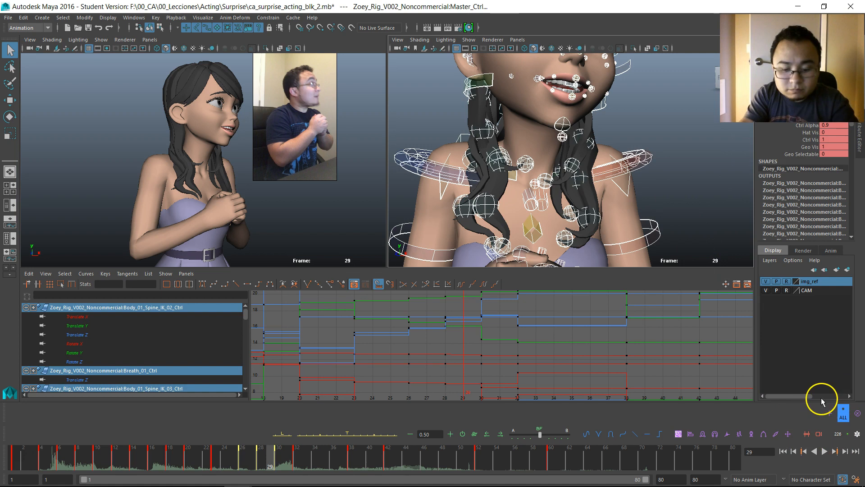
pyautogui.press('.')
pyautogui.press(',')
pyautogui.press(',')
pyautogui.press(',')
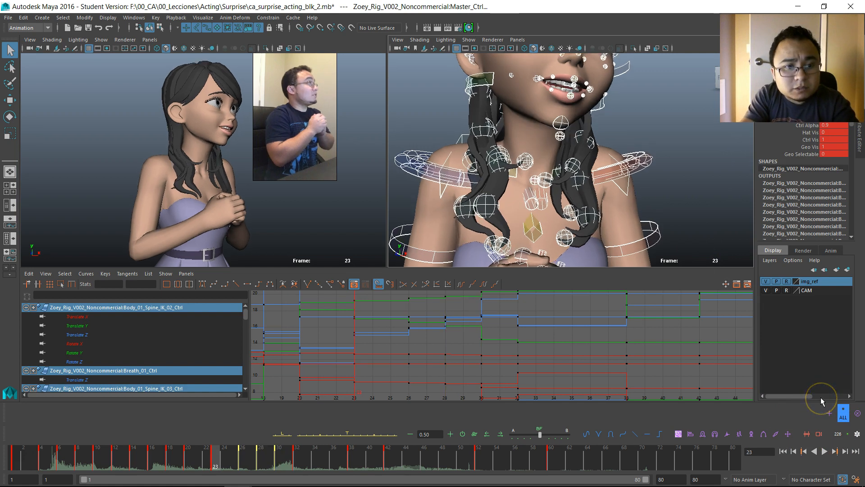
# Step back and forth through the full-body poses around frames 23 to 32 to check their spacing
pyautogui.press('.')
pyautogui.press('.')
pyautogui.press('.')
pyautogui.press(',')
pyautogui.press(',')
pyautogui.press('.')
pyautogui.press('.')
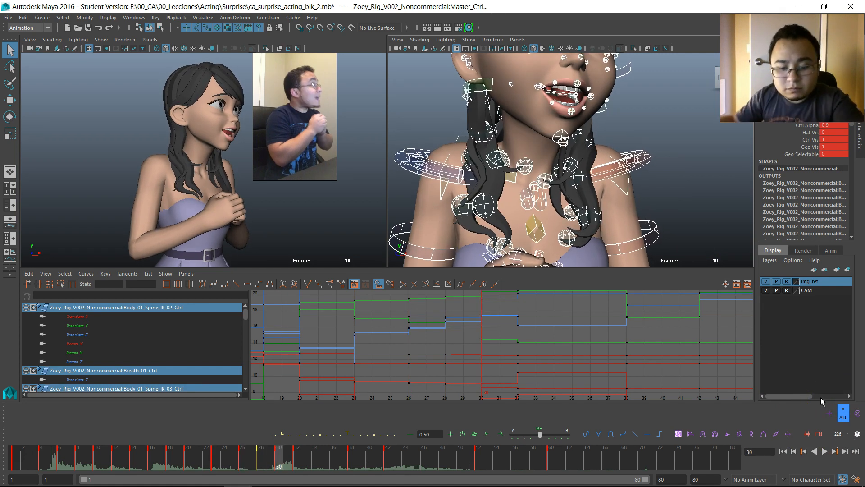
pyautogui.press(',')
pyautogui.press('.')
pyautogui.press('.')
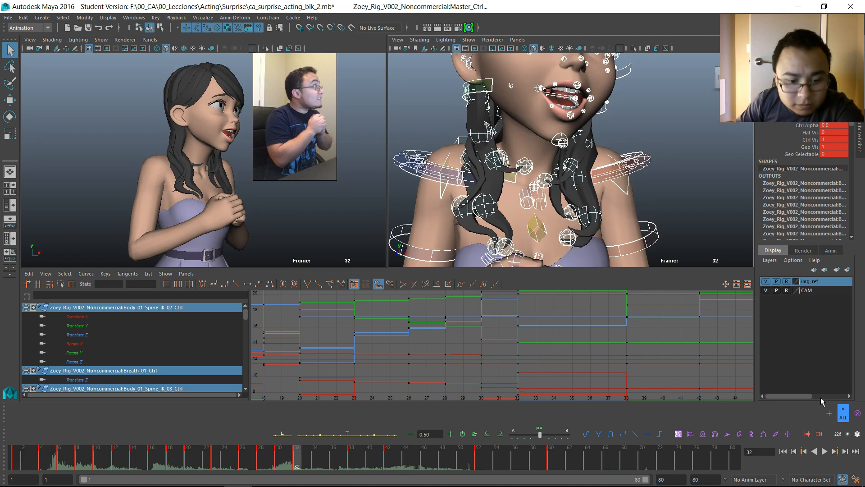
pyautogui.press('.')
pyautogui.press(',')
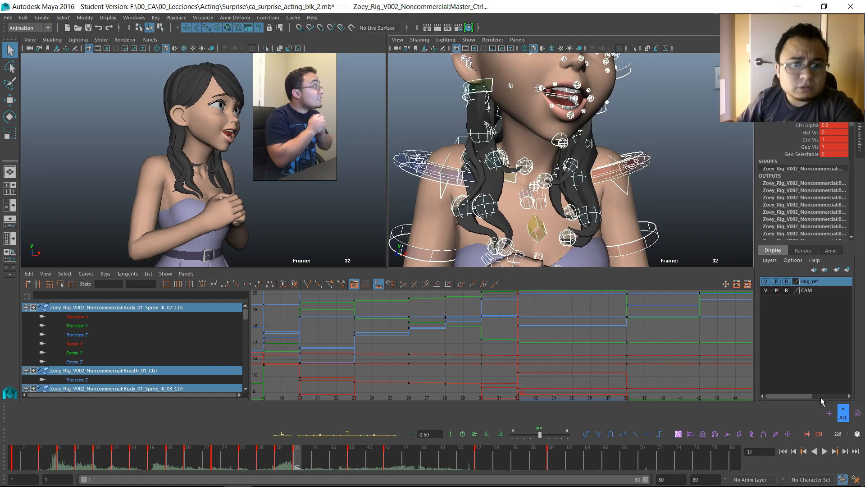
# Key all rig controls at frame 34 for a new breakdown pose and compare it with frame 32
pyautogui.click(314, 460)
pyautogui.moveTo(314, 461)
pyautogui.mouseDown()
pyautogui.moveTo(300, 460)
pyautogui.moveTo(316, 458)
pyautogui.mouseUp()
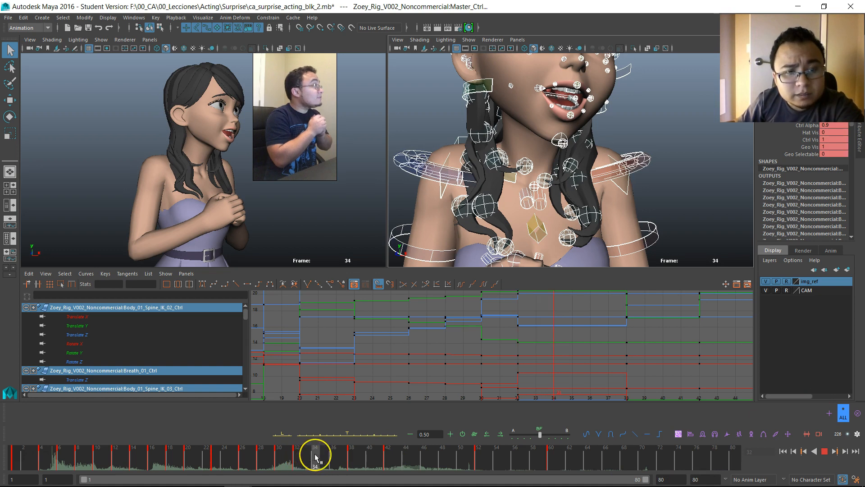
pyautogui.press('s')
pyautogui.press(',')
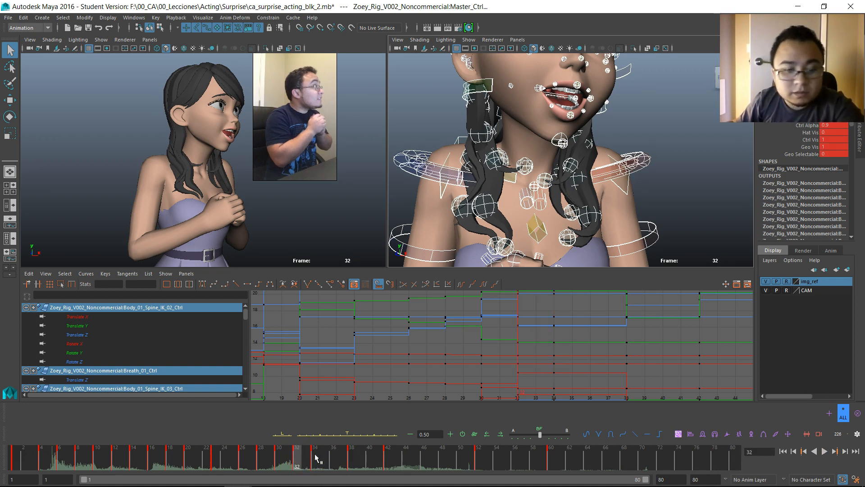
pyautogui.press('.')
pyautogui.press(',')
pyautogui.press('.')
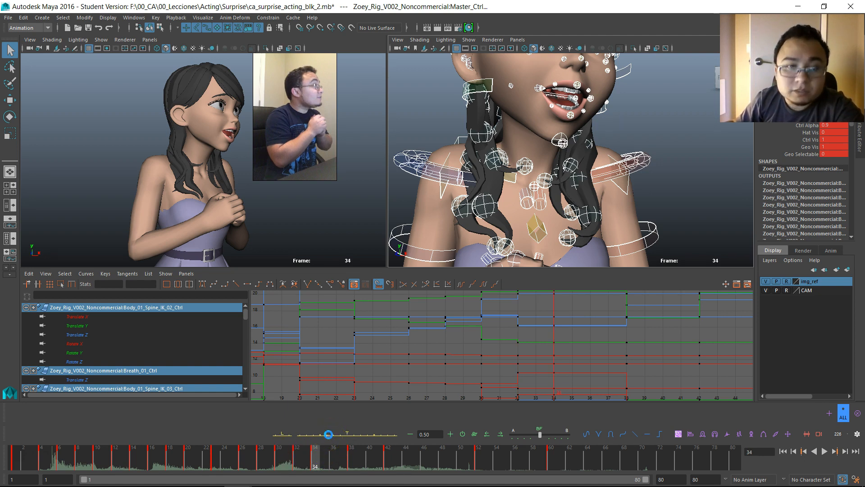
# Key all rig controls at frame 36 as a breakdown pose toward frame 38 and return to frame 32
pyautogui.press(',')
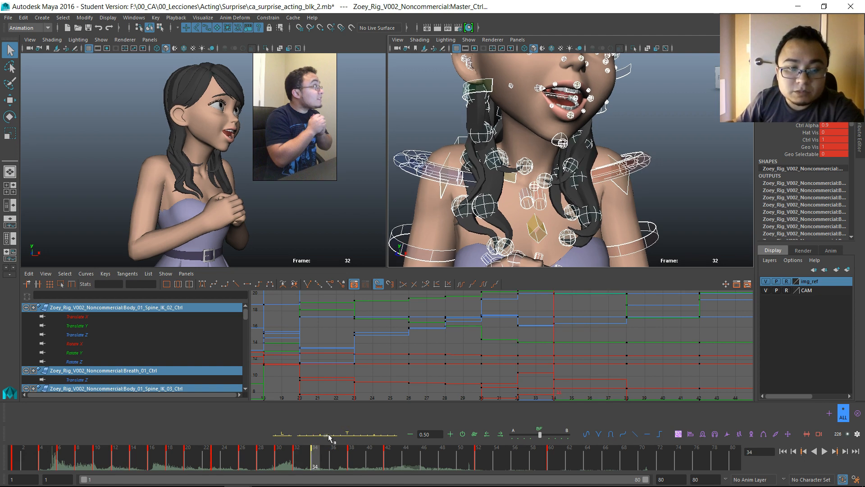
pyautogui.press('.')
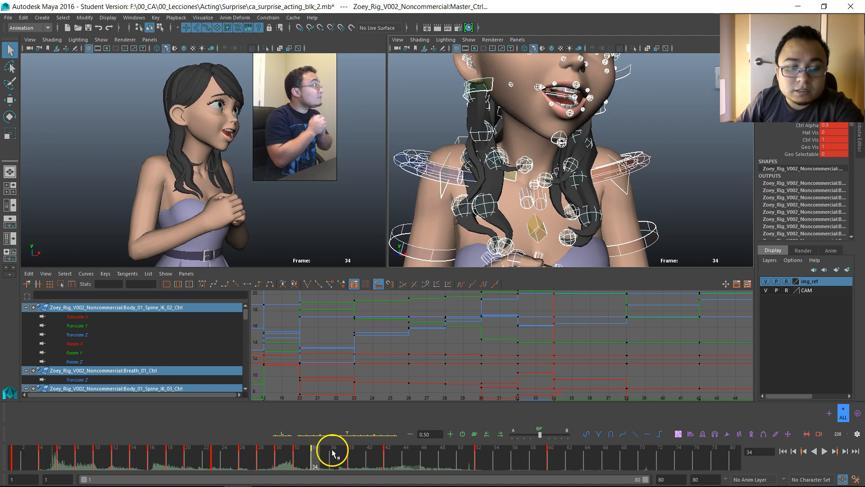
pyautogui.click(333, 452)
pyautogui.click(350, 453)
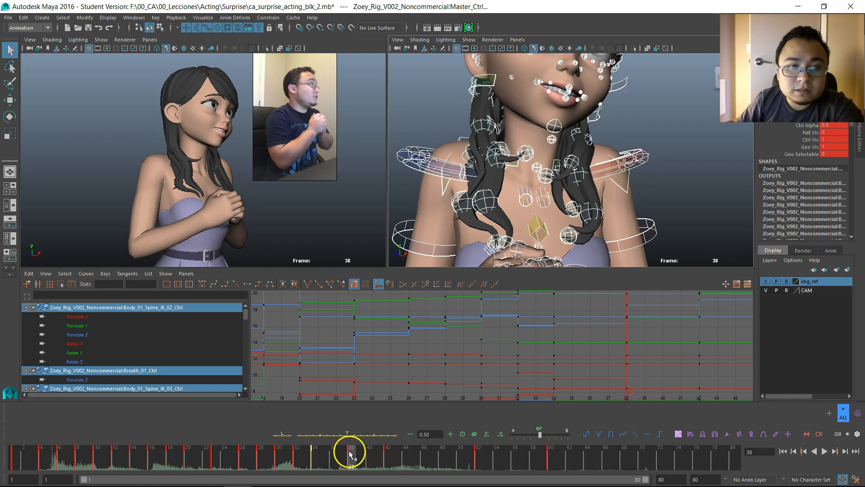
pyautogui.click(334, 452)
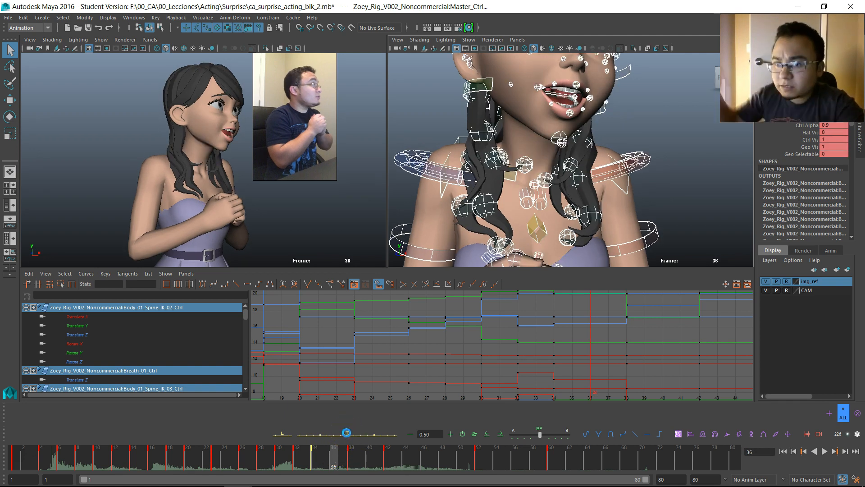
pyautogui.moveTo(346, 432); pyautogui.dragTo(347, 433)
pyautogui.press(',')
pyautogui.press(',')
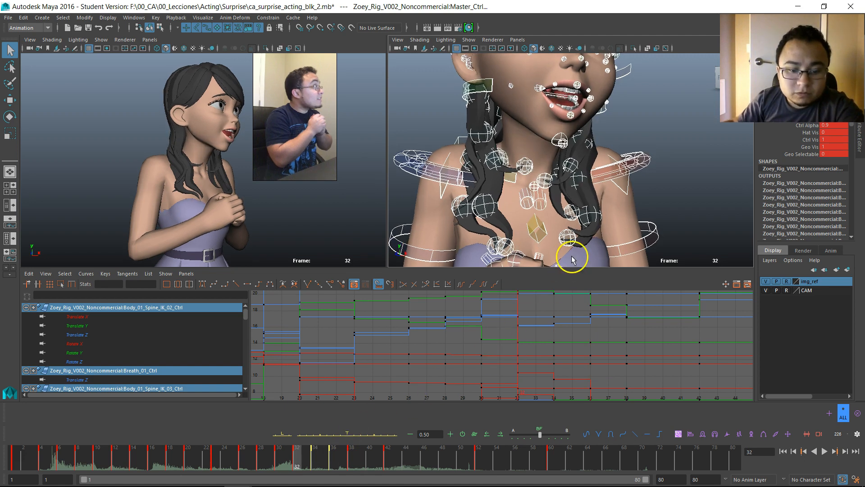
# Select the lower neck control from a side view and compare its poses at frames 32 and 34
pyautogui.scroll(-3, 636, 151)
pyautogui.keyDown('alt'); pyautogui.moveTo(596, 161); pyautogui.dragTo(488, 172); pyautogui.keyUp('alt')
pyautogui.click(488, 172)
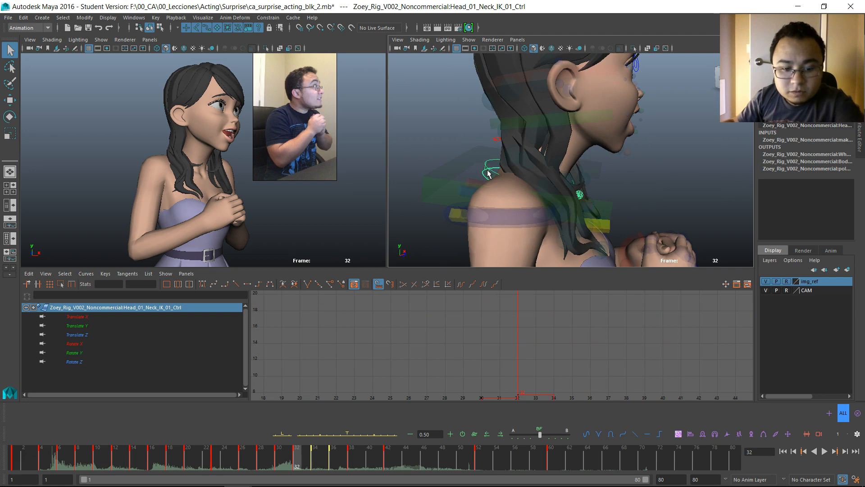
pyautogui.press('.')
pyautogui.press(',')
pyautogui.press('.')
pyautogui.press(',')
pyautogui.press('.')
pyautogui.press(',')
pyautogui.press('.')
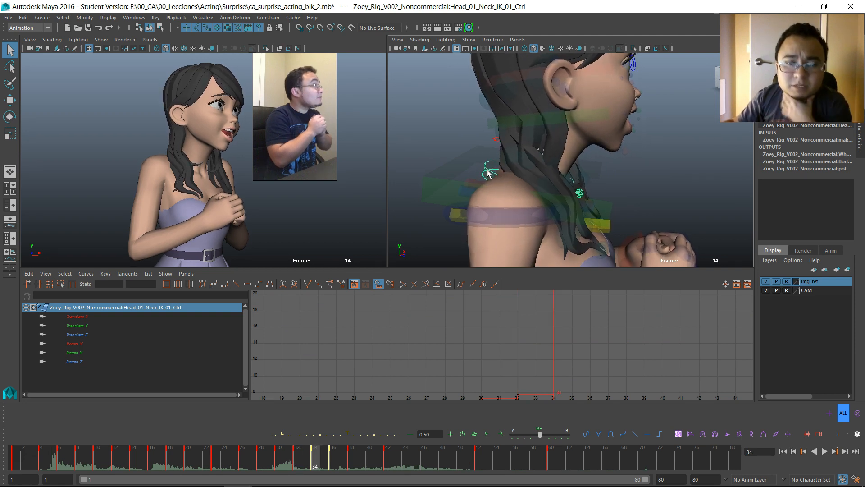
# Lower the lower neck control's Rotate X keys to about 3.8 at frame 34 and about -6.3 at frame 36
pyautogui.press('f')
pyautogui.keyDown('alt'); pyautogui.moveTo(512, 354); pyautogui.dragTo(502, 338, button='middle'); pyautogui.keyUp('alt')
pyautogui.click(124, 345)
pyautogui.press('w')
pyautogui.press('.')
pyautogui.press('.')
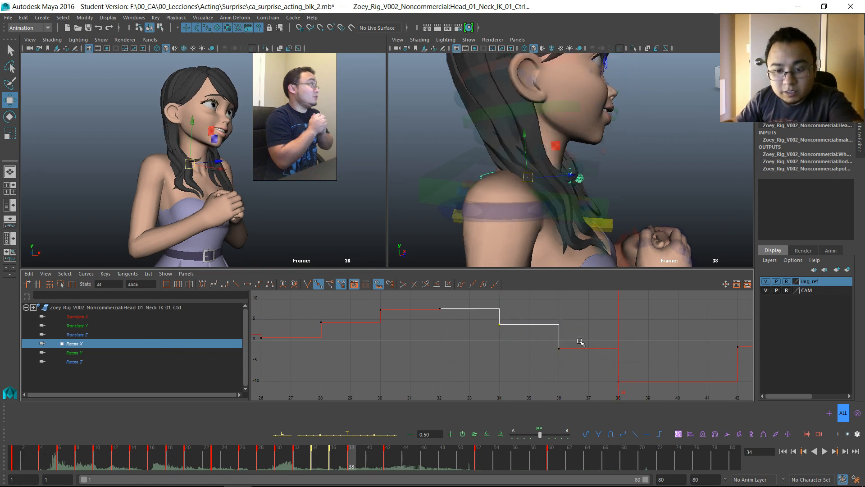
pyautogui.press(',')
pyautogui.moveTo(581, 334); pyautogui.dragTo(549, 361)
pyautogui.keyDown('shift'); pyautogui.moveTo(564, 330); pyautogui.dragTo(563, 349, button='middle'); pyautogui.keyUp('shift')
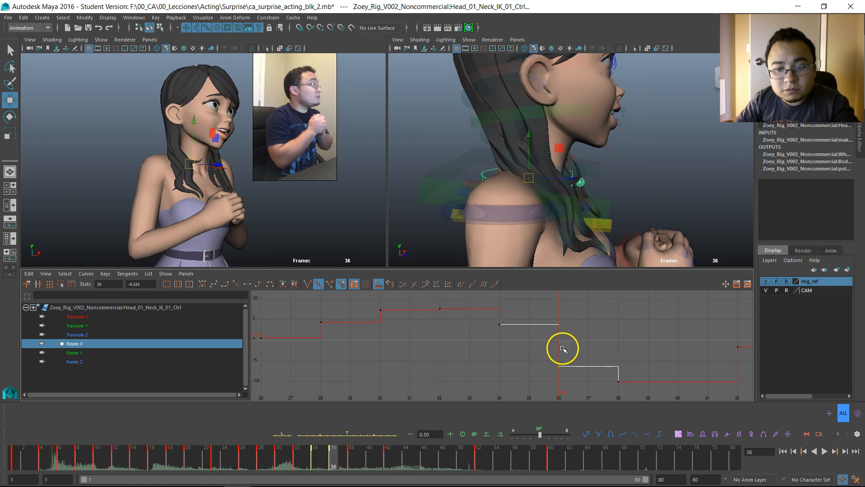
# Isolate the Rotate X curve of the upper neck control Neck_IK_02 and compare the poses between frames 32 and 36
pyautogui.press('q')
pyautogui.click(517, 116)
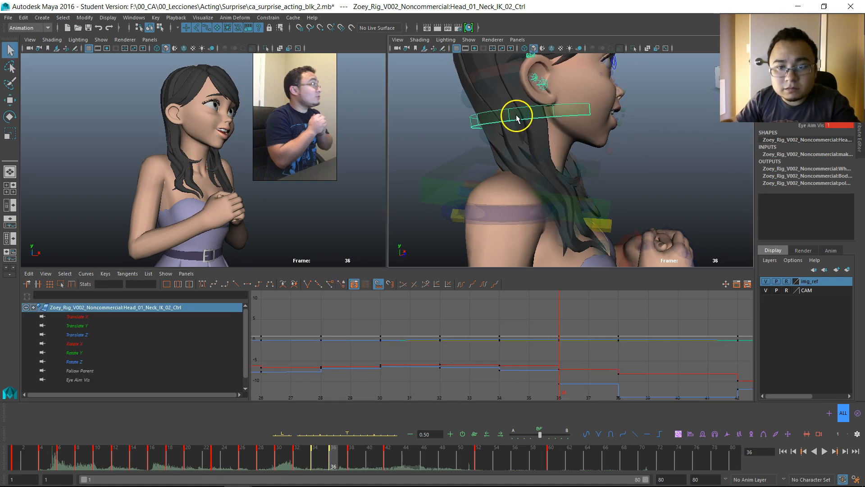
pyautogui.click(87, 344)
pyautogui.press('f')
pyautogui.keyDown('alt'); pyautogui.moveTo(535, 328); pyautogui.dragTo(496, 343, button='middle'); pyautogui.keyUp('alt')
pyautogui.press(',')
pyautogui.press(',')
pyautogui.press('.')
pyautogui.press(',')
pyautogui.press('.')
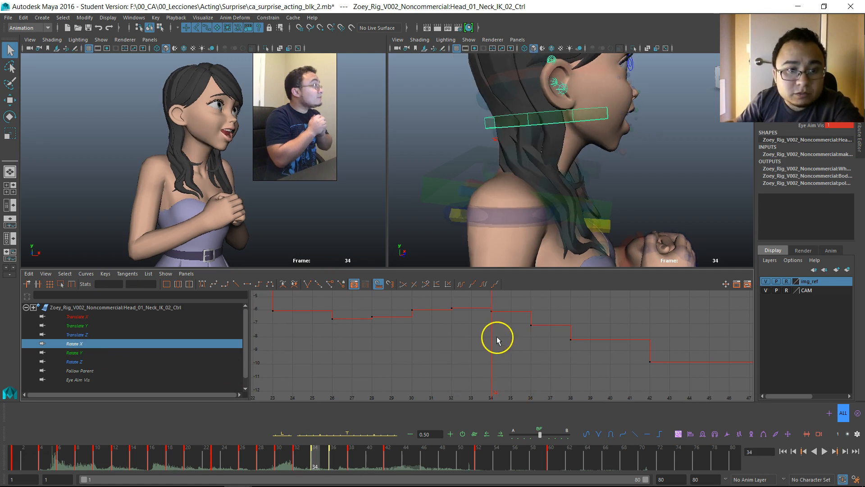
# Raise the upper neck control's Rotate X keys slightly at frames 34 and 36, to about -6.7 at frame 36
pyautogui.moveTo(496, 308); pyautogui.dragTo(463, 342)
pyautogui.press('w')
pyautogui.keyDown('shift'); pyautogui.moveTo(485, 333); pyautogui.dragTo(486, 325, button='middle'); pyautogui.keyUp('shift')
pyautogui.moveTo(519, 335); pyautogui.dragTo(517, 331)
# Step back and forth through the poses around frames 30 to 42 to check the head's spacing
pyautogui.press(',')
pyautogui.press(',')
pyautogui.press(',')
pyautogui.press('.')
pyautogui.press('.')
pyautogui.press('.')
pyautogui.press('.')
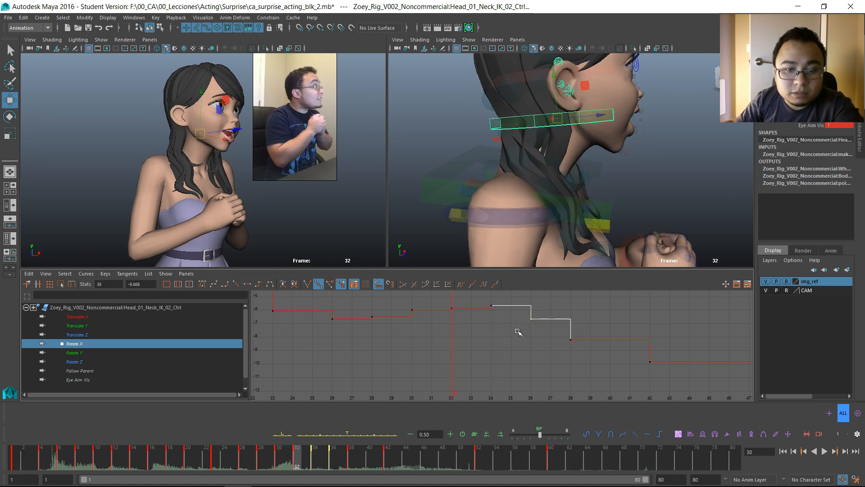
pyautogui.press(',')
pyautogui.press('.')
pyautogui.press('.')
pyautogui.press('.')
pyautogui.press('.')
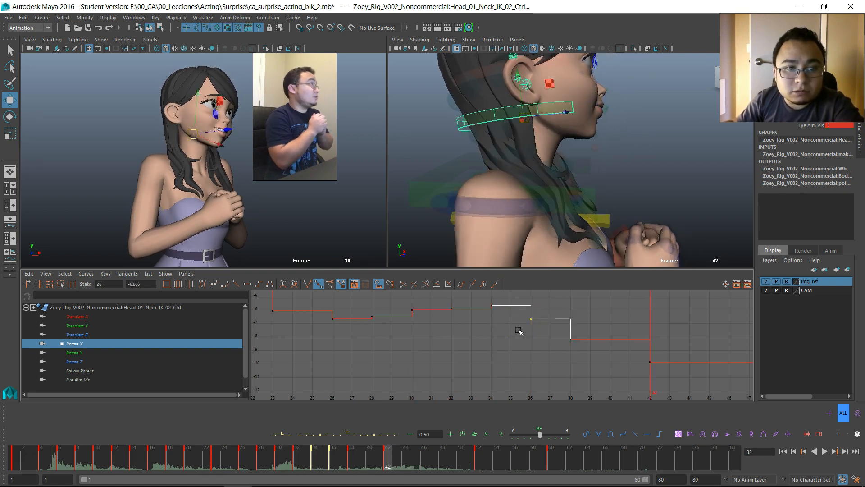
pyautogui.press(',')
pyautogui.press(',')
pyautogui.press(',')
pyautogui.press('.')
pyautogui.press('.')
pyautogui.press(',')
pyautogui.press(',')
pyautogui.press('.')
pyautogui.press('.')
pyautogui.press(',')
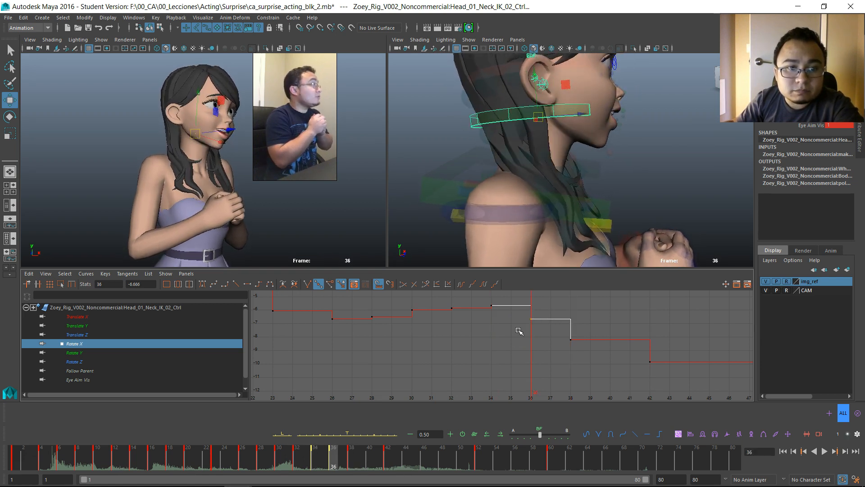
# Lower the upper neck control's Rotate Z keys to about -12 at frame 36 and about -8.5 at frame 34
pyautogui.click(72, 361)
pyautogui.press('f')
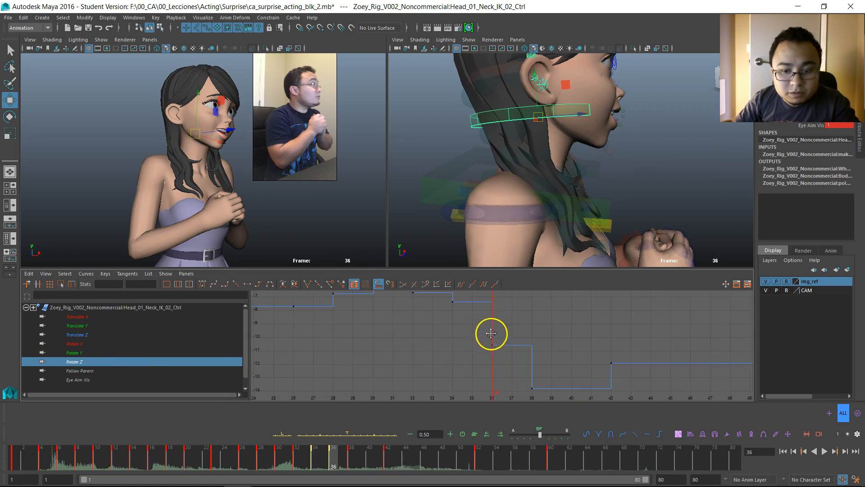
pyautogui.click(492, 345)
pyautogui.moveTo(488, 337); pyautogui.dragTo(484, 353, button='middle')
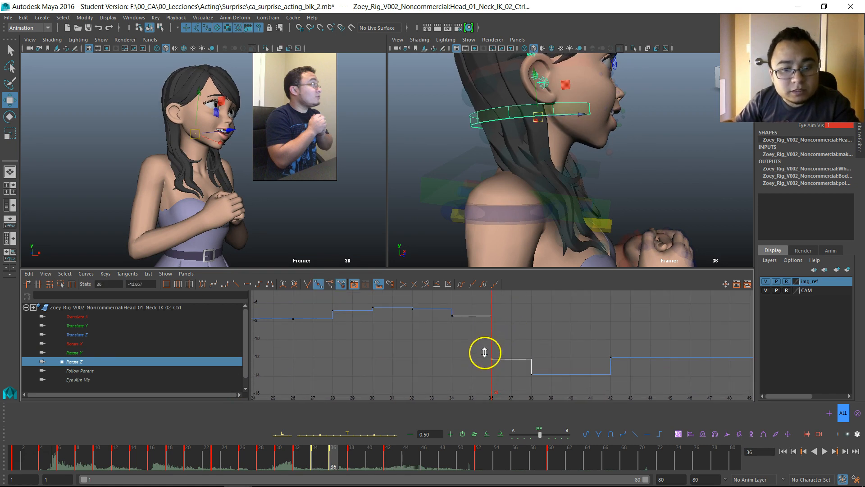
pyautogui.press(',')
pyautogui.press(',')
pyautogui.press('.')
pyautogui.moveTo(466, 312); pyautogui.dragTo(450, 335)
pyautogui.moveTo(450, 336); pyautogui.dragTo(451, 347, button='middle')
# Step and scrub through frames 30 to 38 to review the head's tilt
pyautogui.press('.')
pyautogui.press('.')
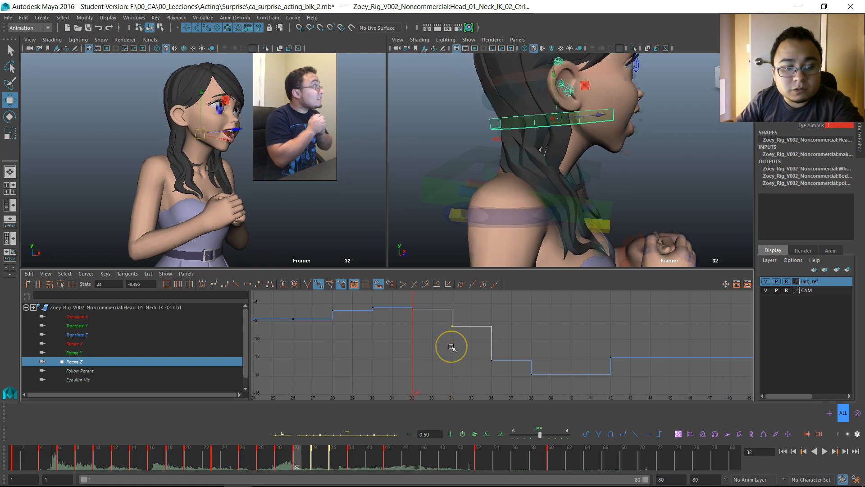
pyautogui.press(',')
pyautogui.press(',')
pyautogui.press(',')
pyautogui.press('.')
pyautogui.press('.')
pyautogui.press('.')
pyautogui.press(',')
pyautogui.press(',')
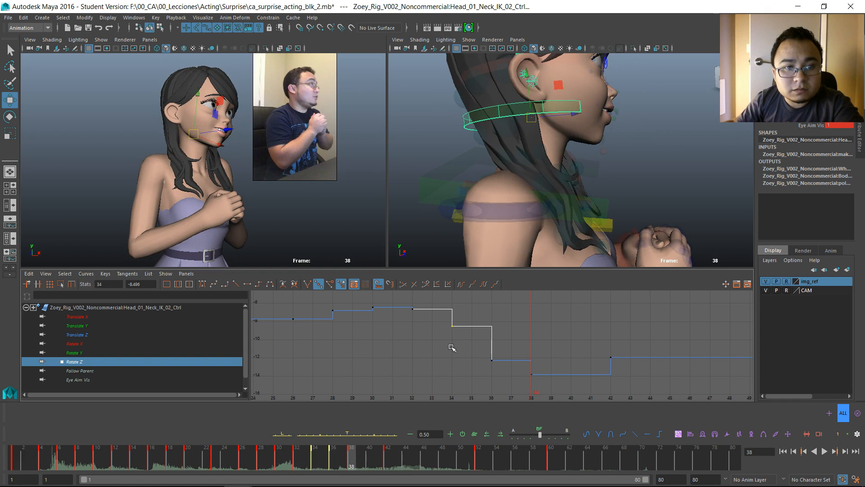
pyautogui.click(456, 332)
pyautogui.moveTo(278, 459); pyautogui.dragTo(324, 451)
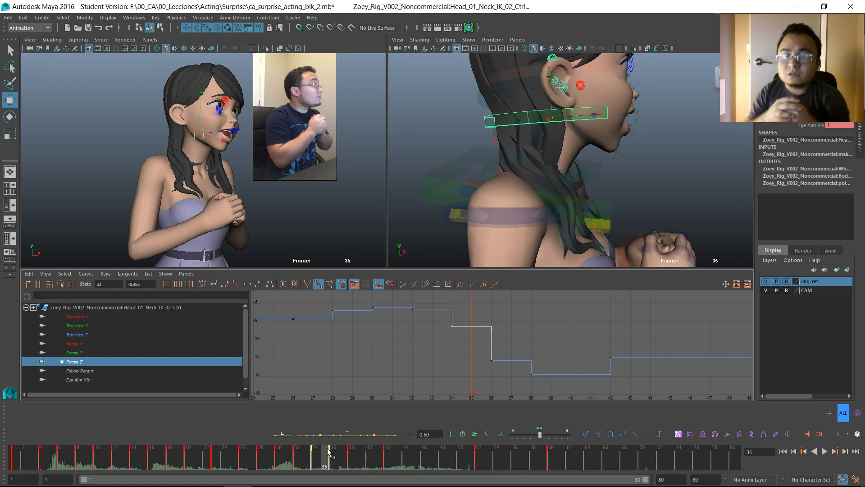
# Select both clavicle controls from a front view and review the shoulder poses around frames 30 to 36
pyautogui.keyDown('alt'); pyautogui.moveTo(539, 251); pyautogui.dragTo(518, 193); pyautogui.keyUp('alt')
pyautogui.press('q')
pyautogui.click(543, 208)
pyautogui.keyDown('shift'); pyautogui.click(553, 212); pyautogui.keyUp('shift')
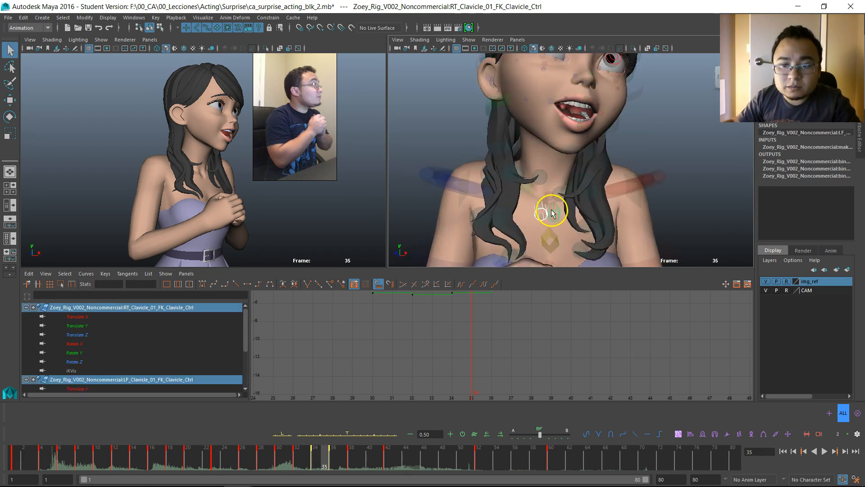
pyautogui.click(500, 312)
pyautogui.press(',')
pyautogui.press(',')
pyautogui.press(',')
pyautogui.press('.')
pyautogui.press('.')
pyautogui.press('.')
pyautogui.click(496, 315)
pyautogui.moveTo(282, 457)
pyautogui.mouseDown()
pyautogui.moveTo(299, 459)
pyautogui.moveTo(276, 451)
pyautogui.moveTo(296, 450)
pyautogui.mouseUp()
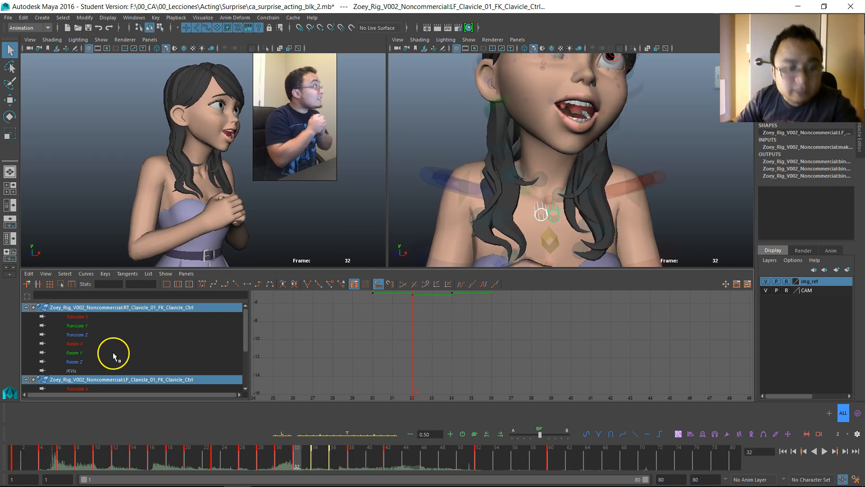
# Isolate both clavicles' Rotate Z curves and raise their keys to about 19 at frame 30 and 17.8 at frame 28
pyautogui.click(86, 362)
pyautogui.scroll(-3, 107, 360)
pyautogui.keyDown('ctrl'); pyautogui.click(96, 371); pyautogui.keyUp('ctrl')
pyautogui.press('f')
pyautogui.scroll(8, 469, 340)
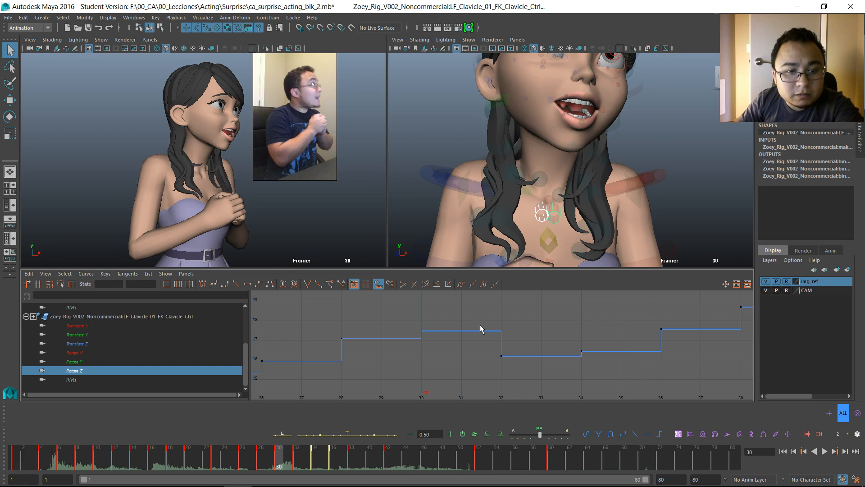
pyautogui.moveTo(453, 325); pyautogui.dragTo(400, 352)
pyautogui.press('w')
pyautogui.moveTo(417, 333)
pyautogui.mouseDown(button='middle')
pyautogui.moveTo(429, 352)
pyautogui.moveTo(431, 332)
pyautogui.moveTo(408, 323)
pyautogui.mouseUp(button='middle')
pyautogui.moveTo(408, 323); pyautogui.dragTo(330, 348)
pyautogui.moveTo(330, 348); pyautogui.dragTo(336, 338, button='middle')
# Adjust both clavicles' Rotate Z keys to about 17.2 at frame 32 and about 15.4 at frame 34
pyautogui.press('.')
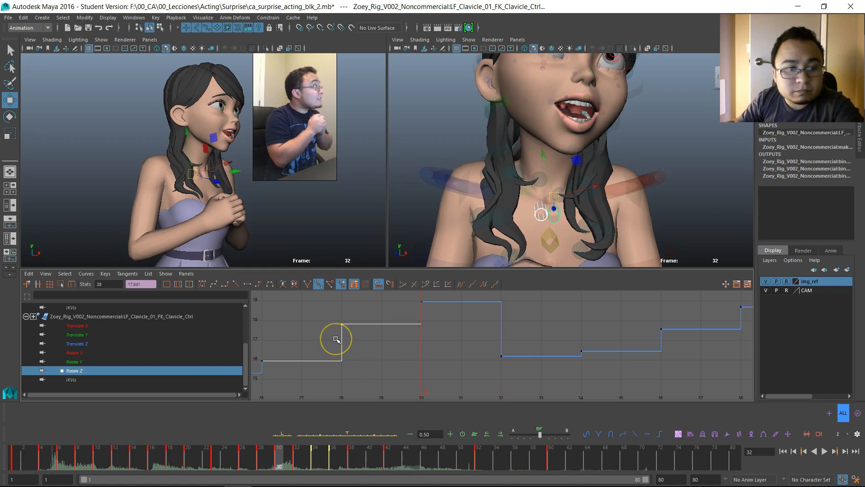
pyautogui.click(502, 356)
pyautogui.moveTo(479, 371); pyautogui.dragTo(486, 350, button='middle')
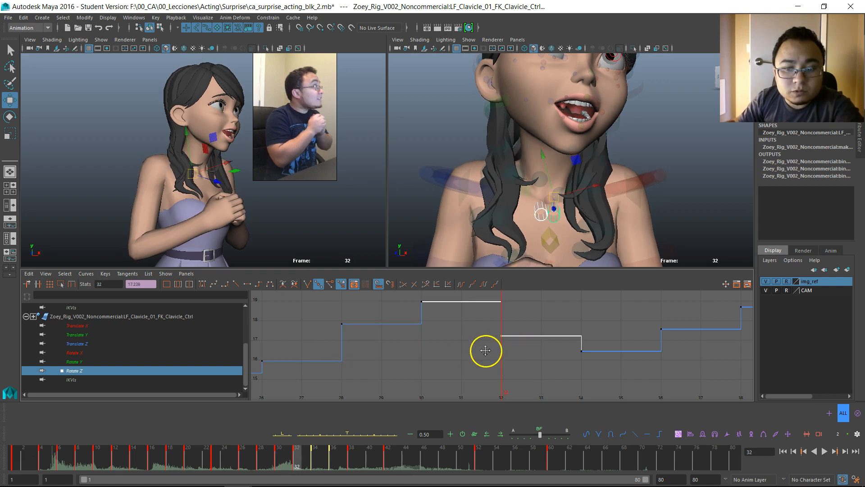
pyautogui.press('.')
pyautogui.click(582, 351)
pyautogui.moveTo(589, 336); pyautogui.dragTo(589, 352, button='middle')
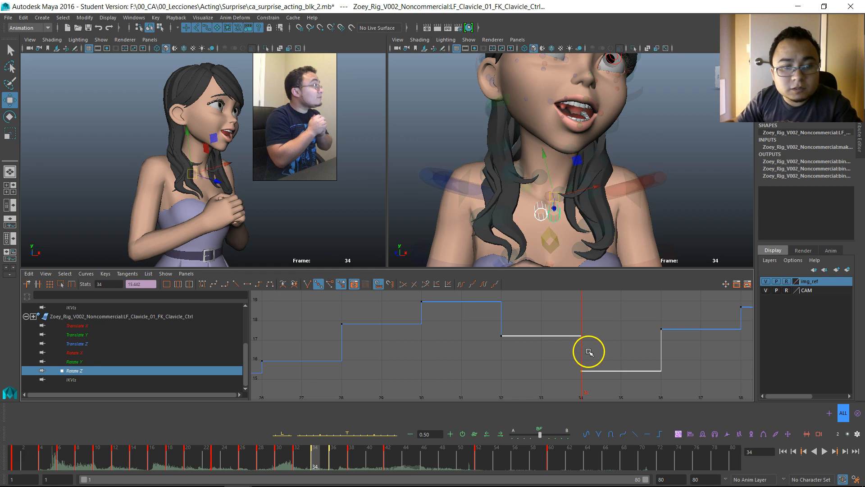
# Play back and scrub the shot around frames 29 to 38 to review the shoulder motion
pyautogui.click(646, 343)
pyautogui.hotkey('alt', 'v')
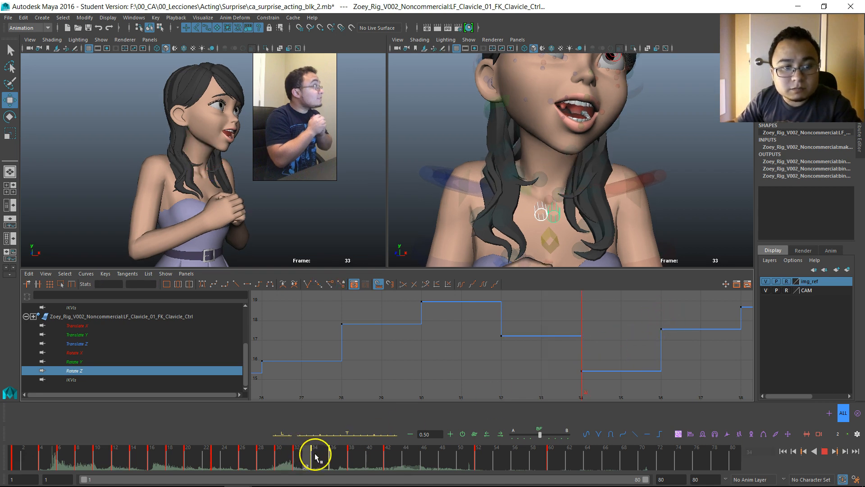
pyautogui.moveTo(349, 449)
pyautogui.mouseDown()
pyautogui.moveTo(239, 439)
pyautogui.moveTo(310, 439)
pyautogui.moveTo(236, 446)
pyautogui.moveTo(286, 448)
pyautogui.moveTo(264, 437)
pyautogui.mouseUp()
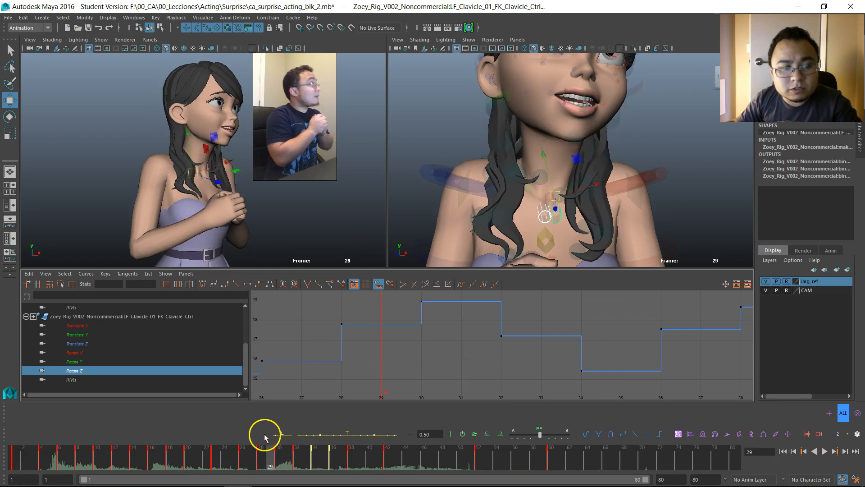
# Isolate both clavicles' Rotate Y curves and lower their keys at frame 28 to about -5.4
pyautogui.click(87, 361)
pyautogui.scroll(3, 101, 356)
pyautogui.click(96, 352)
pyautogui.press('f')
pyautogui.keyDown('alt'); pyautogui.moveTo(504, 353); pyautogui.dragTo(488, 342, button='middle'); pyautogui.keyUp('alt')
pyautogui.keyDown('alt'); pyautogui.keyDown('shift'); pyautogui.moveTo(489, 342); pyautogui.dragTo(531, 352, button='right'); pyautogui.keyUp('shift'); pyautogui.keyUp('alt')
pyautogui.keyDown('alt'); pyautogui.moveTo(397, 348); pyautogui.dragTo(501, 328, button='middle'); pyautogui.keyUp('alt')
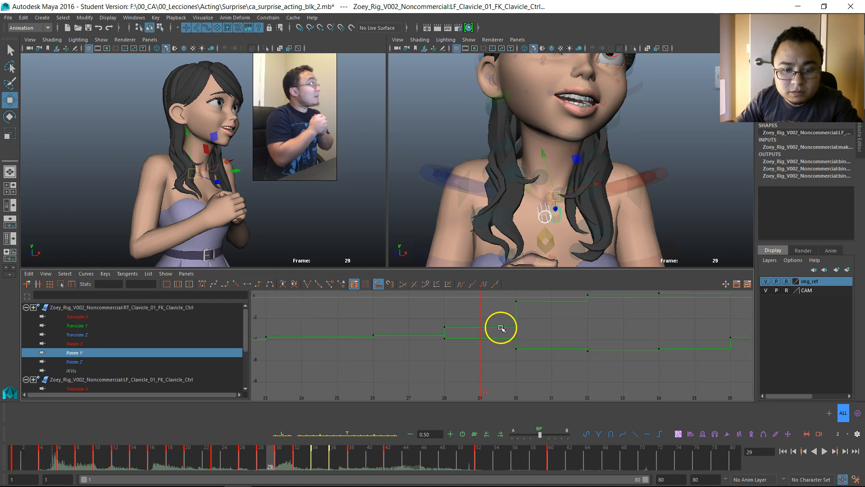
pyautogui.hotkey('alt', ',')
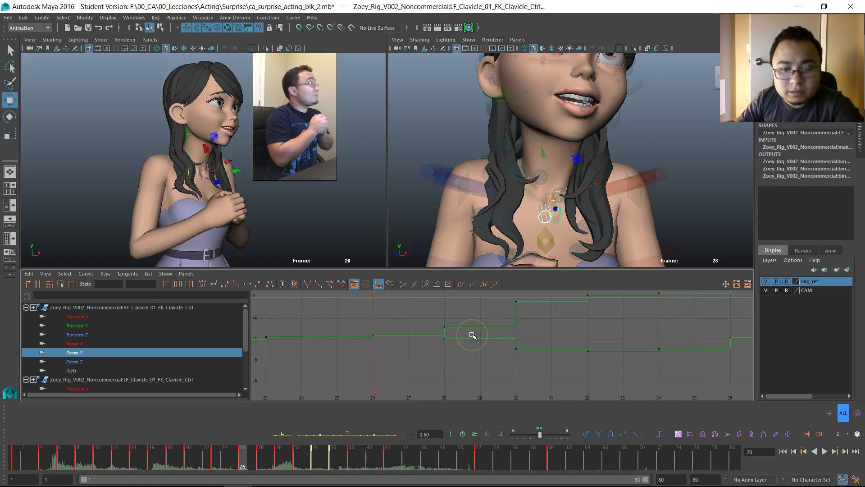
pyautogui.moveTo(465, 334); pyautogui.dragTo(440, 348)
pyautogui.moveTo(440, 347); pyautogui.dragTo(435, 366, button='middle')
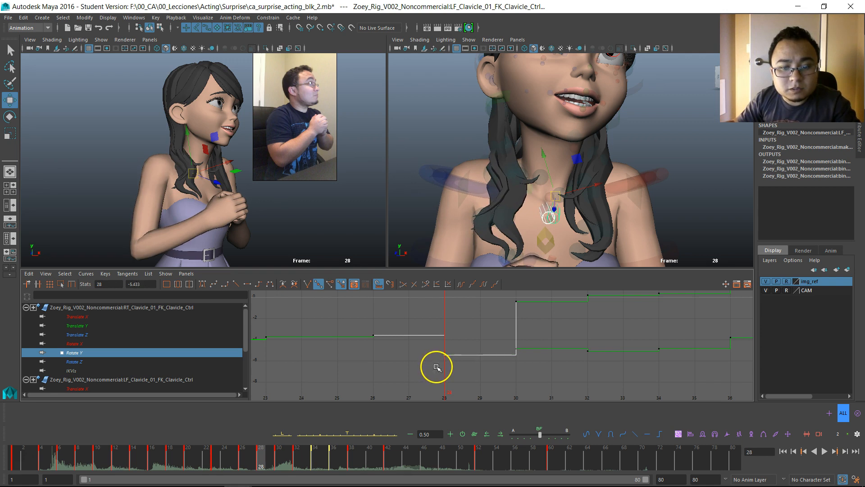
# Compare the clavicle poses at frames 26 and 28 and lower the Rotate Y keys at frame 30 to about -5.6
pyautogui.moveTo(453, 350); pyautogui.dragTo(428, 367)
pyautogui.press(',')
pyautogui.press('.')
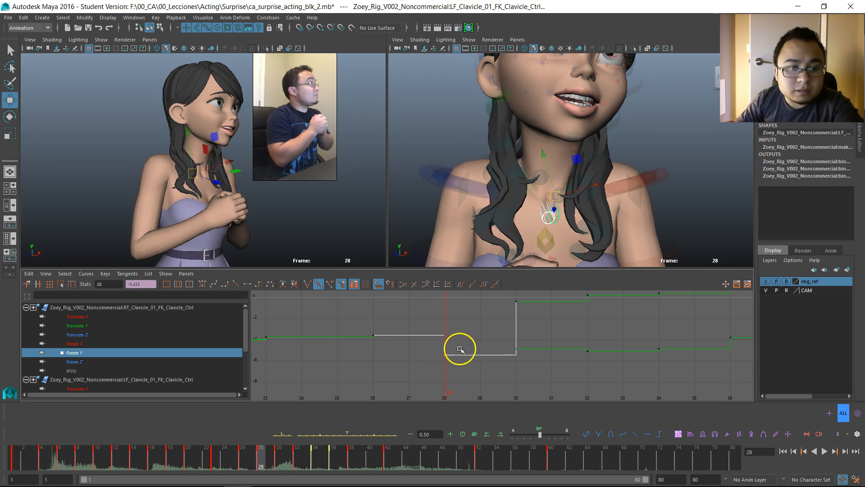
pyautogui.press('.')
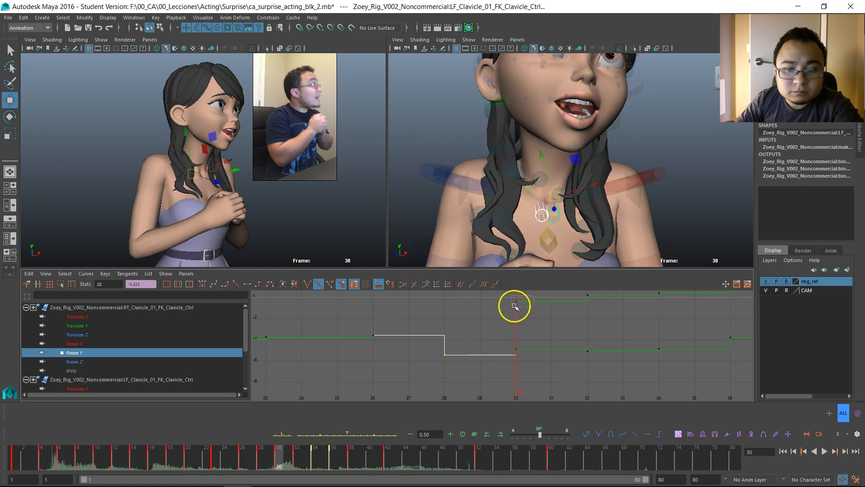
pyautogui.moveTo(515, 306); pyautogui.dragTo(515, 307)
pyautogui.moveTo(515, 307); pyautogui.dragTo(499, 359, button='middle')
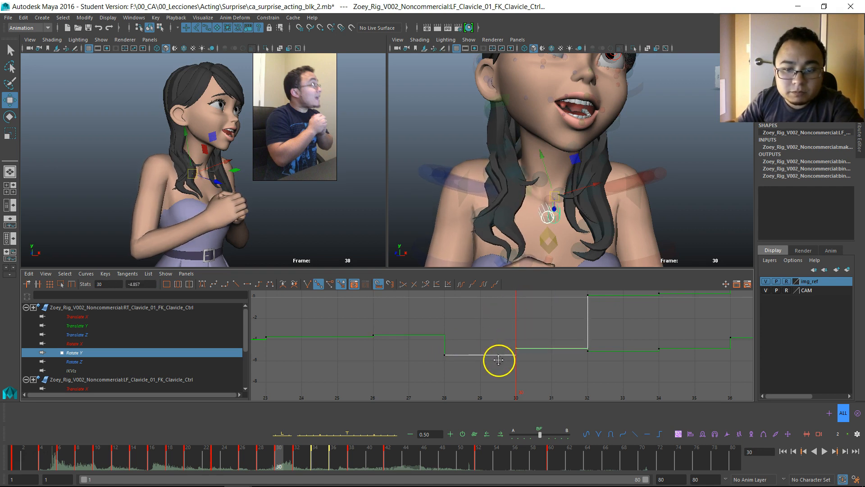
pyautogui.moveTo(529, 338); pyautogui.dragTo(511, 331, button='middle')
# Lower the clavicles' Rotate Y keys at frame 26 to about -4 and step through the poses up to frame 32
pyautogui.moveTo(413, 324); pyautogui.dragTo(369, 353)
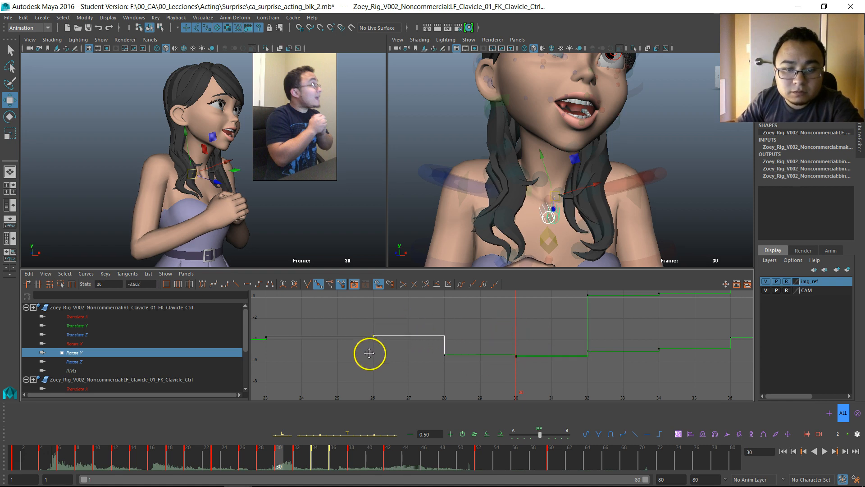
pyautogui.press('.')
pyautogui.press(',')
pyautogui.press('.')
pyautogui.press('.')
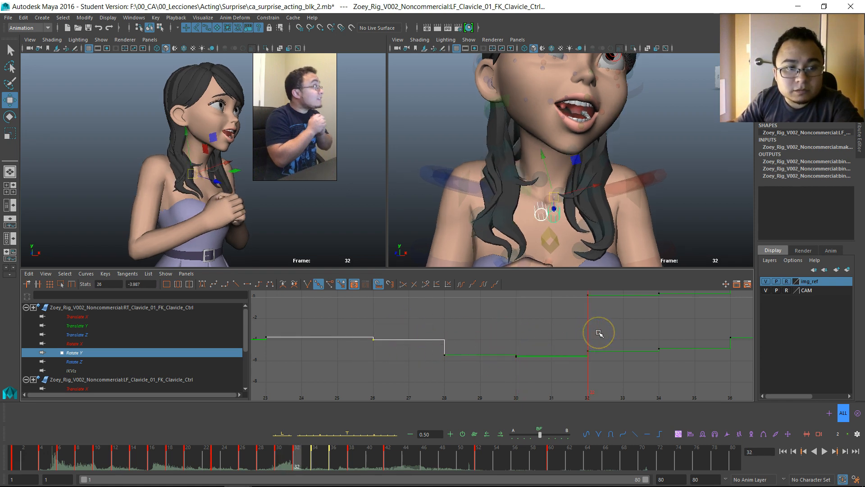
# Compare the clavicle poses from frame 32 to 36 and lower the upper Rotate Y curve's key at frame 32 to about -4.3
pyautogui.press('.')
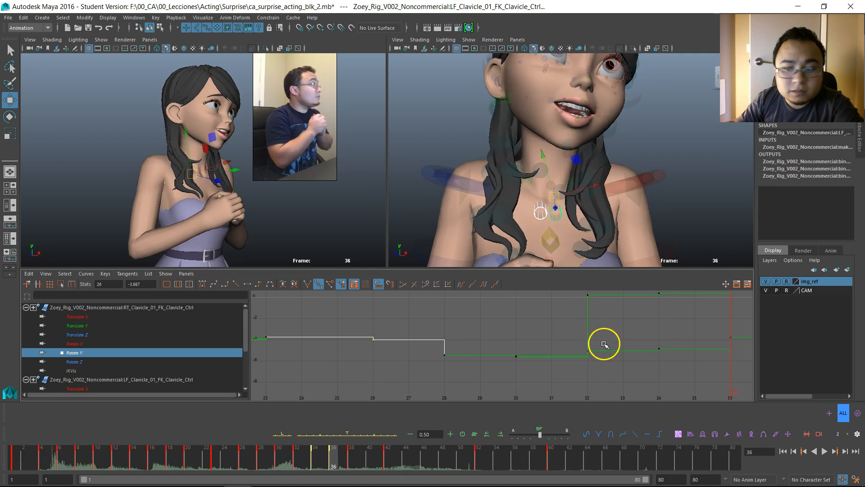
pyautogui.keyDown('alt'); pyautogui.moveTo(641, 333); pyautogui.dragTo(481, 339, button='middle'); pyautogui.keyUp('alt')
pyautogui.scroll(-3, 589, 341)
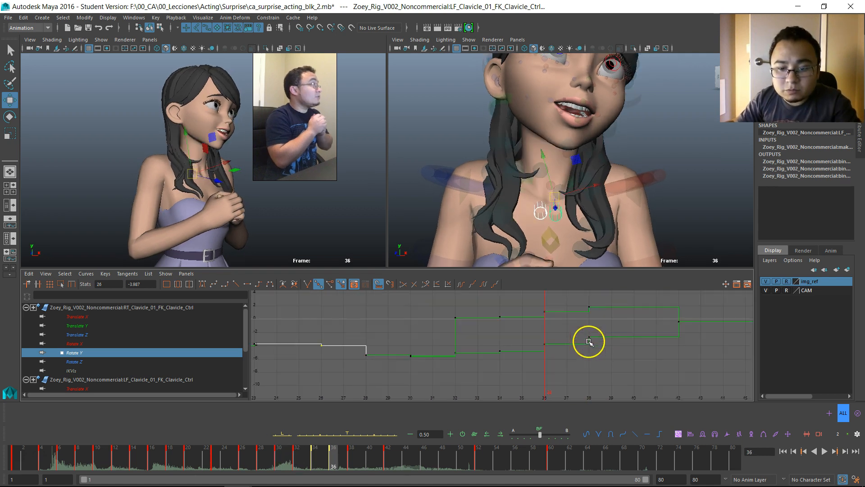
pyautogui.scroll(3, 514, 335)
pyautogui.press(',')
pyautogui.press(',')
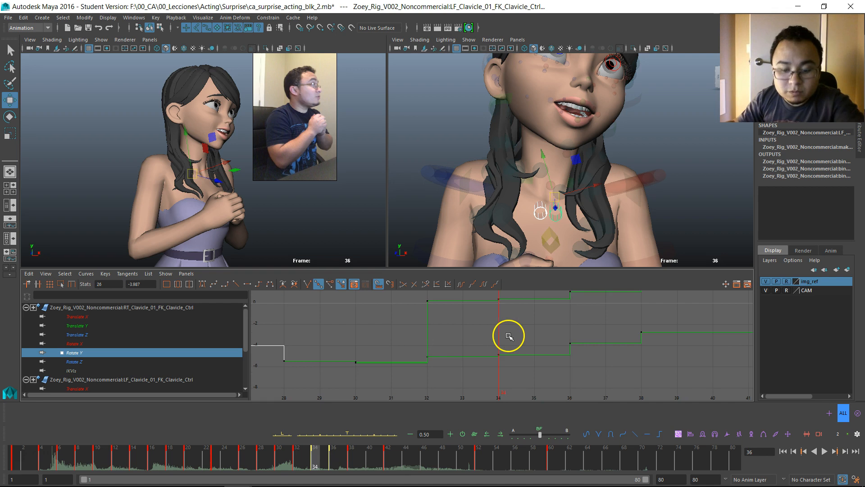
pyautogui.moveTo(414, 302); pyautogui.dragTo(429, 351, button='middle')
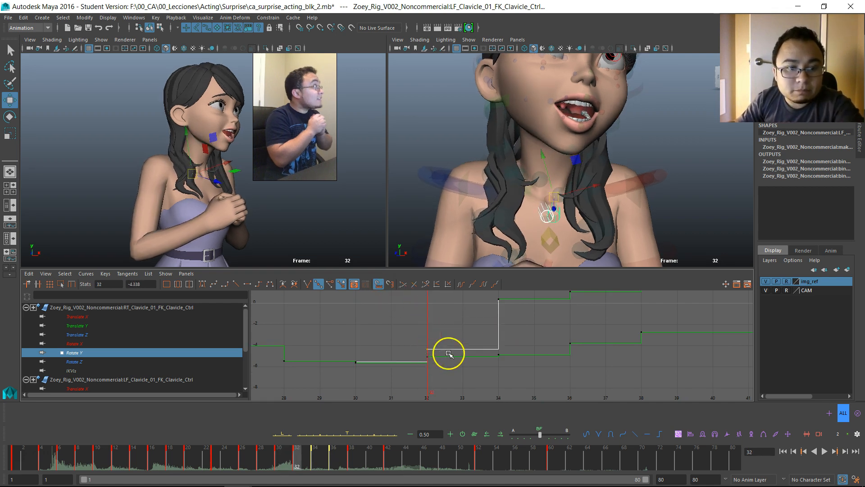
# Lower the upper clavicle Rotate Y curve's keys to about -2.4 at frame 34 and -0.1 at frame 36, comparing the neighbouring poses
pyautogui.press('.')
pyautogui.moveTo(502, 293); pyautogui.dragTo(488, 301)
pyautogui.moveTo(490, 294); pyautogui.dragTo(491, 324, button='middle')
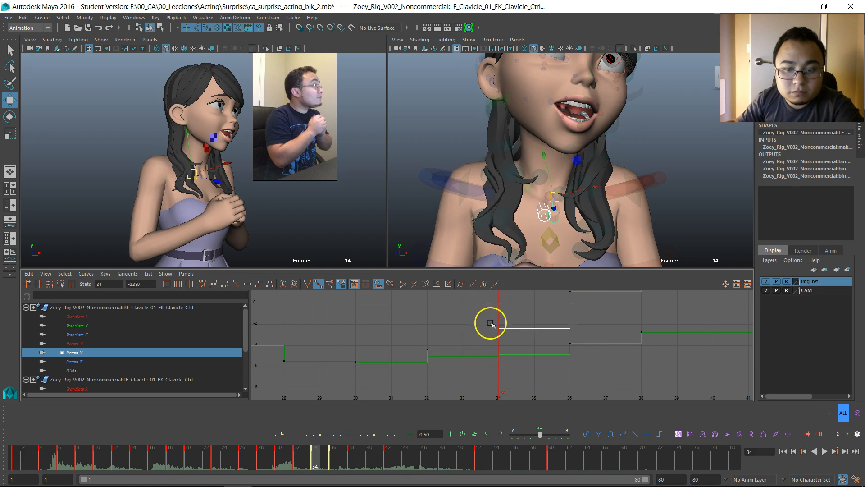
pyautogui.press('.')
pyautogui.moveTo(556, 299); pyautogui.dragTo(556, 313, button='middle')
pyautogui.press(',')
pyautogui.press(',')
pyautogui.press('.')
pyautogui.press('.')
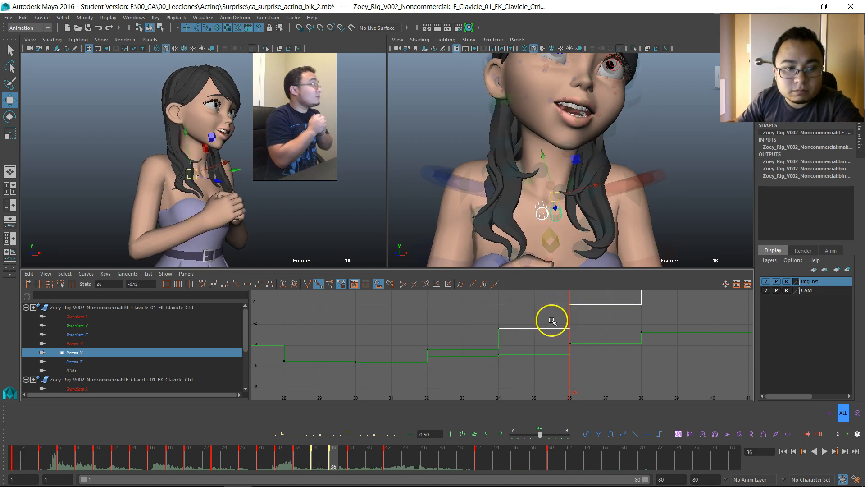
# Play back the shoulder motion and lower the clavicles' Rotate Y keys to about -6 at frame 32 and -5 to -5.6 at frame 34
pyautogui.hotkey('alt', 'v')
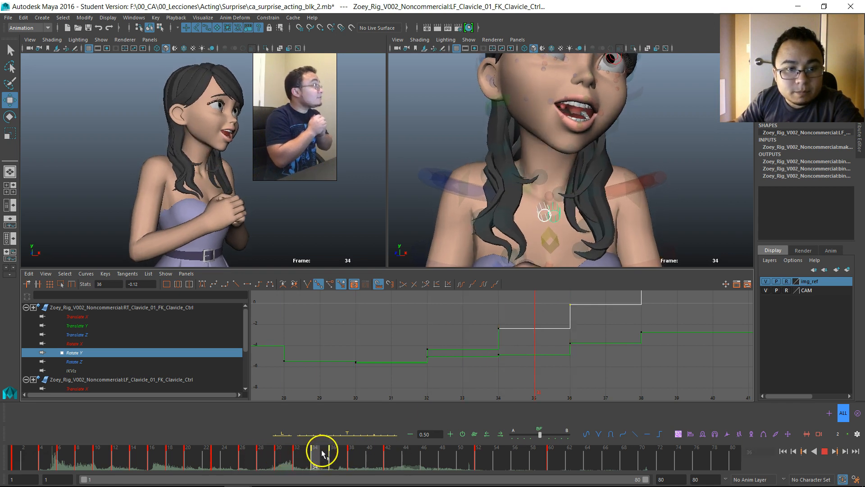
pyautogui.moveTo(362, 440); pyautogui.dragTo(303, 449)
pyautogui.moveTo(429, 351)
pyautogui.mouseDown()
pyautogui.moveTo(424, 345)
pyautogui.moveTo(440, 381)
pyautogui.moveTo(421, 366)
pyautogui.mouseUp()
pyautogui.press('.')
pyautogui.moveTo(489, 338); pyautogui.dragTo(490, 338)
pyautogui.moveTo(490, 338); pyautogui.dragTo(492, 363, button='middle')
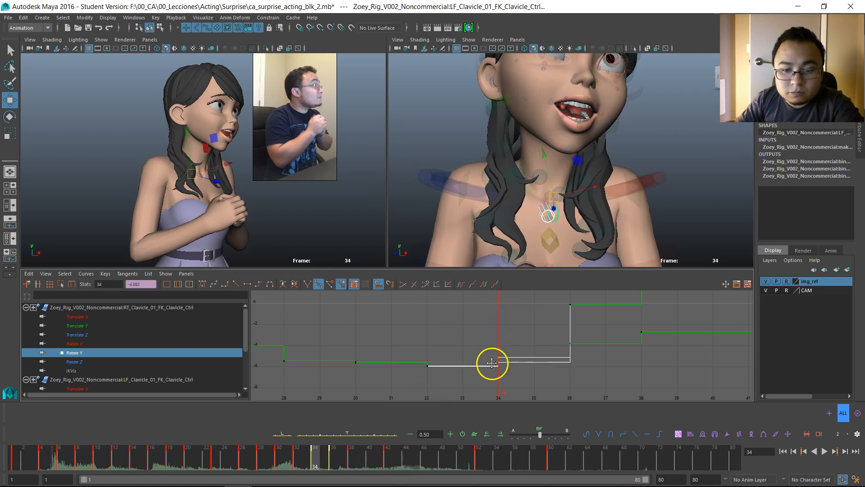
# Adjust the clavicles' Rotate Y keys at frame 36 to about -3.6 and -2.8, lower the upper frame 38 key to -0.8, and scrub the result
pyautogui.scroll(-2, 592, 320)
pyautogui.moveTo(563, 310); pyautogui.dragTo(534, 356)
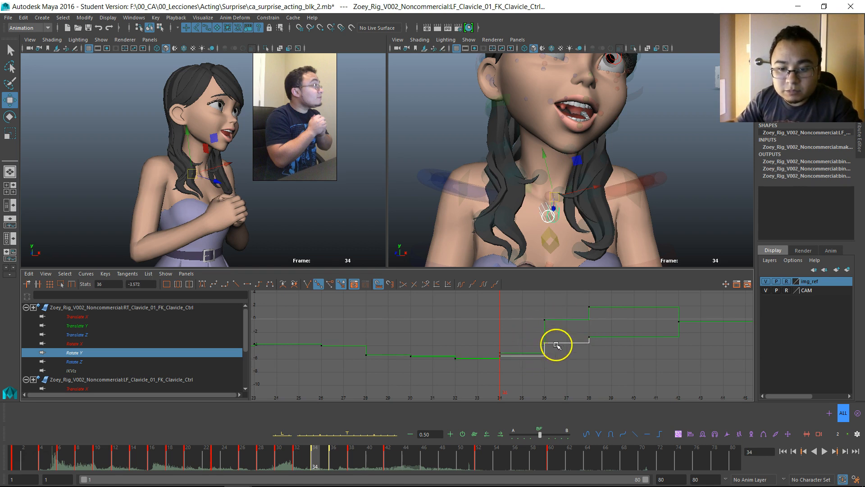
pyautogui.moveTo(620, 299); pyautogui.dragTo(525, 328)
pyautogui.moveTo(526, 329); pyautogui.dragTo(535, 343, button='middle')
pyautogui.click(592, 353)
pyautogui.moveTo(261, 450); pyautogui.dragTo(328, 444)
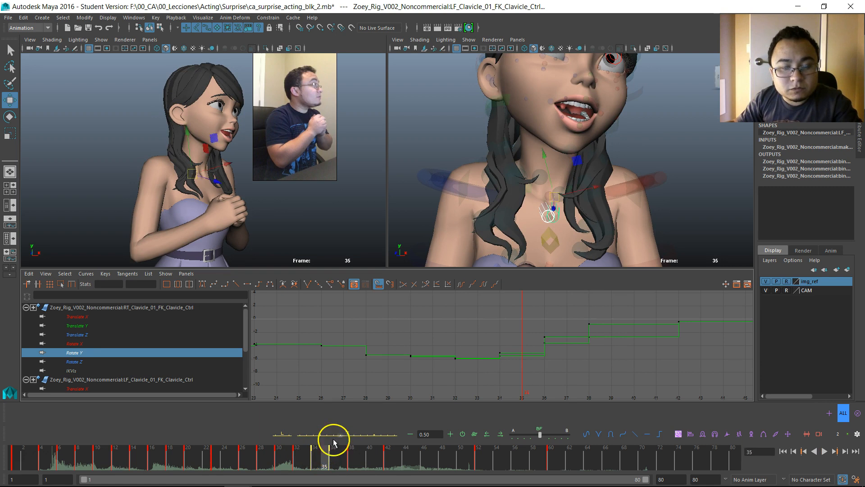
# Select both FK elbow controls and scrub the arm motion up to about frame 30
pyautogui.keyDown('alt'); pyautogui.moveTo(590, 178); pyautogui.dragTo(586, 141, button='middle'); pyautogui.keyUp('alt')
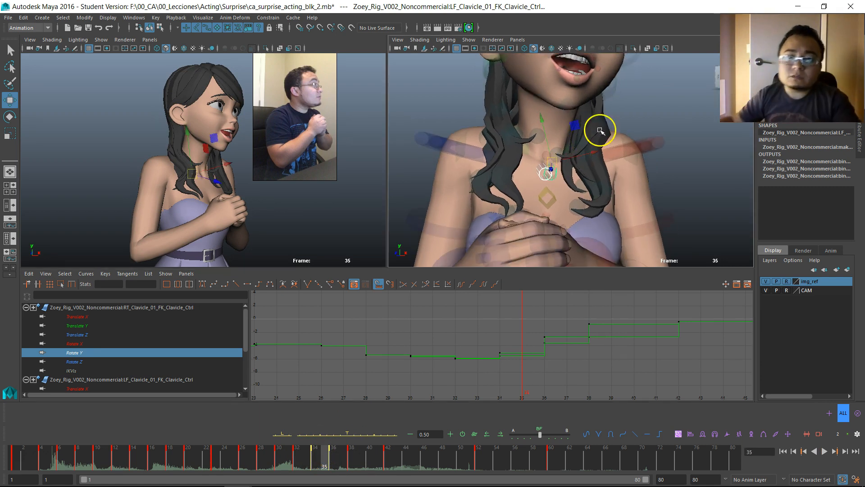
pyautogui.keyDown('alt'); pyautogui.moveTo(616, 170); pyautogui.dragTo(615, 145, button='middle'); pyautogui.keyUp('alt')
pyautogui.scroll(-3, 613, 143)
pyautogui.press('q')
pyautogui.click(655, 228)
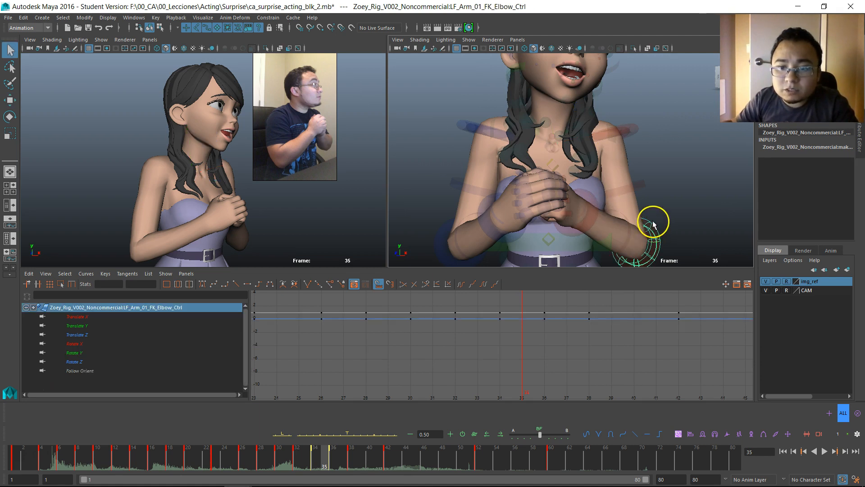
pyautogui.keyDown('alt'); pyautogui.moveTo(654, 222); pyautogui.dragTo(657, 193, button='middle'); pyautogui.keyUp('alt')
pyautogui.keyDown('shift'); pyautogui.click(461, 246); pyautogui.keyUp('shift')
pyautogui.click(254, 455)
pyautogui.moveTo(254, 455); pyautogui.dragTo(279, 457)
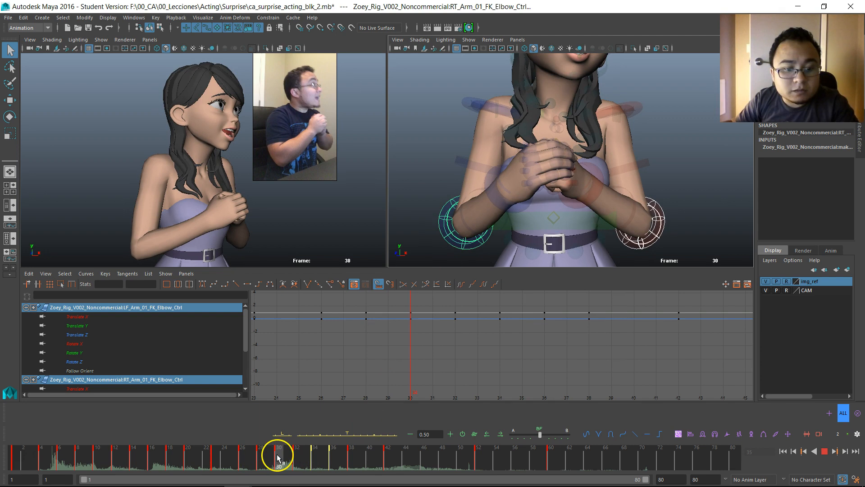
# Isolate both elbows' Rotate Y curves and lower their keys at frame 30 to about -114.3 and -115.4
pyautogui.click(102, 352)
pyautogui.scroll(-2, 107, 356)
pyautogui.click(205, 360)
pyautogui.press('a')
pyautogui.scroll(8, 461, 365)
pyautogui.keyDown('alt'); pyautogui.moveTo(509, 336); pyautogui.dragTo(476, 351, button='middle'); pyautogui.keyUp('alt')
pyautogui.moveTo(474, 309); pyautogui.dragTo(444, 359)
pyautogui.press('w')
pyautogui.keyDown('shift'); pyautogui.moveTo(457, 354); pyautogui.dragTo(446, 384, button='middle'); pyautogui.keyUp('shift')
# Adjust the elbows' earlier Rotate Y keys, to about -114 and -114.9 at frame 26 and -114.2 and -115 at frame 23
pyautogui.press(',')
pyautogui.moveTo(411, 328); pyautogui.dragTo(386, 372)
pyautogui.moveTo(352, 339); pyautogui.dragTo(310, 382)
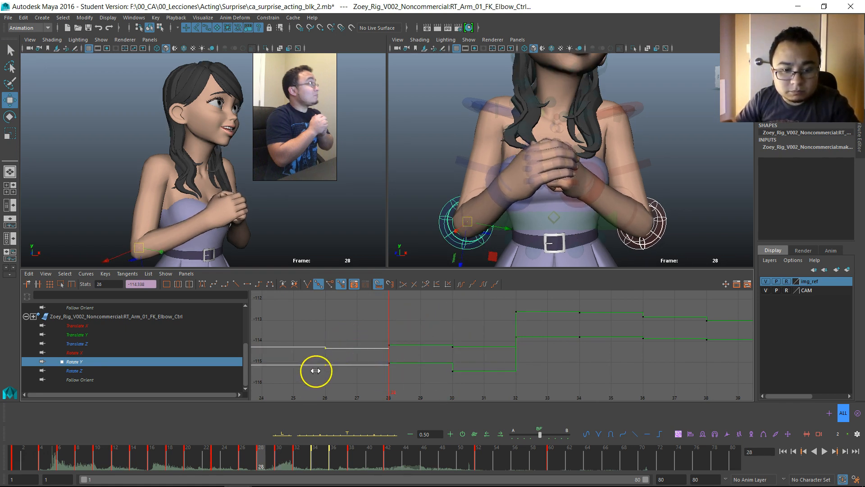
pyautogui.keyDown('shift'); pyautogui.moveTo(327, 383); pyautogui.dragTo(442, 368, button='middle'); pyautogui.keyUp('shift')
pyautogui.moveTo(388, 331); pyautogui.dragTo(347, 364)
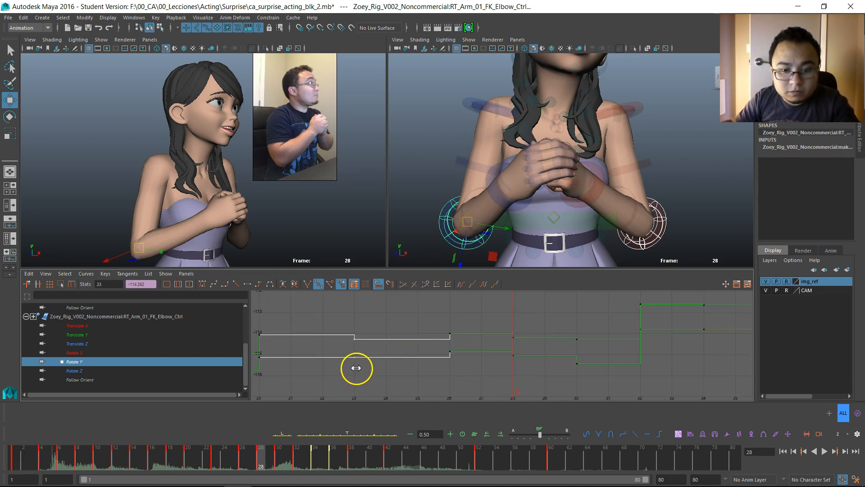
pyautogui.keyDown('shift'); pyautogui.moveTo(359, 376); pyautogui.dragTo(360, 373, button='middle'); pyautogui.keyUp('shift')
# Lower the elbows' Rotate Y keys at frame 32 to about -113.8 and -115
pyautogui.keyDown('alt'); pyautogui.moveTo(477, 372); pyautogui.dragTo(374, 360, button='middle'); pyautogui.keyUp('alt')
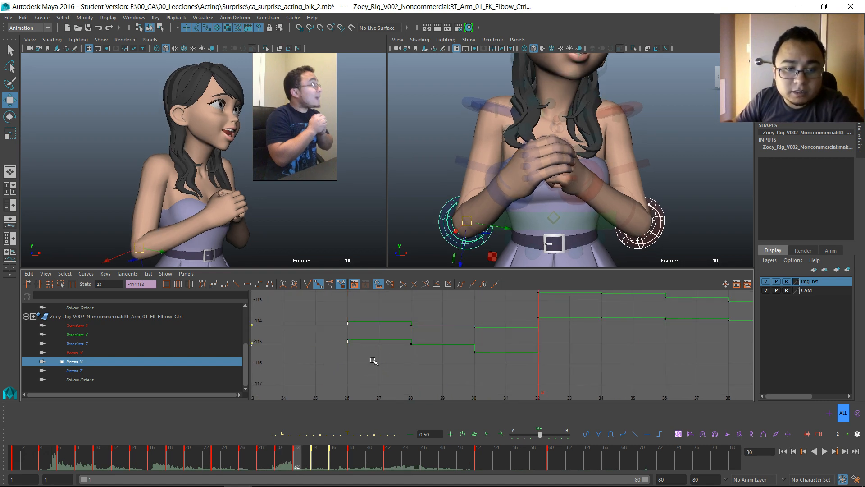
pyautogui.keyDown('alt'); pyautogui.moveTo(564, 329); pyautogui.dragTo(534, 332, button='middle'); pyautogui.keyUp('alt')
pyautogui.moveTo(497, 293); pyautogui.dragTo(497, 294)
pyautogui.moveTo(497, 293); pyautogui.dragTo(502, 331, button='middle')
pyautogui.press('.')
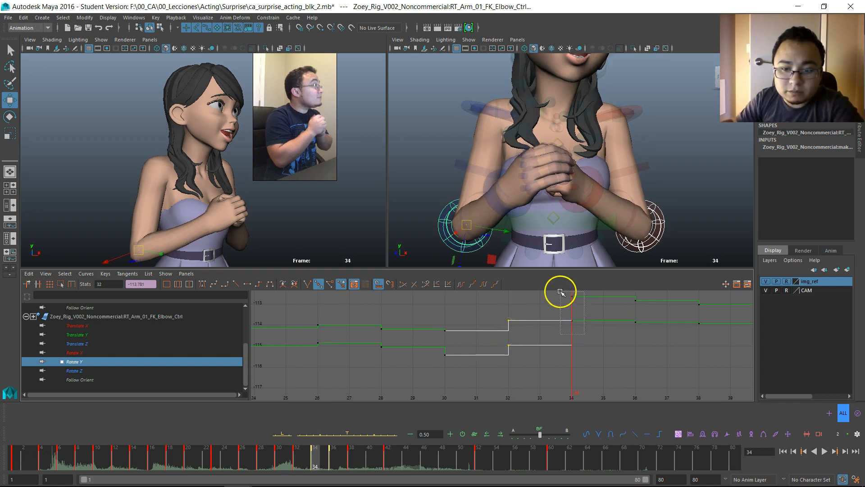
# Raise the elbows' Rotate Y keys at frame 36 to about -112.5 and -113.5 and play back the shot to review the arms
pyautogui.moveTo(561, 292); pyautogui.dragTo(583, 329)
pyautogui.press('.')
pyautogui.moveTo(640, 344); pyautogui.dragTo(623, 286)
pyautogui.moveTo(630, 346); pyautogui.dragTo(631, 340, button='middle')
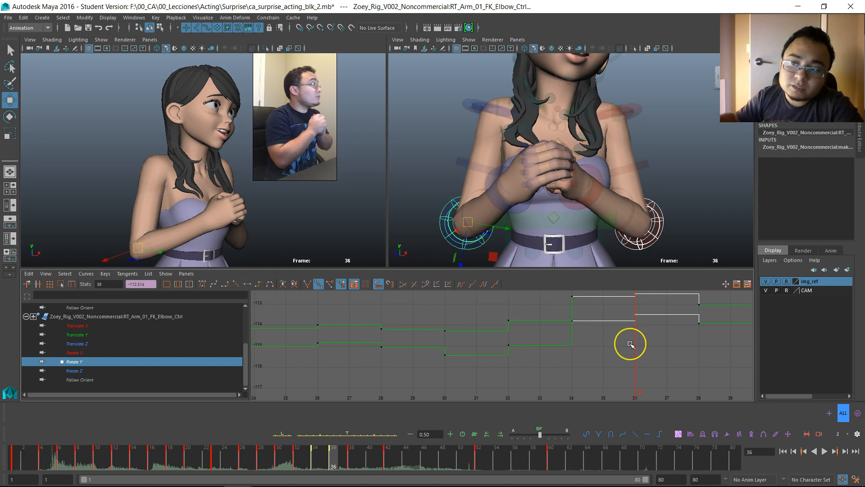
pyautogui.press('.')
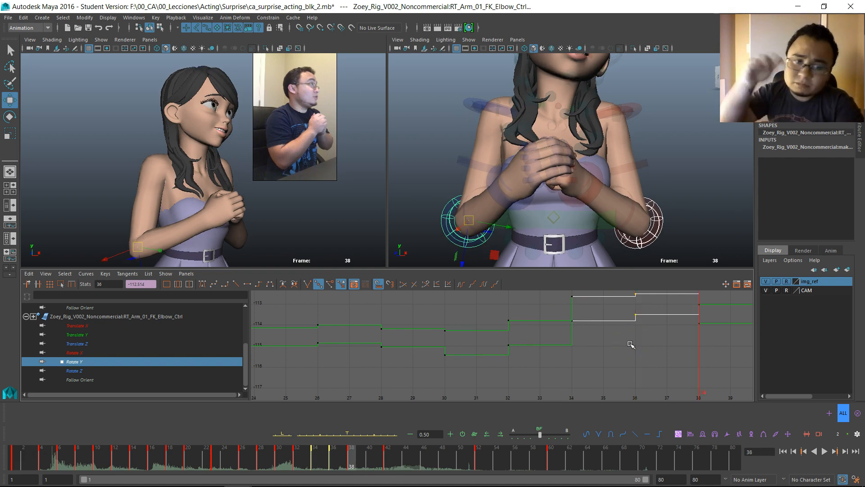
pyautogui.keyDown('alt'); pyautogui.moveTo(641, 352); pyautogui.dragTo(483, 352, button='middle'); pyautogui.keyUp('alt')
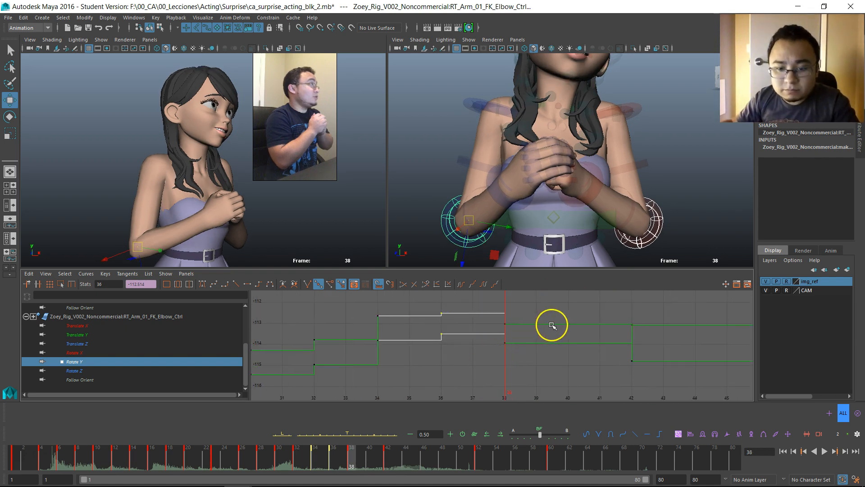
pyautogui.hotkey('alt', 'v')
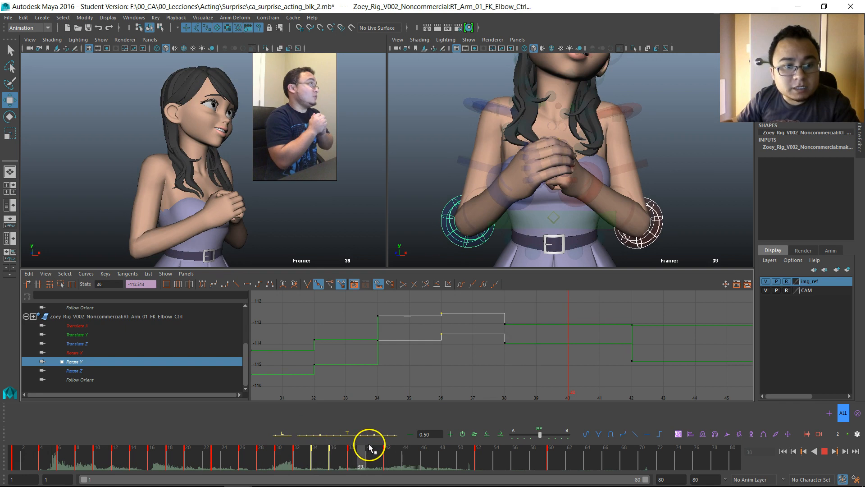
pyautogui.hotkey('alt', 'v')
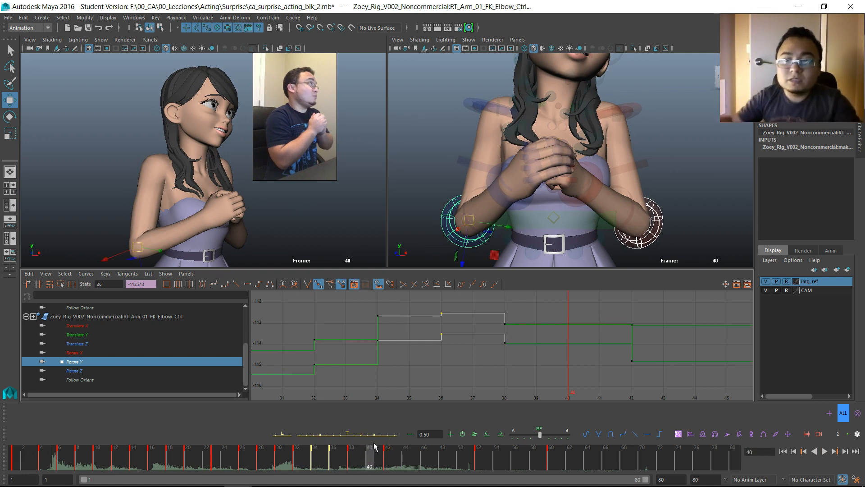
# Select the upper spine IK control in a side view, frame its curves, and step back through the poses from frame 33 to 28
pyautogui.keyDown('alt'); pyautogui.moveTo(520, 151); pyautogui.dragTo(603, 141); pyautogui.keyUp('alt')
pyautogui.press('q')
pyautogui.click(456, 118)
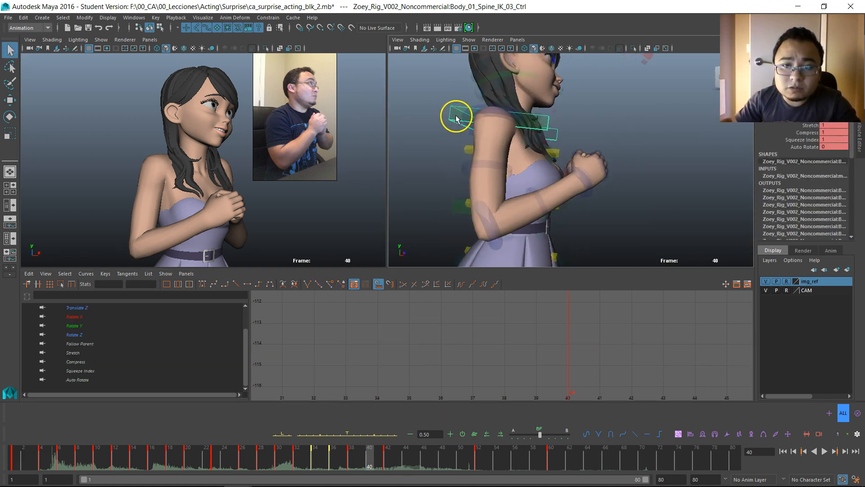
pyautogui.click(304, 454)
pyautogui.press('f')
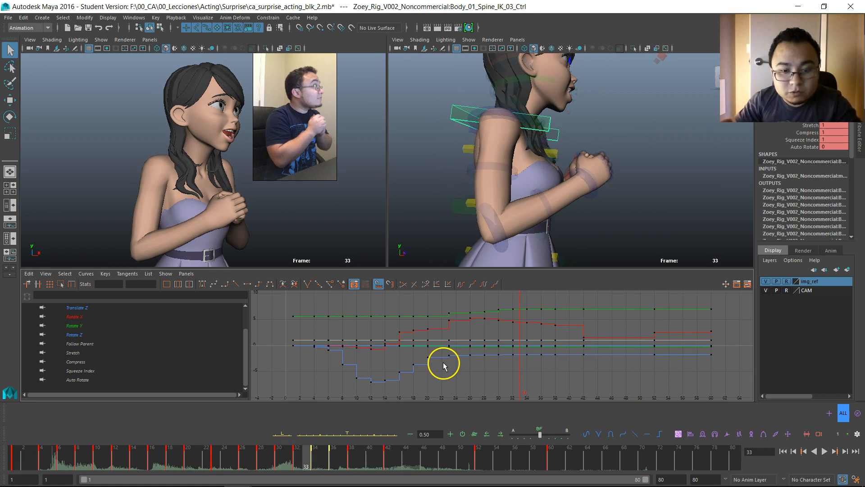
pyautogui.scroll(5, 424, 381)
pyautogui.hotkey('alt', ',')
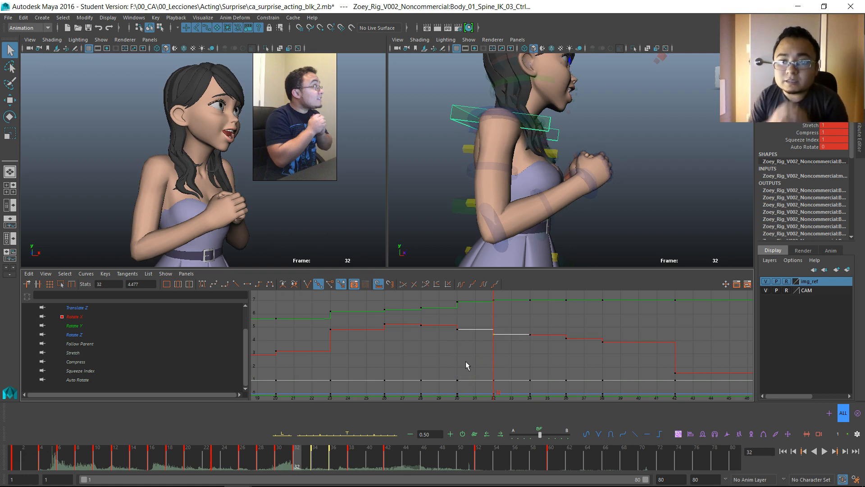
pyautogui.hotkey('alt', ',')
pyautogui.hotkey('alt', ',')
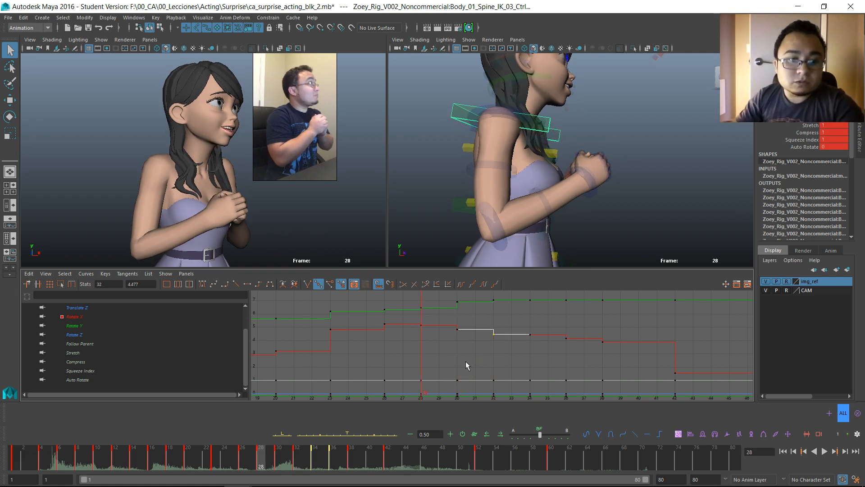
# Lower the upper spine control's Rotate X key at frame 30 to about 3.9 and compare it with the preceding poses
pyautogui.keyDown('alt'); pyautogui.moveTo(464, 346); pyautogui.dragTo(461, 359, button='middle'); pyautogui.keyUp('alt')
pyautogui.scroll(3, 462, 356)
pyautogui.moveTo(434, 332); pyautogui.dragTo(417, 364)
pyautogui.press('w')
pyautogui.keyDown('shift'); pyautogui.moveTo(422, 344); pyautogui.dragTo(418, 389, button='middle'); pyautogui.keyUp('shift')
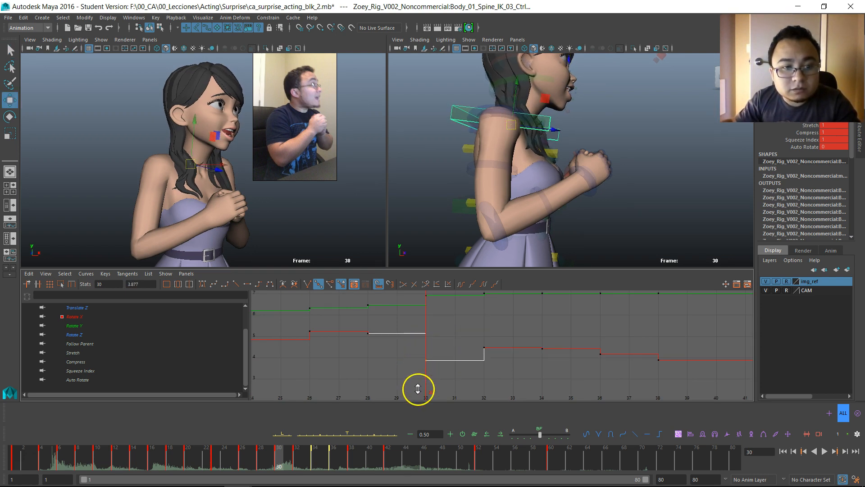
pyautogui.press(',')
pyautogui.press(',')
pyautogui.press('.')
# Lower the upper spine control's Rotate X keys to about 4 at frame 28 and 4.8 at frame 26
pyautogui.moveTo(397, 331); pyautogui.dragTo(355, 362)
pyautogui.keyDown('shift'); pyautogui.moveTo(367, 354); pyautogui.dragTo(362, 376, button='middle'); pyautogui.keyUp('shift')
pyautogui.moveTo(349, 315); pyautogui.dragTo(309, 352)
pyautogui.keyDown('shift'); pyautogui.moveTo(309, 351); pyautogui.dragTo(308, 363, button='middle'); pyautogui.keyUp('shift')
pyautogui.press('.')
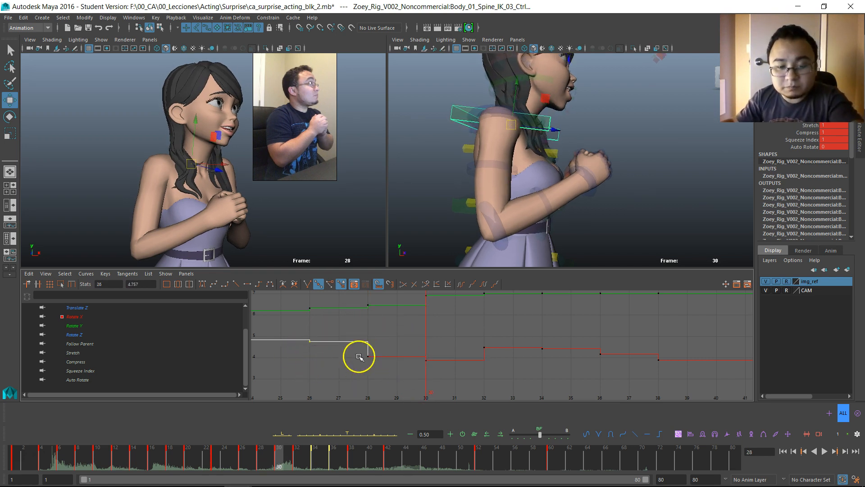
# Lower the upper spine control's Rotate X keys to about 3 at frame 30 and 3.2 at frame 32
pyautogui.moveTo(432, 343); pyautogui.dragTo(411, 373)
pyautogui.keyDown('shift'); pyautogui.moveTo(440, 353); pyautogui.dragTo(479, 379, button='middle'); pyautogui.keyUp('shift')
pyautogui.press('.')
pyautogui.click(480, 348)
pyautogui.press('.')
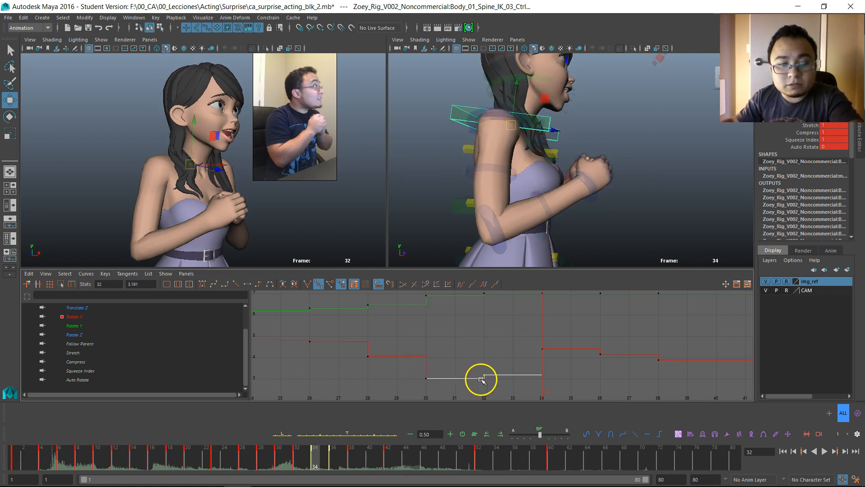
# Set the upper spine control's Rotate X keys to about 4.2 at frame 34 and 4.6 at frame 36
pyautogui.moveTo(562, 328); pyautogui.dragTo(533, 355)
pyautogui.keyDown('shift'); pyautogui.moveTo(532, 355); pyautogui.dragTo(532, 362, button='middle'); pyautogui.keyUp('shift')
pyautogui.press('.')
pyautogui.moveTo(614, 330); pyautogui.dragTo(585, 372)
pyautogui.keyDown('shift'); pyautogui.moveTo(584, 373); pyautogui.dragTo(587, 361, button='middle'); pyautogui.keyUp('shift')
# Raise the upper spine control's Rotate X key at frame 38 to about 4.5 and scrub frames 31 to 37 to check the torso
pyautogui.press('.')
pyautogui.click(659, 358)
pyautogui.keyDown('shift'); pyautogui.moveTo(645, 359); pyautogui.dragTo(644, 348, button='middle'); pyautogui.keyUp('shift')
pyautogui.press('.')
pyautogui.press('q')
pyautogui.click(286, 460)
pyautogui.moveTo(285, 460)
pyautogui.mouseDown()
pyautogui.moveTo(361, 454)
pyautogui.moveTo(280, 448)
pyautogui.moveTo(396, 445)
pyautogui.moveTo(344, 446)
pyautogui.mouseUp()
# Select the COG control at the hips and isolate its Translate Z curve
pyautogui.scroll(-3, 589, 203)
pyautogui.keyDown('alt'); pyautogui.moveTo(562, 223); pyautogui.dragTo(566, 171, button='middle'); pyautogui.keyUp('alt')
pyautogui.keyDown('alt'); pyautogui.moveTo(566, 170); pyautogui.dragTo(557, 174); pyautogui.keyUp('alt')
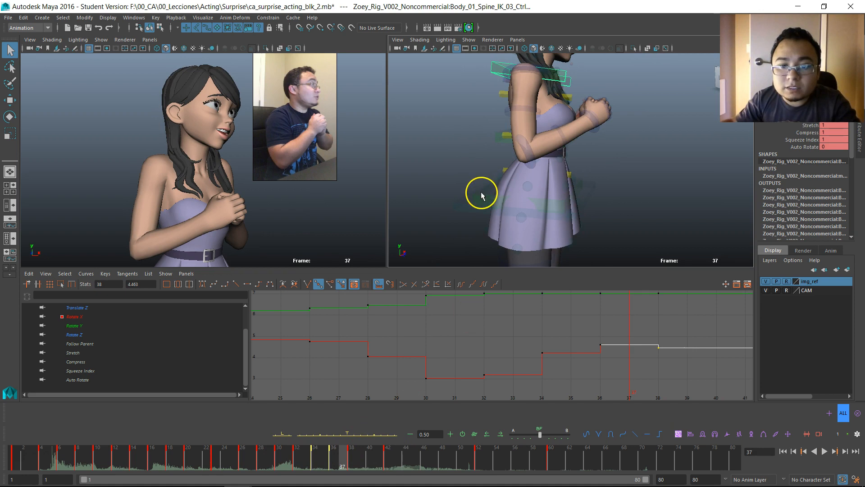
pyautogui.moveTo(482, 195); pyautogui.dragTo(476, 236)
pyautogui.press('f')
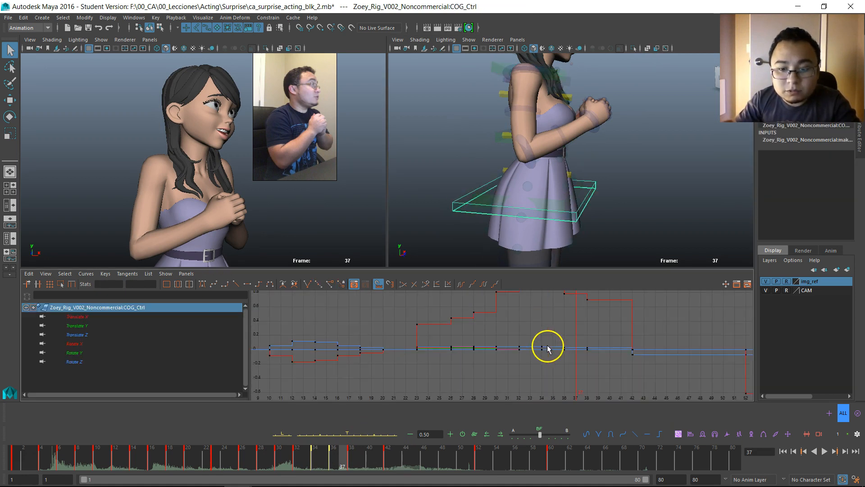
pyautogui.press('w')
pyautogui.click(144, 342)
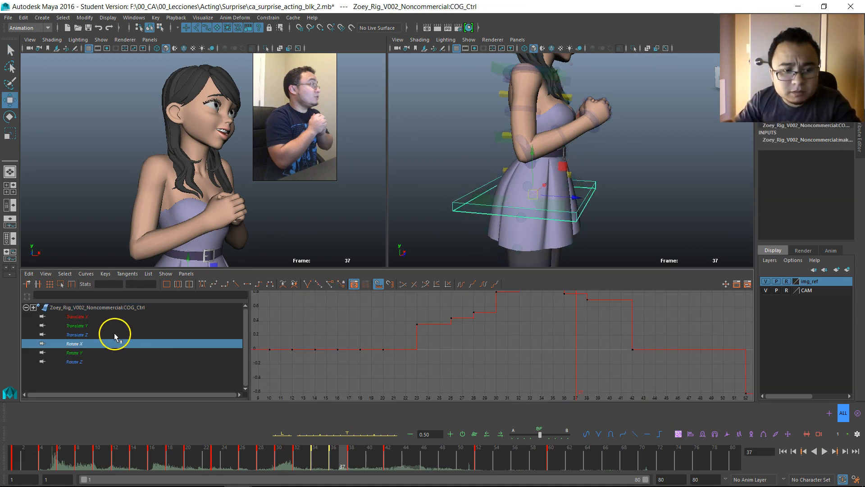
pyautogui.click(115, 333)
# Compare the COG poses at frames 38 and 42 and lower the Translate Z key at frame 38 to about -0.02
pyautogui.press('f')
pyautogui.keyDown('alt'); pyautogui.moveTo(570, 372); pyautogui.dragTo(556, 365, button='middle'); pyautogui.keyUp('alt')
pyautogui.keyDown('alt'); pyautogui.keyDown('shift'); pyautogui.moveTo(557, 366); pyautogui.dragTo(567, 368, button='right'); pyautogui.keyUp('shift'); pyautogui.keyUp('alt')
pyautogui.press('.')
pyautogui.press('.')
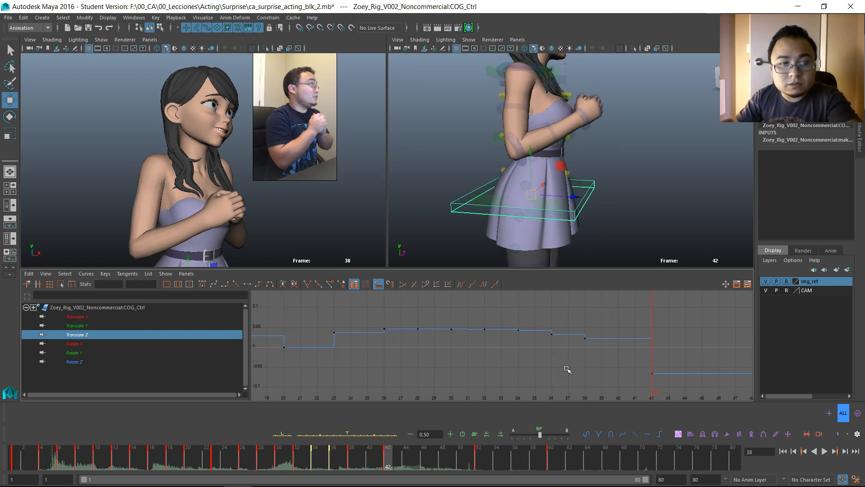
pyautogui.press(',')
pyautogui.moveTo(598, 334); pyautogui.dragTo(578, 350)
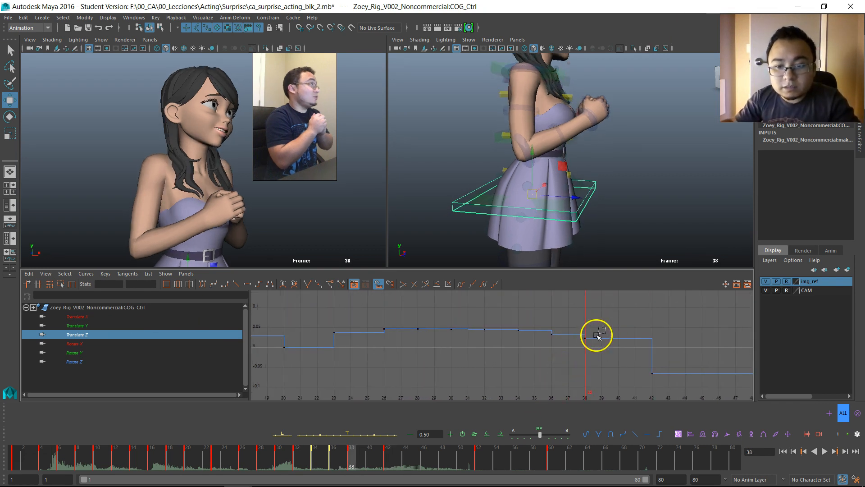
pyautogui.keyDown('shift'); pyautogui.moveTo(581, 362); pyautogui.dragTo(581, 379, button='middle'); pyautogui.keyUp('shift')
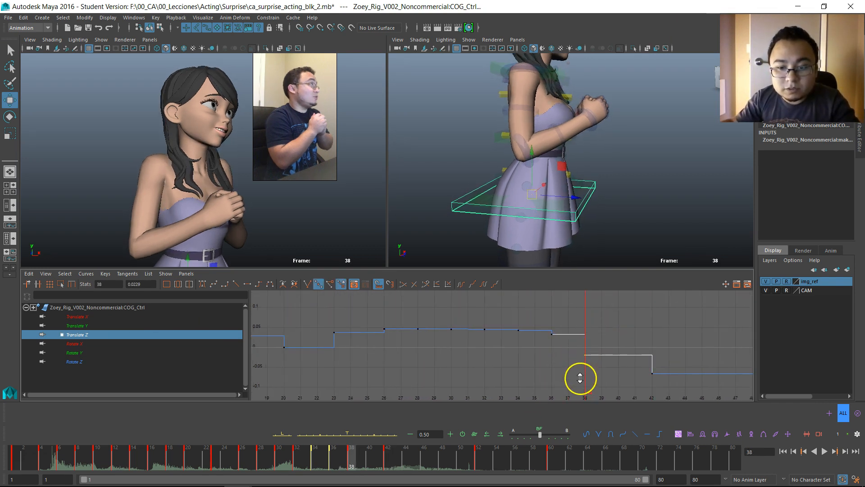
# Scrub the hip motion and fine-tune the COG control's Translate Z key at frame 38 down to about -0.02
pyautogui.moveTo(575, 318); pyautogui.dragTo(544, 355)
pyautogui.moveTo(247, 459); pyautogui.dragTo(369, 462)
pyautogui.moveTo(620, 338); pyautogui.dragTo(578, 371)
pyautogui.keyDown('shift'); pyautogui.moveTo(578, 372); pyautogui.dragTo(581, 378, button='middle'); pyautogui.keyUp('shift')
# Isolate the COG control's Rotate X curve and lower its key at frame 38 to about 0.33
pyautogui.click(76, 326)
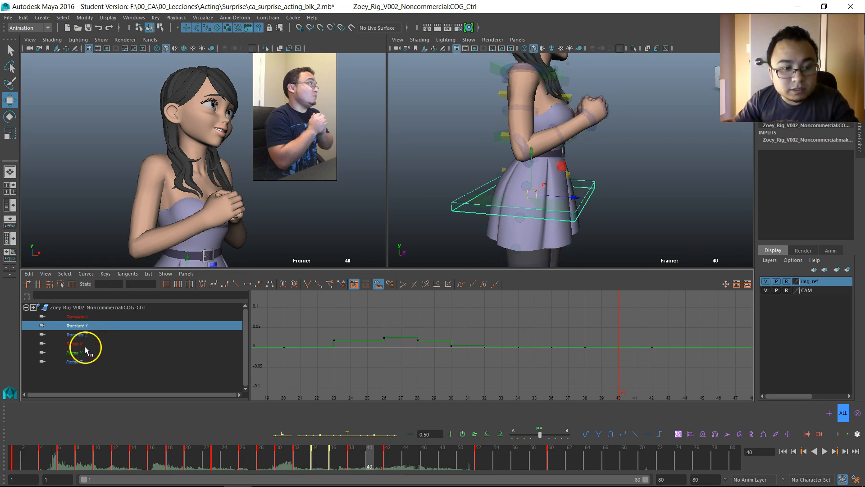
pyautogui.press('e')
pyautogui.click(108, 342)
pyautogui.keyDown('alt'); pyautogui.moveTo(535, 352); pyautogui.dragTo(520, 369, button='middle'); pyautogui.keyUp('alt')
pyautogui.keyDown('alt'); pyautogui.keyDown('shift'); pyautogui.moveTo(530, 369); pyautogui.dragTo(600, 359, button='right'); pyautogui.keyUp('shift'); pyautogui.keyUp('alt')
pyautogui.keyDown('alt'); pyautogui.moveTo(602, 357); pyautogui.dragTo(517, 357, button='middle'); pyautogui.keyUp('alt')
pyautogui.moveTo(542, 332); pyautogui.dragTo(527, 349)
pyautogui.keyDown('shift'); pyautogui.moveTo(527, 349); pyautogui.dragTo(528, 366, button='middle'); pyautogui.keyUp('shift')
# Review the COG Rotate X key at frame 34, lower the one at frame 36 to about 0.69, and check the motion up to frame 42
pyautogui.press(',')
pyautogui.press(',')
pyautogui.press(',')
pyautogui.press(',')
pyautogui.press(',')
pyautogui.press('.')
pyautogui.press('.')
pyautogui.moveTo(462, 319); pyautogui.dragTo(440, 340)
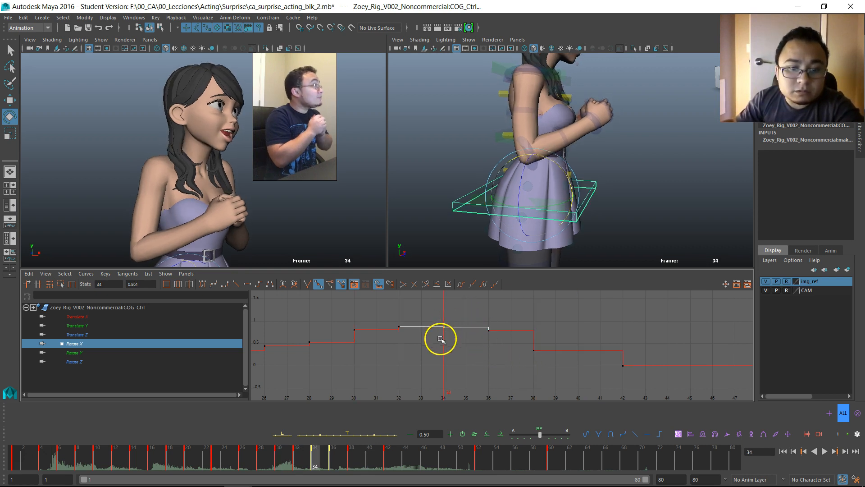
pyautogui.press('.')
pyautogui.moveTo(508, 315); pyautogui.dragTo(479, 345)
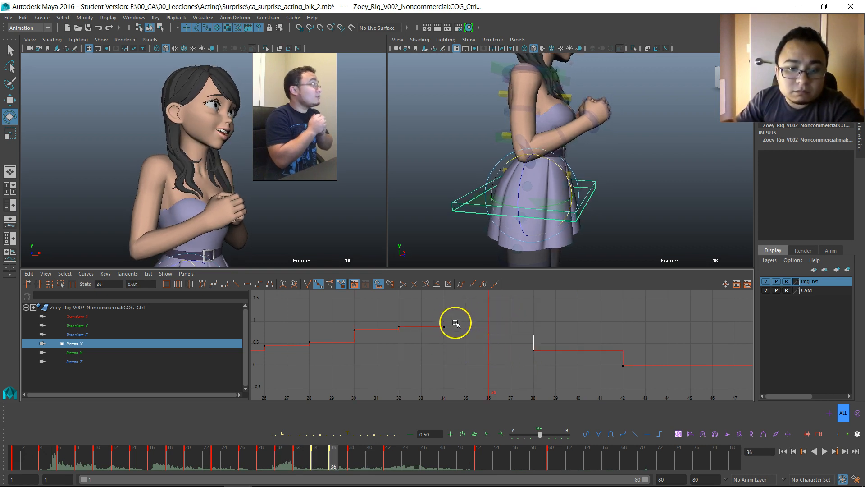
pyautogui.hotkey('alt', 'v')
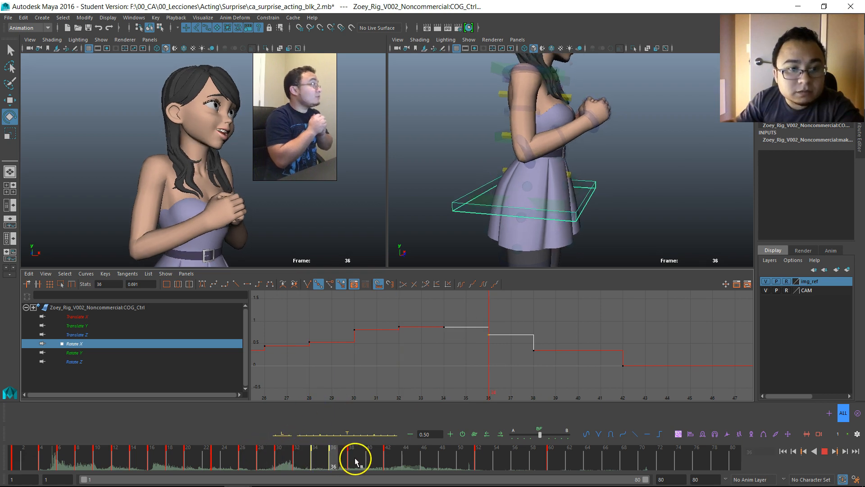
pyautogui.moveTo(390, 457); pyautogui.dragTo(393, 458)
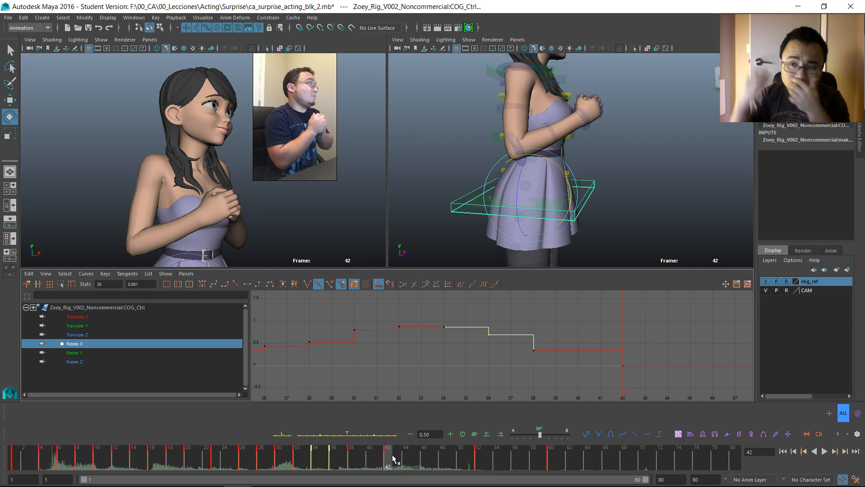
pyautogui.moveTo(313, 453); pyautogui.dragTo(370, 456)
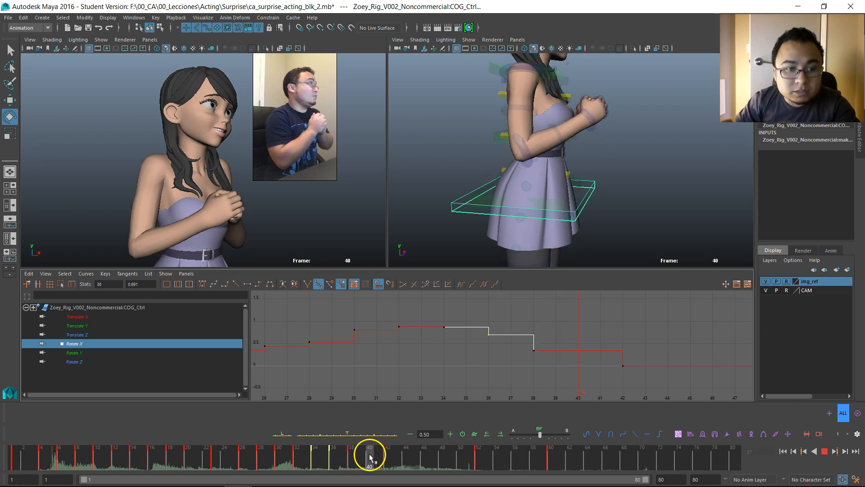
# Select all of the character's controls, key the whole pose at frame 40, and compare it with the neighbouring keys
pyautogui.click(658, 199)
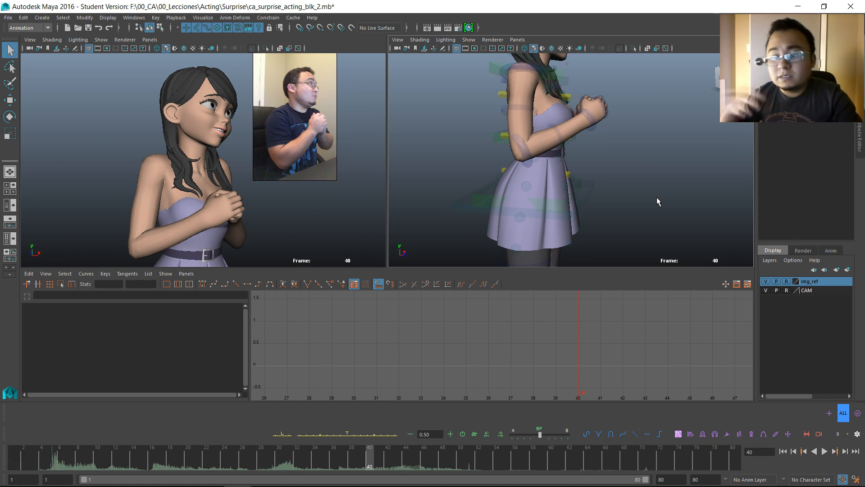
pyautogui.click(858, 412)
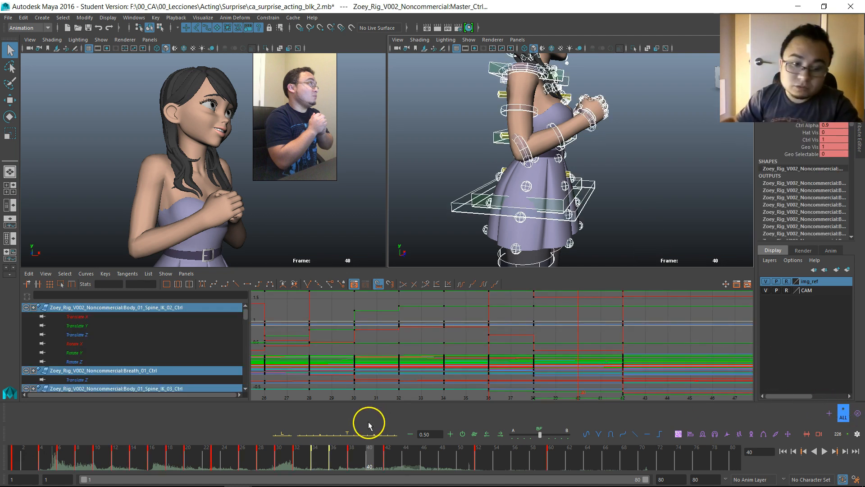
pyautogui.press('s')
pyautogui.press(',')
pyautogui.press('.')
pyautogui.press('.')
pyautogui.press(',')
pyautogui.press(',')
pyautogui.moveTo(394, 454); pyautogui.dragTo(354, 454)
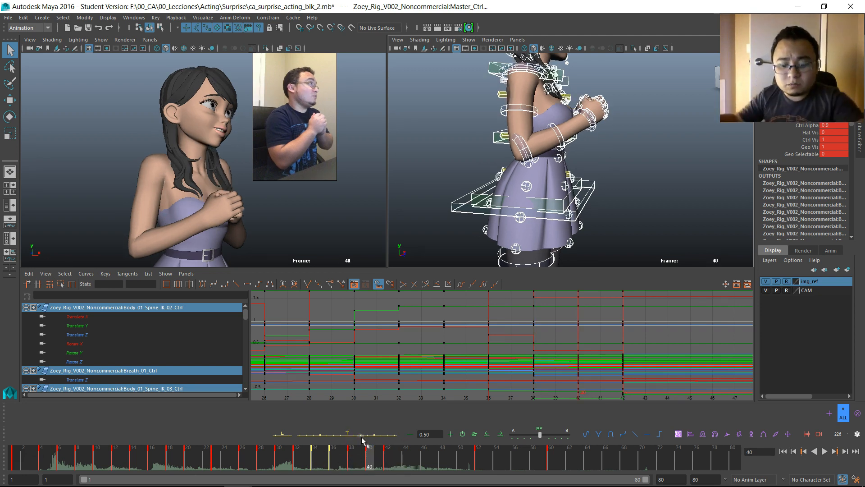
# Make breakdown poses for all controls at frames 40 and 46 by tweening, favouring the next pose at frame 40
pyautogui.click(362, 438)
pyautogui.moveTo(362, 446)
pyautogui.mouseDown()
pyautogui.moveTo(344, 456)
pyautogui.moveTo(473, 457)
pyautogui.moveTo(332, 456)
pyautogui.moveTo(466, 458)
pyautogui.moveTo(356, 453)
pyautogui.mouseUp()
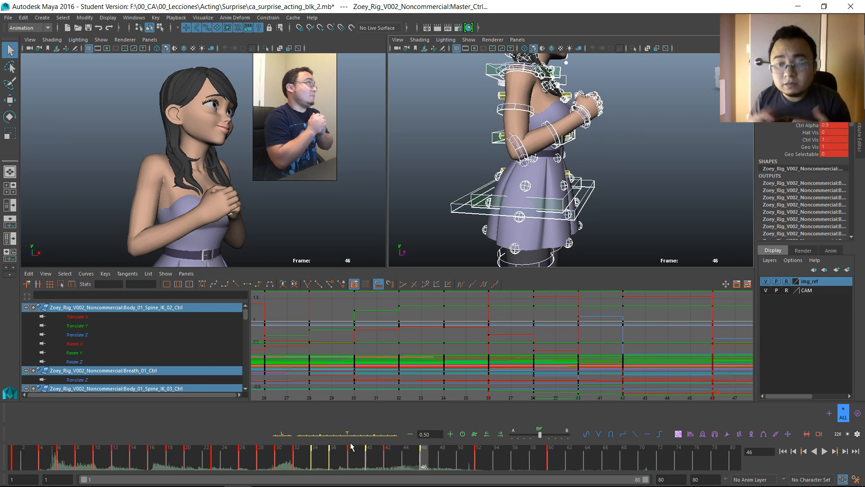
pyautogui.press(',')
pyautogui.press(',')
pyautogui.moveTo(349, 445)
pyautogui.mouseDown()
pyautogui.moveTo(357, 453)
pyautogui.moveTo(440, 452)
pyautogui.moveTo(347, 452)
pyautogui.moveTo(403, 451)
pyautogui.mouseUp()
# Select both clavicle controls and isolate their Rotate Z curves from a front-facing view of the character
pyautogui.keyDown('alt'); pyautogui.moveTo(602, 151); pyautogui.dragTo(539, 159); pyautogui.keyUp('alt')
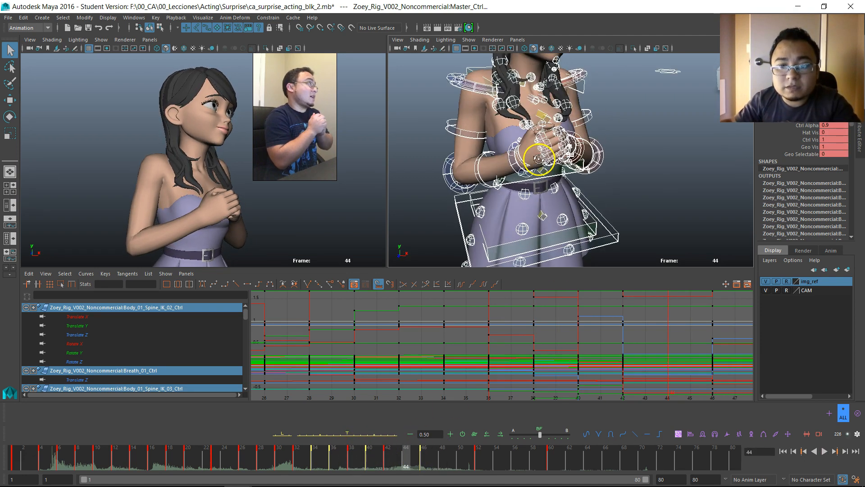
pyautogui.click(637, 143)
pyautogui.click(545, 99)
pyautogui.keyDown('shift'); pyautogui.click(534, 101); pyautogui.keyUp('shift')
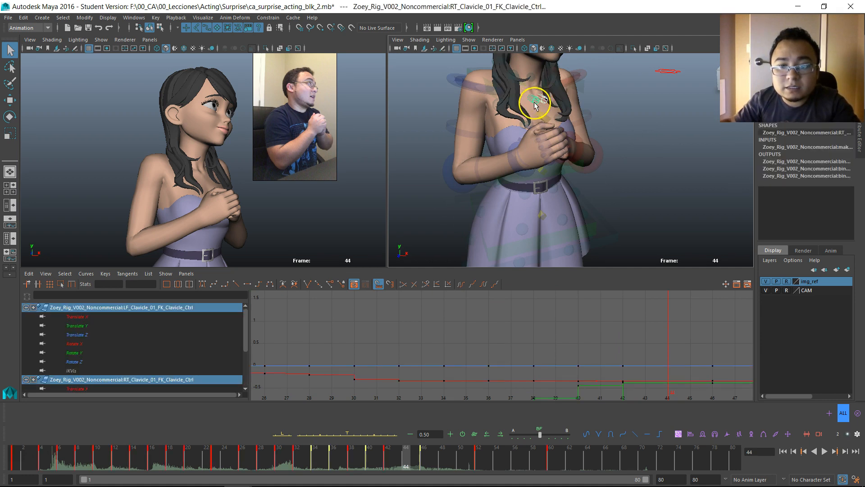
pyautogui.click(83, 361)
pyautogui.scroll(-3, 99, 364)
pyautogui.keyDown('ctrl'); pyautogui.click(99, 370); pyautogui.keyUp('ctrl')
pyautogui.press('f')
pyautogui.keyDown('alt'); pyautogui.moveTo(438, 361); pyautogui.dragTo(465, 355, button='middle'); pyautogui.keyUp('alt')
pyautogui.keyDown('alt'); pyautogui.moveTo(573, 349); pyautogui.dragTo(474, 326, button='middle'); pyautogui.keyUp('alt')
pyautogui.keyDown('alt'); pyautogui.keyDown('shift'); pyautogui.moveTo(473, 326); pyautogui.dragTo(517, 306, button='right'); pyautogui.keyUp('shift'); pyautogui.keyUp('alt')
pyautogui.keyDown('alt'); pyautogui.moveTo(483, 319); pyautogui.dragTo(508, 340, button='middle'); pyautogui.keyUp('alt')
# Step through the keyed poses to frame 36 and lower the clavicle Rotate Z key there to about 16.8
pyautogui.press(',')
pyautogui.press(',')
pyautogui.press(',')
pyautogui.press(',')
pyautogui.press(',')
pyautogui.press(',')
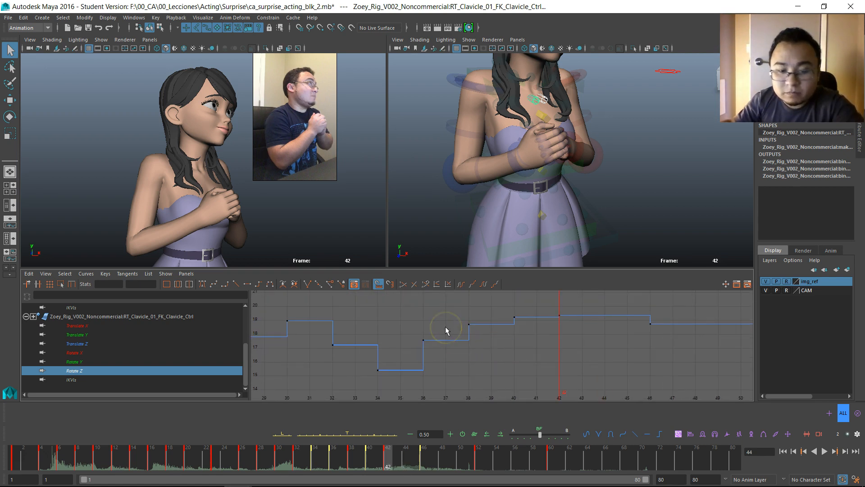
pyautogui.press('.')
pyautogui.press('.')
pyautogui.moveTo(450, 326); pyautogui.dragTo(415, 348)
pyautogui.press('w')
pyautogui.keyDown('shift'); pyautogui.moveTo(434, 323); pyautogui.dragTo(436, 334, button='middle'); pyautogui.keyUp('shift')
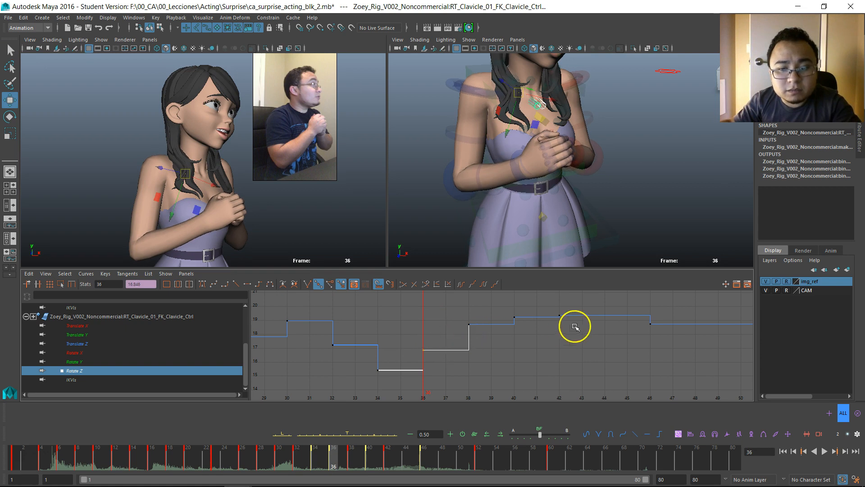
# Inspect the clavicle Rotate Z curve from frame 42 onward and scrub the shoulder motion around frame 37
pyautogui.moveTo(590, 299); pyautogui.dragTo(559, 321)
pyautogui.keyDown('alt'); pyautogui.moveTo(606, 322); pyautogui.dragTo(465, 332, button='middle'); pyautogui.keyUp('alt')
pyautogui.keyDown('alt'); pyautogui.keyDown('shift'); pyautogui.moveTo(511, 330); pyautogui.dragTo(514, 316, button='right'); pyautogui.keyUp('shift'); pyautogui.keyUp('alt')
pyautogui.scroll(-3, 513, 315)
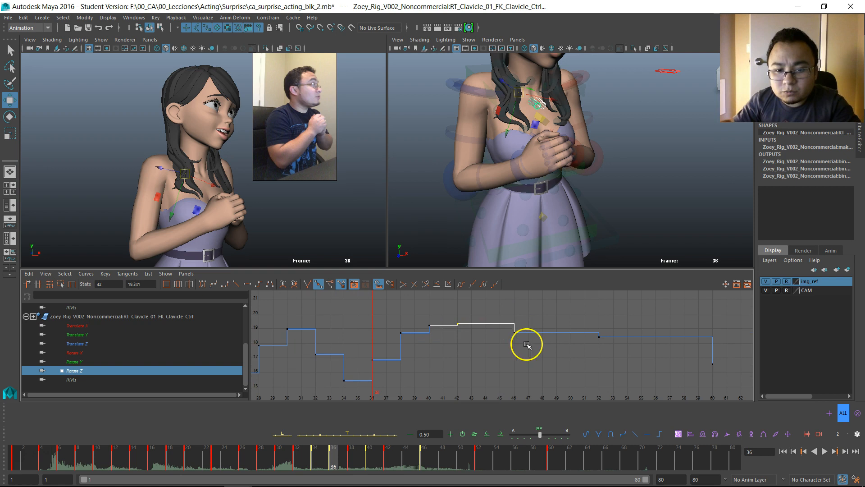
pyautogui.moveTo(318, 475)
pyautogui.mouseDown()
pyautogui.moveTo(319, 456)
pyautogui.moveTo(388, 454)
pyautogui.moveTo(345, 449)
pyautogui.mouseUp()
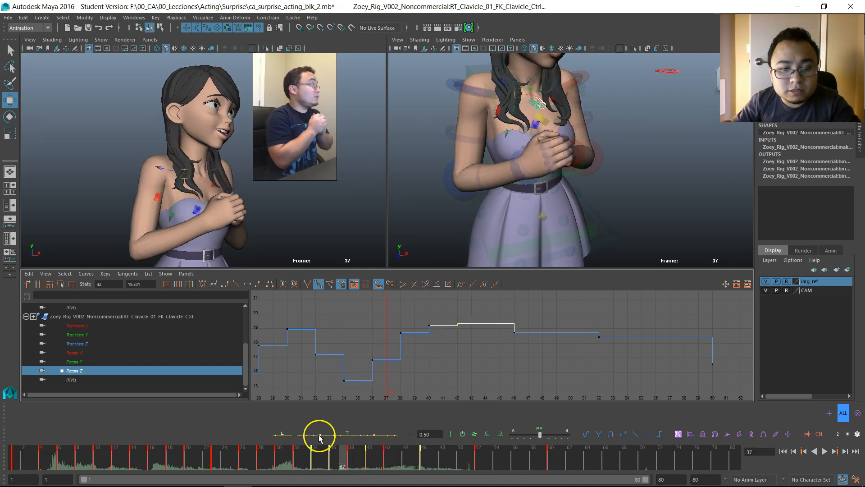
# Isolate the clavicles' Rotate Y curves and raise the lower curve's key at frame 38 to about -1.9
pyautogui.click(93, 361)
pyautogui.scroll(3, 98, 358)
pyautogui.click(91, 350)
pyautogui.press('f')
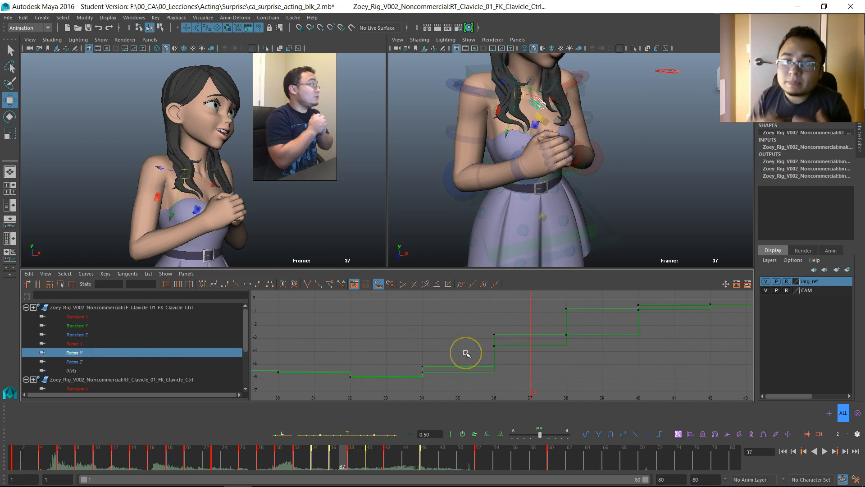
pyautogui.press(',')
pyautogui.press('.')
pyautogui.press('.')
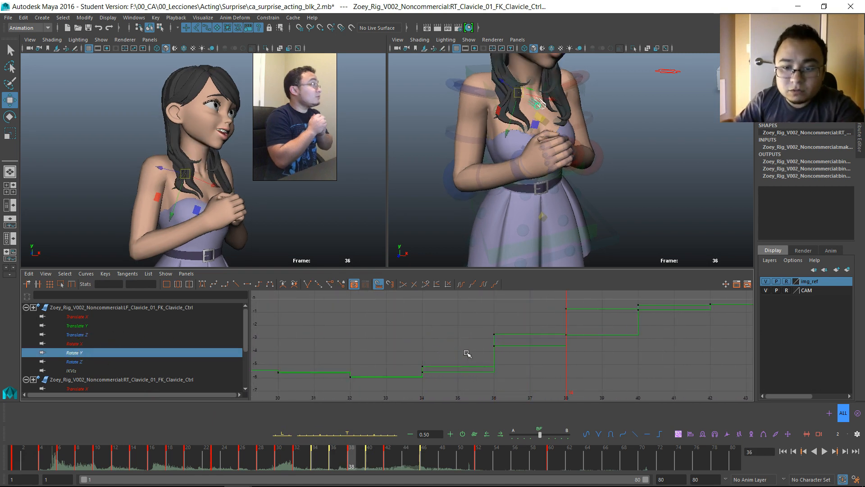
pyautogui.moveTo(589, 326); pyautogui.dragTo(547, 354)
pyautogui.moveTo(546, 354); pyautogui.dragTo(552, 342, button='middle')
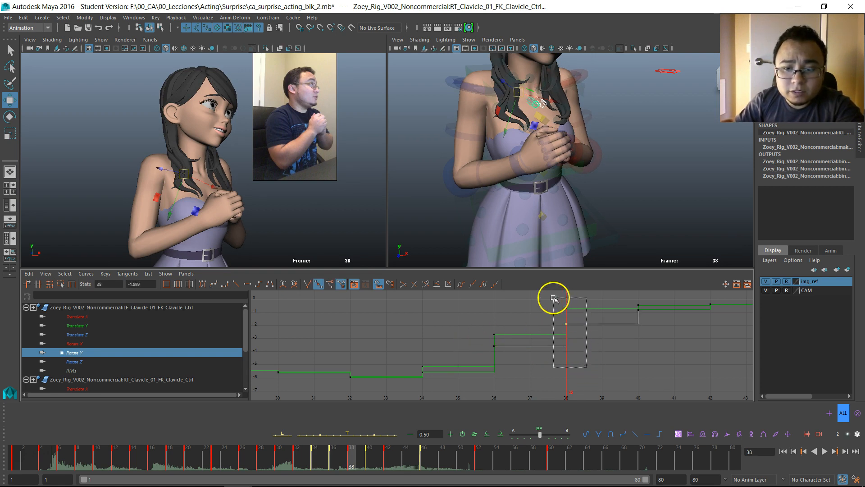
# Raise both clavicles' Rotate Y keys at frame 40, and those at frame 38 to about 0 and -1.2
pyautogui.press('.')
pyautogui.keyDown('alt'); pyautogui.moveTo(618, 328); pyautogui.dragTo(506, 347, button='middle'); pyautogui.keyUp('alt')
pyautogui.moveTo(528, 313); pyautogui.dragTo(477, 356)
pyautogui.moveTo(476, 357); pyautogui.dragTo(483, 345, button='middle')
pyautogui.moveTo(454, 304); pyautogui.dragTo(416, 367)
pyautogui.moveTo(416, 367); pyautogui.dragTo(423, 354, button='middle')
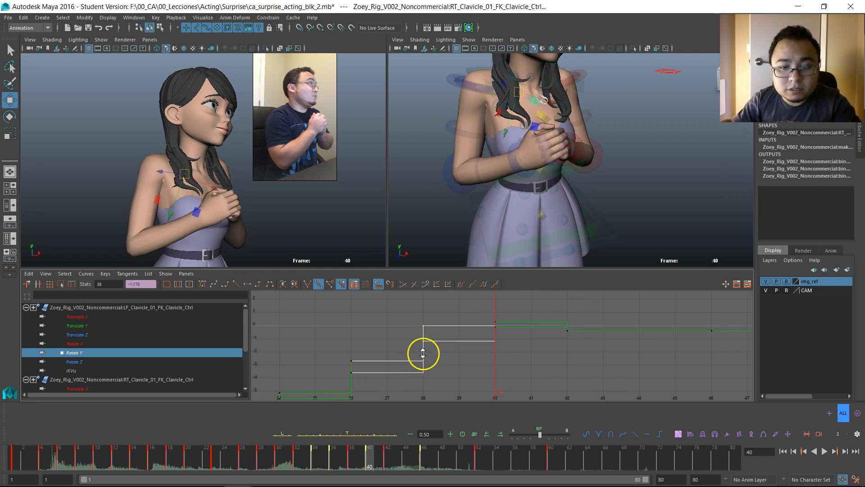
# Raise the clavicles' Rotate Y keys at frame 42 to about -0.13 and scrub through frame 49 to check them
pyautogui.moveTo(585, 329); pyautogui.dragTo(554, 347)
pyautogui.moveTo(555, 347); pyautogui.dragTo(555, 341, button='middle')
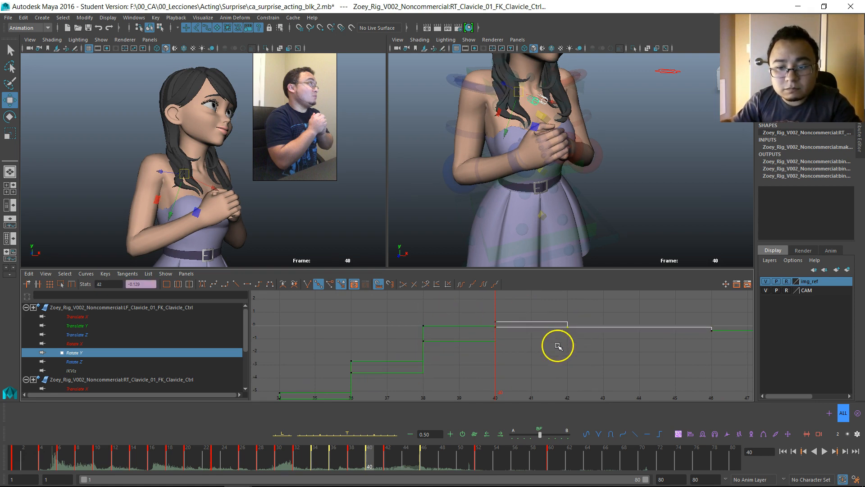
pyautogui.press('q')
pyautogui.moveTo(325, 457); pyautogui.dragTo(450, 458)
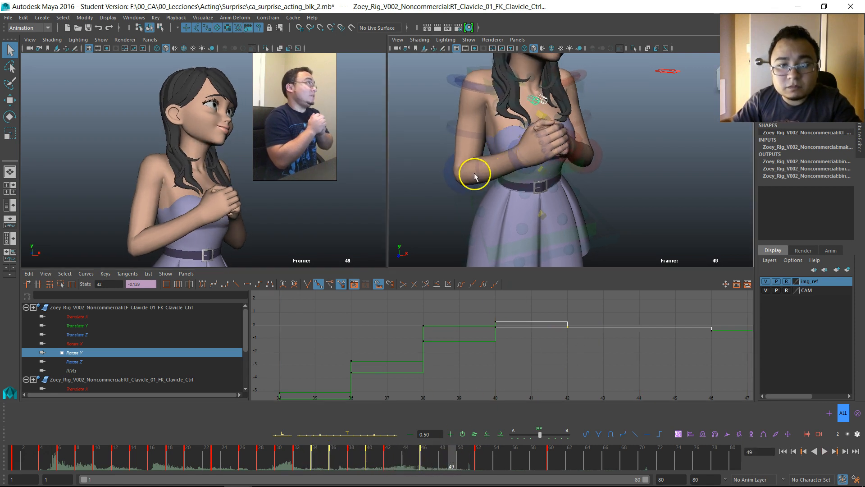
# Select both FK elbow controls, frame their Rotate Y curves, and go to the pose at frame 42
pyautogui.click(453, 186)
pyautogui.keyDown('shift'); pyautogui.click(598, 169); pyautogui.keyUp('shift')
pyautogui.press('a')
pyautogui.keyDown('alt'); pyautogui.moveTo(465, 332); pyautogui.dragTo(453, 323, button='middle'); pyautogui.keyUp('alt')
pyautogui.moveTo(568, 331); pyautogui.dragTo(483, 359)
pyautogui.press('f')
pyautogui.scroll(-3, 483, 359)
pyautogui.keyDown('alt'); pyautogui.moveTo(539, 350); pyautogui.dragTo(482, 330, button='middle'); pyautogui.keyUp('alt')
pyautogui.press(',')
pyautogui.press(',')
pyautogui.press(',')
pyautogui.press('.')
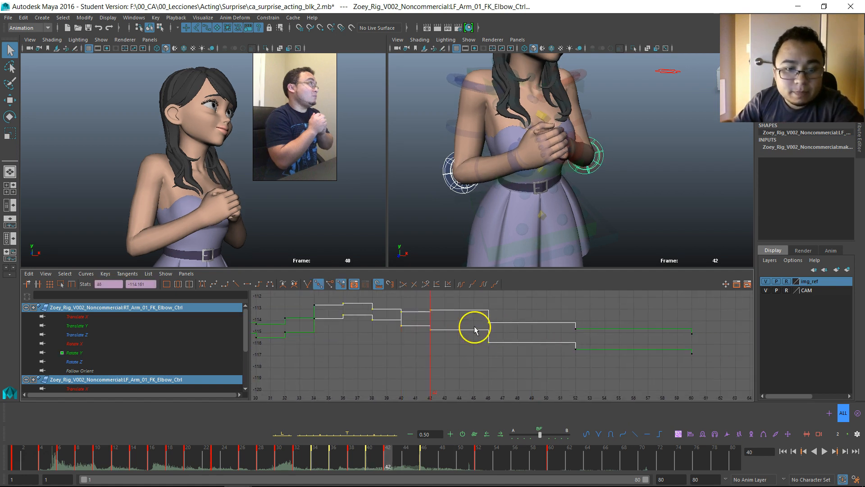
# Lower the elbows' Rotate Y keys to about -114 and -115.7 at frame 42, and about -114.5 and -116.2 at frame 46
pyautogui.moveTo(441, 301); pyautogui.dragTo(417, 350)
pyautogui.press('w')
pyautogui.keyDown('shift'); pyautogui.moveTo(436, 331); pyautogui.dragTo(436, 341, button='middle'); pyautogui.keyUp('shift')
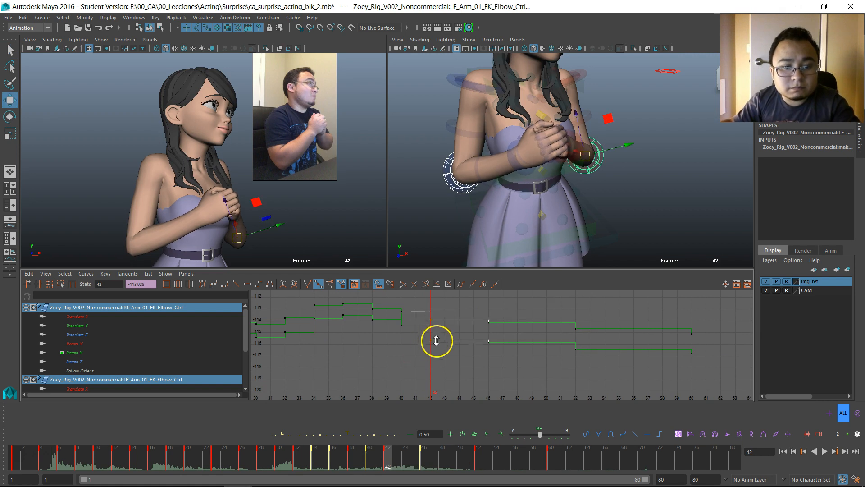
pyautogui.moveTo(477, 341); pyautogui.dragTo(477, 342)
pyautogui.keyDown('shift'); pyautogui.moveTo(476, 341); pyautogui.dragTo(475, 353, button='middle'); pyautogui.keyUp('shift')
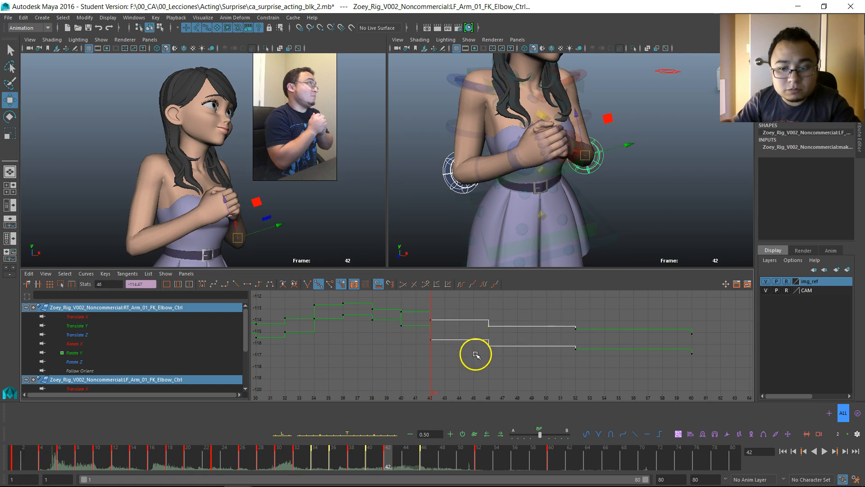
pyautogui.press('q')
pyautogui.moveTo(361, 455); pyautogui.dragTo(469, 456)
# Select both FK shoulder controls and frame their rotation curves around frames 22 to 65
pyautogui.click(468, 86)
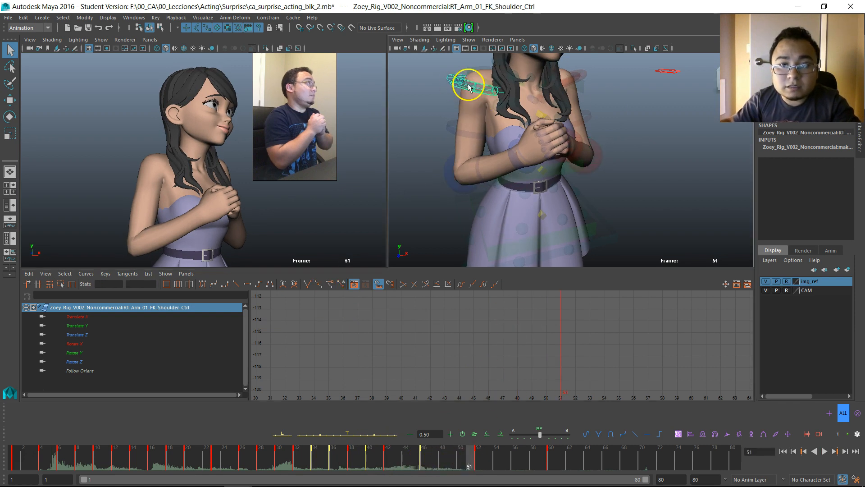
pyautogui.keyDown('shift'); pyautogui.click(587, 71); pyautogui.keyUp('shift')
pyautogui.press('a')
pyautogui.keyDown('alt'); pyautogui.moveTo(579, 359); pyautogui.dragTo(506, 369, button='middle'); pyautogui.keyUp('alt')
pyautogui.keyDown('alt'); pyautogui.keyDown('shift'); pyautogui.moveTo(506, 370); pyautogui.dragTo(537, 363, button='right'); pyautogui.keyUp('shift'); pyautogui.keyUp('alt')
pyautogui.keyDown('alt'); pyautogui.moveTo(546, 356); pyautogui.dragTo(519, 354, button='middle'); pyautogui.keyUp('alt')
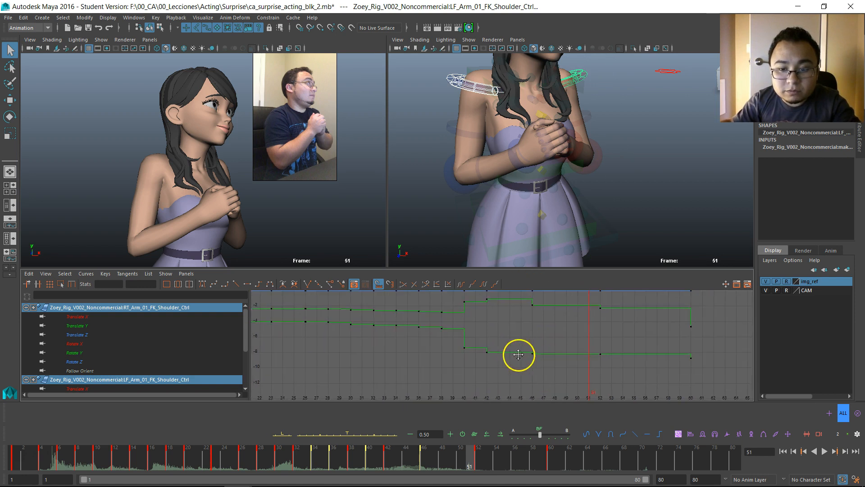
# Compare the shoulder poses from frame 40 to 52 and tween both shoulders at frame 42 toward the next key
pyautogui.click(527, 365)
pyautogui.press(',')
pyautogui.press('.')
pyautogui.press('.')
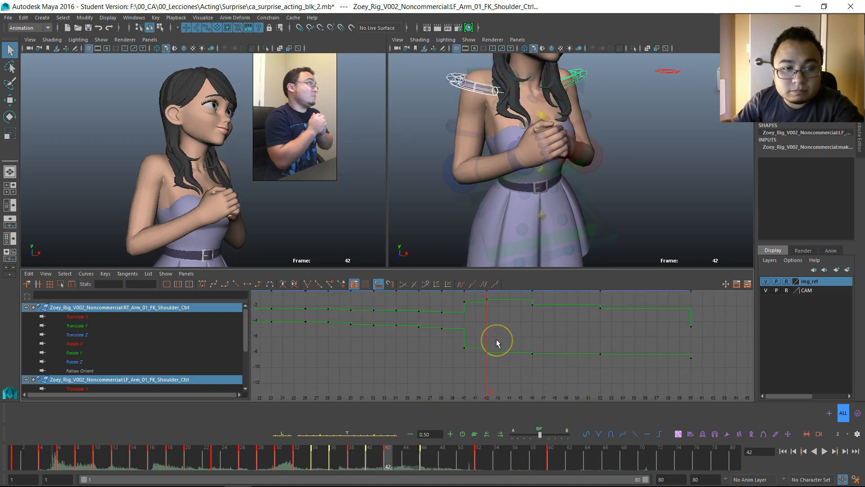
pyautogui.press('.')
pyautogui.press('.')
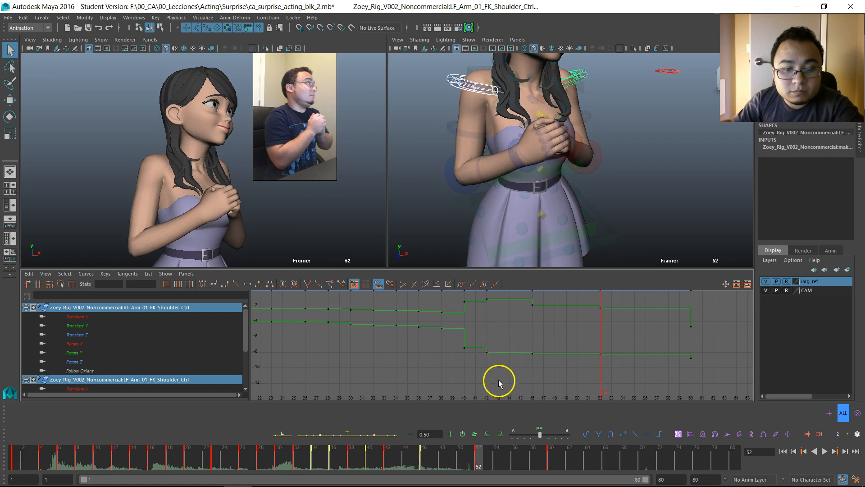
pyautogui.press(',')
pyautogui.click(386, 451)
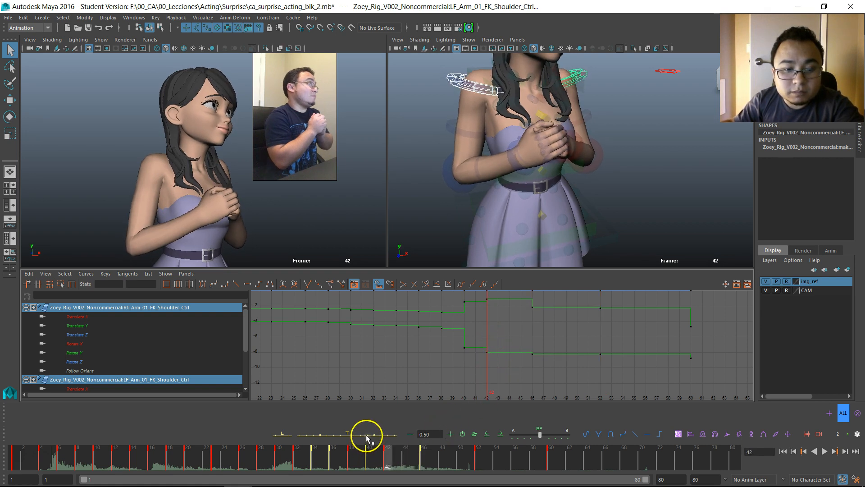
pyautogui.click(361, 435)
# Tween both shoulder controls at frame 40 to about halfway between the neighbouring keys and scrub the arm motion
pyautogui.press(',')
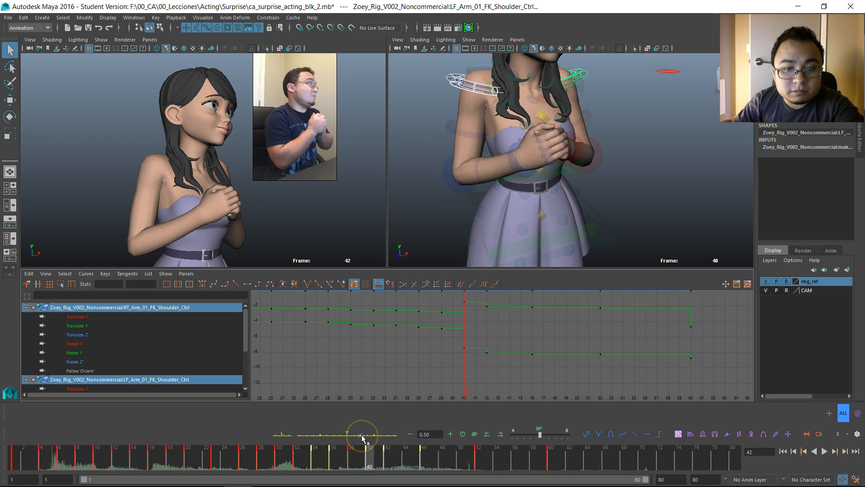
pyautogui.click(345, 434)
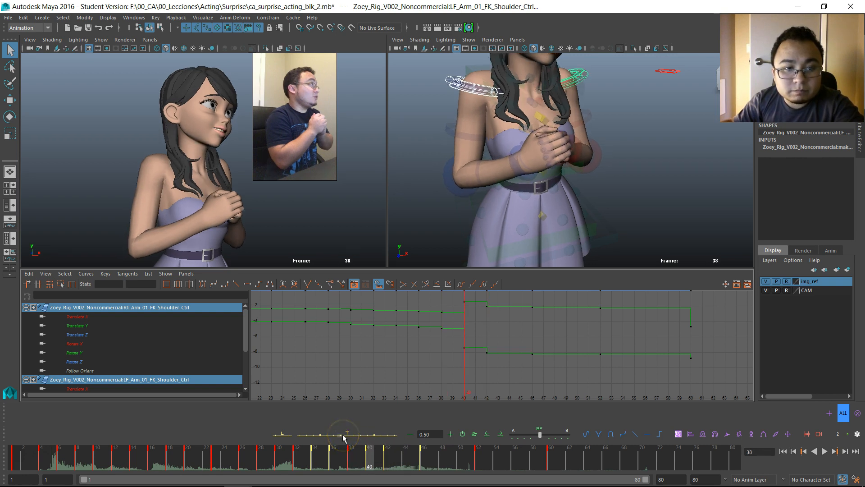
pyautogui.click(350, 436)
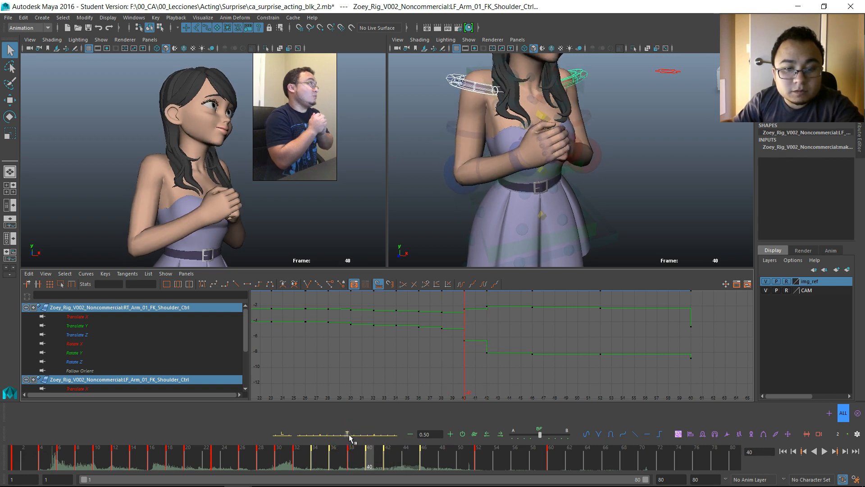
pyautogui.moveTo(328, 457); pyautogui.dragTo(396, 461)
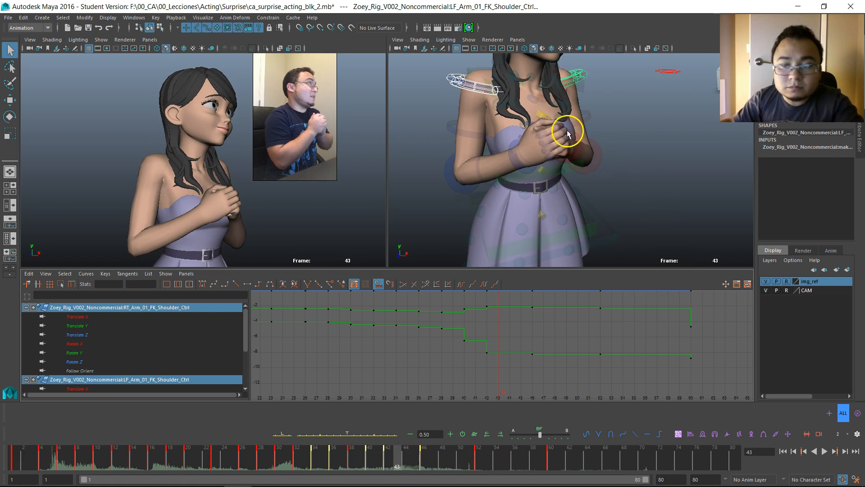
# Select the Neck_IK_02 control and compare the neck poses around frames 36 to 40
pyautogui.keyDown('alt'); pyautogui.moveTo(564, 132); pyautogui.dragTo(542, 185, button='middle'); pyautogui.keyUp('alt')
pyautogui.click(498, 132)
pyautogui.moveTo(409, 448); pyautogui.dragTo(341, 448)
pyautogui.click(418, 358)
pyautogui.press(',')
pyautogui.press('.')
pyautogui.press(',')
pyautogui.press('.')
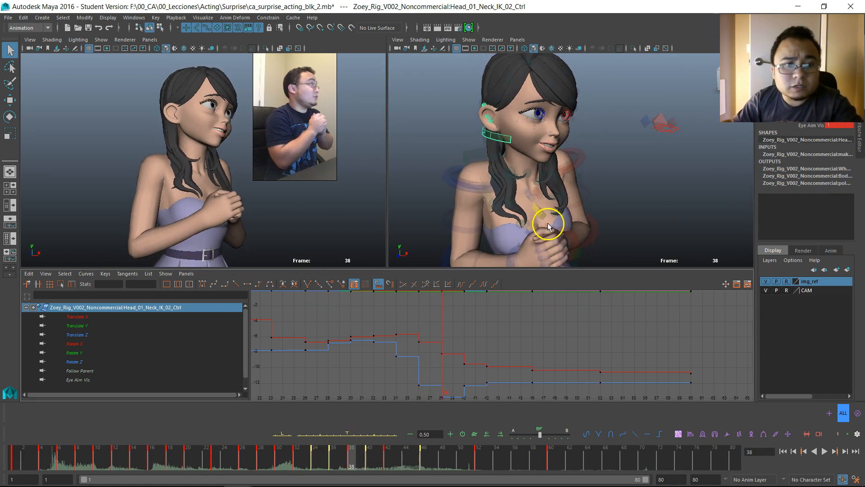
pyautogui.press(',')
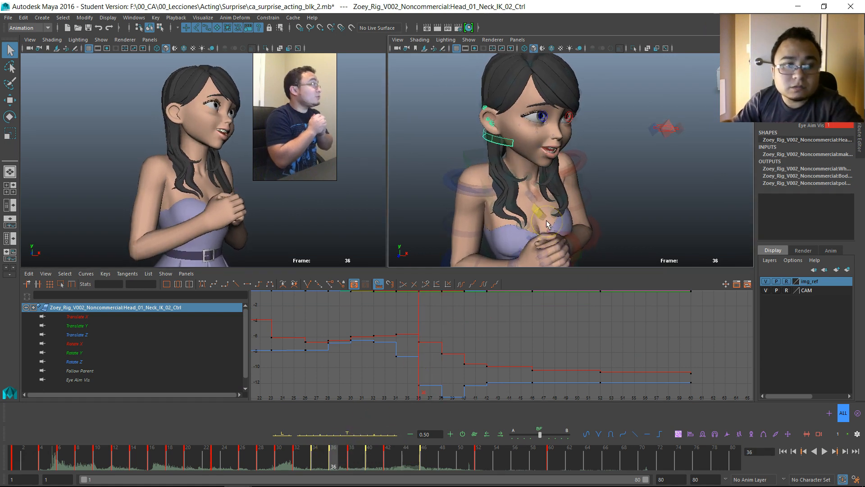
# Isolate the Neck_IK_02 control's Rotate Z curve and raise its key at frame 32 to about -5
pyautogui.click(122, 362)
pyautogui.press('f')
pyautogui.keyDown('alt'); pyautogui.moveTo(456, 371); pyautogui.dragTo(479, 369, button='right'); pyautogui.keyUp('alt')
pyautogui.press(',')
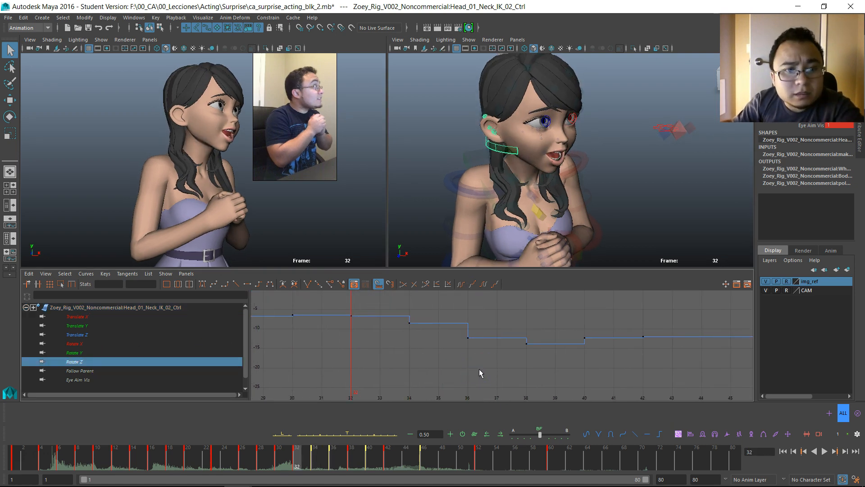
pyautogui.press(',')
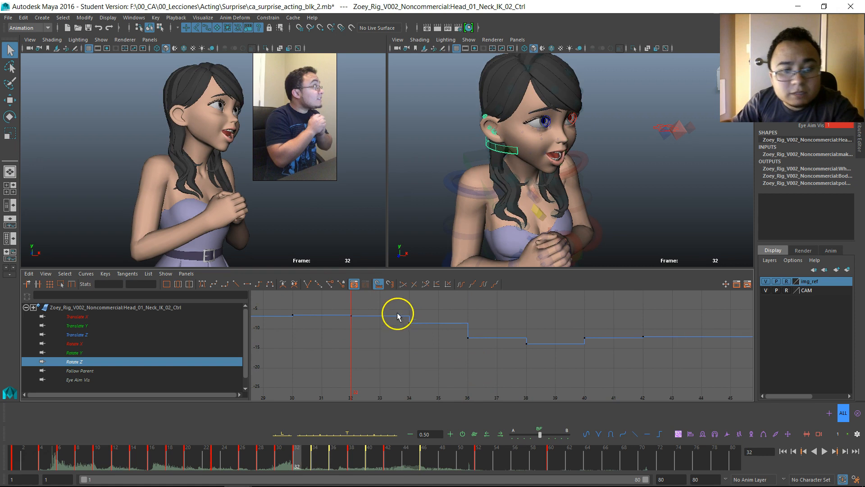
pyautogui.moveTo(397, 313); pyautogui.dragTo(349, 337)
pyautogui.press('w')
pyautogui.keyDown('shift'); pyautogui.moveTo(349, 337); pyautogui.dragTo(351, 328, button='middle'); pyautogui.keyUp('shift')
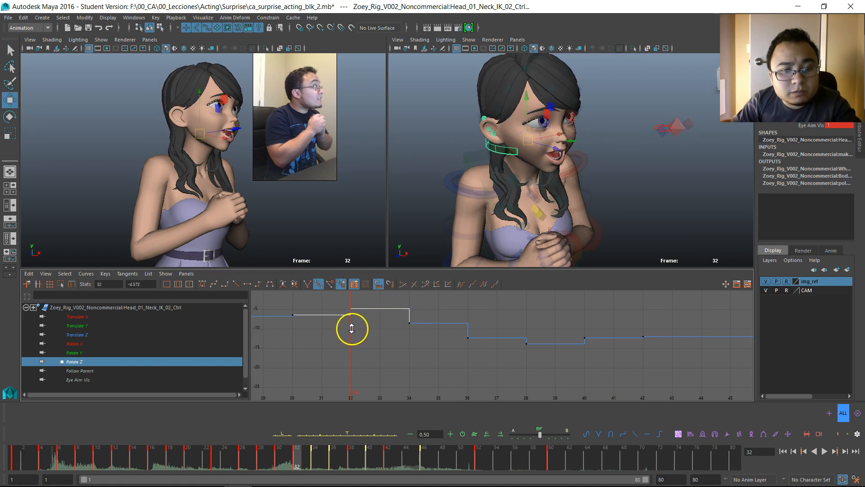
# Raise the Neck_IK_02 Rotate Z keys to about -5.5 at frame 34 and about -9.2 at frame 36
pyautogui.press('.')
pyautogui.moveTo(442, 315); pyautogui.dragTo(390, 339)
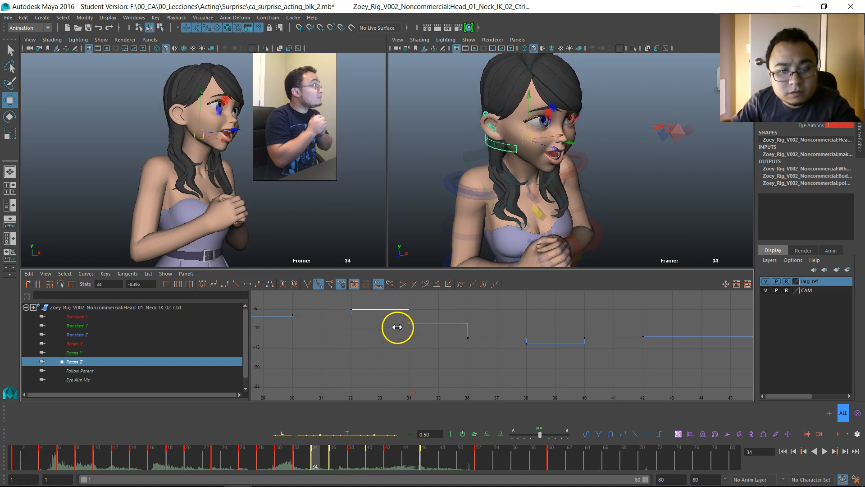
pyautogui.keyDown('shift'); pyautogui.moveTo(417, 354); pyautogui.dragTo(415, 340, button='middle'); pyautogui.keyUp('shift')
pyautogui.press('.')
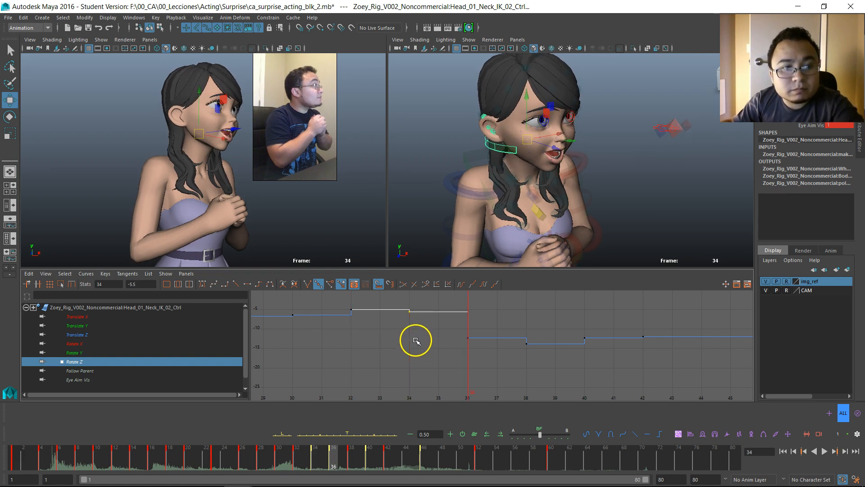
pyautogui.moveTo(479, 332); pyautogui.dragTo(457, 350)
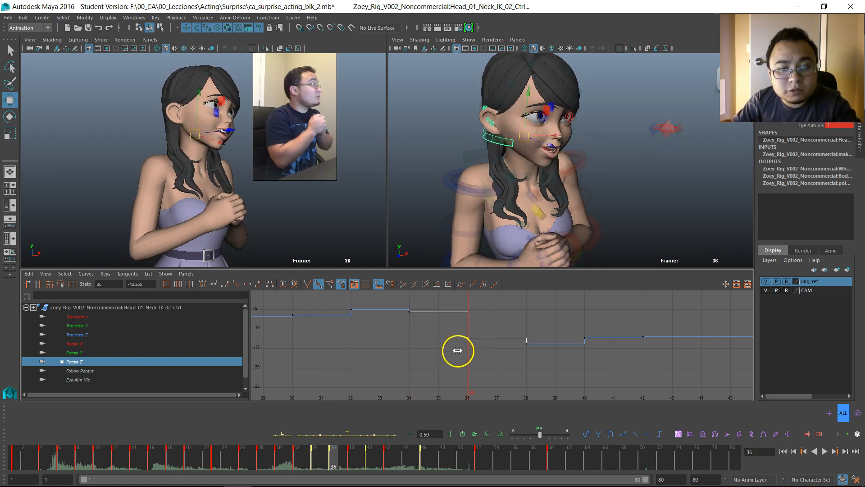
pyautogui.keyDown('shift'); pyautogui.moveTo(464, 353); pyautogui.dragTo(468, 350, button='middle'); pyautogui.keyUp('shift')
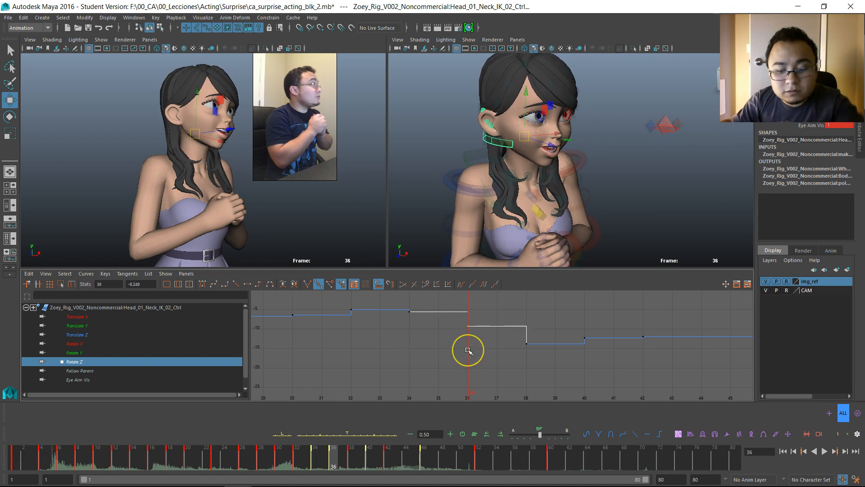
# Step back and forth through the keys around frames 34 to 40 to examine the head turn
pyautogui.press('.')
pyautogui.press(',')
pyautogui.press(',')
pyautogui.press('.')
pyautogui.press('.')
pyautogui.press(',')
pyautogui.press('.')
pyautogui.press('.')
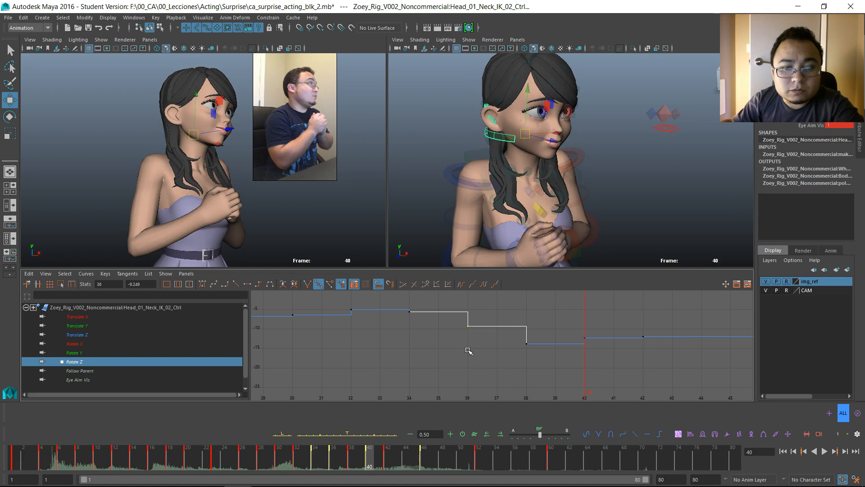
# Lower the Neck_IK_02 Rotate Z keys to about -14.3 at frame 40 and -12.8 at frame 42, and scrub the motion
pyautogui.moveTo(588, 339); pyautogui.dragTo(575, 352)
pyautogui.moveTo(575, 352); pyautogui.dragTo(576, 360, button='middle')
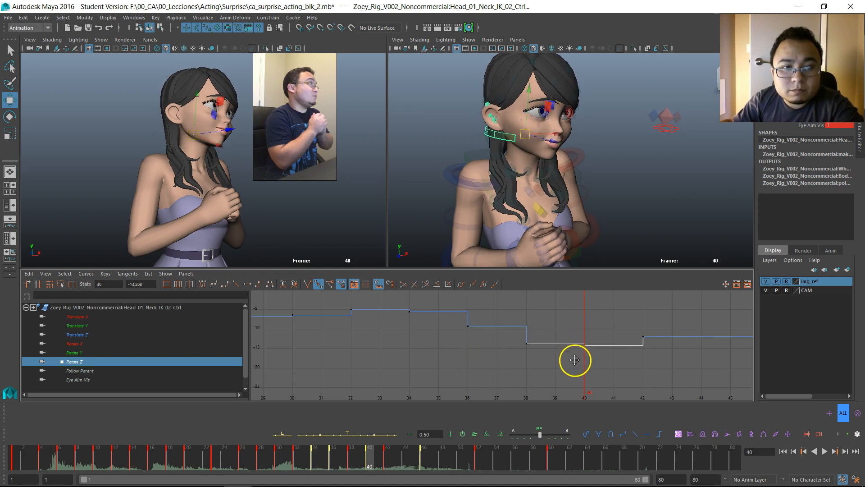
pyautogui.press('.')
pyautogui.moveTo(676, 319); pyautogui.dragTo(623, 347)
pyautogui.moveTo(318, 451); pyautogui.dragTo(351, 439)
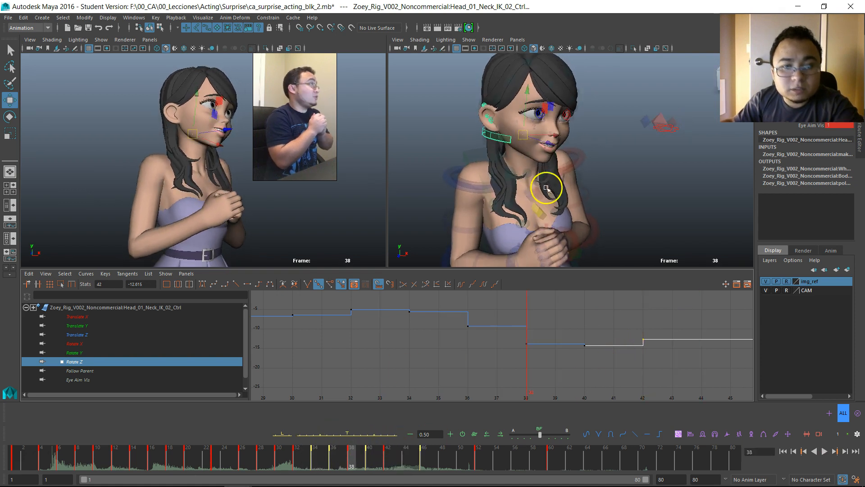
# Select the Neck_IK_01 control from behind the character and isolate its Rotate Z curve around frames 31 to 49
pyautogui.keyDown('alt'); pyautogui.moveTo(543, 184); pyautogui.dragTo(591, 222); pyautogui.keyUp('alt')
pyautogui.click(515, 182)
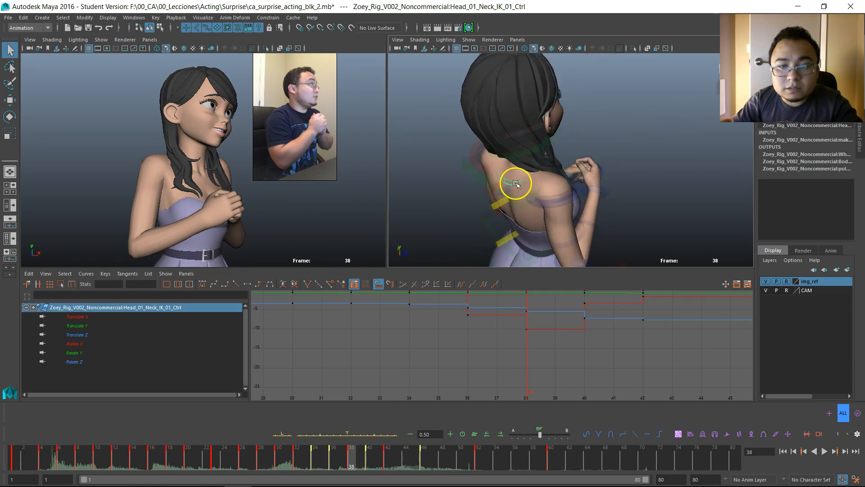
pyautogui.press('e')
pyautogui.press('f')
pyautogui.keyDown('alt'); pyautogui.keyDown('shift'); pyautogui.moveTo(540, 347); pyautogui.dragTo(543, 324, button='right'); pyautogui.keyUp('shift'); pyautogui.keyUp('alt')
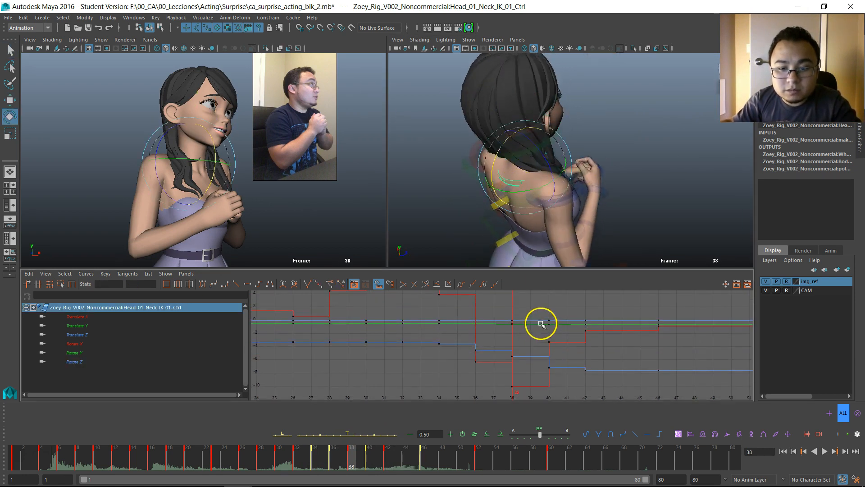
pyautogui.click(90, 354)
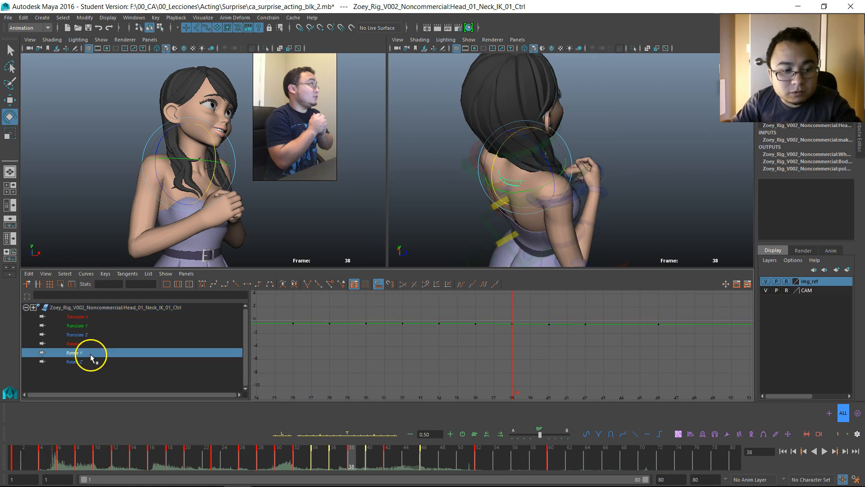
pyautogui.click(100, 360)
pyautogui.press('f')
pyautogui.keyDown('alt'); pyautogui.moveTo(554, 354); pyautogui.dragTo(506, 323, button='middle'); pyautogui.keyUp('alt')
pyautogui.keyDown('alt'); pyautogui.keyDown('shift'); pyautogui.moveTo(506, 323); pyautogui.dragTo(543, 333, button='right'); pyautogui.keyUp('shift'); pyautogui.keyUp('alt')
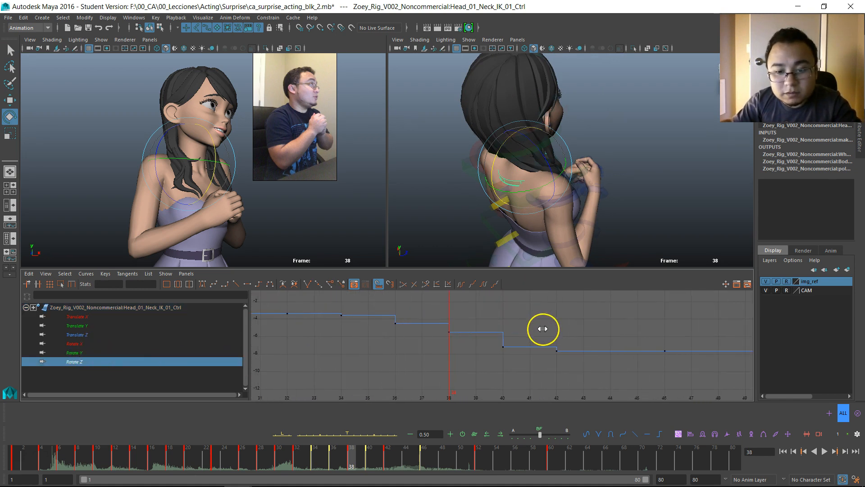
# Raise the Neck_IK_01 Rotate Z key slightly at frame 36, lower the frame 38 key to about -6.5, and review the poses
pyautogui.moveTo(414, 316); pyautogui.dragTo(375, 338)
pyautogui.moveTo(376, 337); pyautogui.dragTo(376, 335, button='middle')
pyautogui.press('.')
pyautogui.moveTo(449, 336); pyautogui.dragTo(446, 337)
pyautogui.moveTo(445, 337); pyautogui.dragTo(445, 344, button='middle')
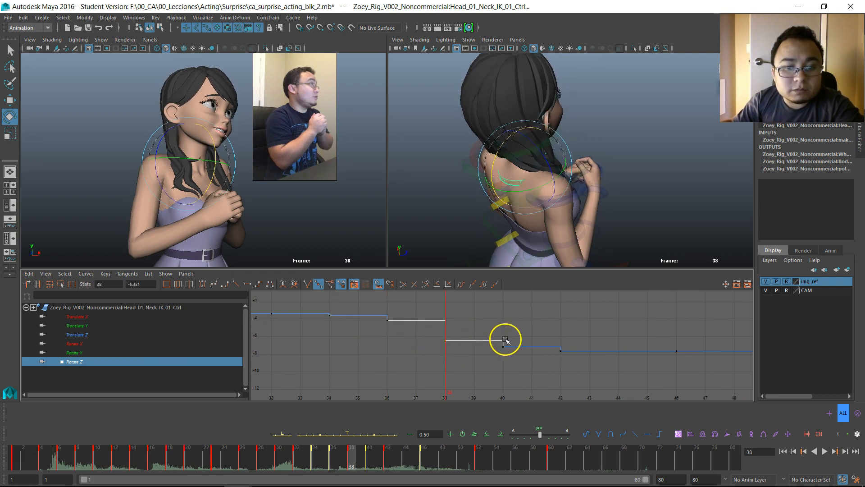
pyautogui.press('.')
pyautogui.press('.')
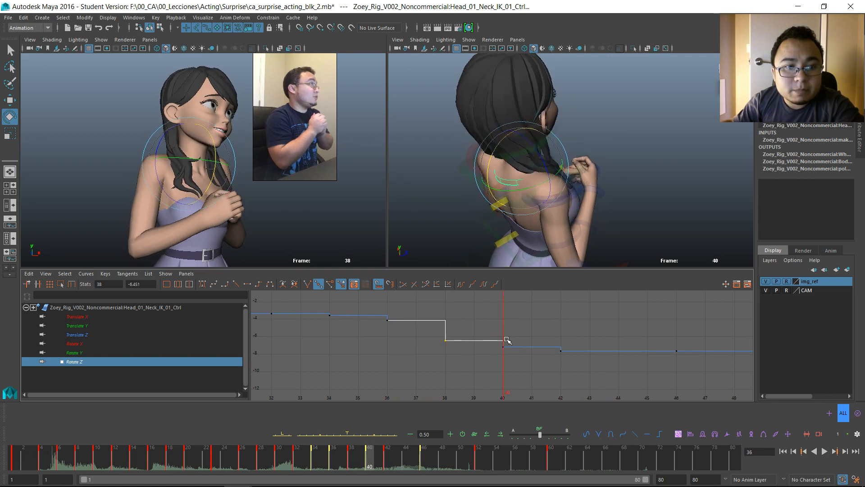
pyautogui.press('.')
pyautogui.press('.')
pyautogui.press('.')
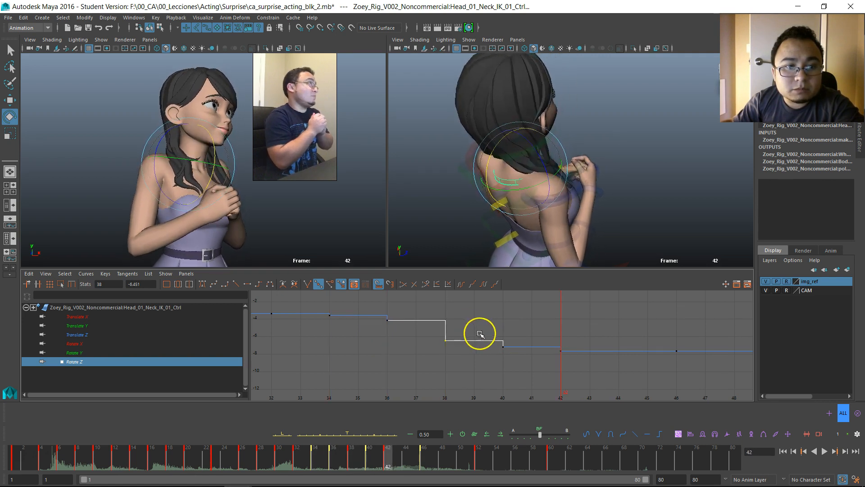
pyautogui.press('q')
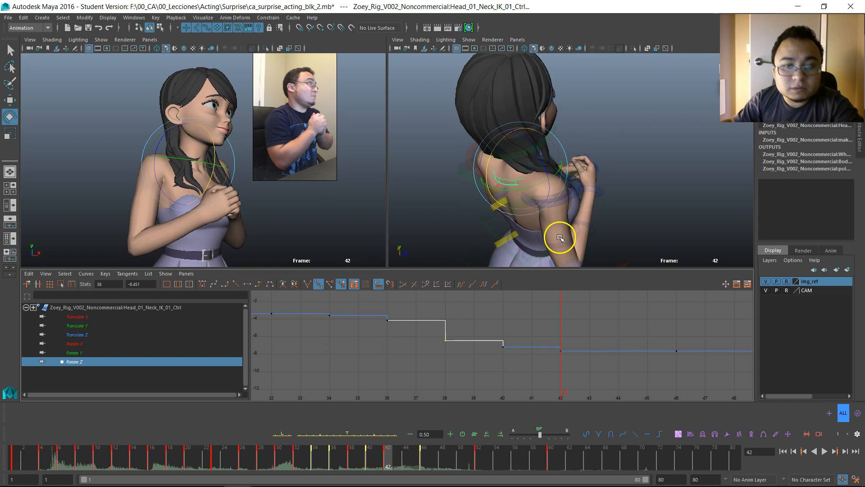
pyautogui.press('.')
# Select the Spine_IK_03 control and lower its Rotate X key at frame 38 to about 3.6
pyautogui.click(475, 186)
pyautogui.press('a')
pyautogui.keyDown('alt'); pyautogui.moveTo(538, 366); pyautogui.dragTo(585, 353, button='right'); pyautogui.keyUp('alt')
pyautogui.keyDown('alt'); pyautogui.moveTo(585, 353); pyautogui.dragTo(506, 360, button='middle'); pyautogui.keyUp('alt')
pyautogui.press(',')
pyautogui.press(',')
pyautogui.press(',')
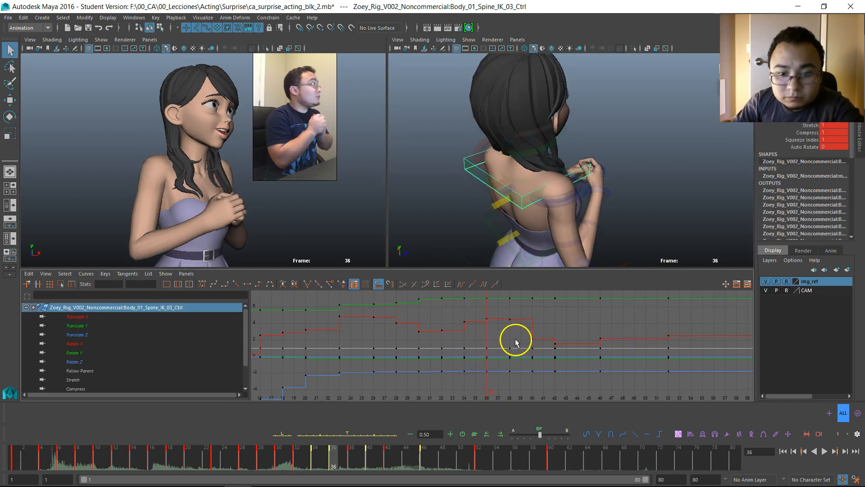
pyautogui.press('.')
pyautogui.click(511, 320)
pyautogui.press('w')
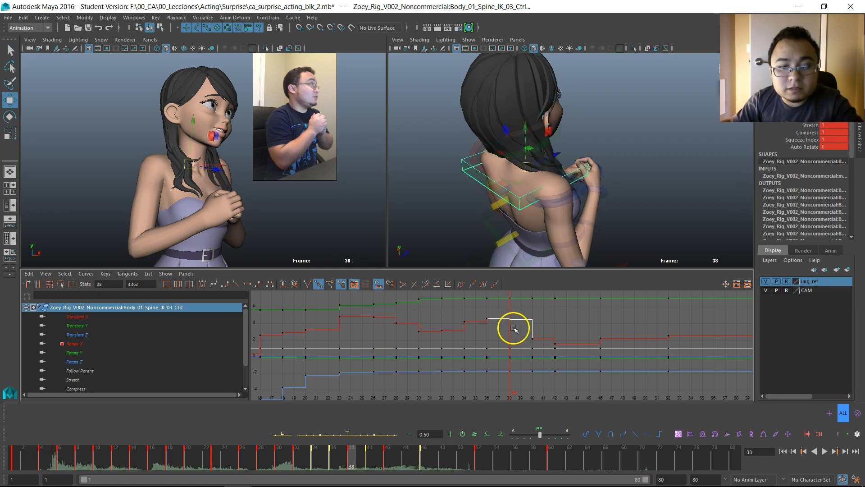
pyautogui.moveTo(513, 335); pyautogui.dragTo(512, 338, button='middle')
# Raise the Spine_IK_03 Rotate X keys to about 1.8 at frame 42 and 2.3 at frame 46, and scrub the motion
pyautogui.scroll(2, 631, 345)
pyautogui.keyDown('alt'); pyautogui.moveTo(596, 329); pyautogui.dragTo(511, 343, button='middle'); pyautogui.keyUp('alt')
pyautogui.keyDown('alt'); pyautogui.keyDown('shift'); pyautogui.moveTo(509, 342); pyautogui.dragTo(518, 331, button='right'); pyautogui.keyUp('shift'); pyautogui.keyUp('alt')
pyautogui.moveTo(518, 331); pyautogui.dragTo(486, 372)
pyautogui.moveTo(504, 350); pyautogui.dragTo(503, 347, button='middle')
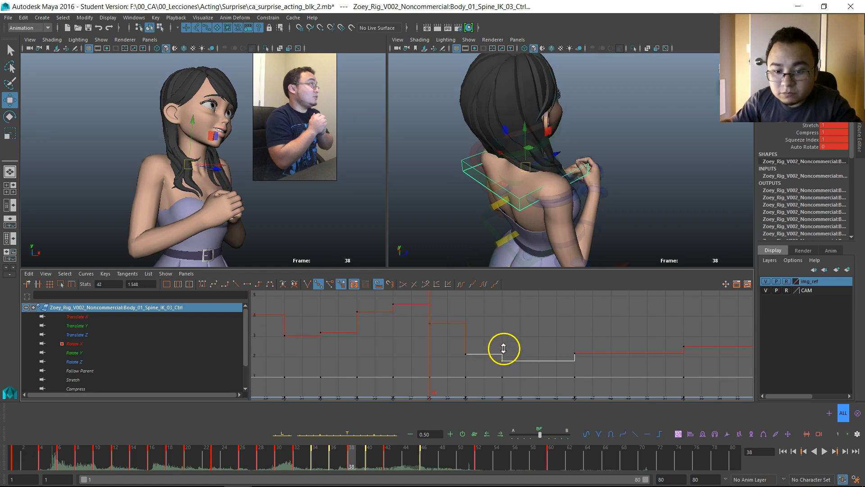
pyautogui.moveTo(606, 346); pyautogui.dragTo(561, 361)
pyautogui.moveTo(560, 361); pyautogui.dragTo(561, 357, button='middle')
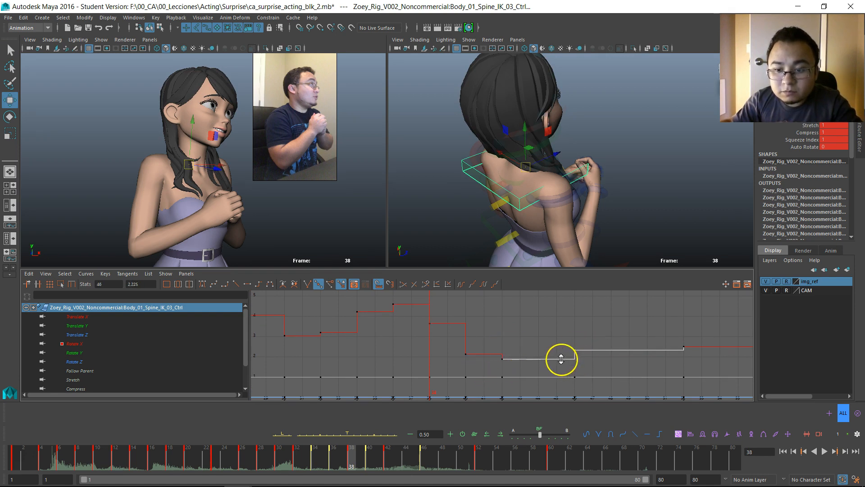
pyautogui.moveTo(331, 457); pyautogui.dragTo(496, 459)
# Select all rig controls and step back through the keyed poses to frame 32
pyautogui.click(706, 254)
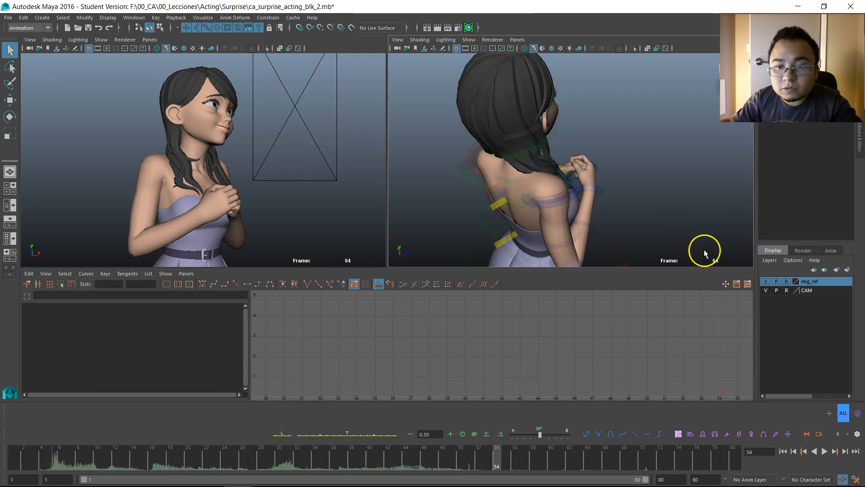
pyautogui.click(848, 421)
pyautogui.press(',')
pyautogui.press(',')
pyautogui.press(',')
pyautogui.press(',')
pyautogui.press(',')
pyautogui.press(',')
pyautogui.press(',')
pyautogui.press(',')
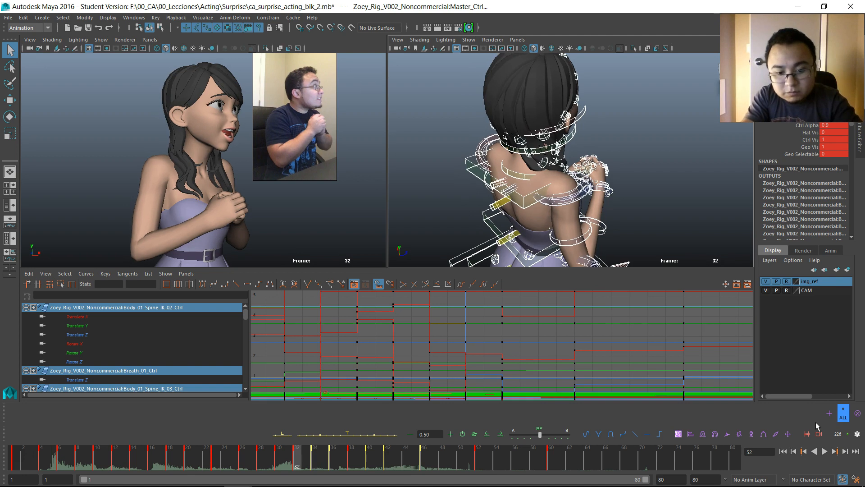
# Add a breakdown at frame 56 by tweening all controls toward the next key, tween the frame 52 pose too, and scrub the result
pyautogui.moveTo(348, 456); pyautogui.dragTo(512, 462)
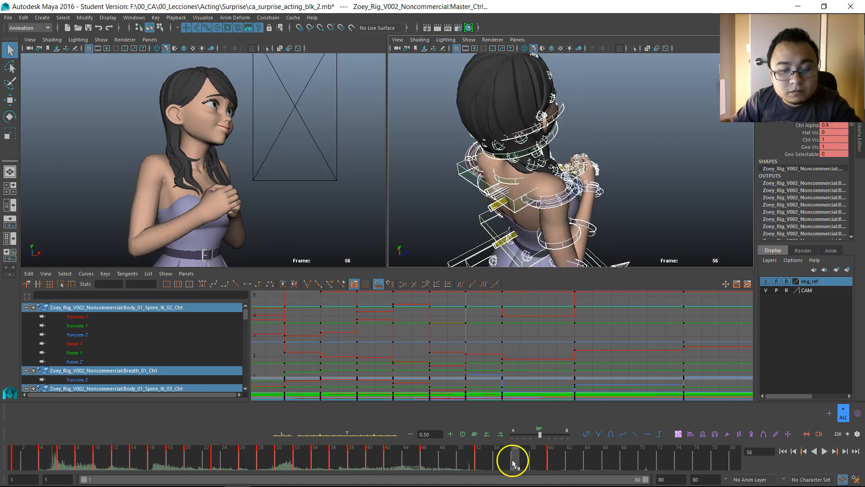
pyautogui.click(360, 434)
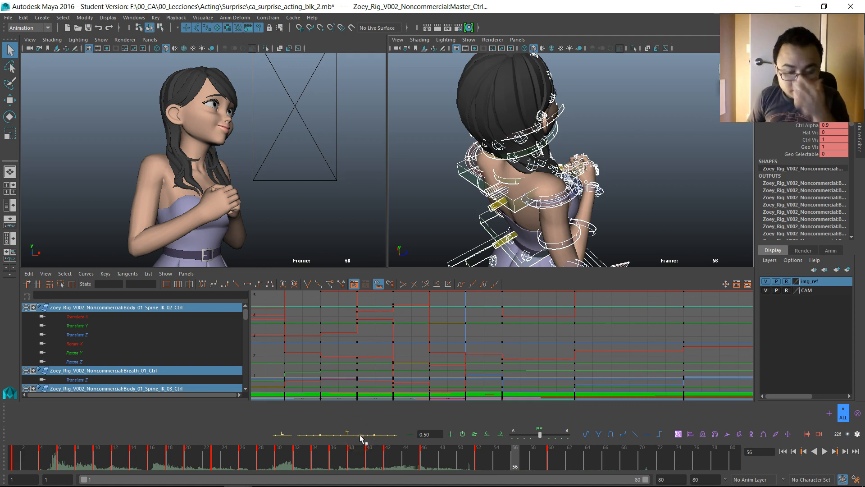
pyautogui.click(360, 435)
pyautogui.press('.')
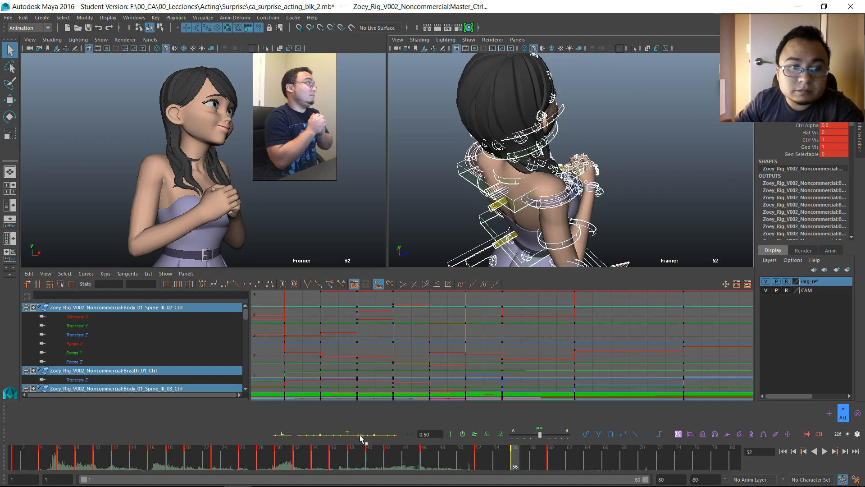
pyautogui.press('.')
pyautogui.click(481, 456)
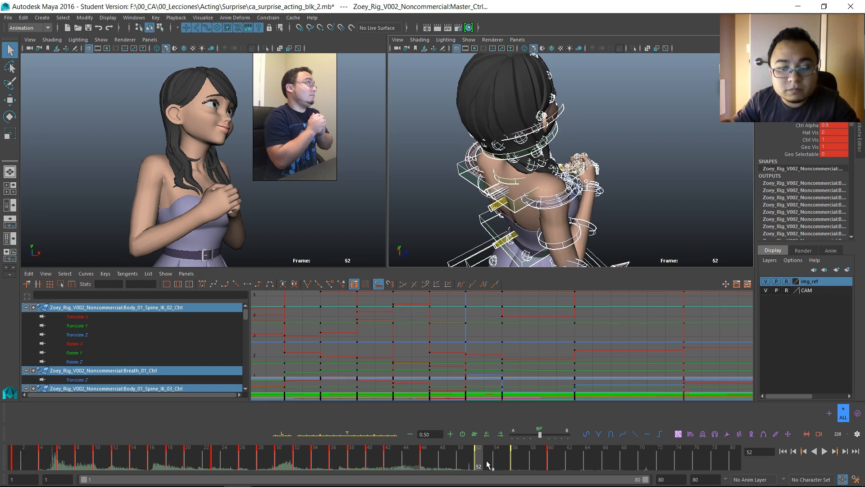
pyautogui.moveTo(429, 455); pyautogui.dragTo(579, 458)
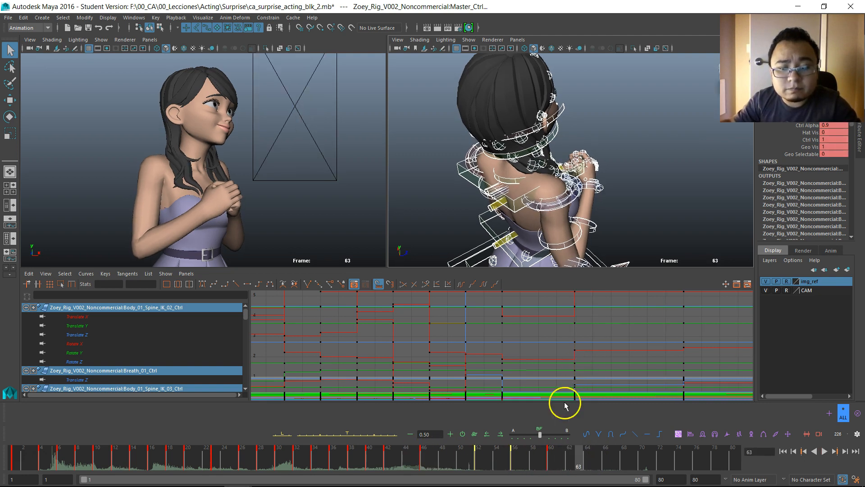
# Select both FK clavicle controls from behind the character and isolate the left clavicle's Rotate Z curve
pyautogui.keyDown('alt'); pyautogui.moveTo(562, 176); pyautogui.dragTo(531, 131); pyautogui.keyUp('alt')
pyautogui.click(631, 157)
pyautogui.click(530, 122)
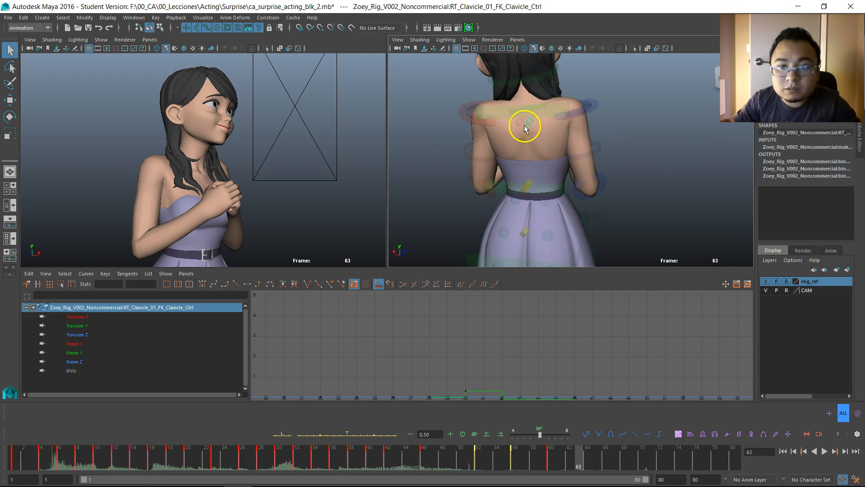
pyautogui.keyDown('shift'); pyautogui.click(520, 122); pyautogui.keyUp('shift')
pyautogui.scroll(-3, 108, 356)
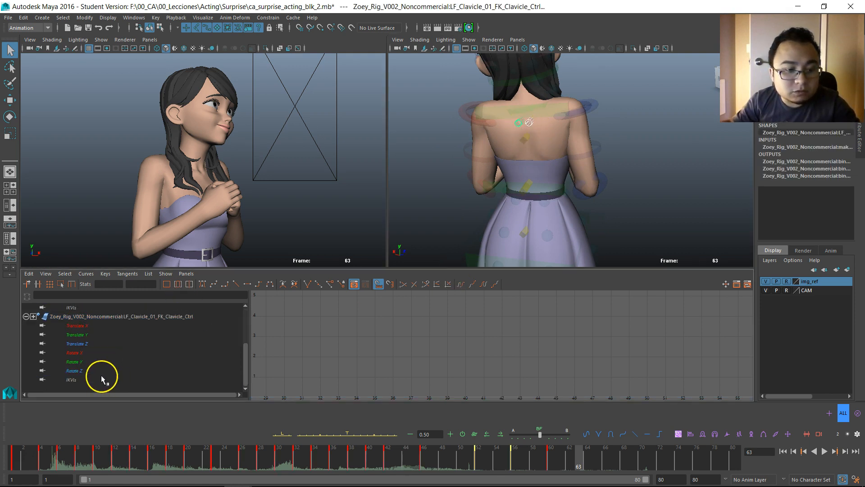
pyautogui.click(101, 373)
pyautogui.press('f')
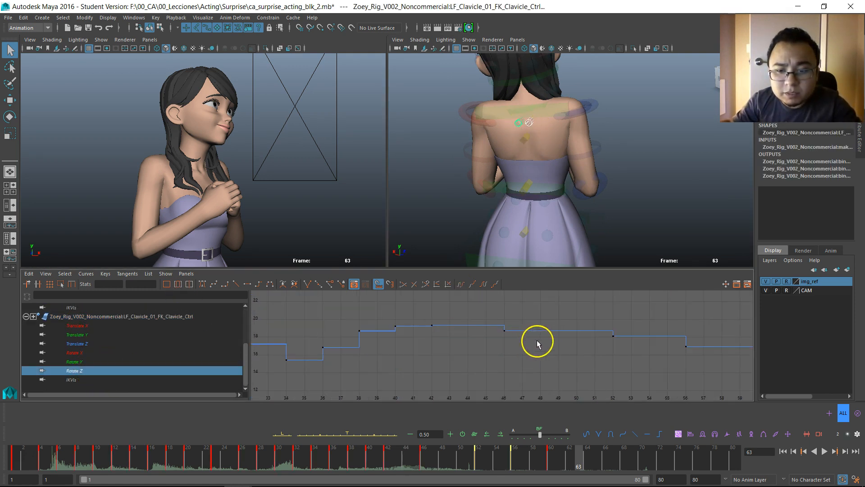
# Lower the left FK clavicle's Rotate Z key at frame 56 to about 16
pyautogui.press(',')
pyautogui.press(',')
pyautogui.press(',')
pyautogui.press('.')
pyautogui.keyDown('alt'); pyautogui.moveTo(624, 339); pyautogui.dragTo(490, 324, button='middle'); pyautogui.keyUp('alt')
pyautogui.moveTo(568, 319); pyautogui.dragTo(521, 341)
pyautogui.press('w')
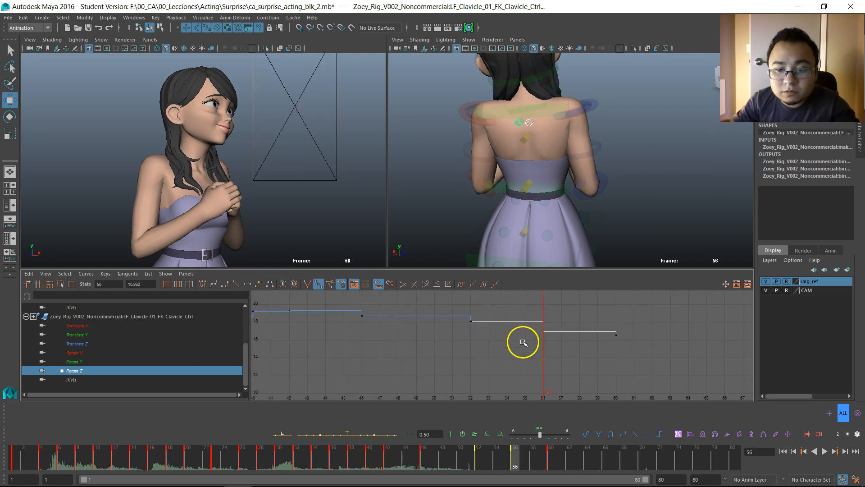
pyautogui.keyDown('shift'); pyautogui.moveTo(535, 333); pyautogui.dragTo(534, 341, button='middle'); pyautogui.keyUp('shift')
# Lower the left clavicle's Rotate Z key at frame 52 to about 17.4, and play and scrub the motion
pyautogui.moveTo(484, 314); pyautogui.dragTo(461, 334)
pyautogui.keyDown('shift'); pyautogui.moveTo(461, 334); pyautogui.dragTo(462, 343, button='middle'); pyautogui.keyUp('shift')
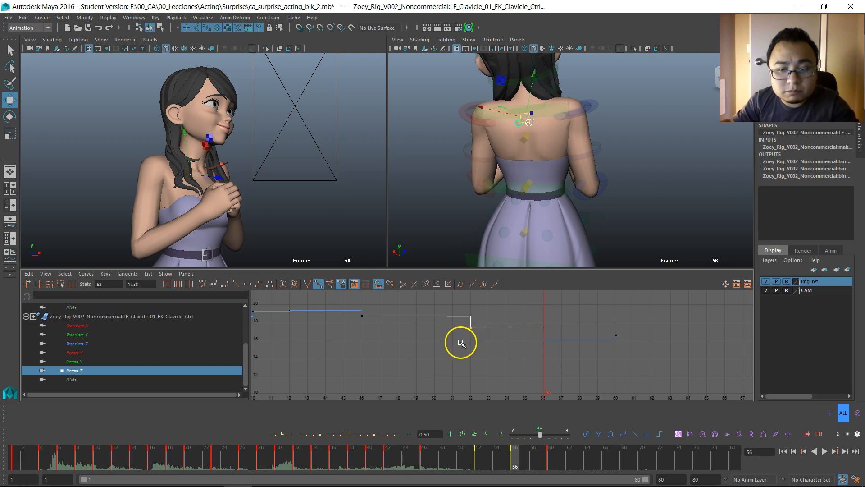
pyautogui.press('q')
pyautogui.click(410, 458)
pyautogui.hotkey('alt', 'v')
pyautogui.moveTo(422, 459)
pyautogui.mouseDown()
pyautogui.moveTo(572, 449)
pyautogui.moveTo(470, 445)
pyautogui.moveTo(570, 450)
pyautogui.mouseUp()
pyautogui.middleClick(542, 174)
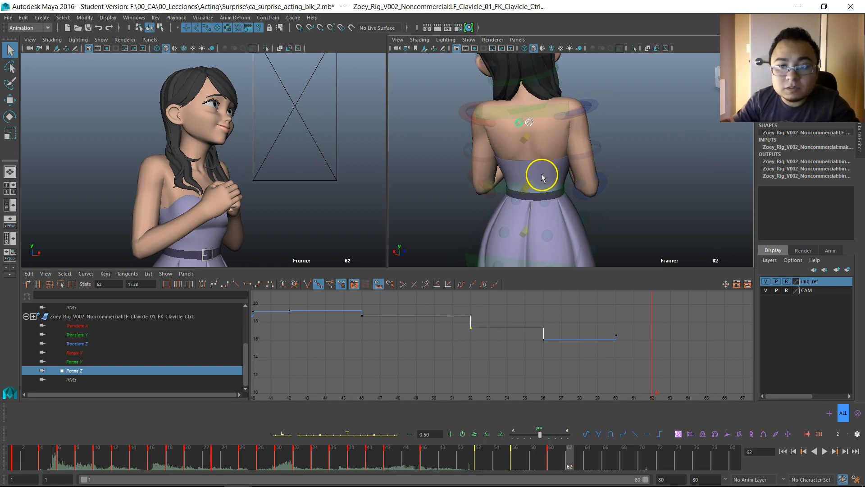
# Lower the Spine_IK_03 control's Rotate X key at frame 46 to about 2.1 and scrub the result
pyautogui.click(540, 110)
pyautogui.press('f')
pyautogui.keyDown('alt'); pyautogui.keyDown('shift'); pyautogui.moveTo(486, 352); pyautogui.dragTo(504, 313, button='right'); pyautogui.keyUp('shift'); pyautogui.keyUp('alt')
pyautogui.scroll(3, 506, 313)
pyautogui.keyDown('alt'); pyautogui.moveTo(505, 313); pyautogui.dragTo(523, 361, button='middle'); pyautogui.keyUp('alt')
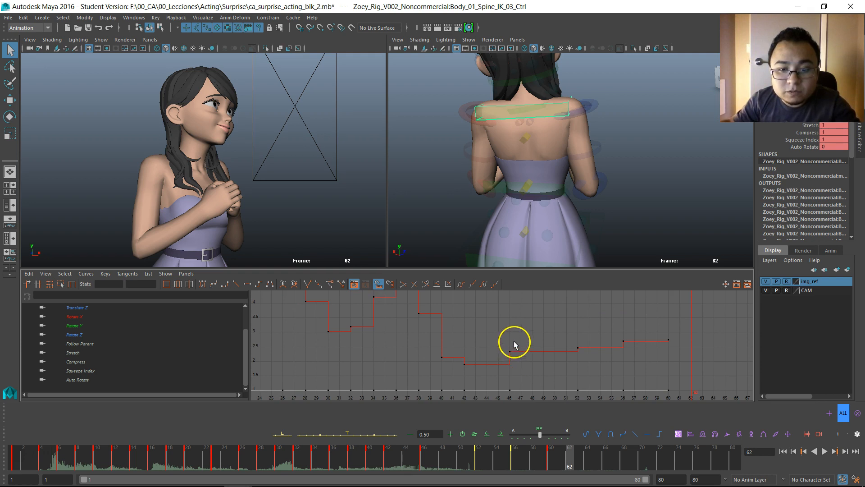
pyautogui.moveTo(514, 341); pyautogui.dragTo(505, 355)
pyautogui.press('w')
pyautogui.keyDown('shift'); pyautogui.moveTo(514, 338); pyautogui.dragTo(514, 333, button='middle'); pyautogui.keyUp('shift')
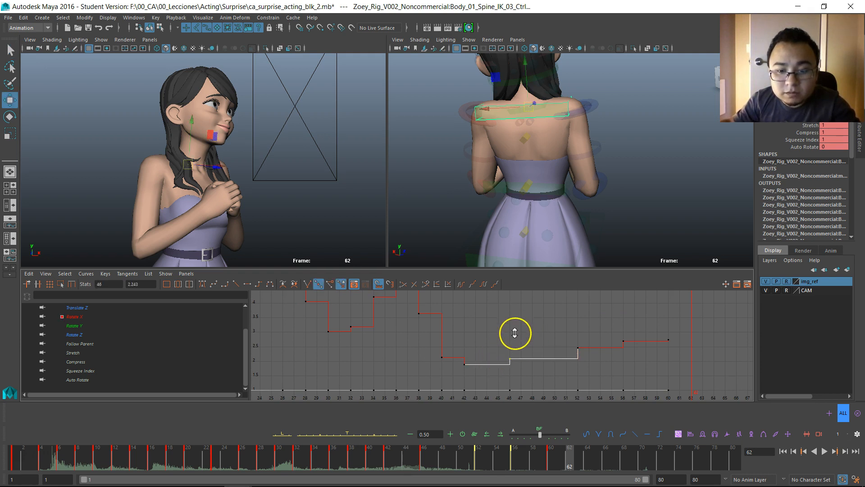
pyautogui.click(627, 338)
pyautogui.moveTo(365, 460); pyautogui.dragTo(570, 456)
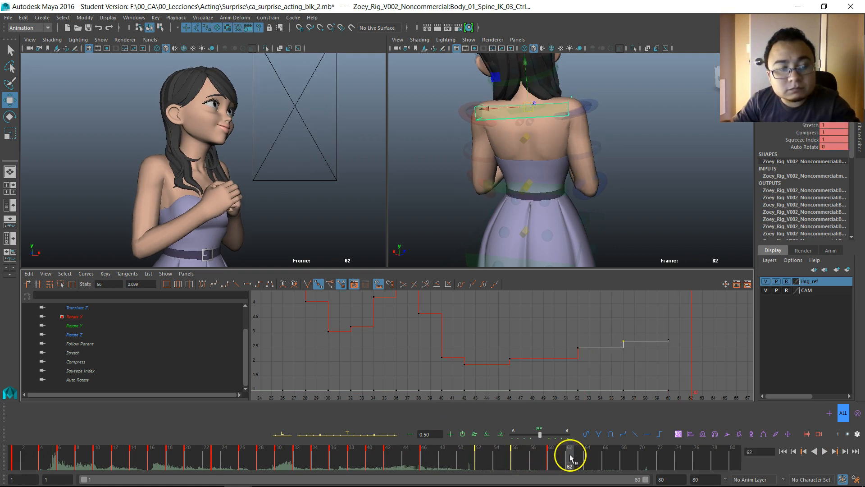
# Lower the Neck_IK_02 control's Rotate X key at frame 52 to about -11.2 and play back the motion
pyautogui.press('q')
pyautogui.click(526, 103)
pyautogui.press('f')
pyautogui.keyDown('alt'); pyautogui.moveTo(577, 346); pyautogui.dragTo(513, 344, button='middle'); pyautogui.keyUp('alt')
pyautogui.keyDown('alt'); pyautogui.keyDown('shift'); pyautogui.moveTo(514, 344); pyautogui.dragTo(523, 298, button='right'); pyautogui.keyUp('shift'); pyautogui.keyUp('alt')
pyautogui.keyDown('alt'); pyautogui.moveTo(526, 366); pyautogui.dragTo(506, 313, button='middle'); pyautogui.keyUp('alt')
pyautogui.moveTo(374, 459); pyautogui.dragTo(485, 453)
pyautogui.scroll(3, 522, 363)
pyautogui.click(618, 344)
pyautogui.moveTo(621, 334); pyautogui.dragTo(606, 352)
pyautogui.press('w')
pyautogui.keyDown('shift'); pyautogui.moveTo(609, 331); pyautogui.dragTo(608, 338, button='middle'); pyautogui.keyUp('shift')
pyautogui.moveTo(666, 330); pyautogui.dragTo(647, 350)
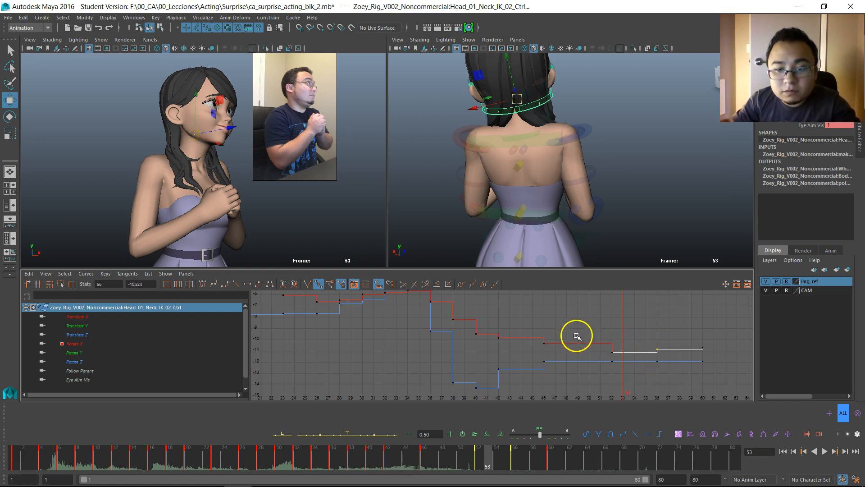
pyautogui.hotkey('alt', 'v')
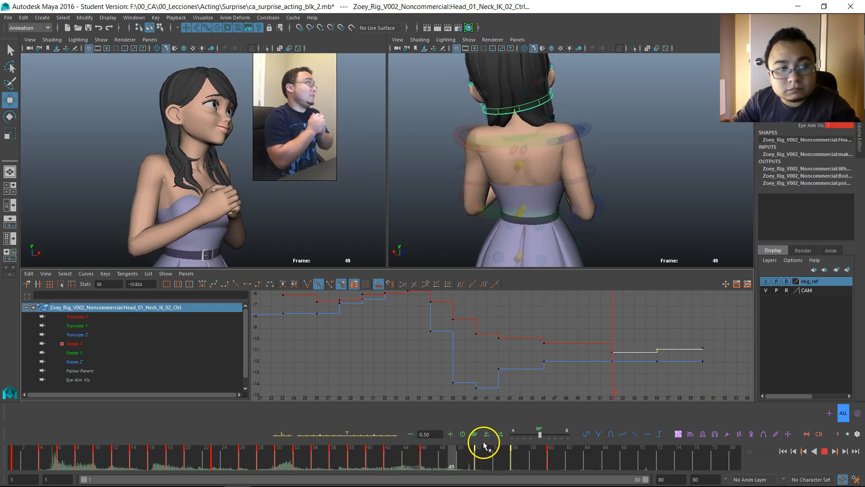
pyautogui.hotkey('alt', 'v')
pyautogui.press('q')
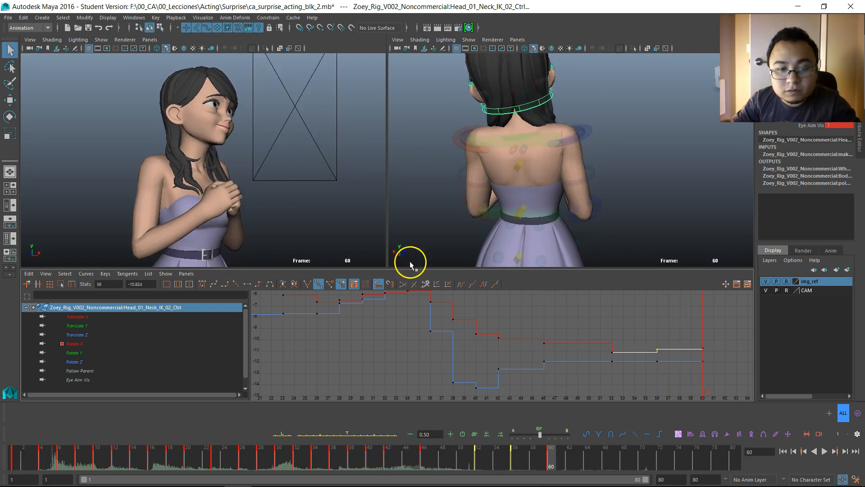
# Select all rig controls, step back through the keyed poses to frame 46, and clear the selection
pyautogui.click(409, 223)
pyautogui.click(840, 414)
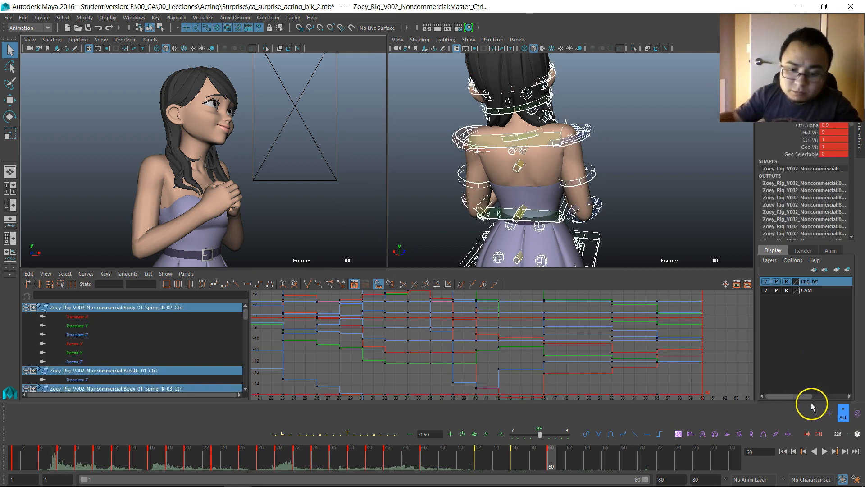
pyautogui.press(',')
pyautogui.press(',')
pyautogui.press(',')
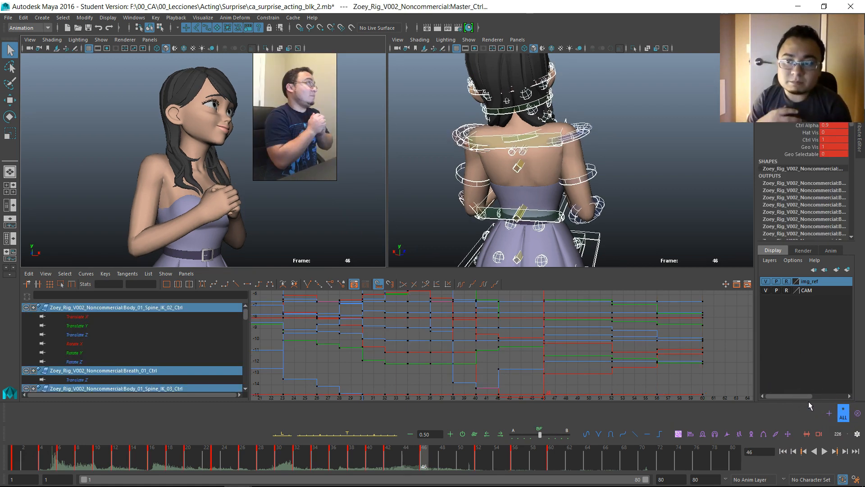
pyautogui.click(356, 226)
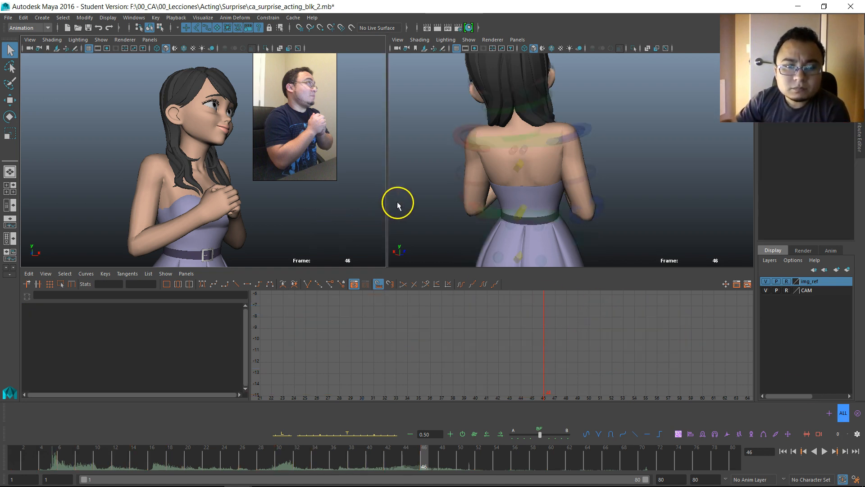
# Hide the image planes in the shot camera view and maximize that view
pyautogui.click(101, 40)
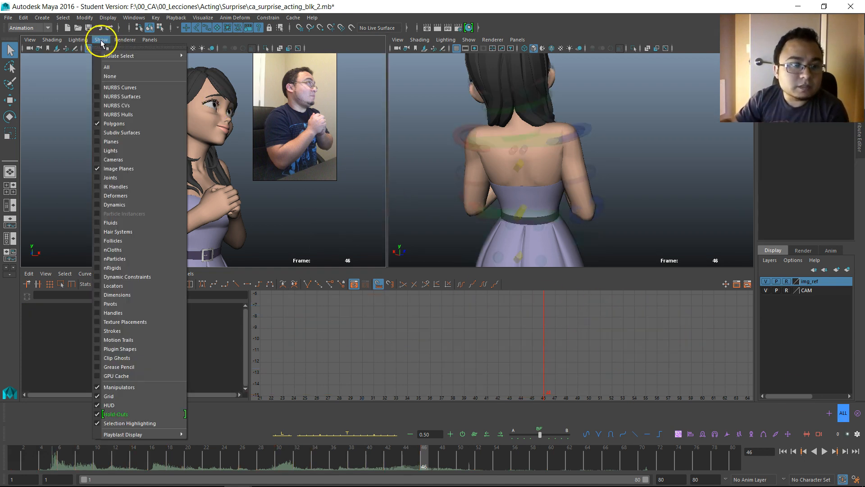
pyautogui.click(130, 169)
pyautogui.click(131, 169)
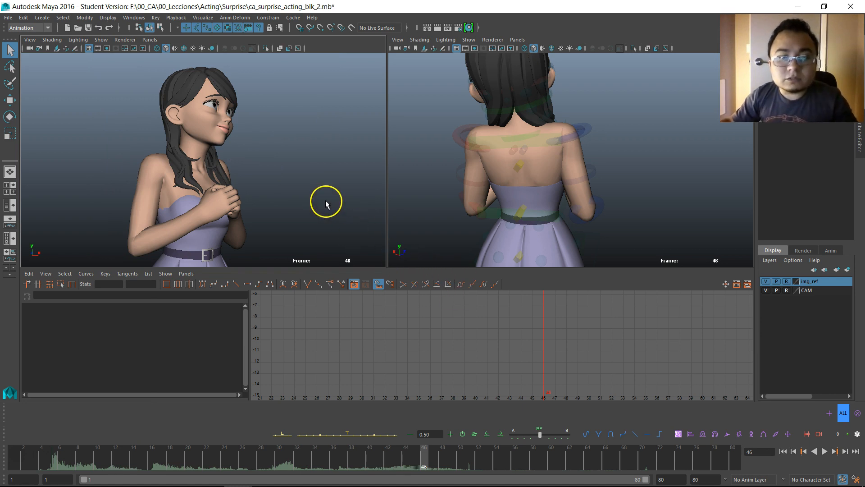
pyautogui.press('space')
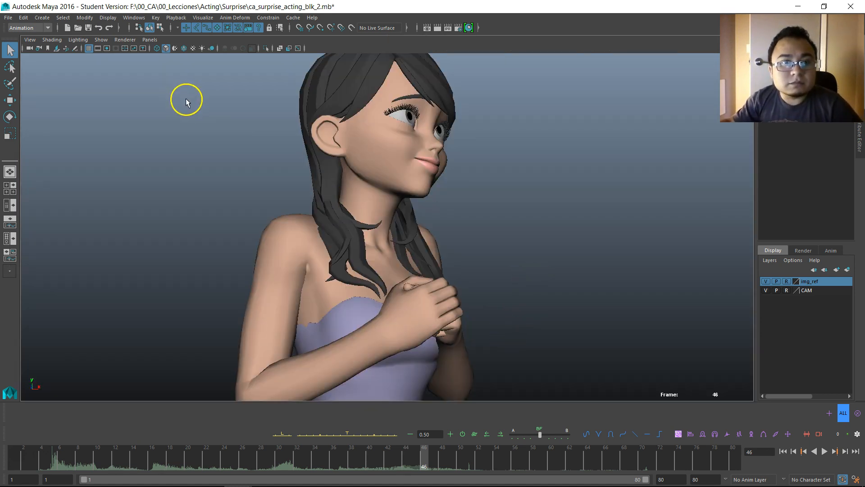
pyautogui.rightClick(420, 458)
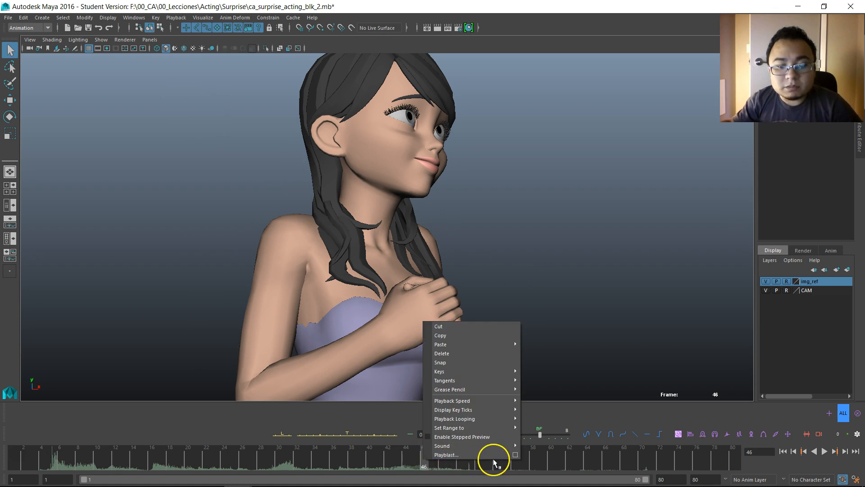
pyautogui.click(595, 243)
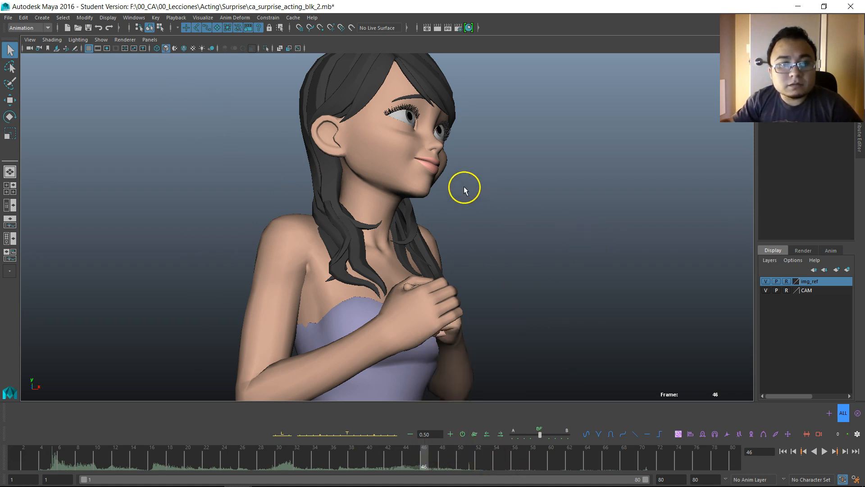
pyautogui.click(8, 18)
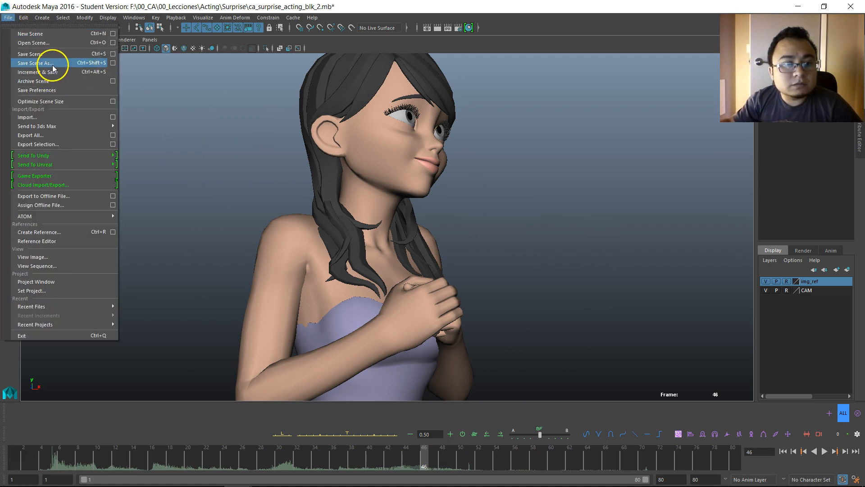
pyautogui.click(52, 65)
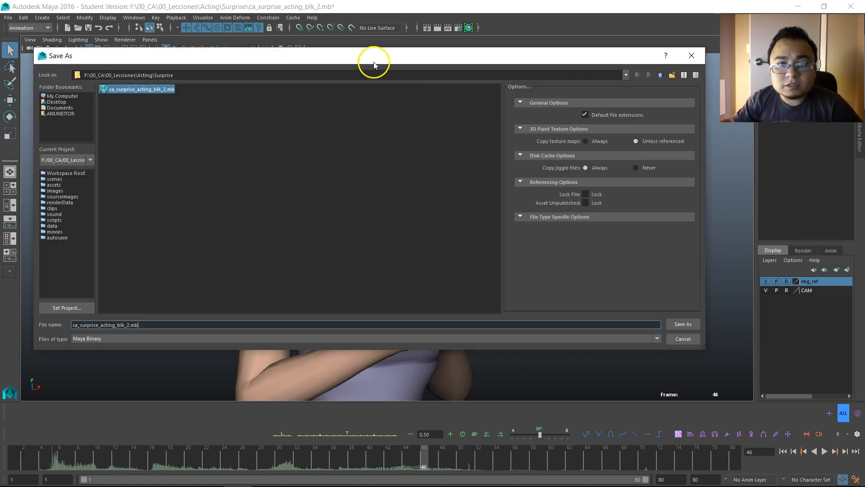
pyautogui.press('Escape')
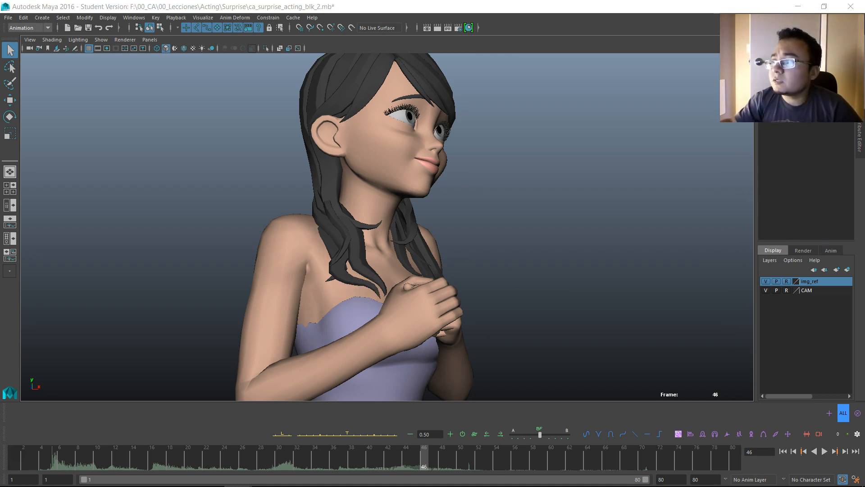
# Save the scene as an incremented version and playblast the shot to the movie file ca_surprise_acting_blk_3
pyautogui.hotkey('ctrl', 'alt', 's')
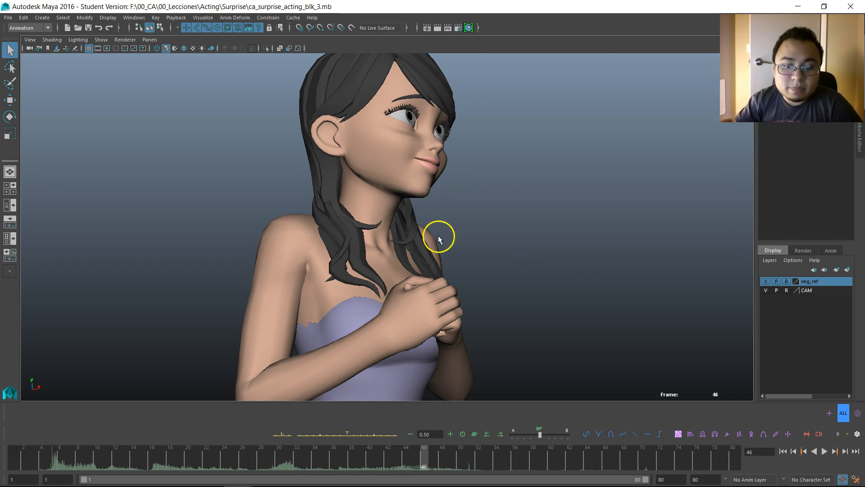
pyautogui.rightClick(364, 458)
pyautogui.click(454, 454)
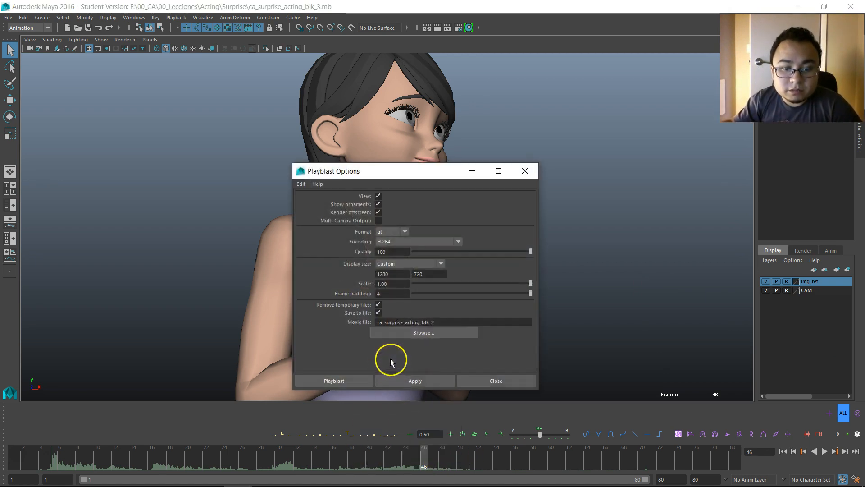
pyautogui.press('BackSpace')
pyautogui.write('3')
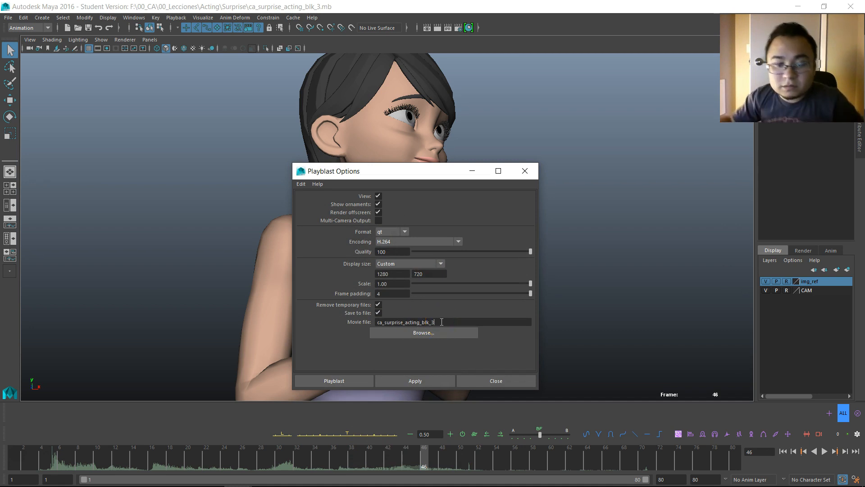
pyautogui.click(369, 381)
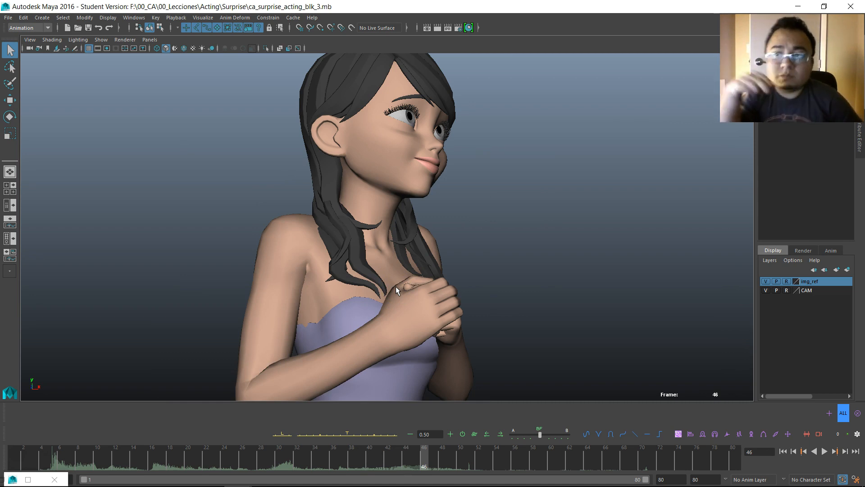
# Play the playblast movie to review the blocking and turn its volume all the way down
pyautogui.click(325, 283)
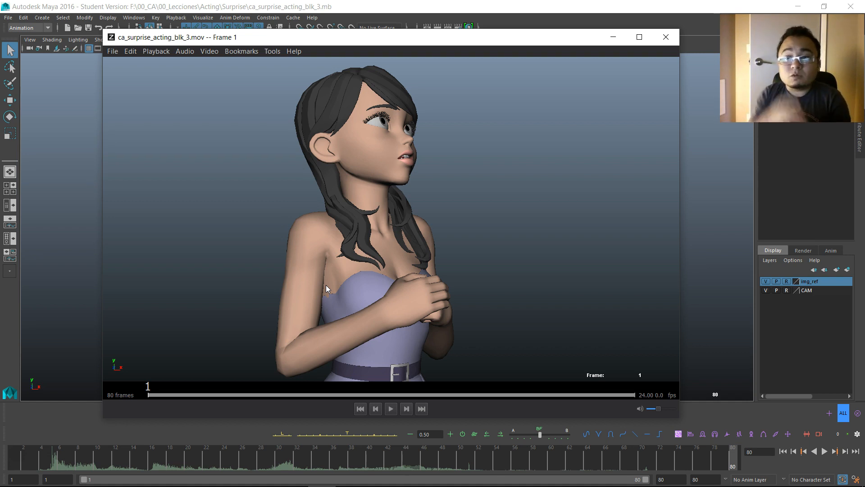
pyautogui.press('space')
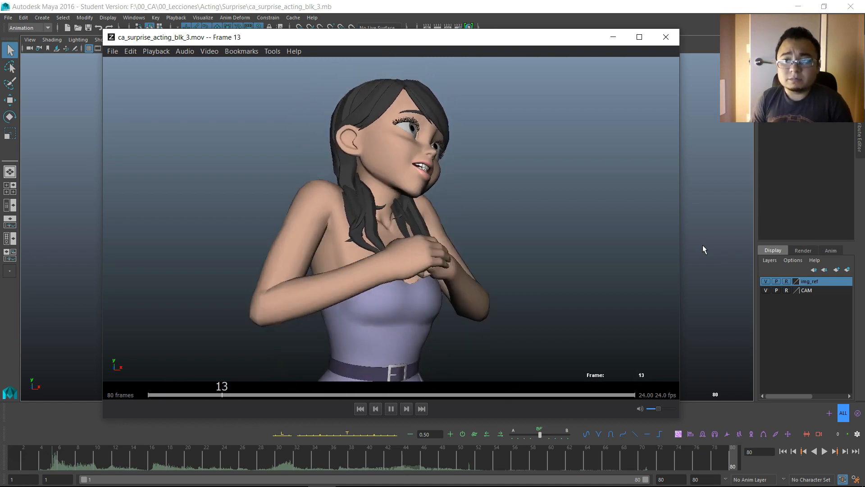
pyautogui.moveTo(659, 410); pyautogui.dragTo(651, 408)
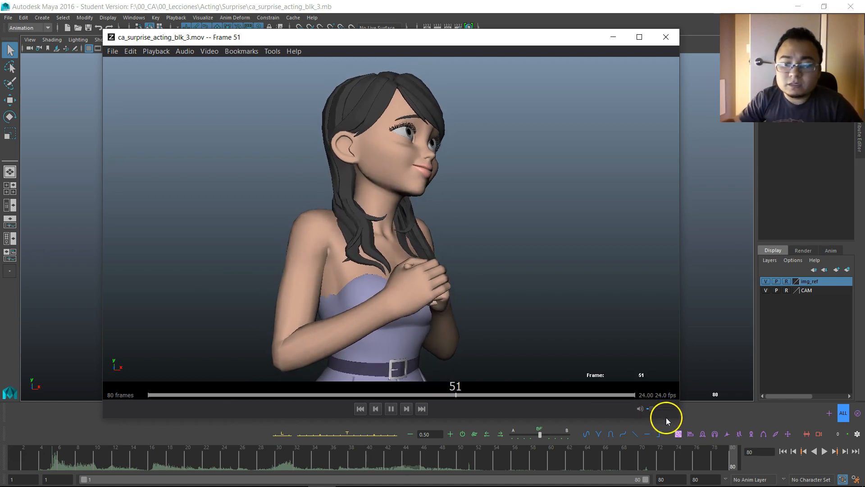
pyautogui.moveTo(653, 412); pyautogui.dragTo(646, 409)
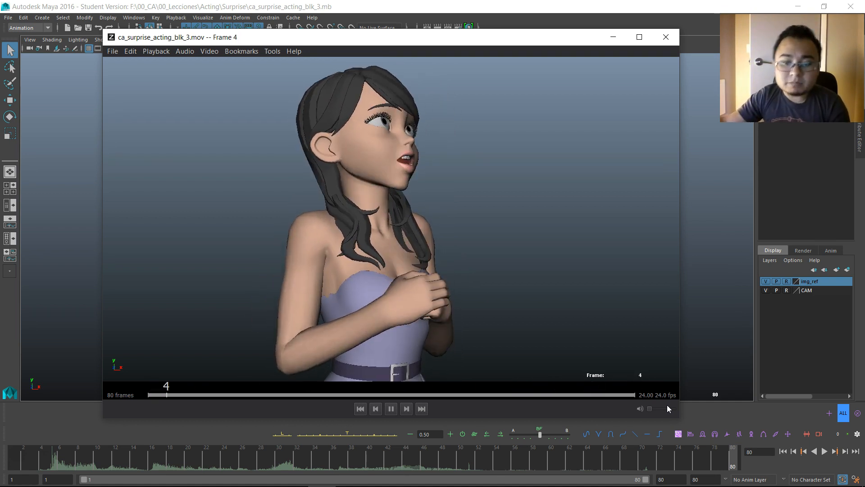
pyautogui.click(676, 413)
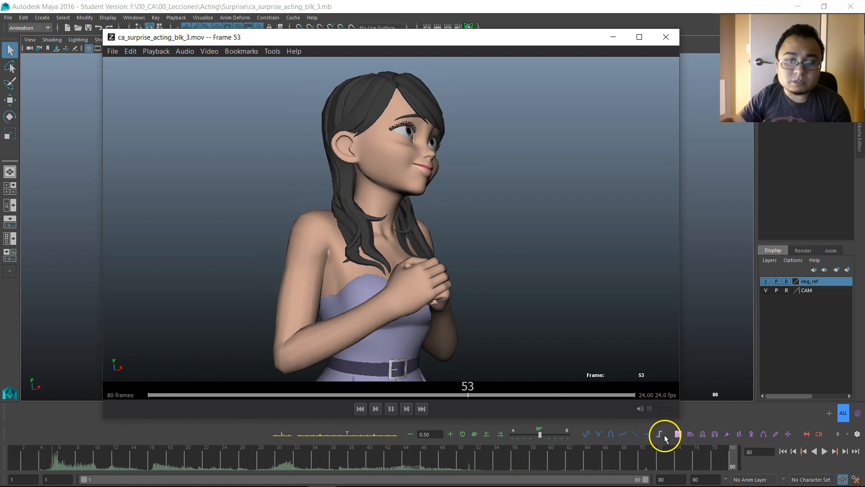